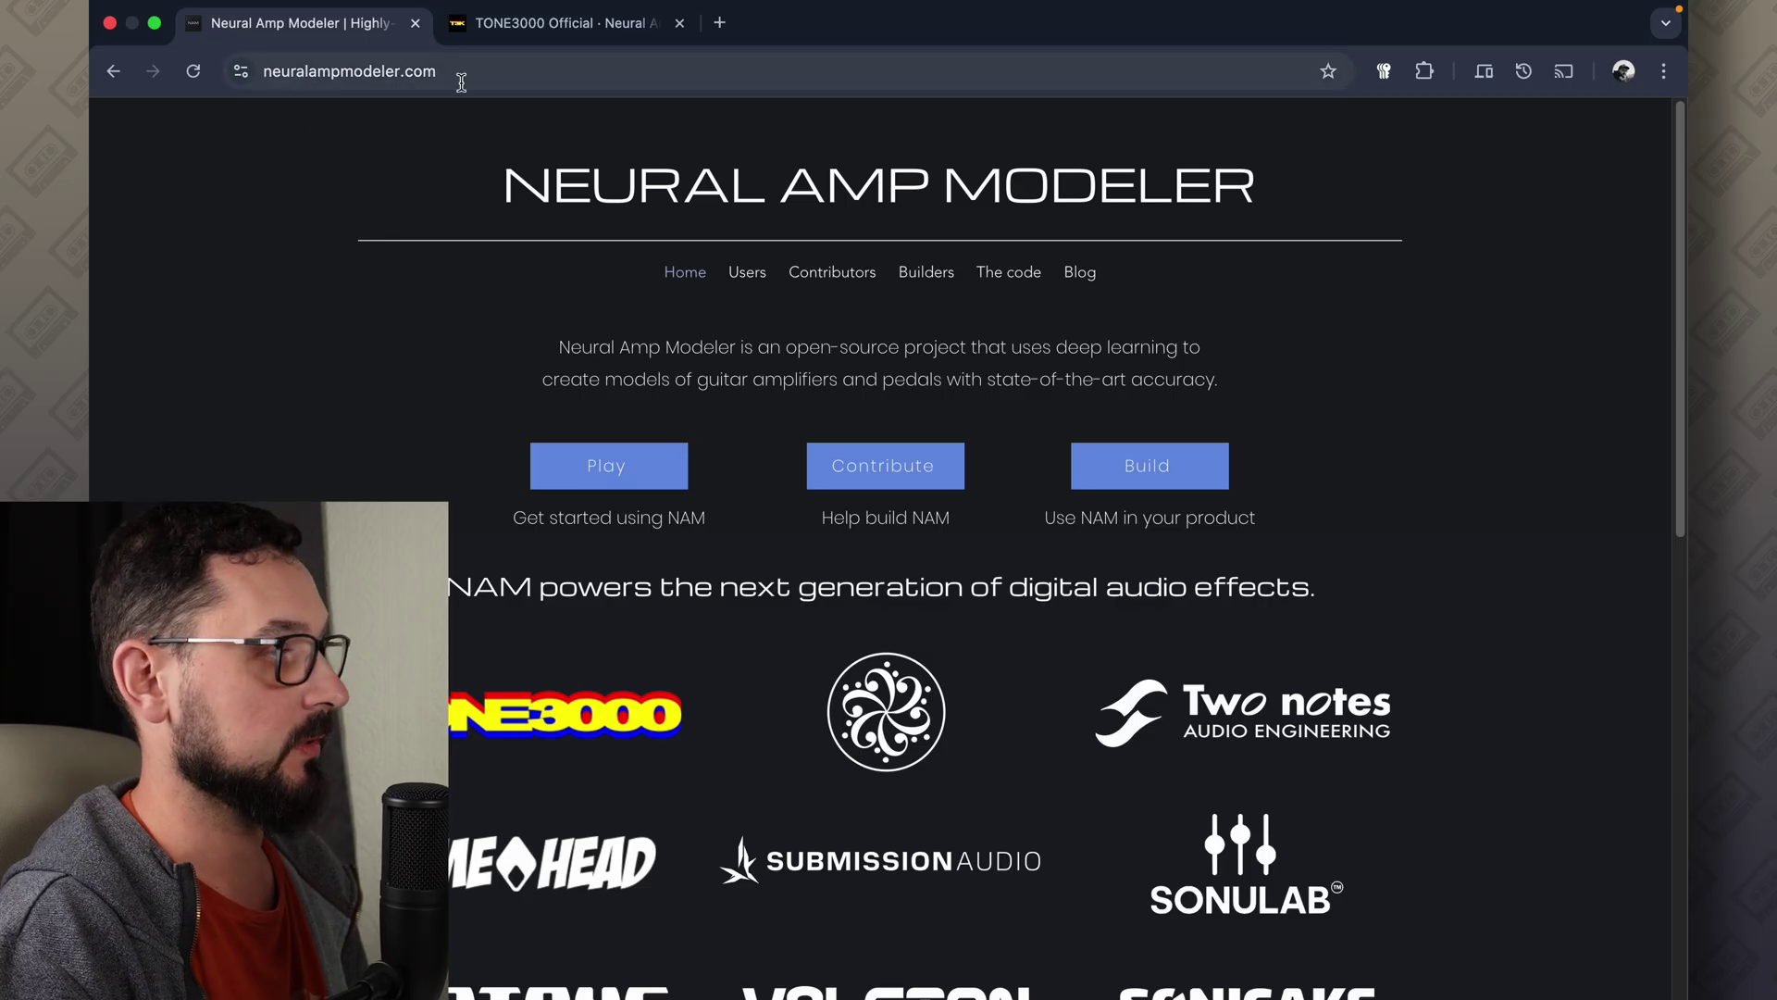
Download the NAM Snapshot plugin's macOS installer from the Users page and open its disk image
click(624, 475)
scroll(500, 602, down, 5)
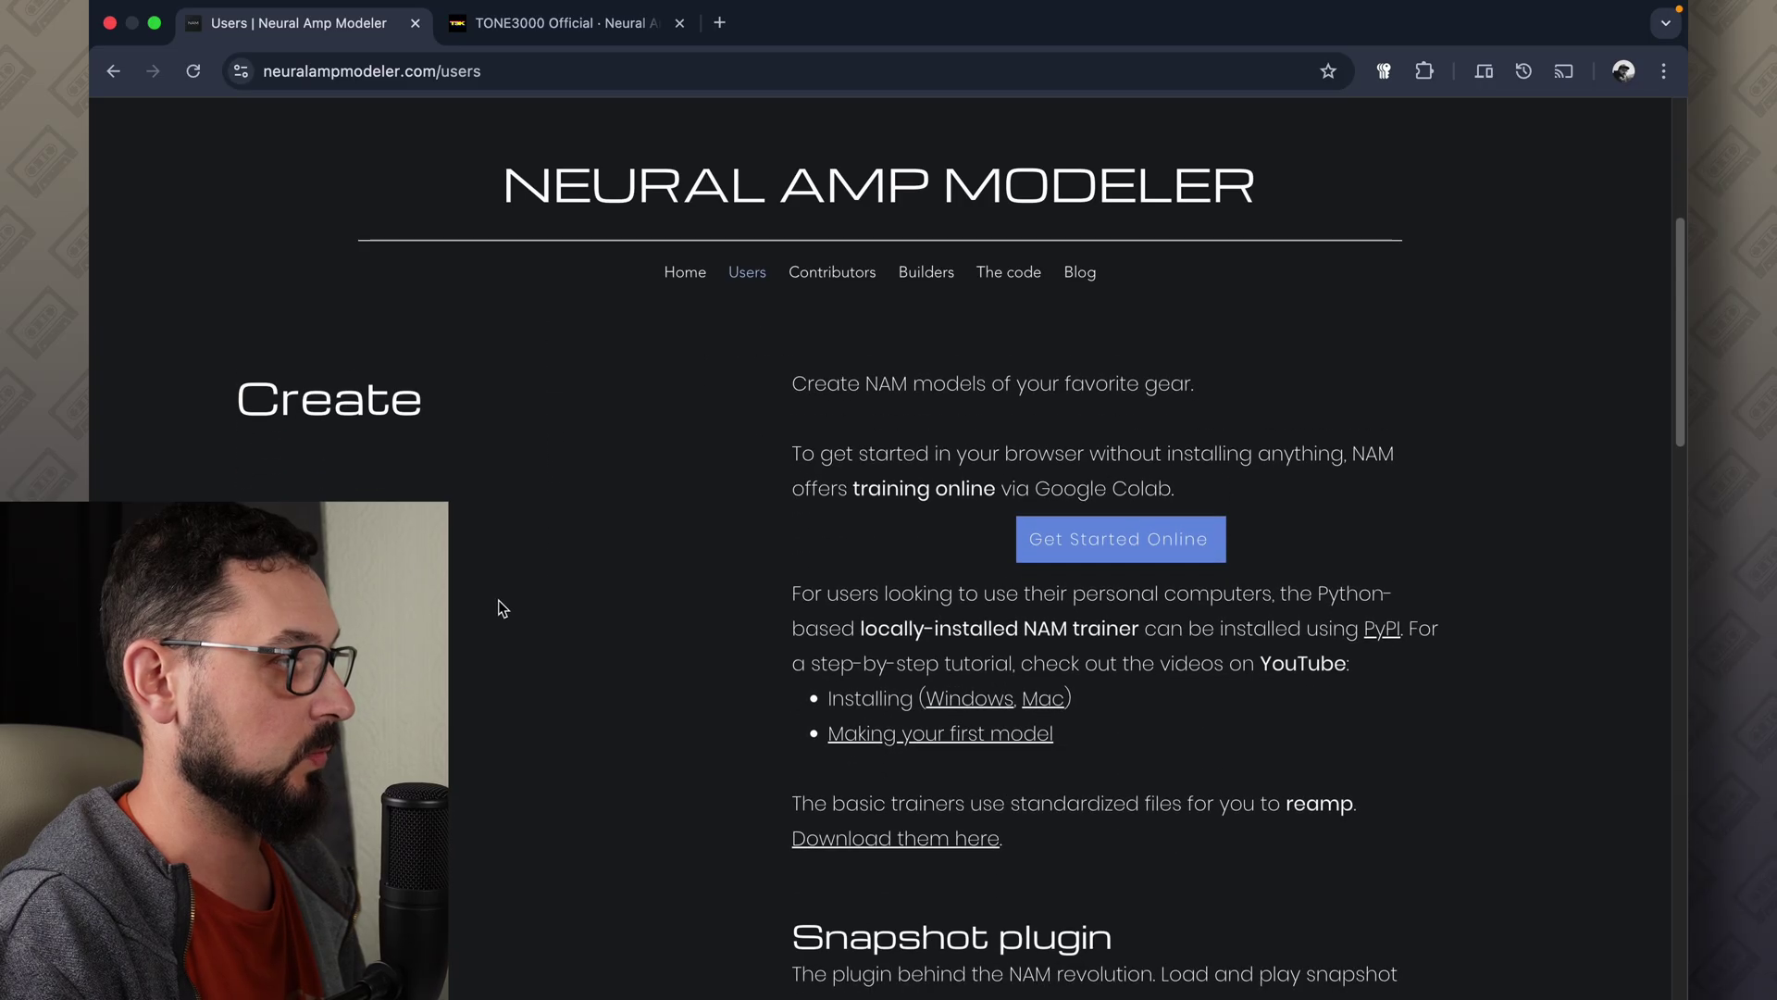
scroll(498, 600, down, 6)
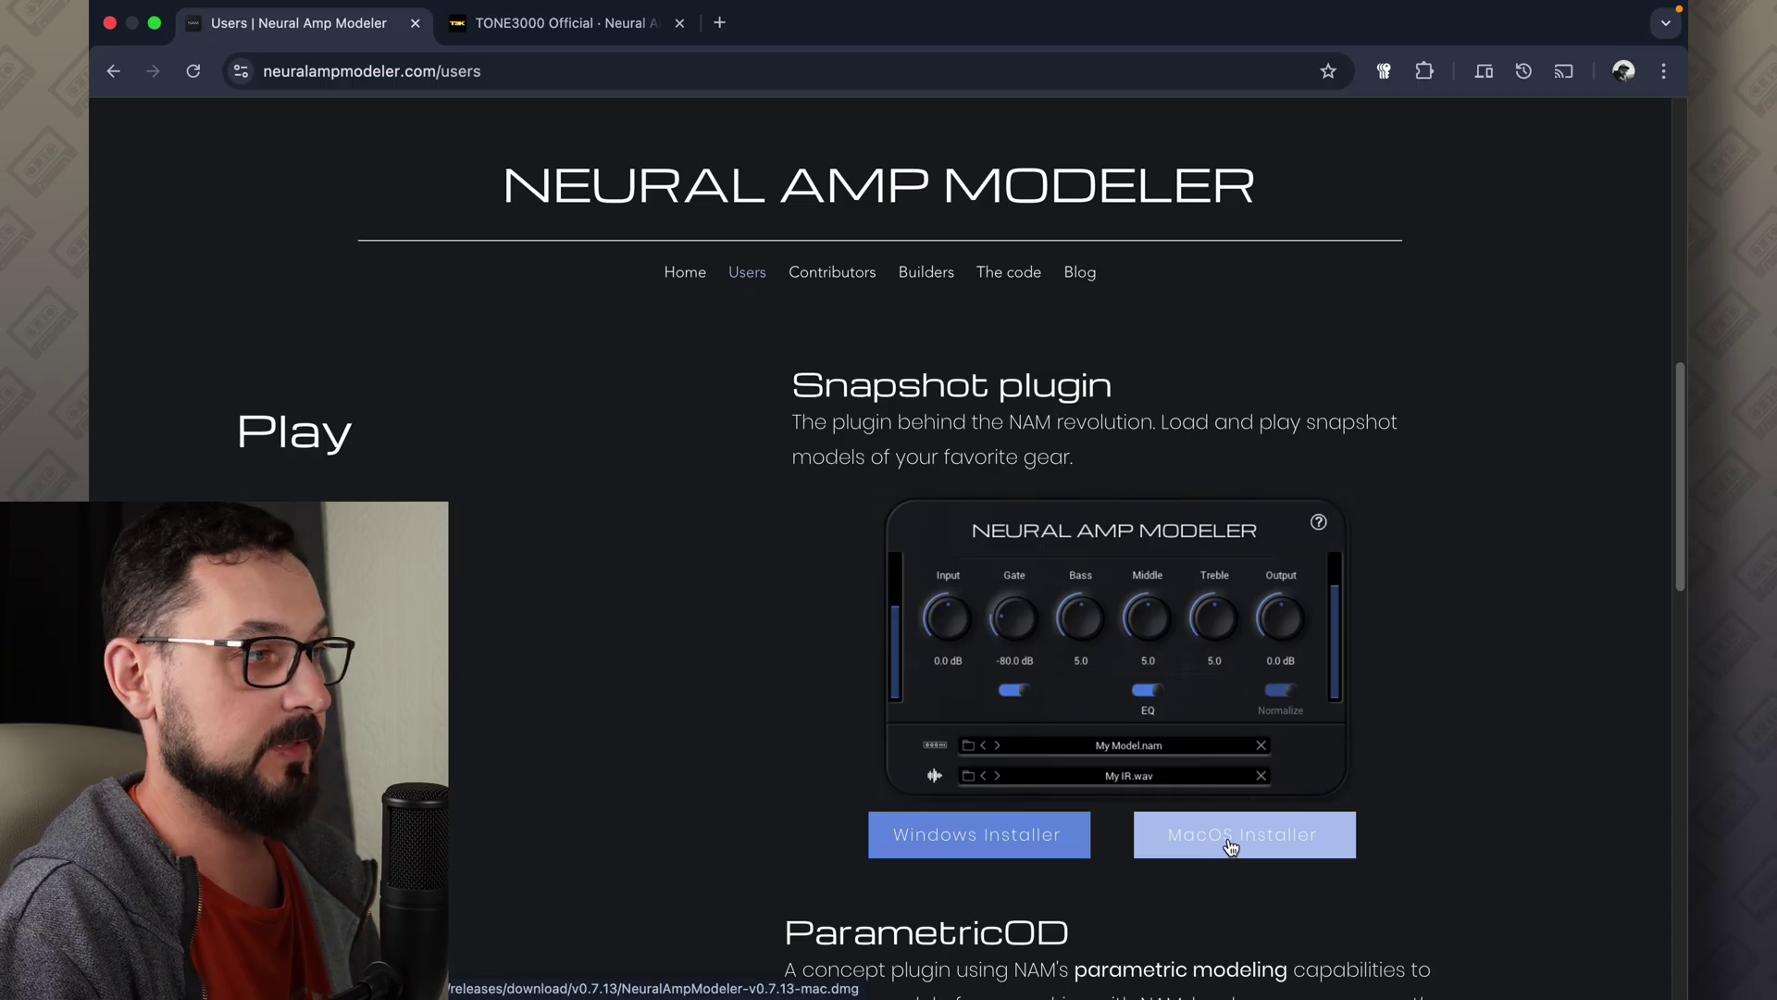
click(1230, 848)
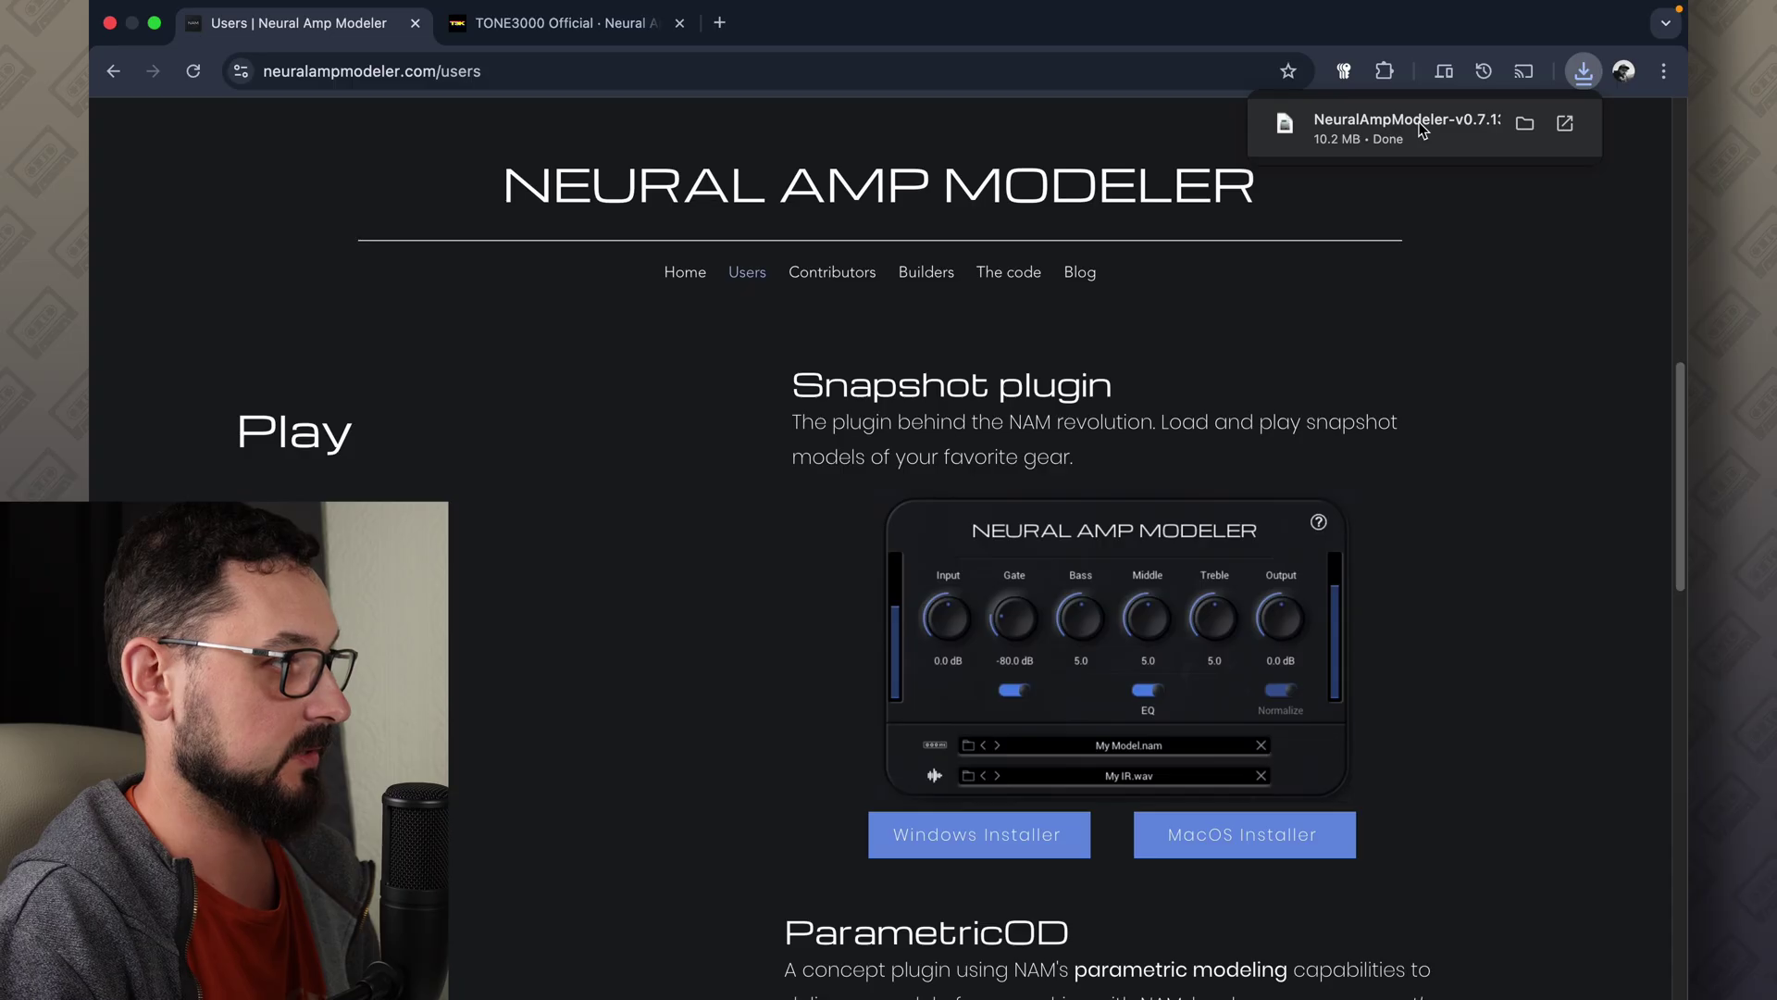
click(1407, 120)
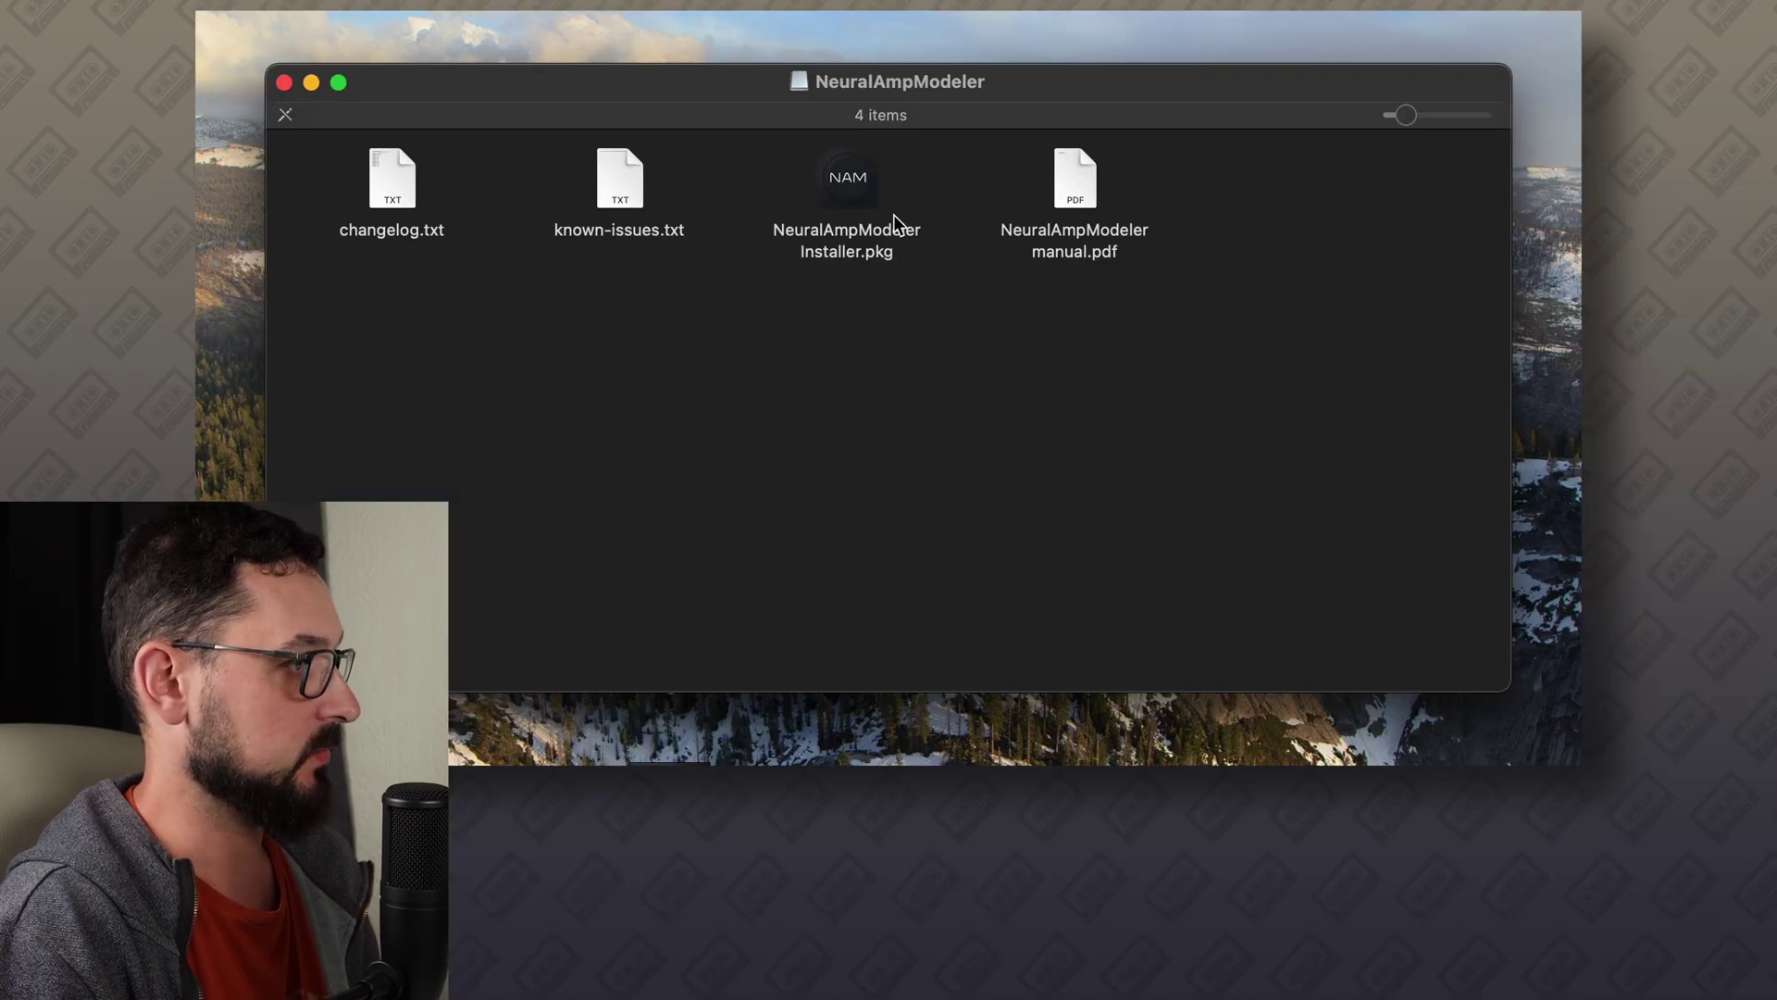
Try opening NeuralAmpModeler Installer.pkg twice, dismissing both unverified-software warnings, then close the disk window
double_click(851, 189)
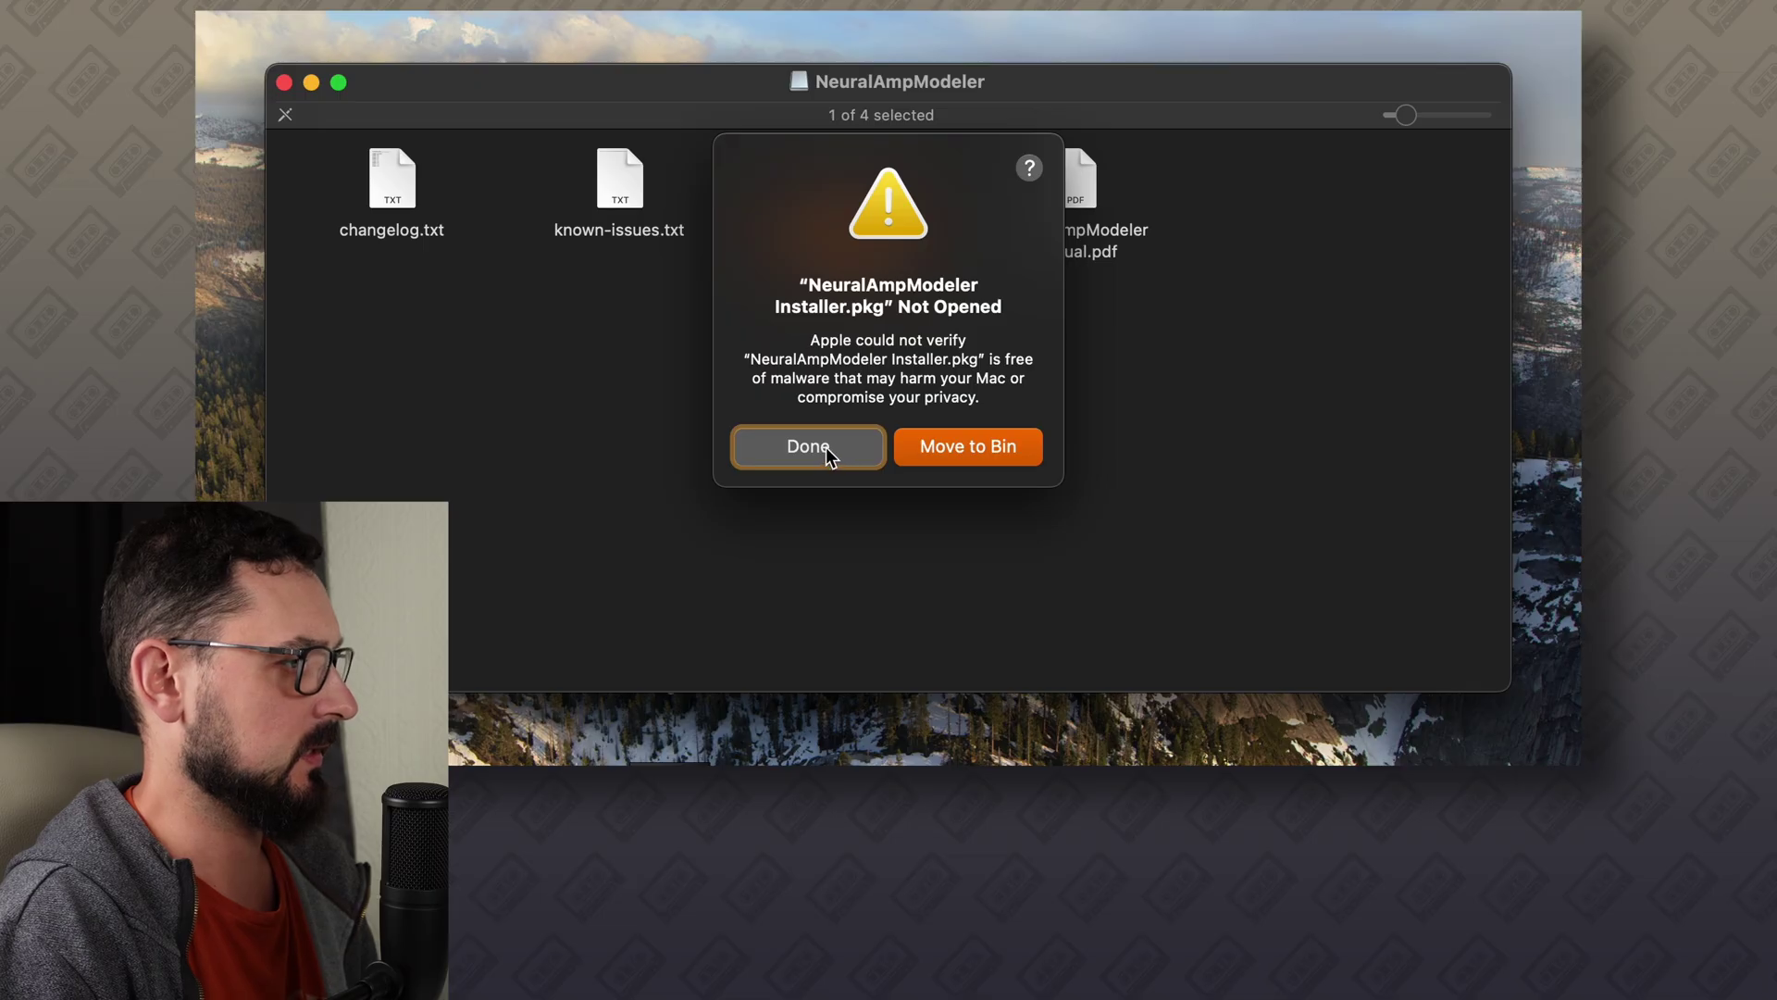
click(838, 444)
right_click(850, 189)
mouse_move(913, 235)
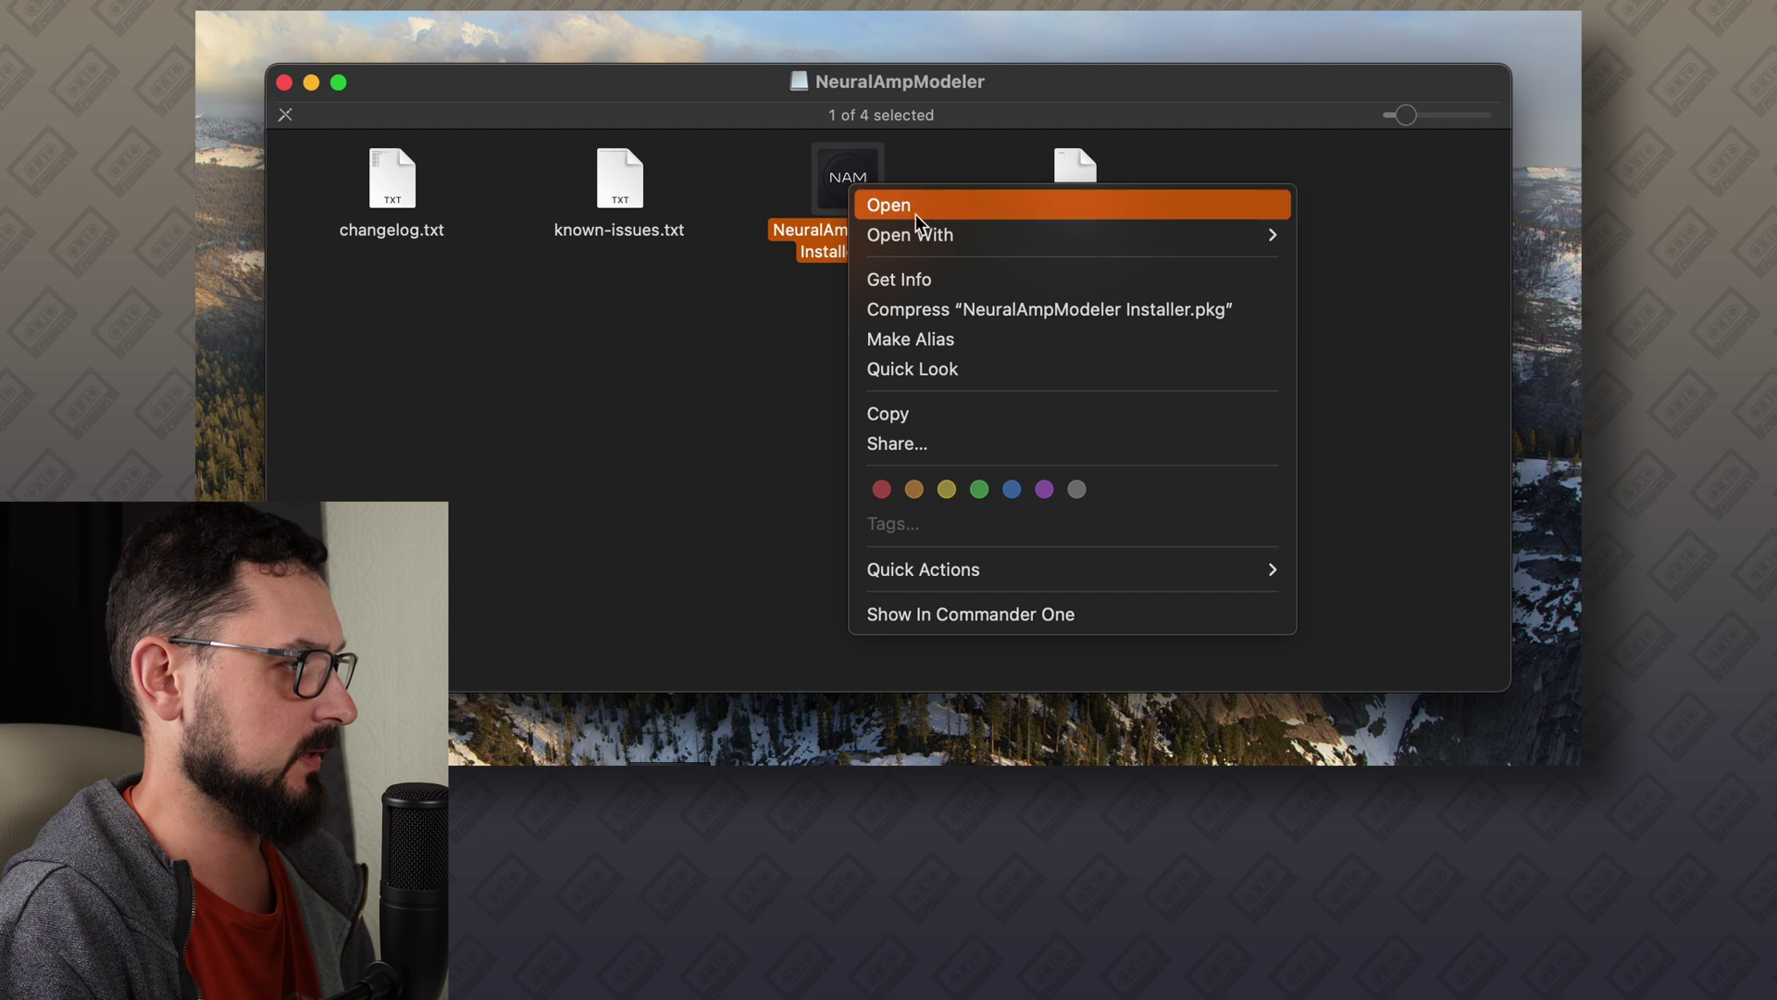
click(916, 208)
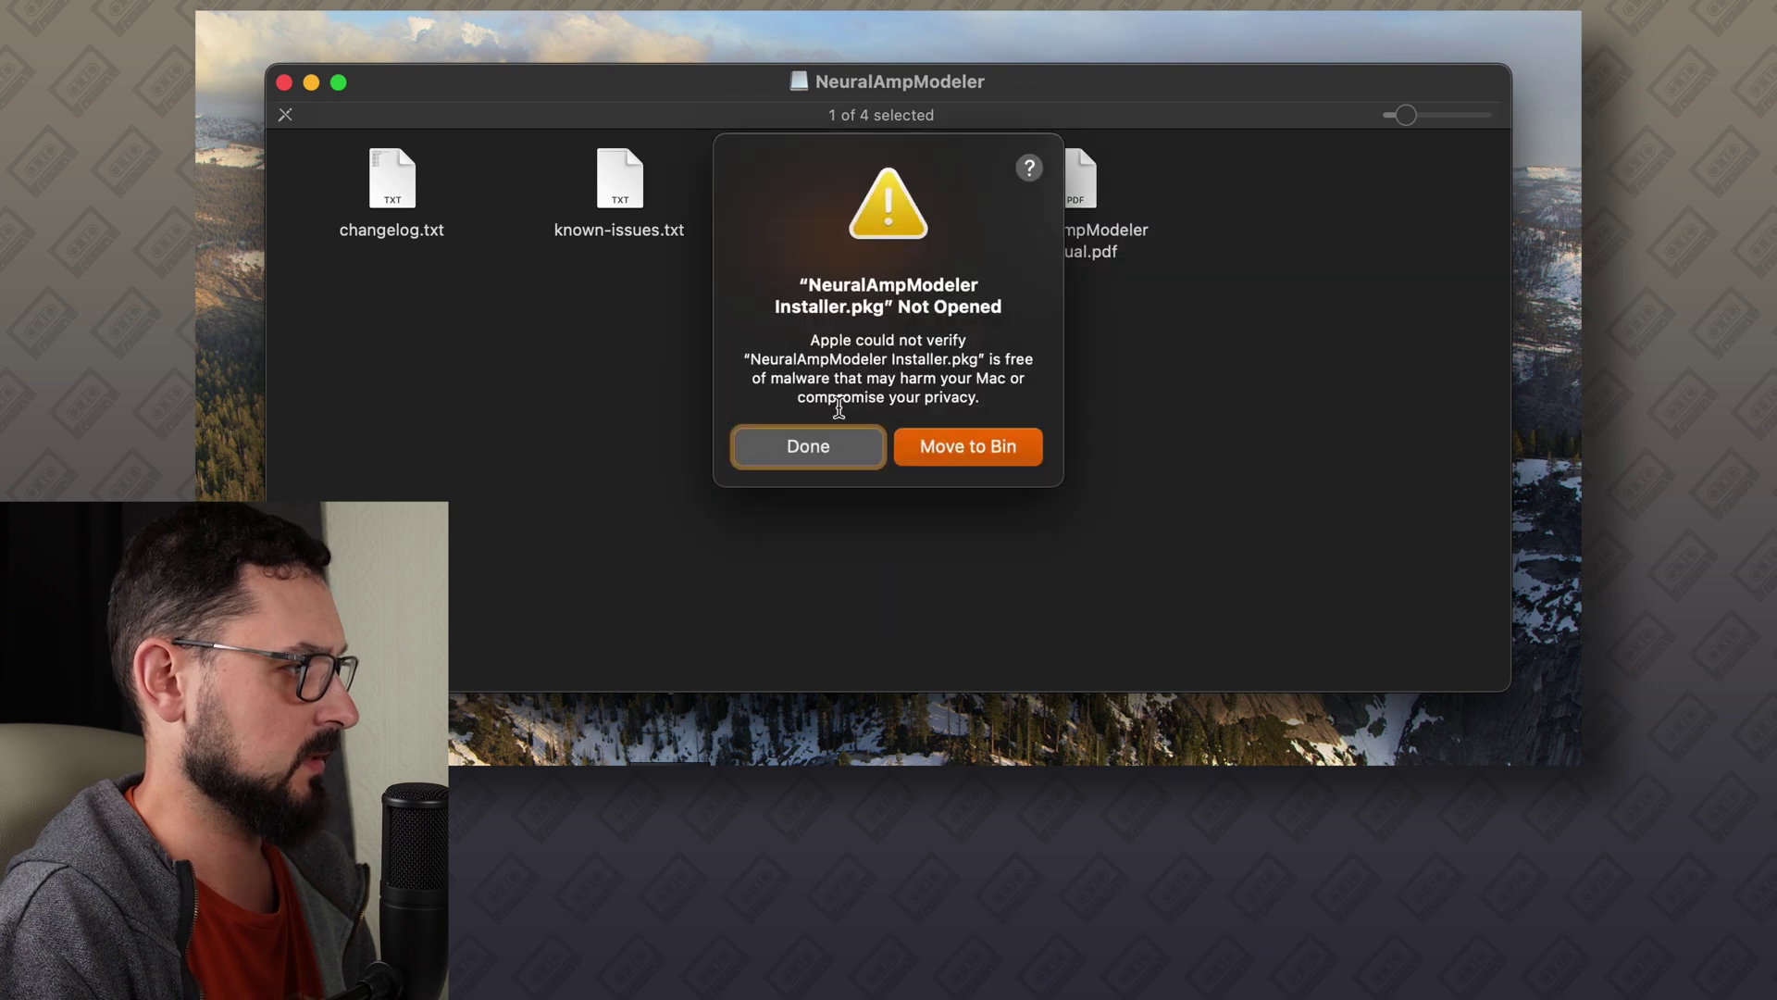
click(819, 447)
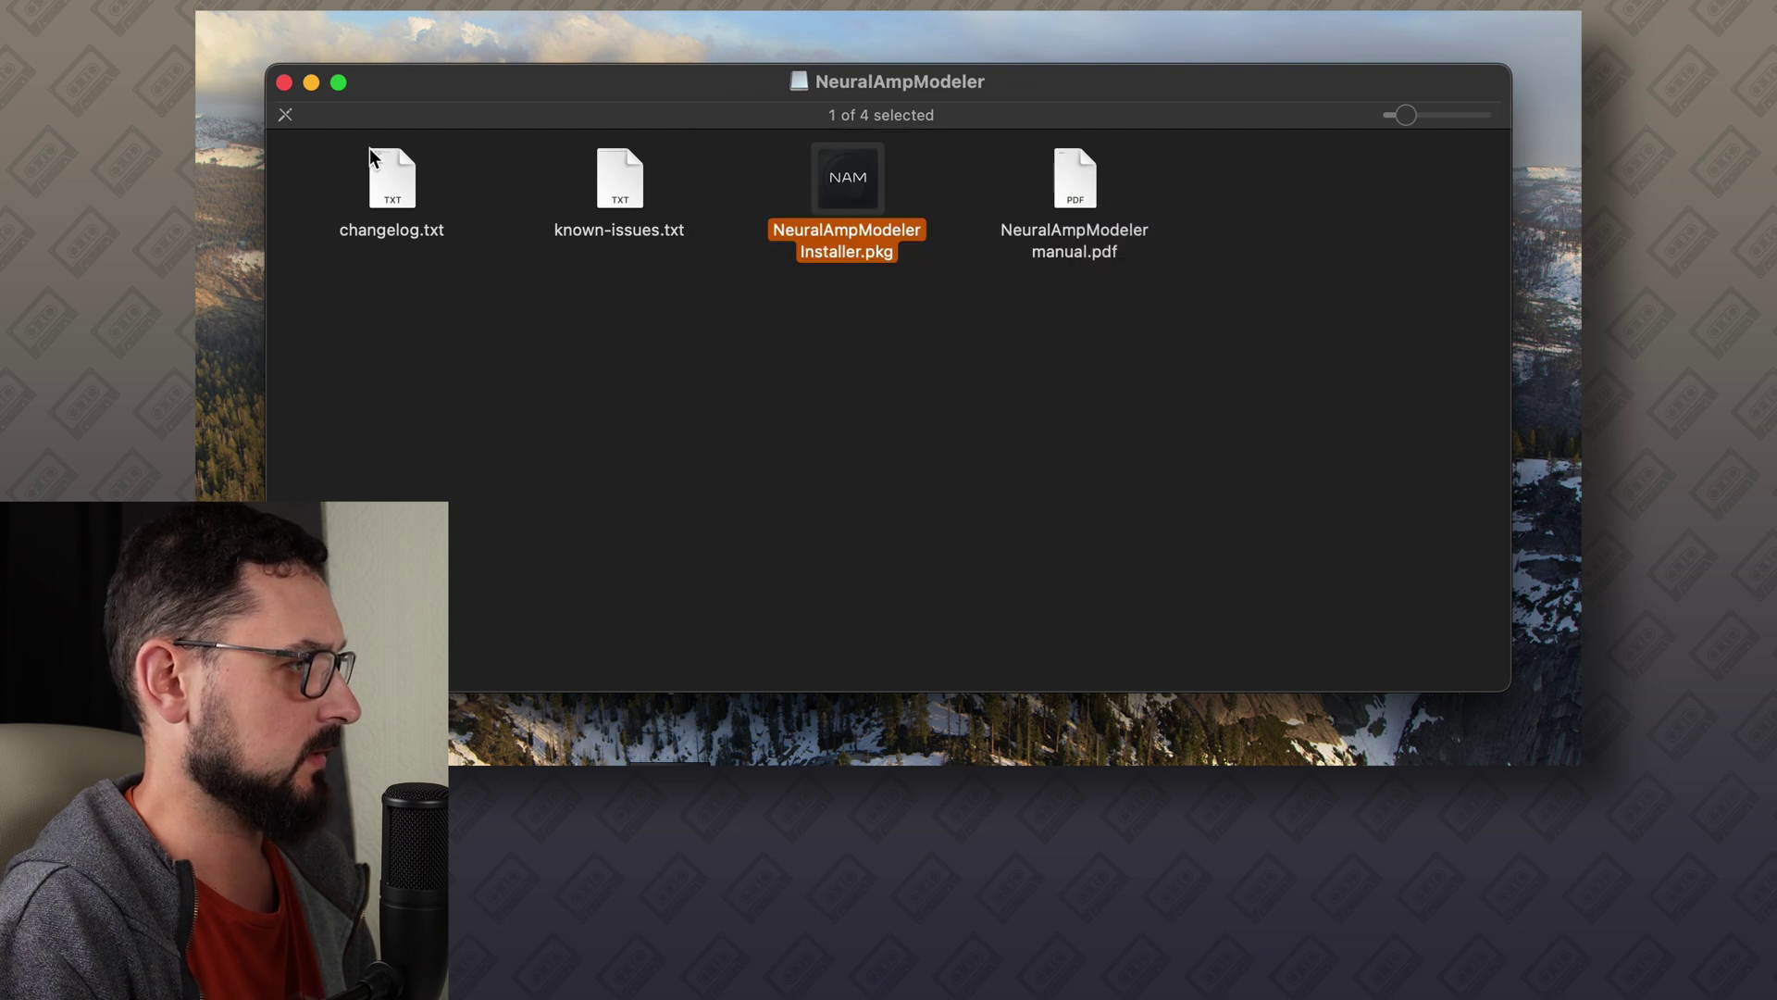
click(284, 83)
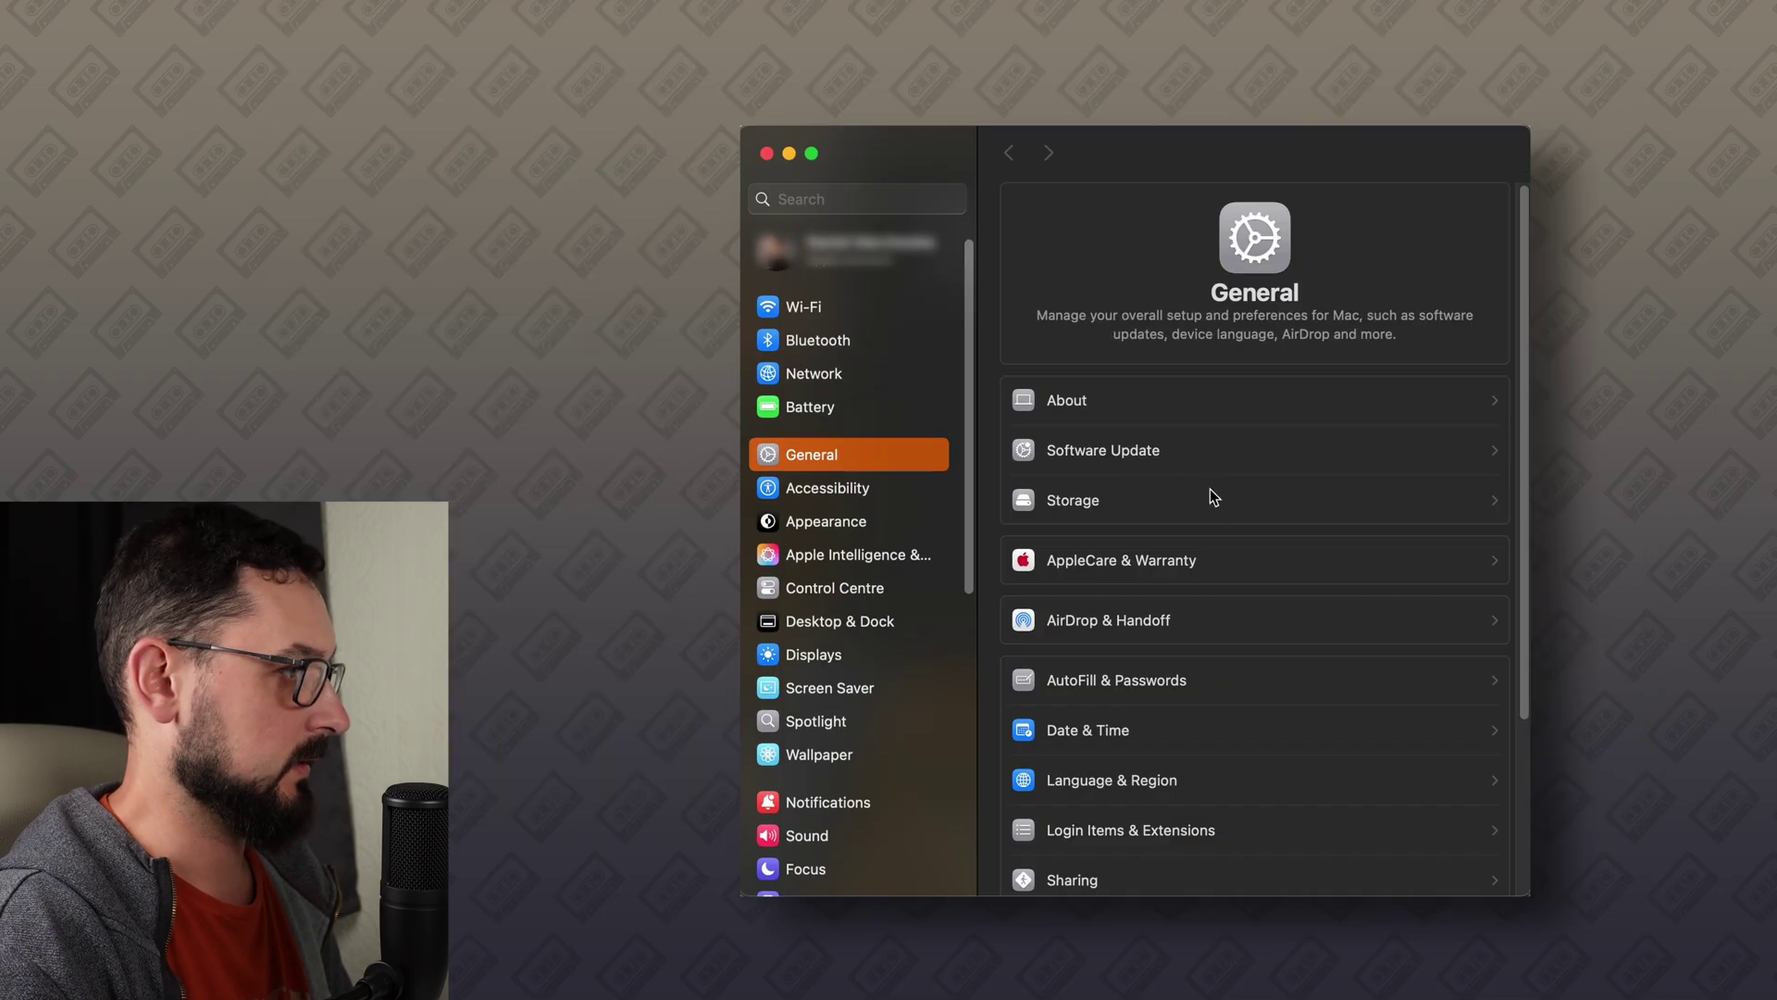
Approve NeuralAmpModeler Installer.pkg with Open Anyway under Privacy & Security's Security section
scroll(861, 463, down, 5)
click(870, 488)
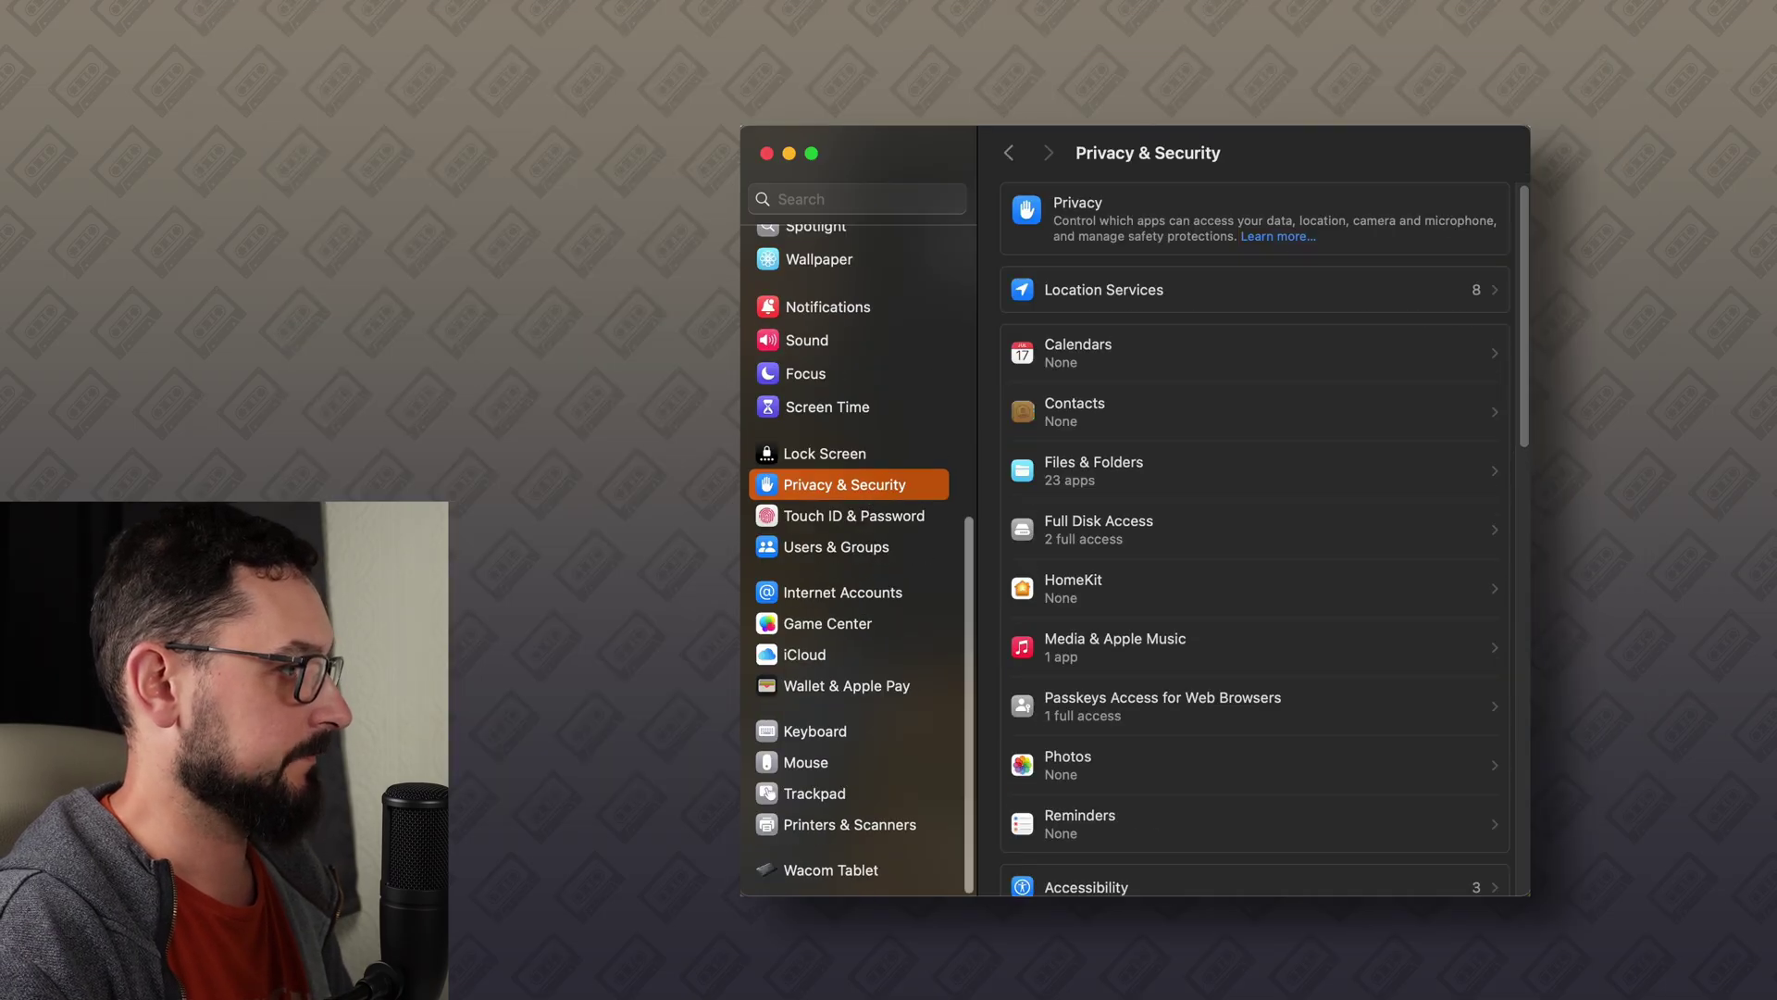
scroll(1150, 658, down, 10)
scroll(1151, 658, down, 6)
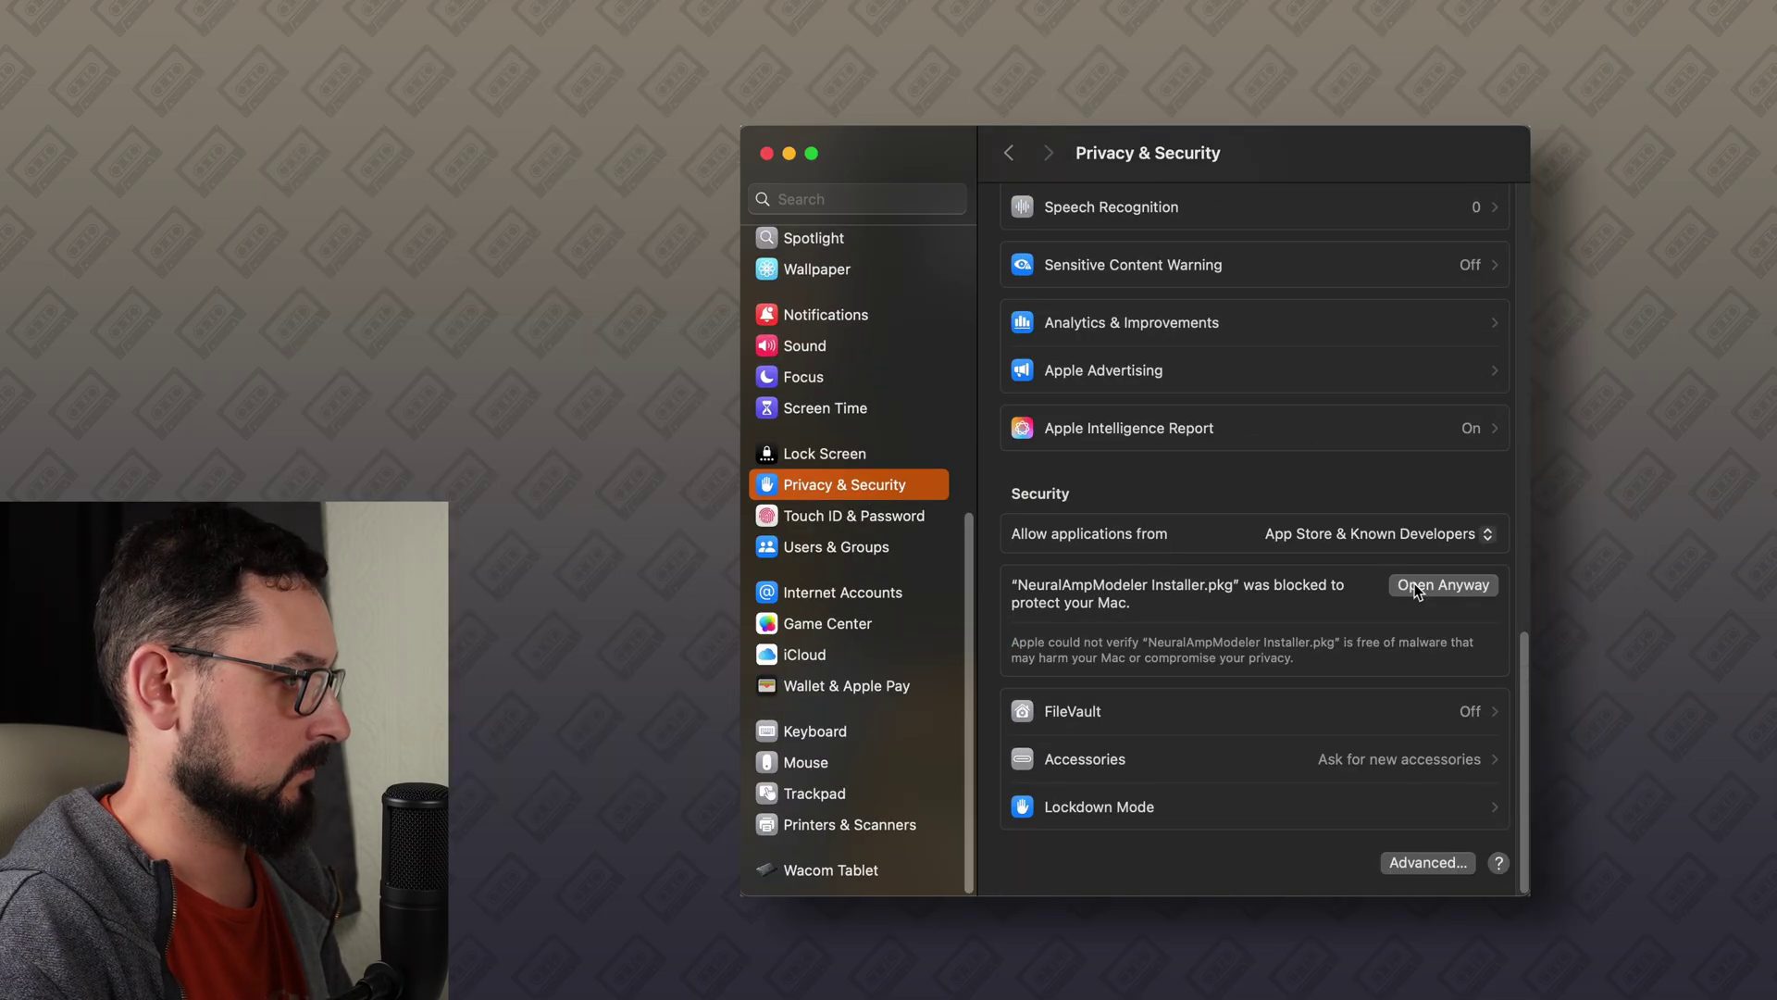
click(1419, 586)
click(1343, 480)
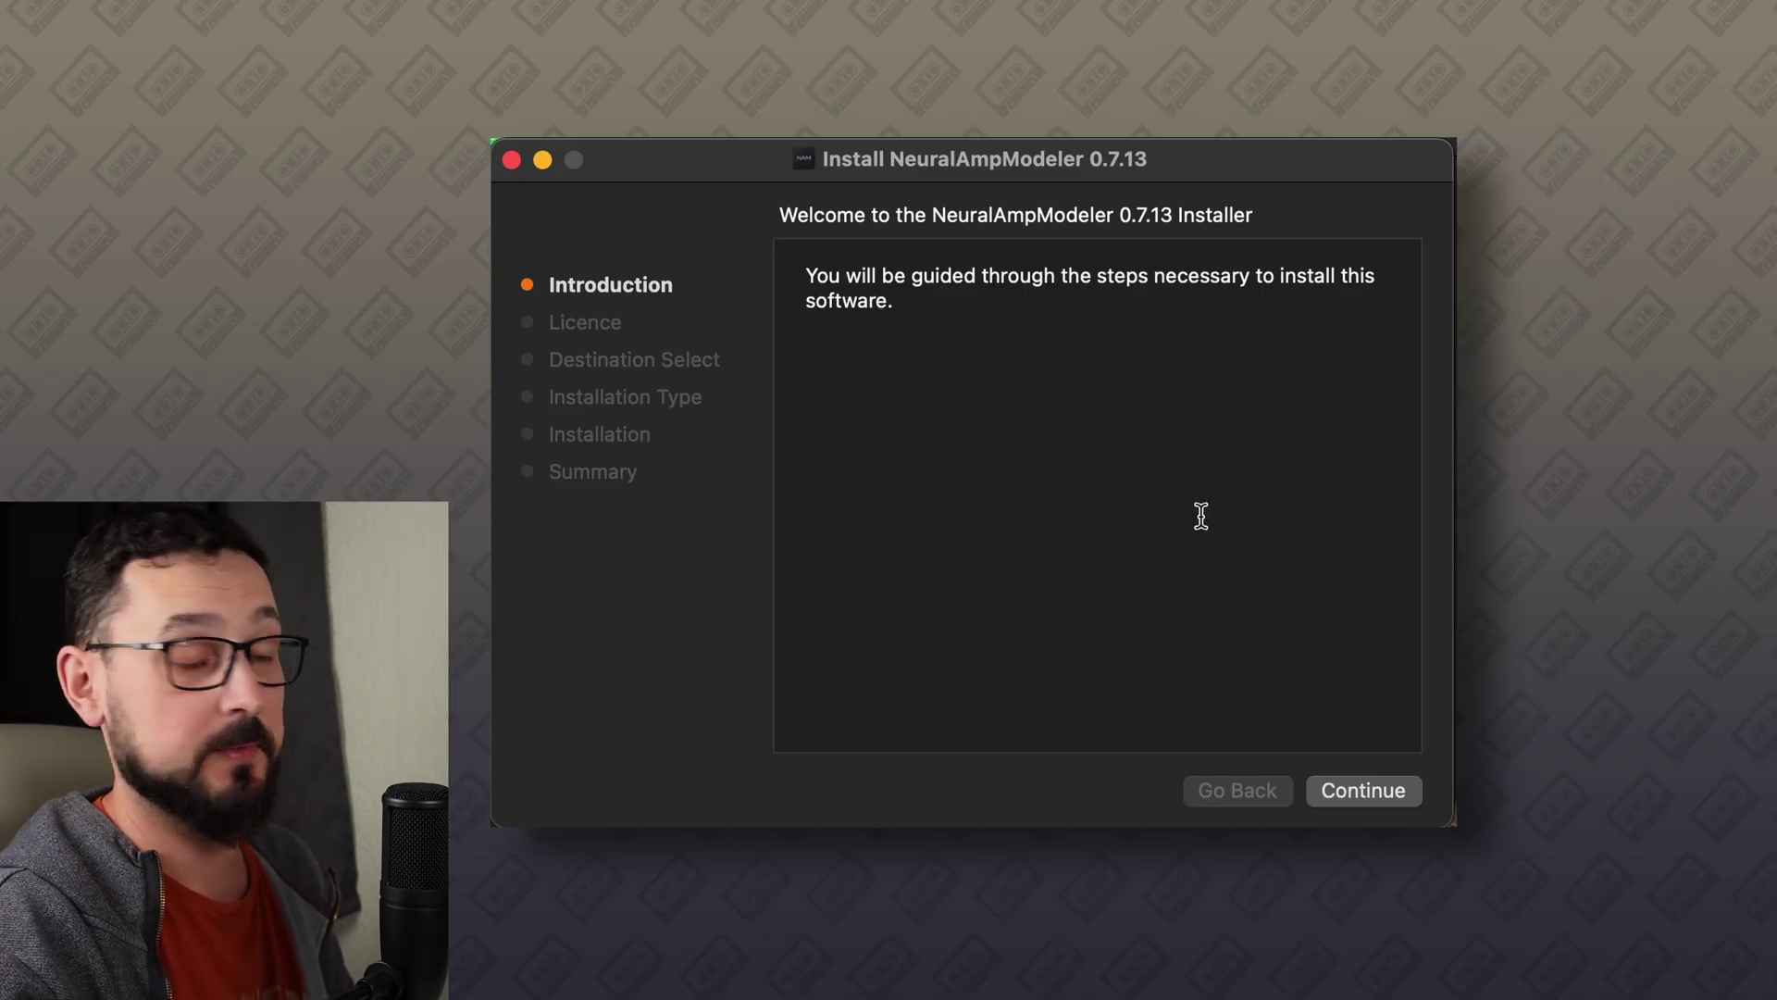
Accept the licence and install NeuralAmpModeler 0.7.13 with all default packages, then close the installer
click(1357, 790)
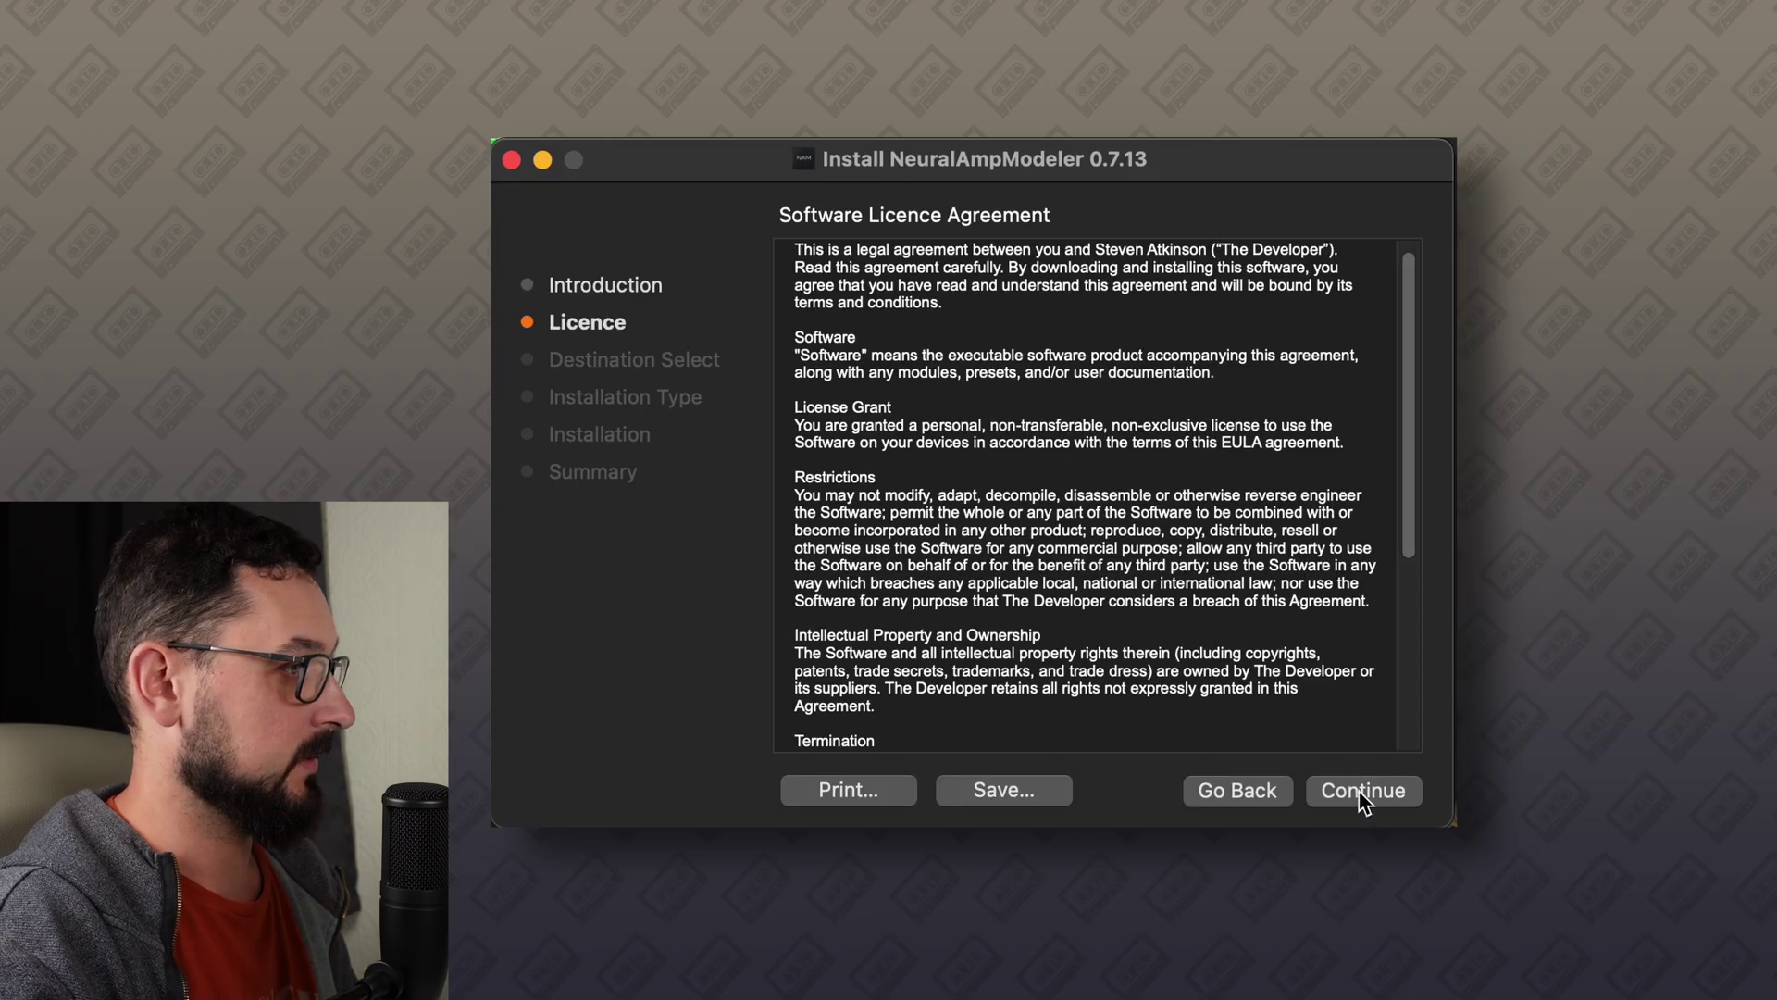
click(1360, 793)
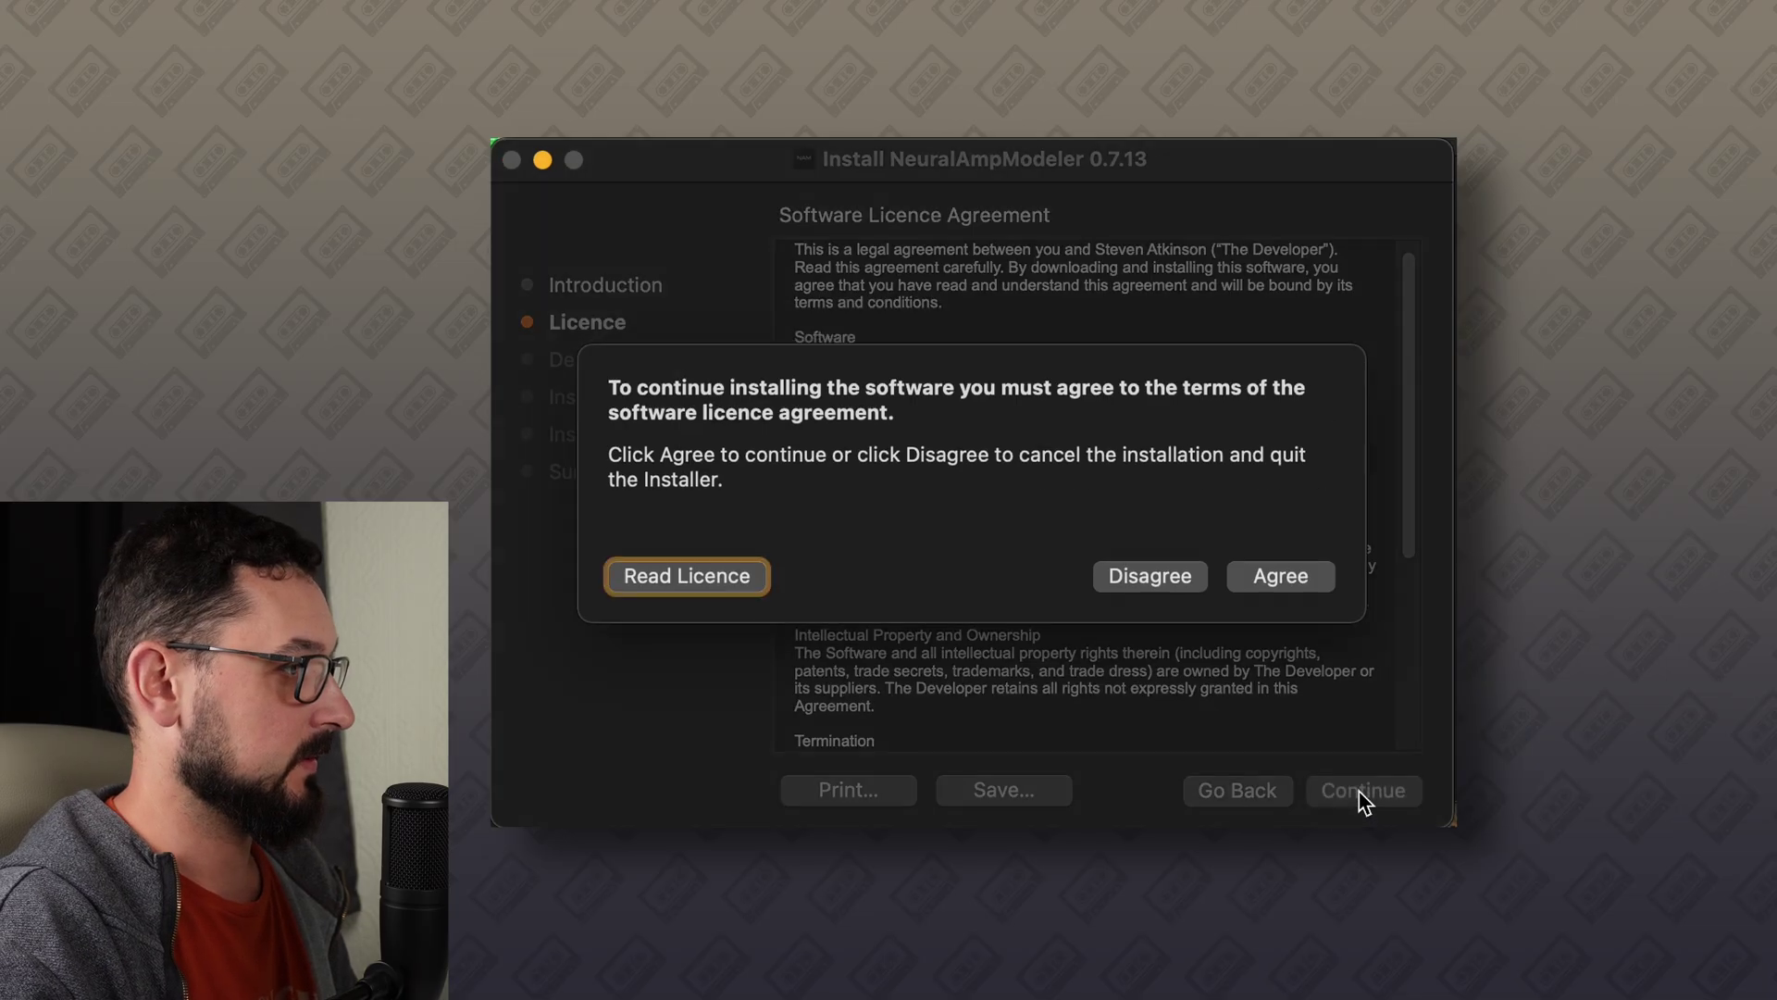
click(1280, 575)
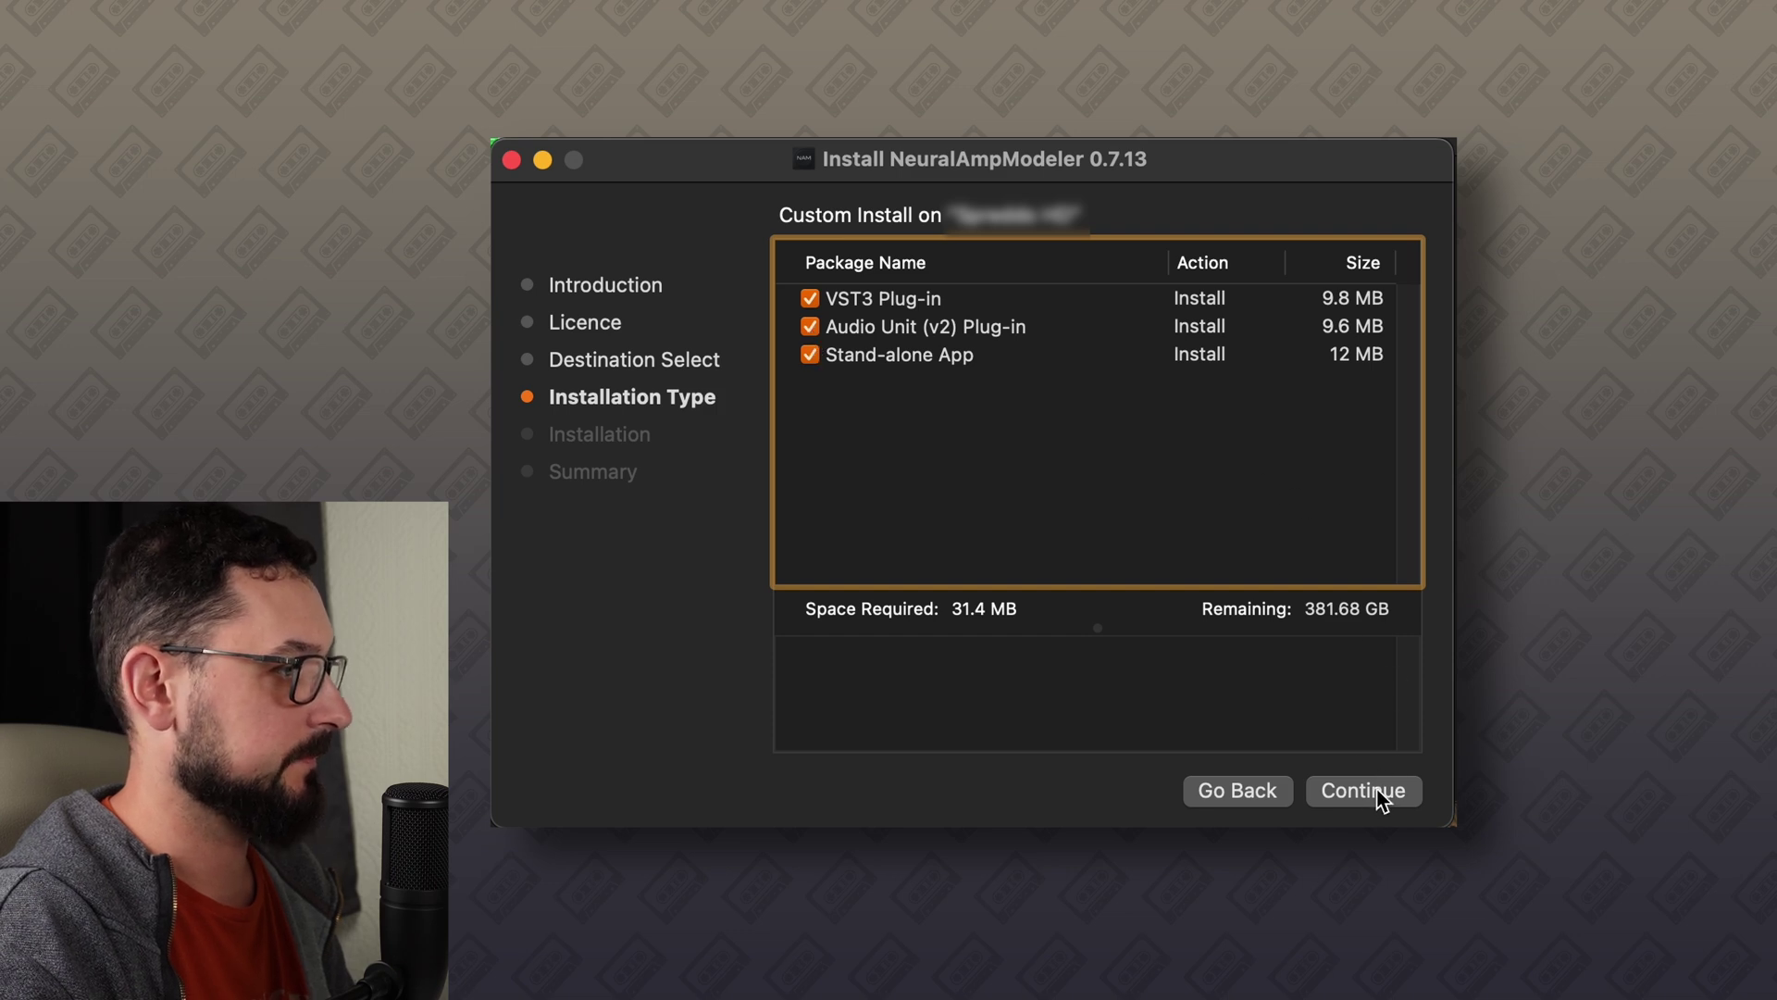
click(1379, 794)
click(1344, 794)
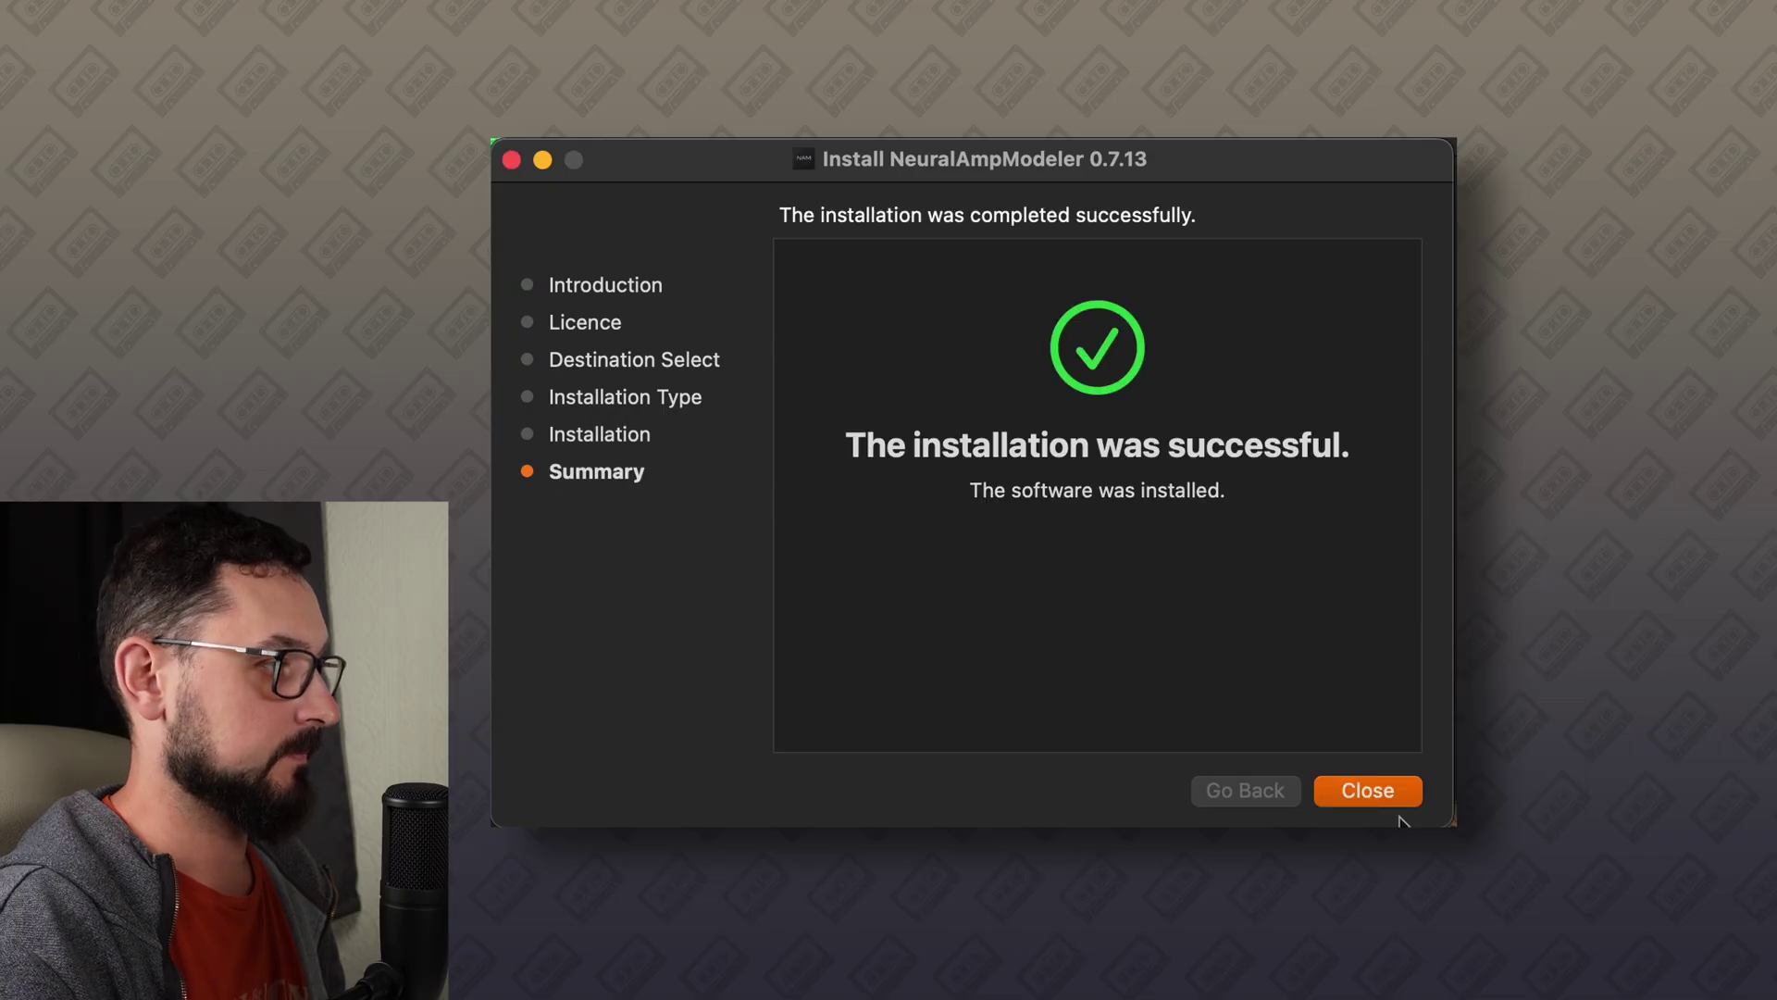
click(1394, 782)
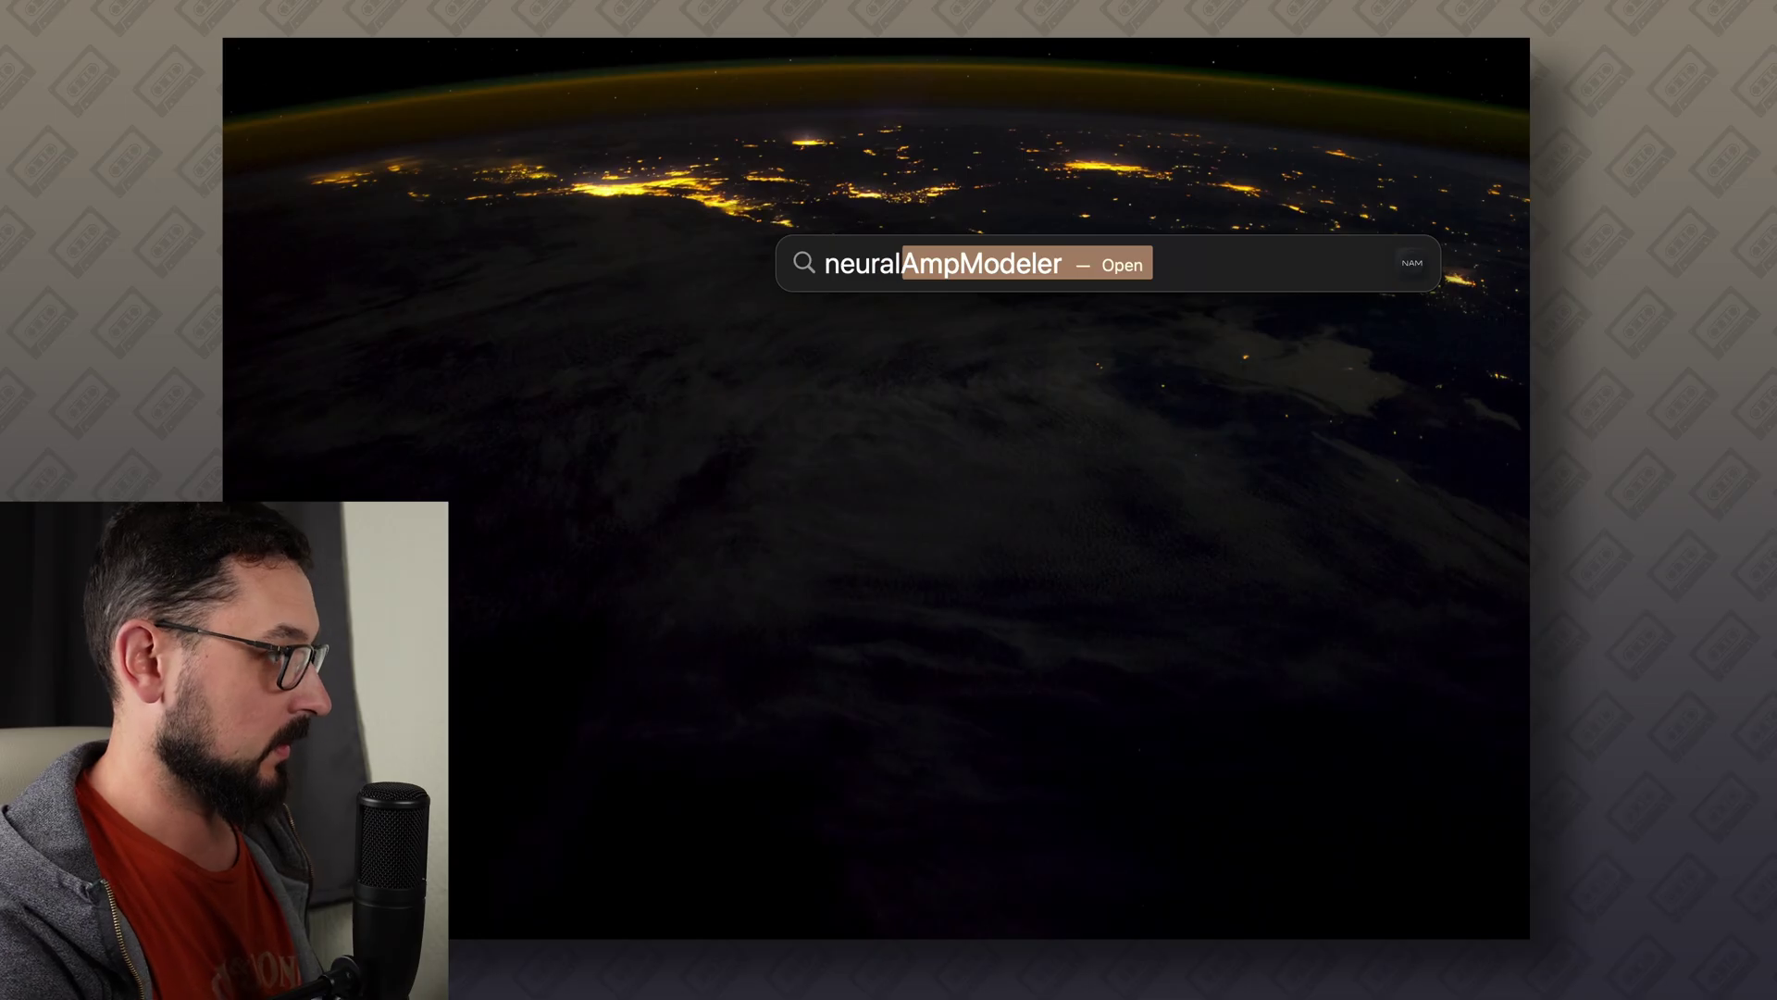
Launch the NeuralAmpModeler stand-alone app from Spotlight and allow every microphone access request
key(Return)
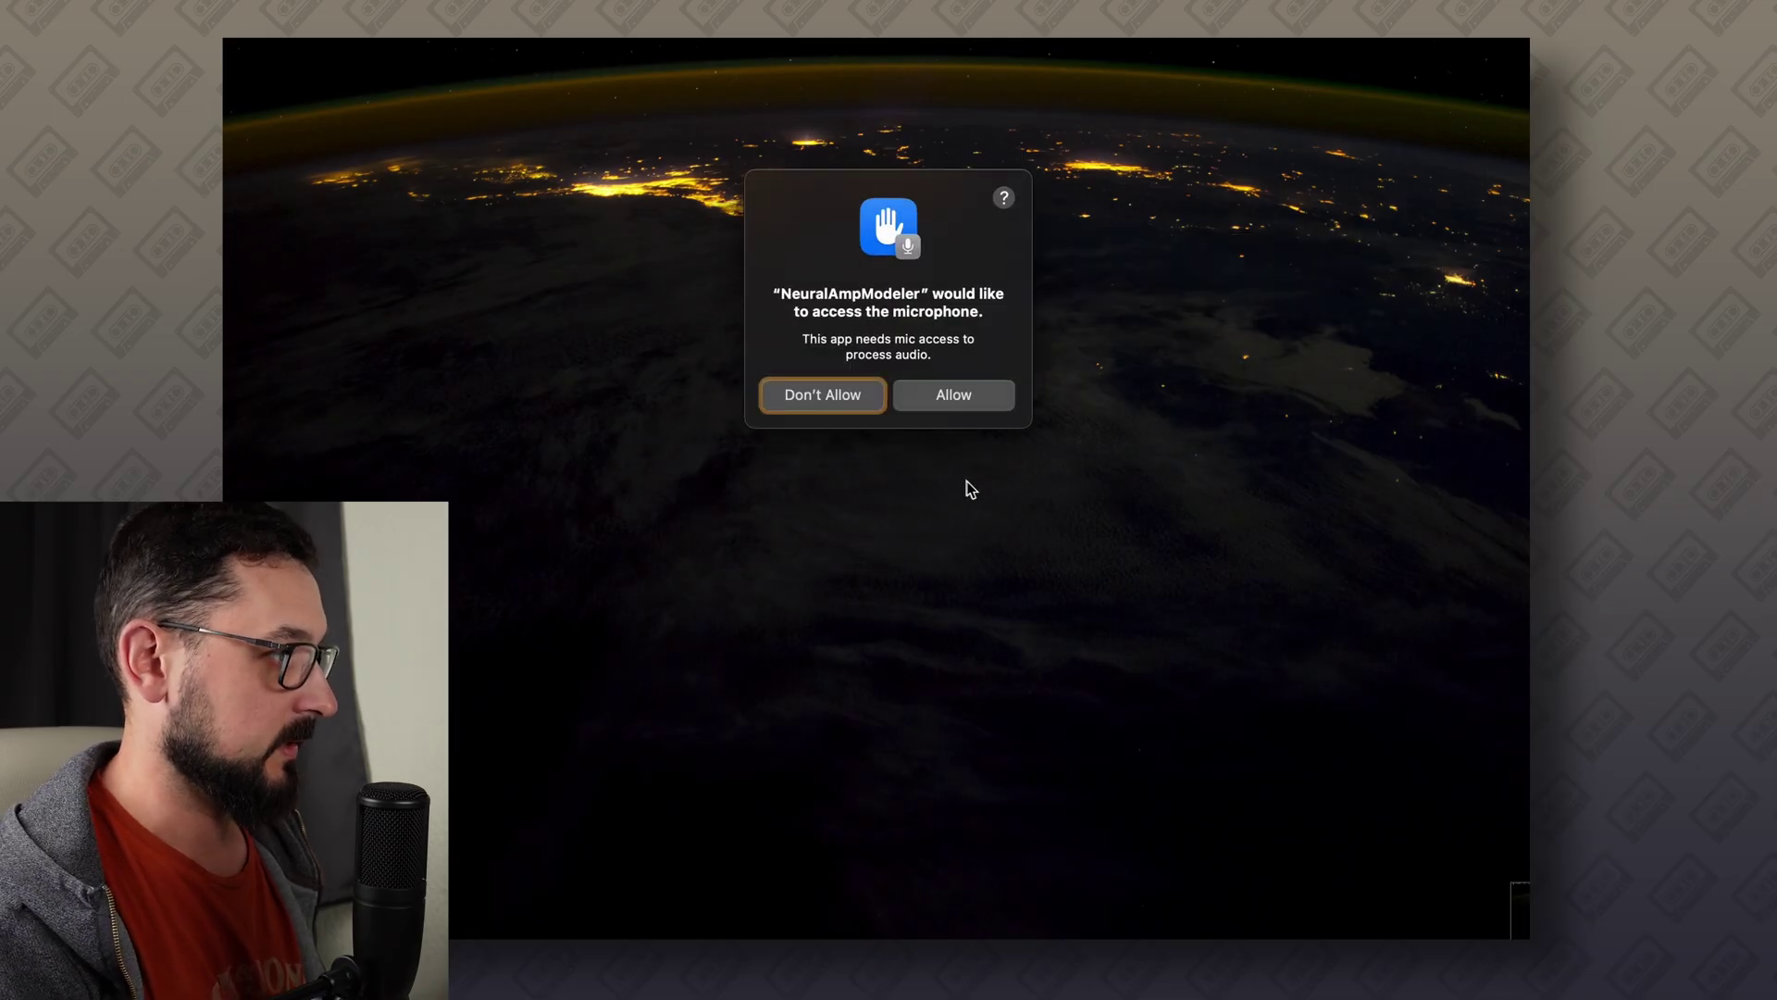
click(959, 394)
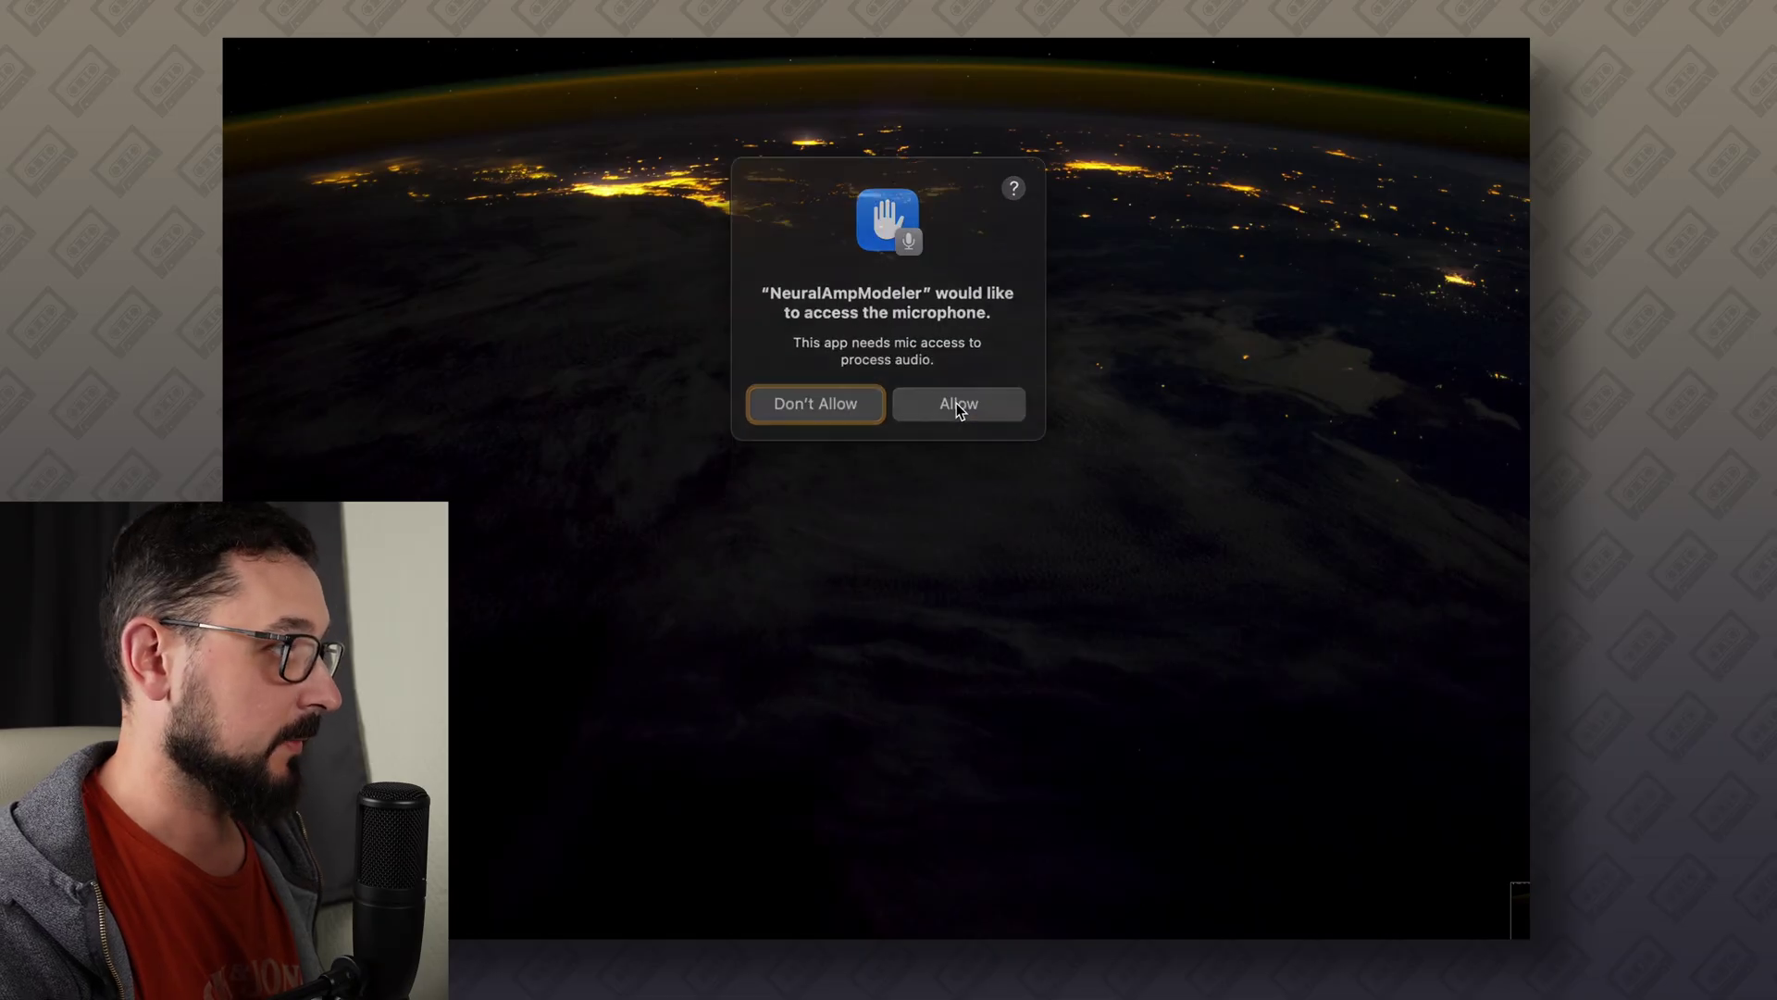
click(957, 405)
click(957, 398)
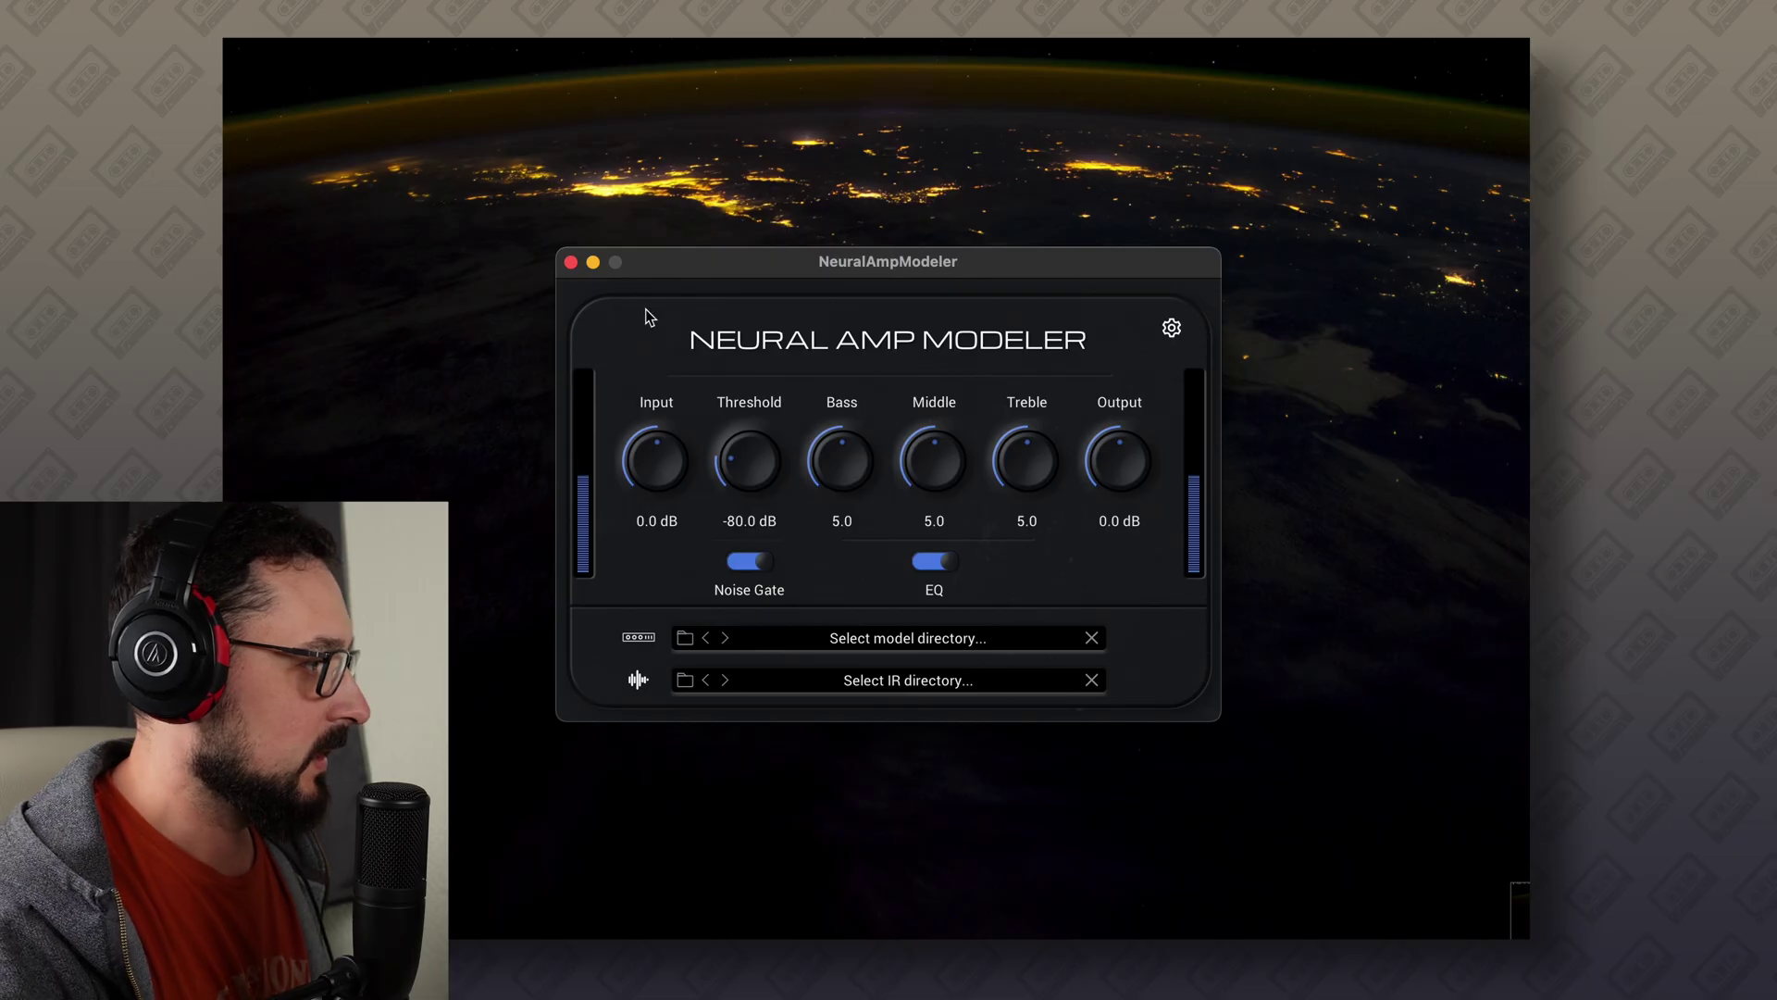
In Preferences, choose Scarlett Solo USB as input device and 48000 as sampling rate
click(226, 39)
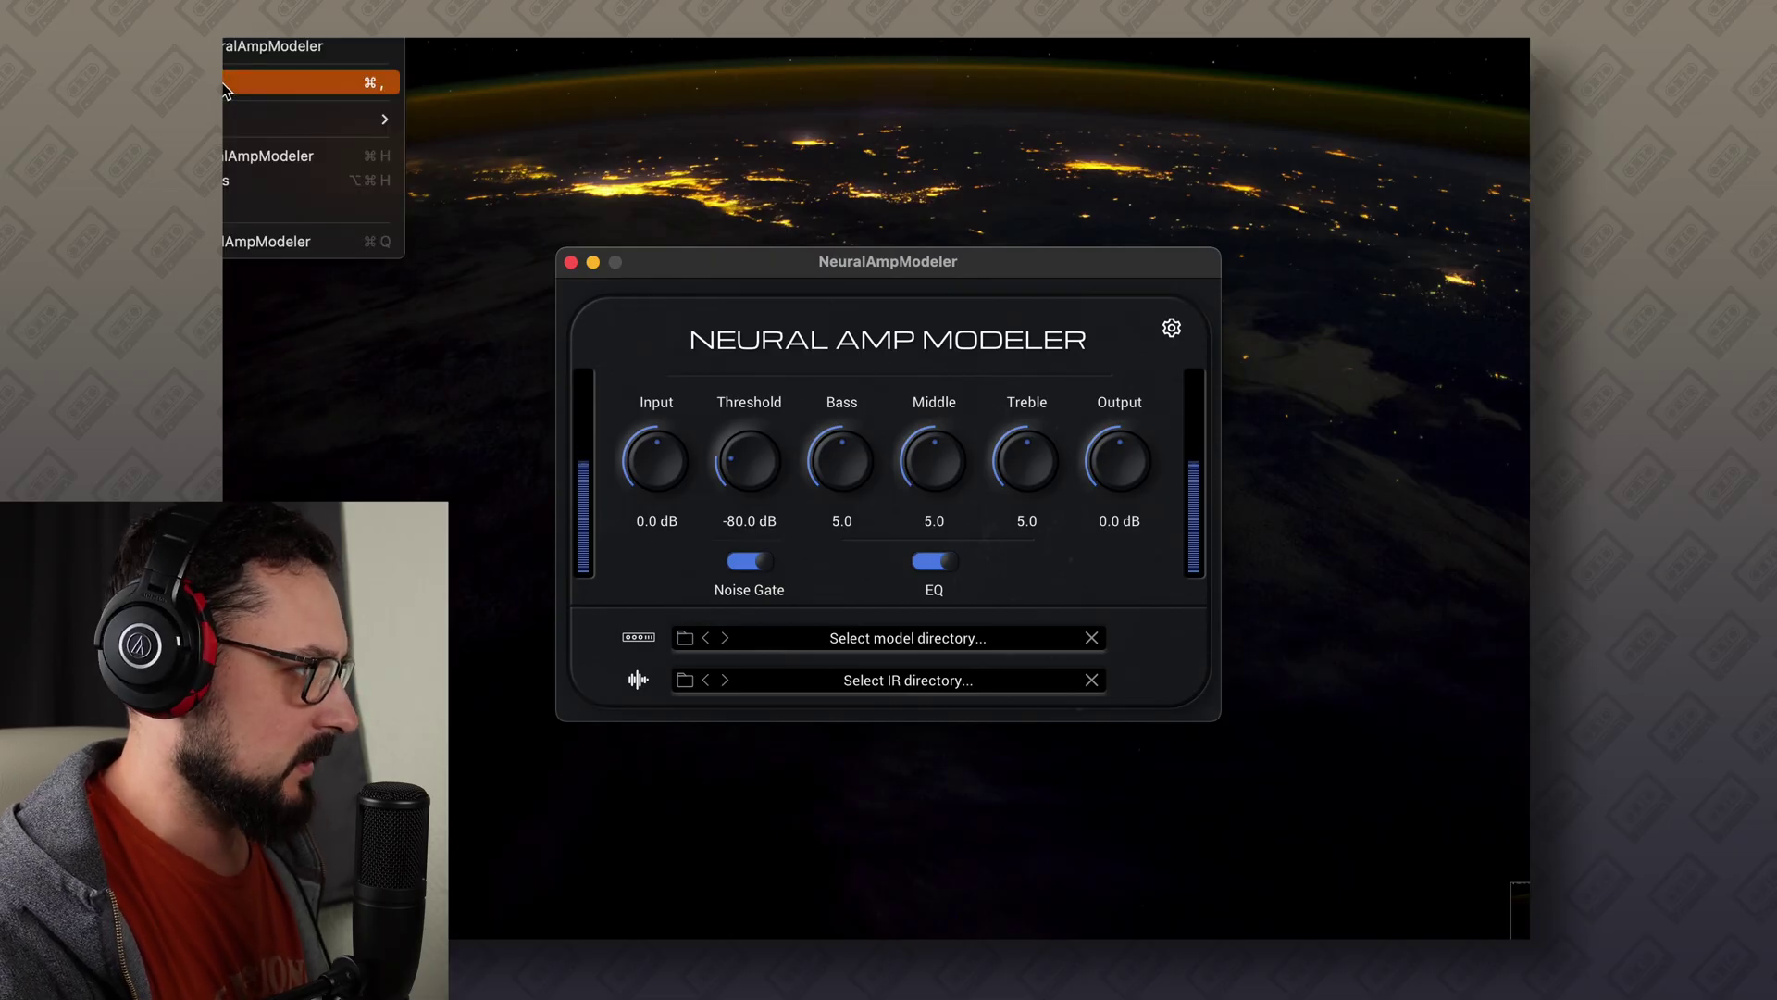
click(225, 83)
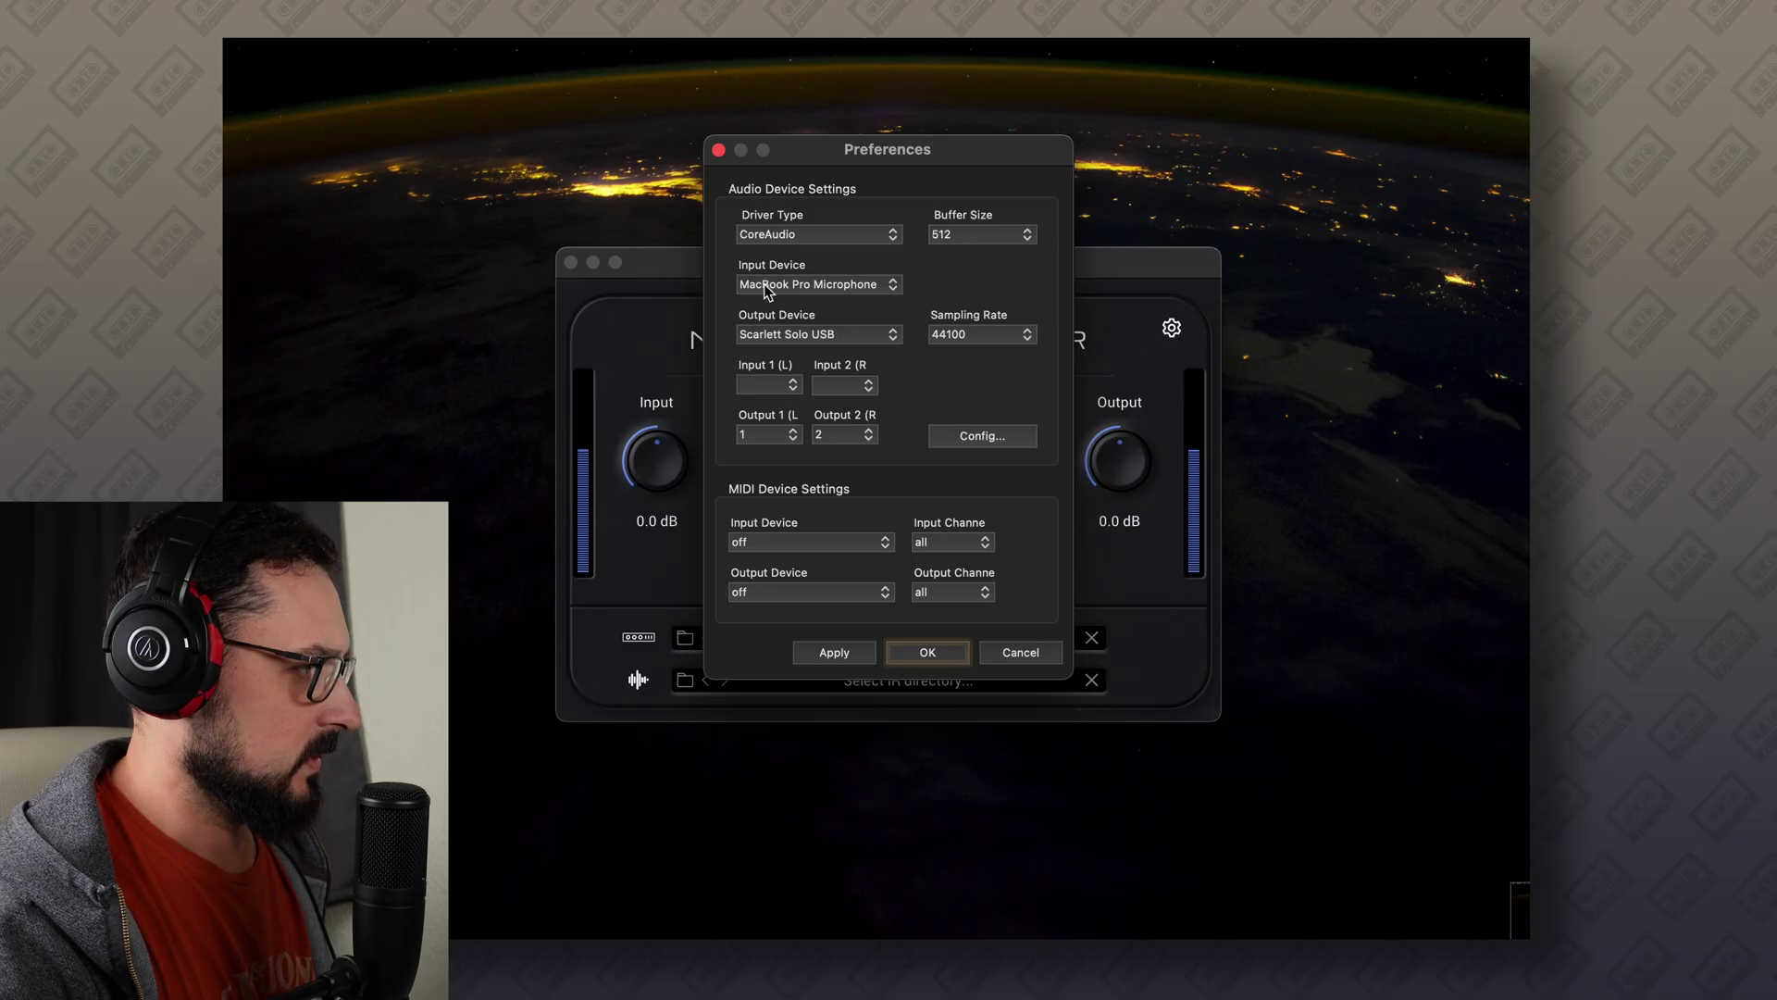
click(802, 287)
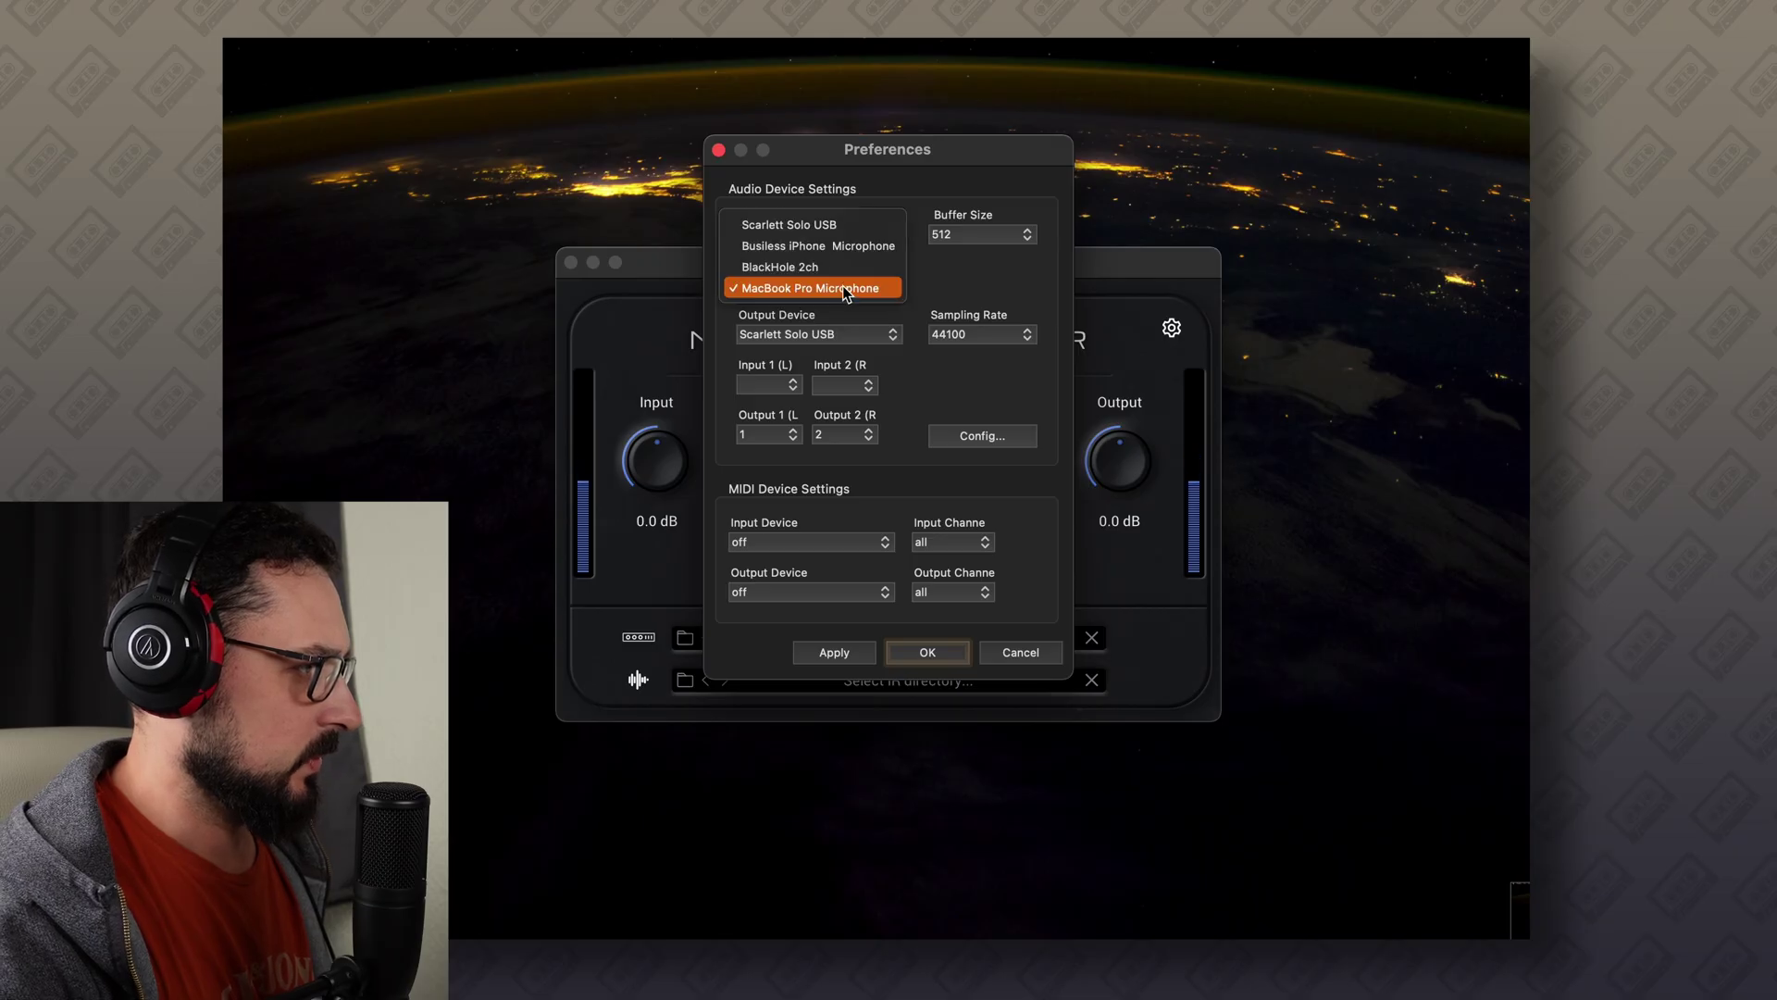
click(789, 224)
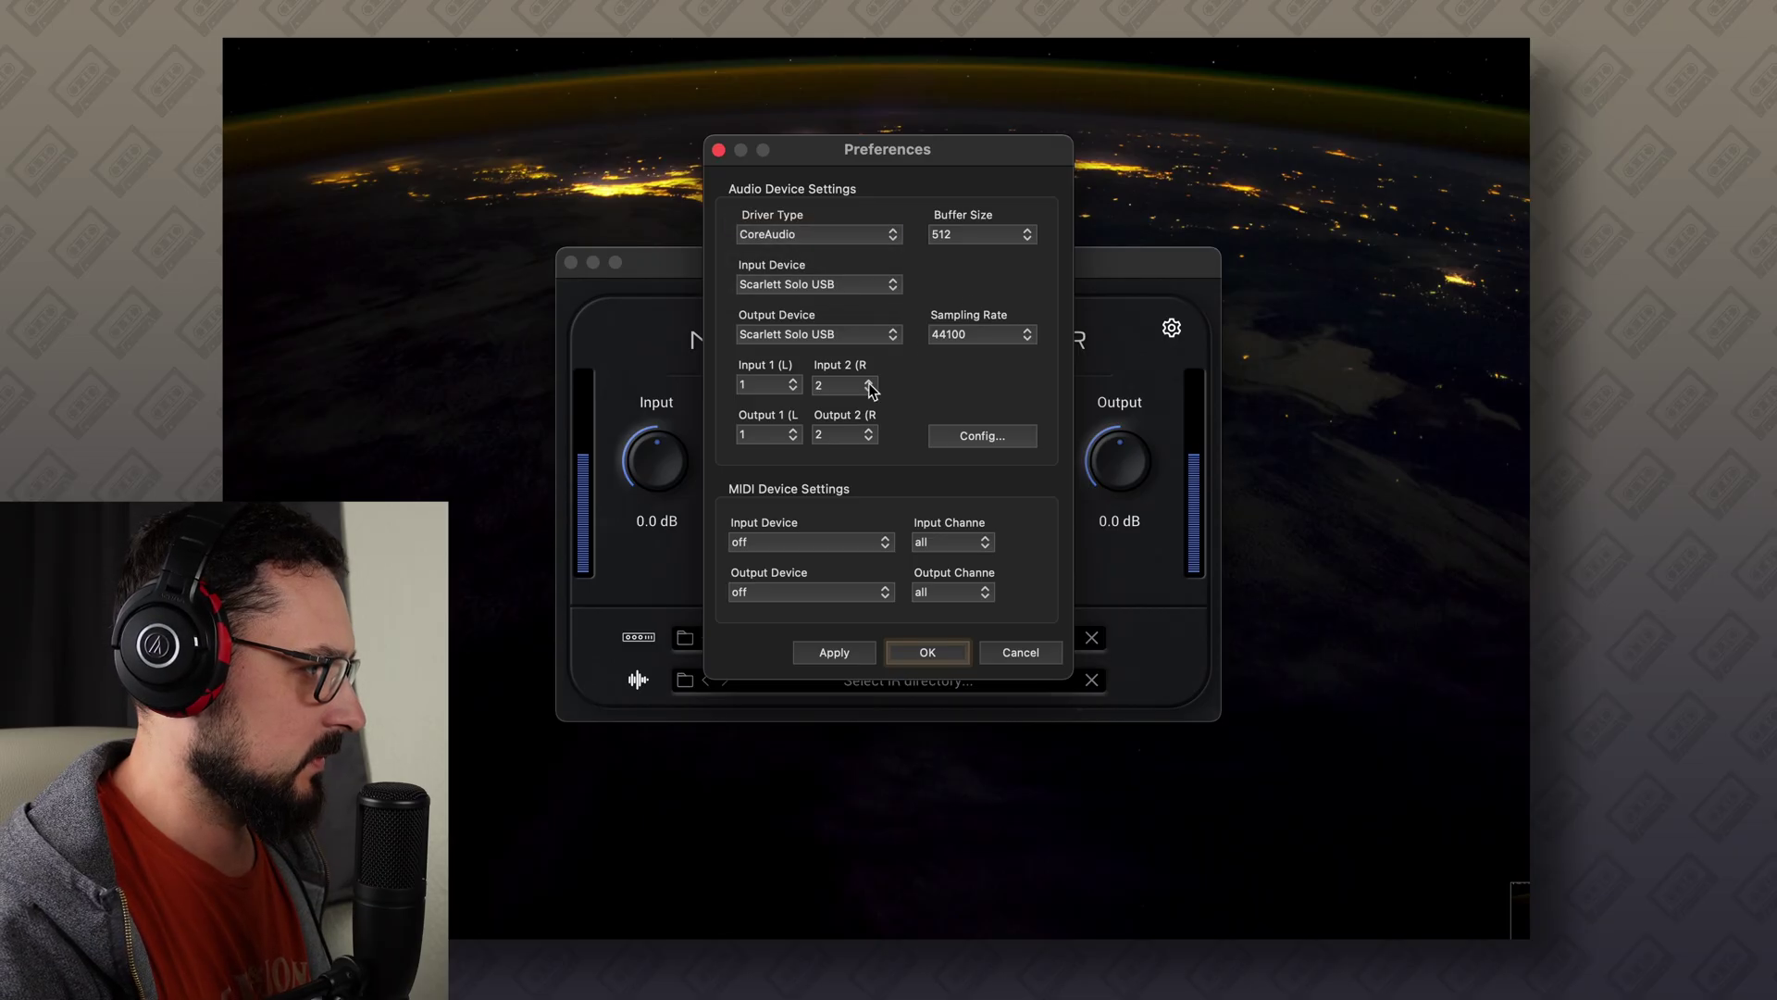
click(979, 337)
click(964, 356)
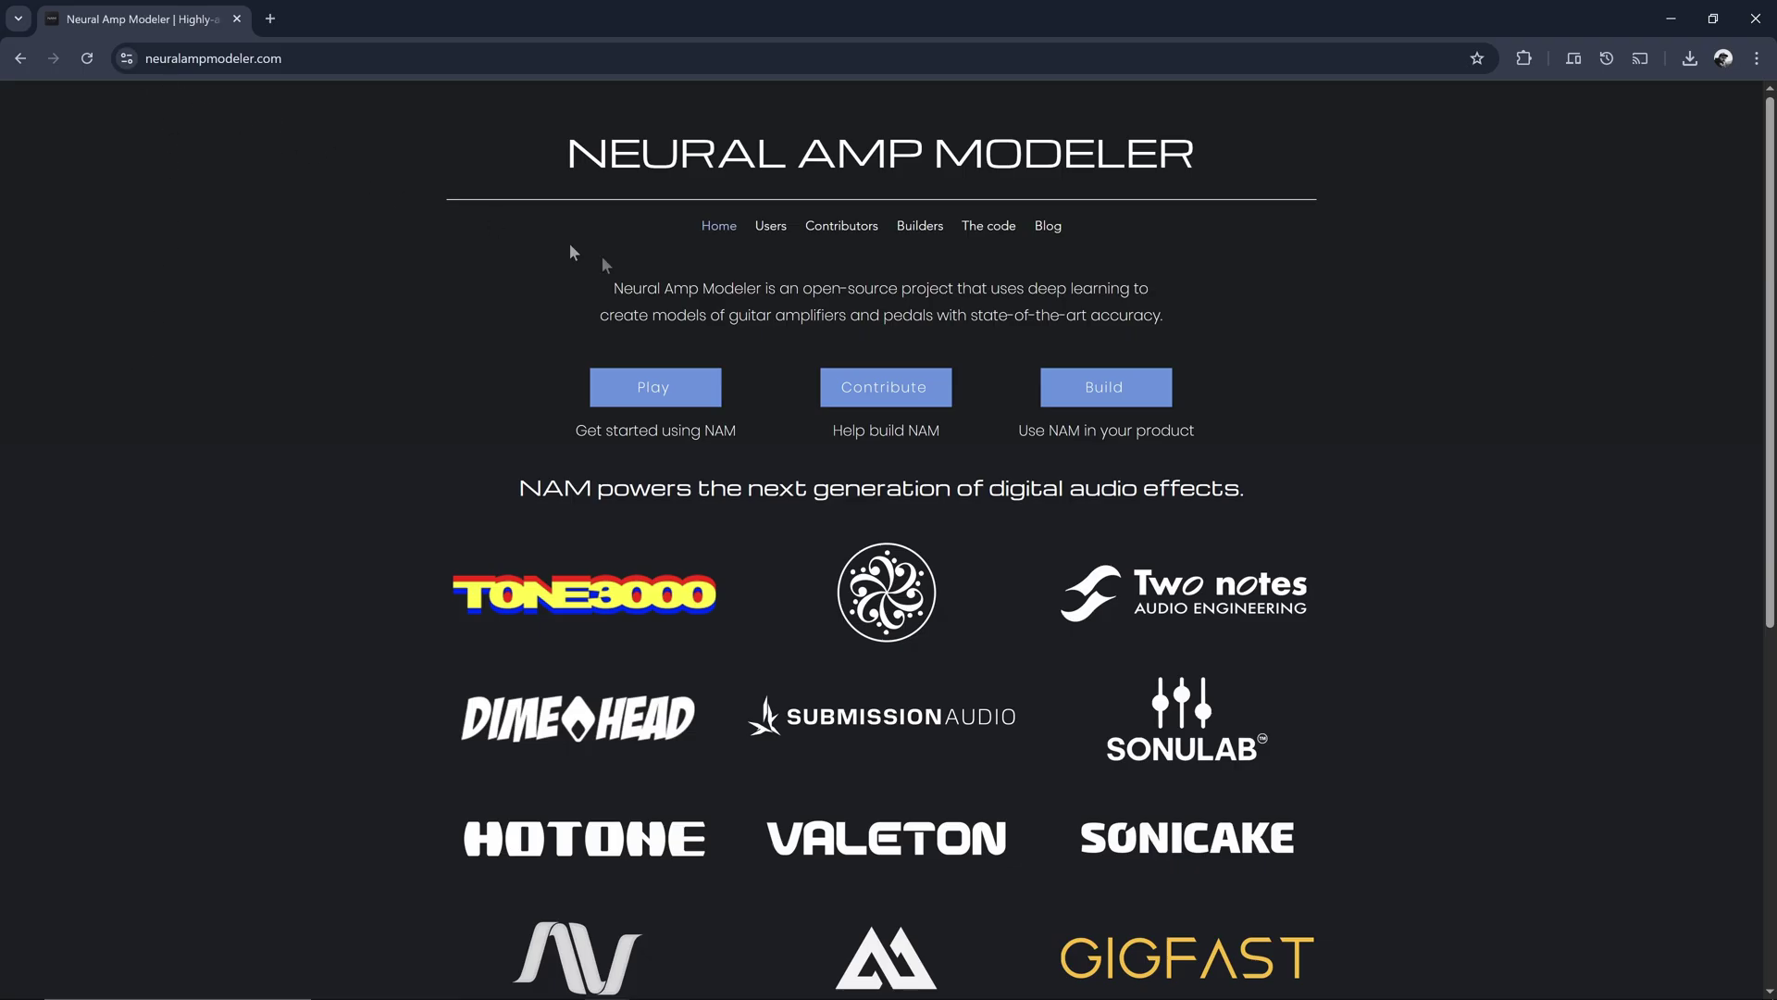
Go to the Play page for NAM users from the Neural Amp Modeler home page
click(672, 396)
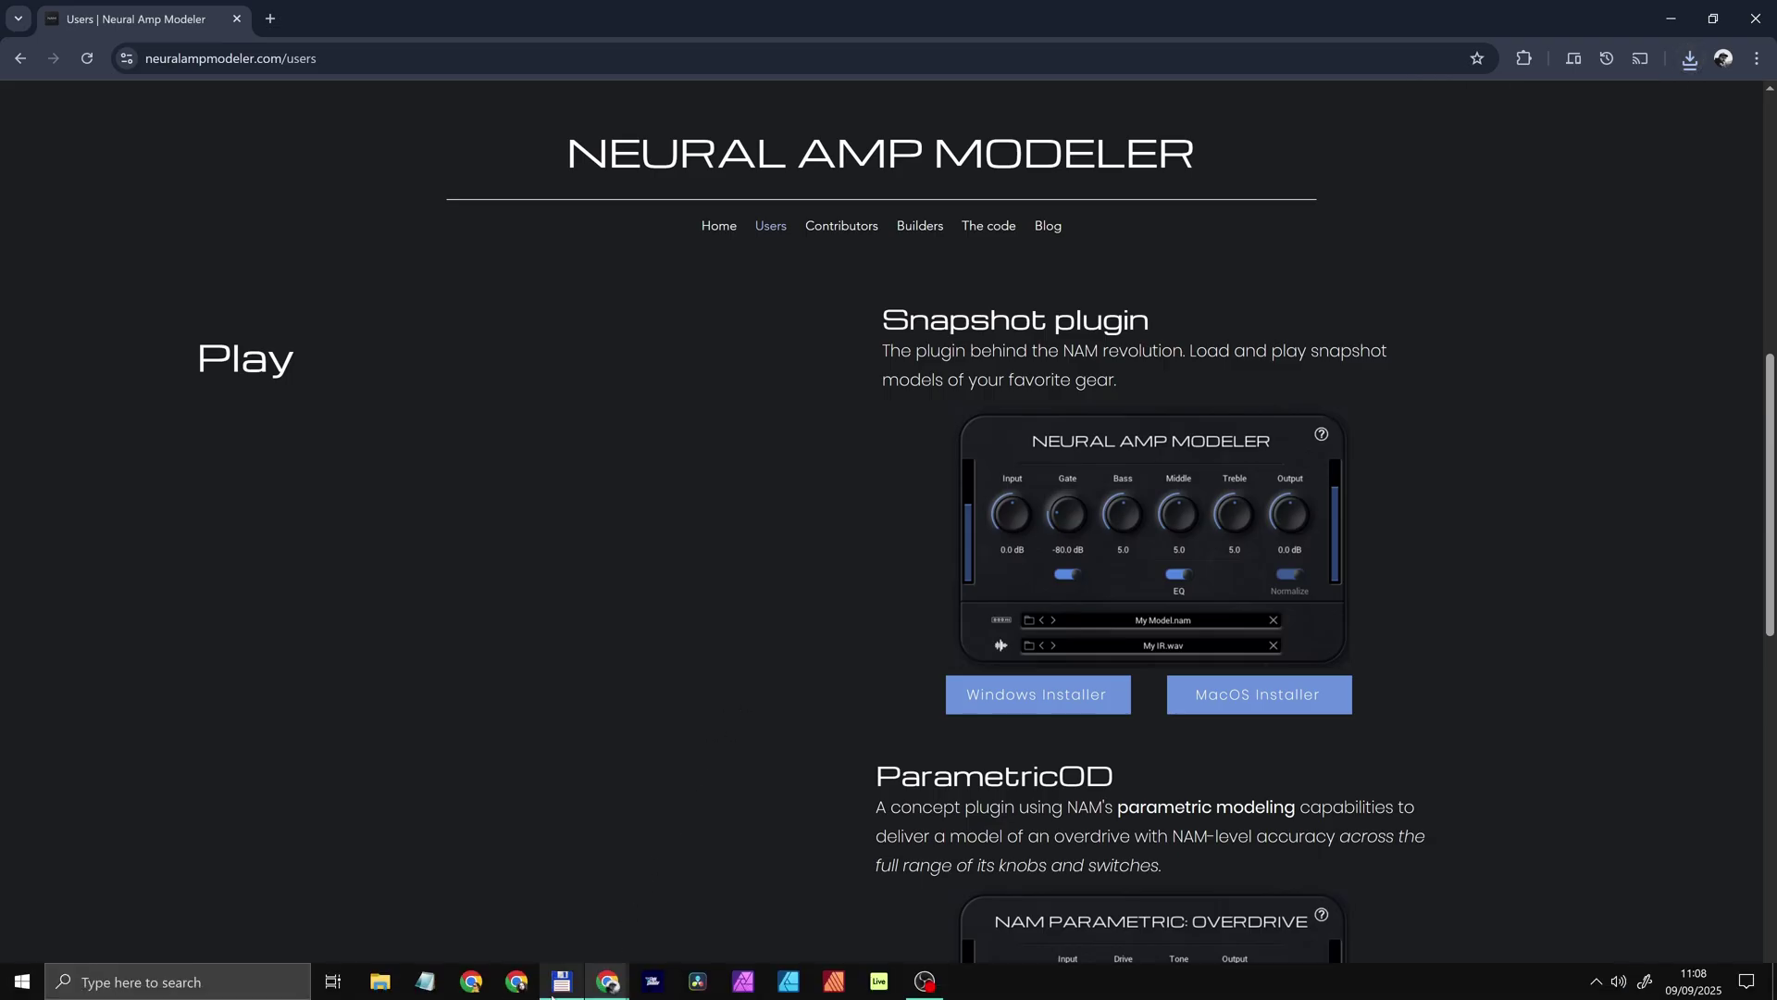
Extract NeuralAmpModeler-v0.7.13-win.zip and run the NeuralAmpModeler Installer.exe inside it
click(559, 985)
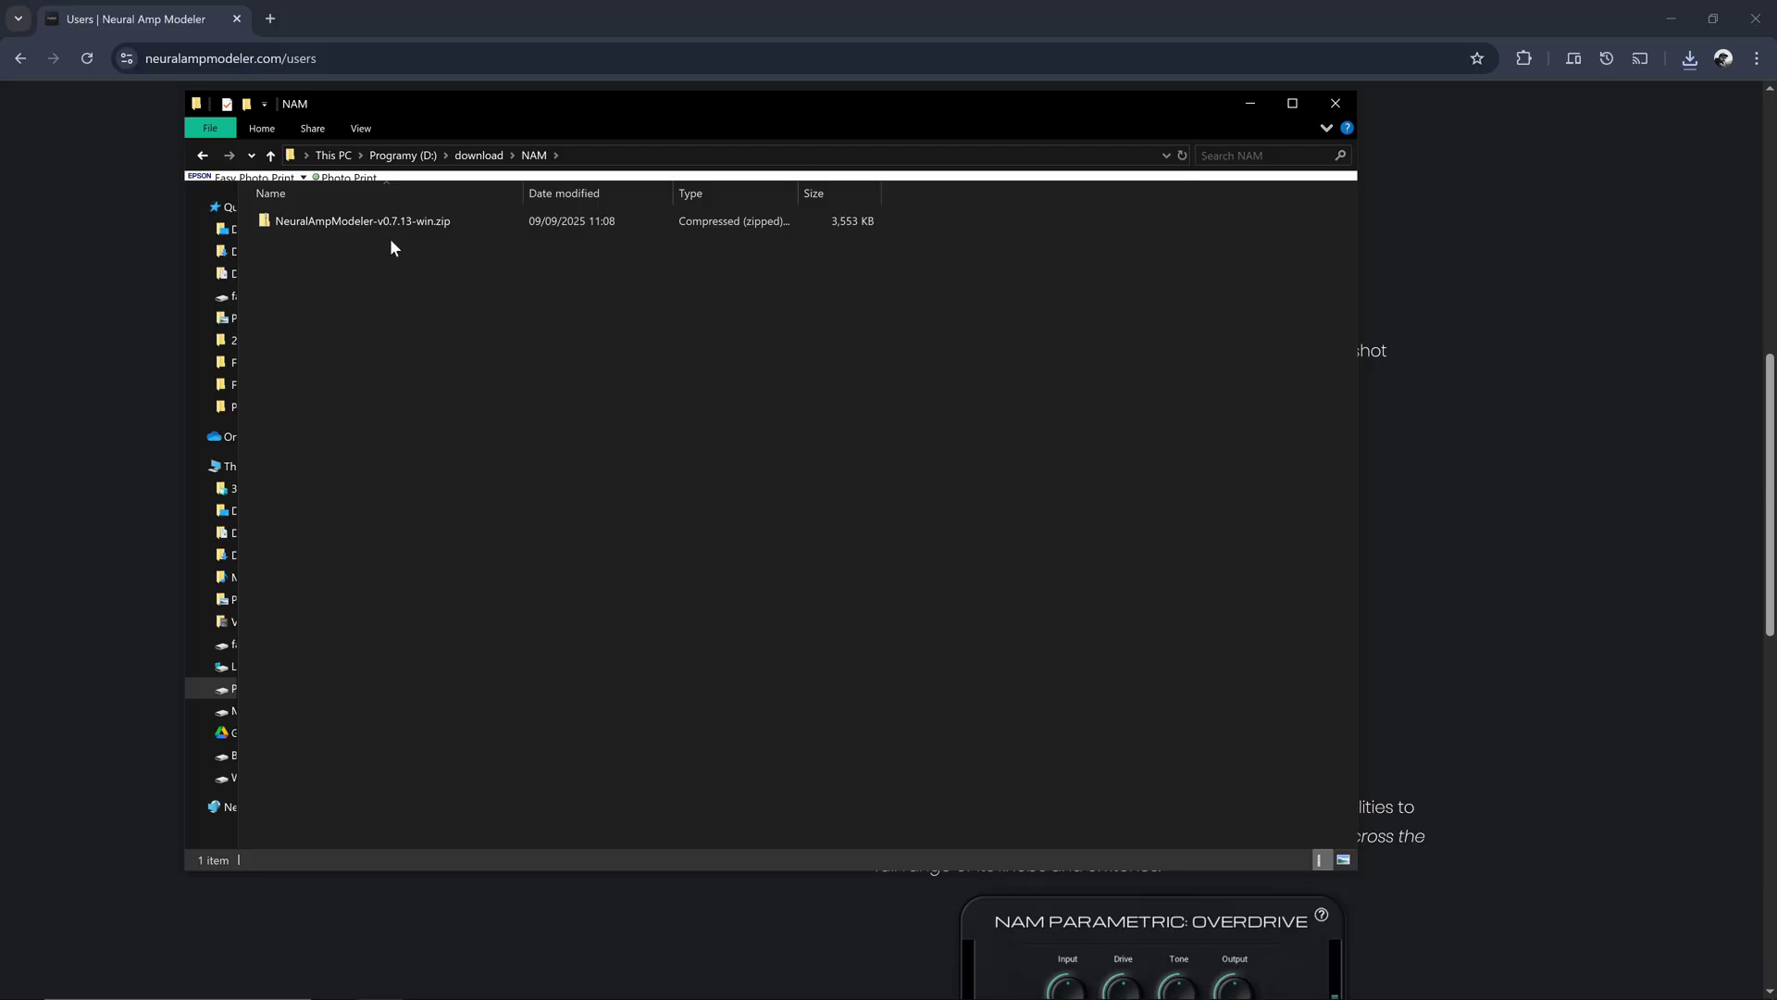
right_click(324, 217)
click(388, 278)
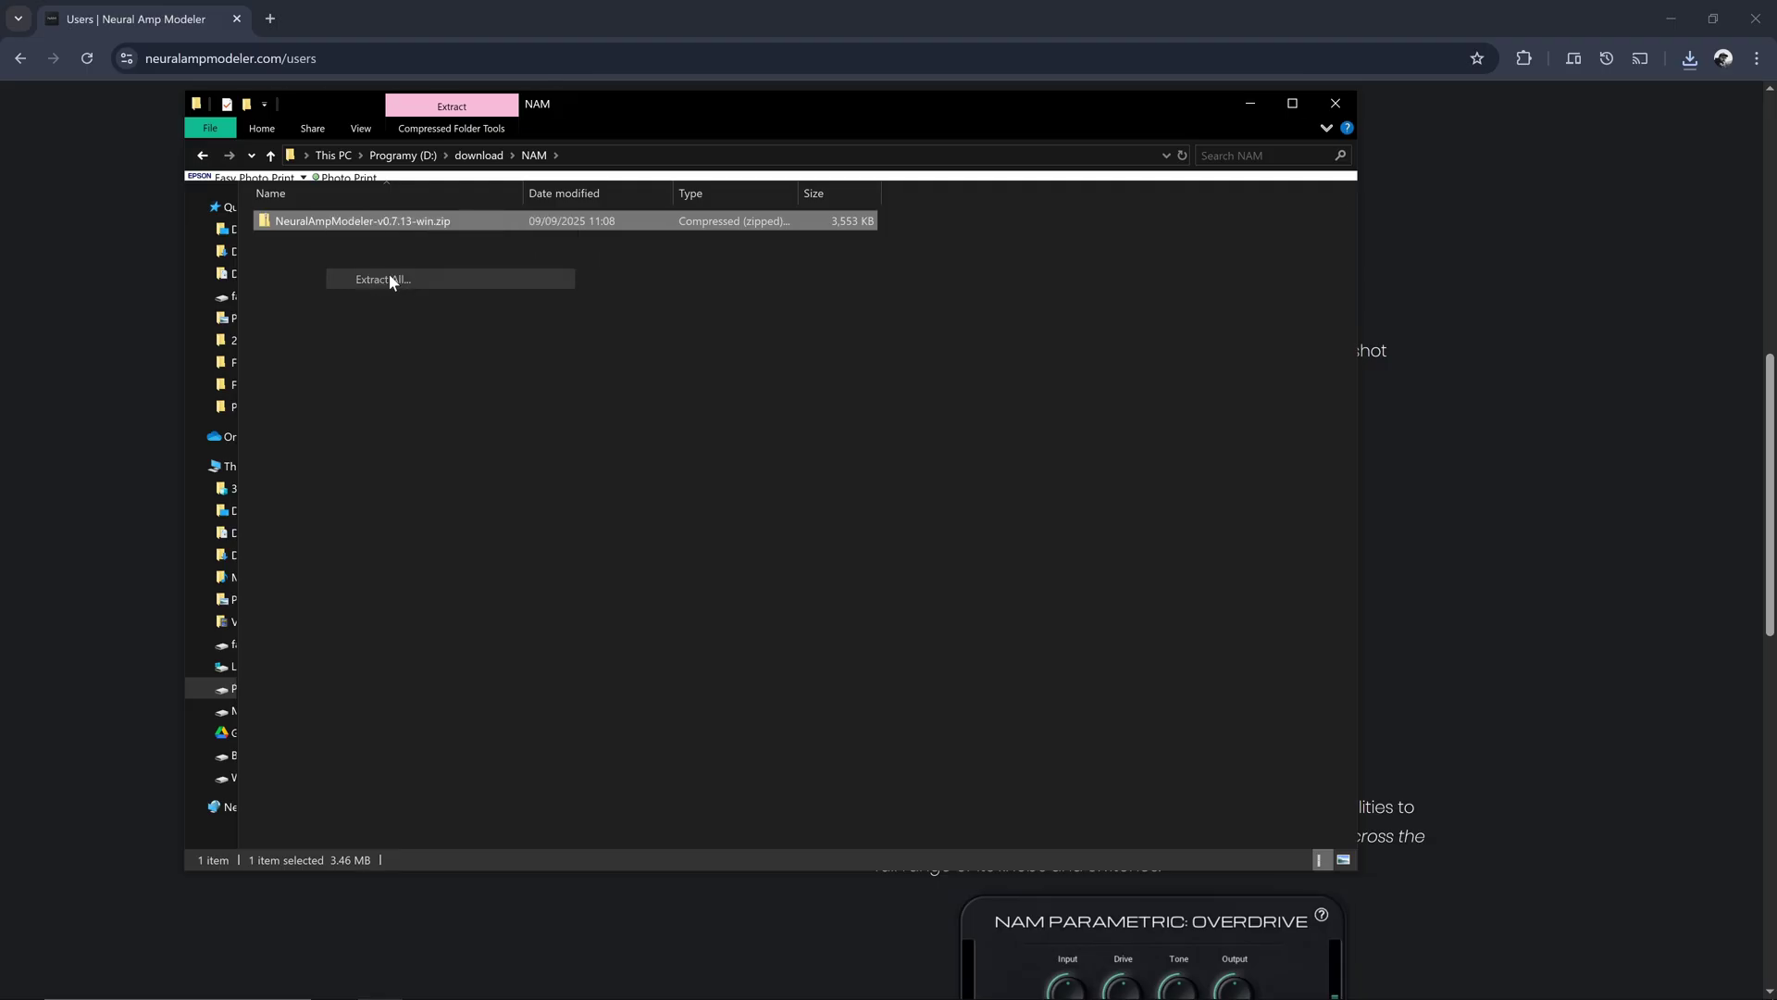
click(1041, 703)
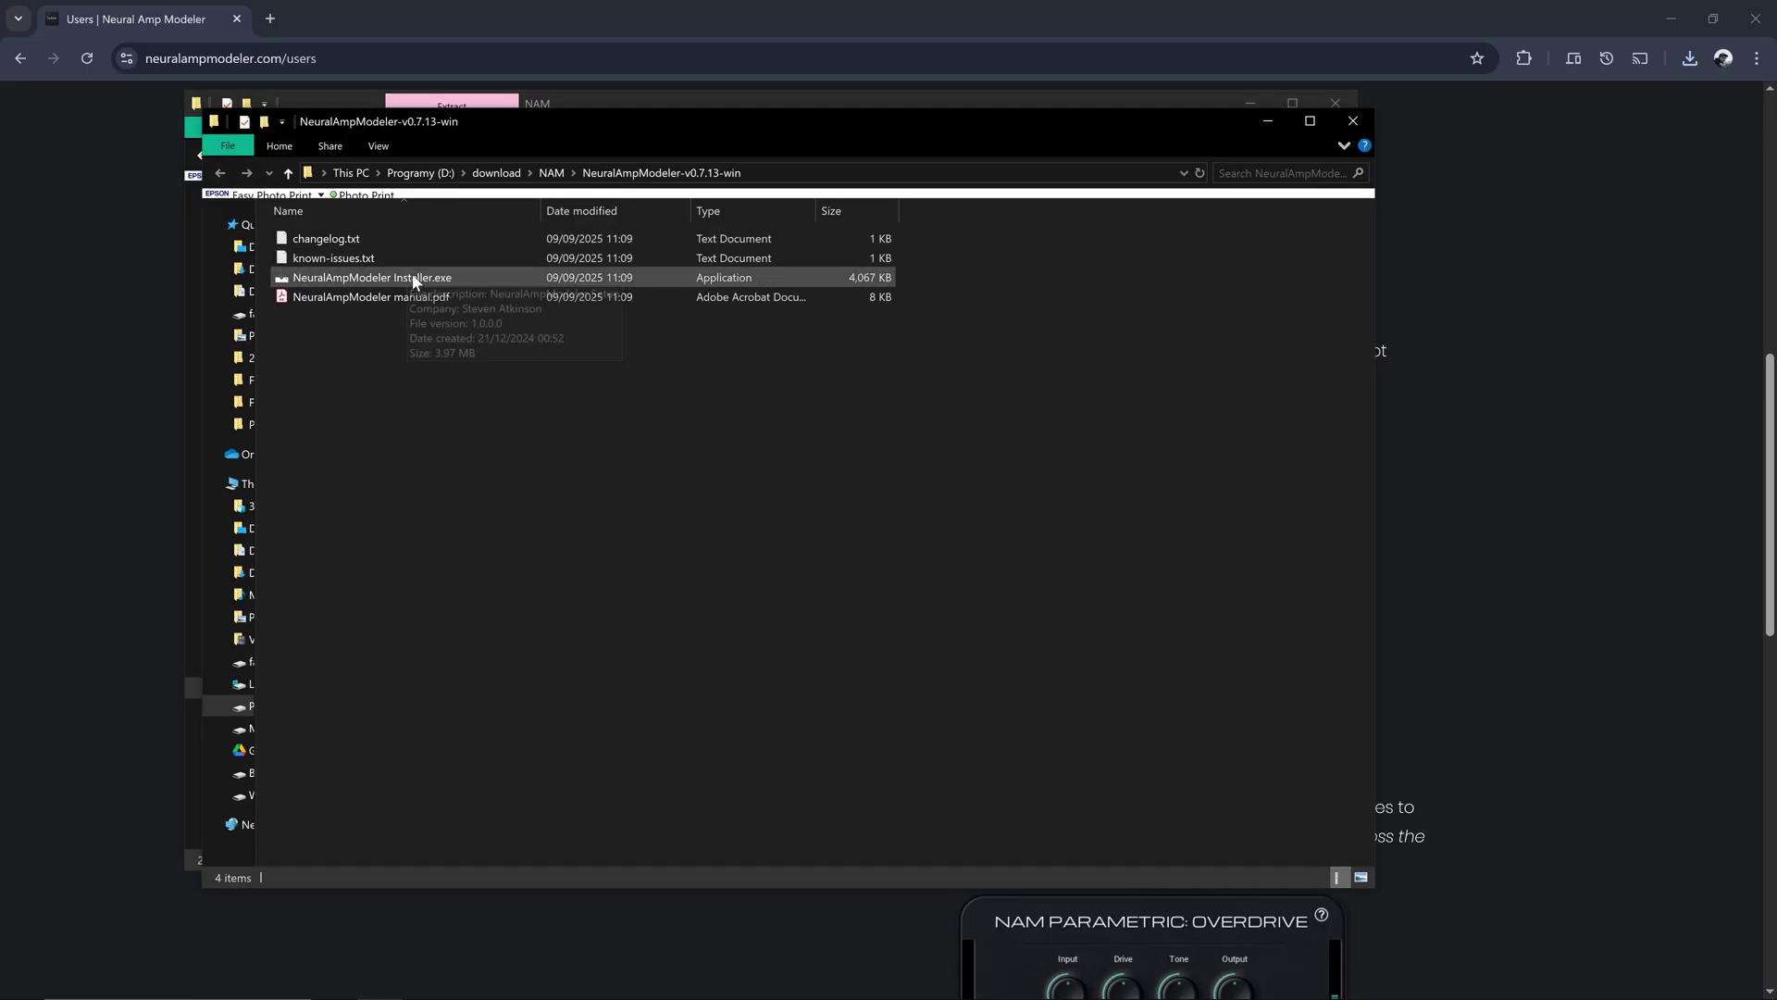
double_click(359, 286)
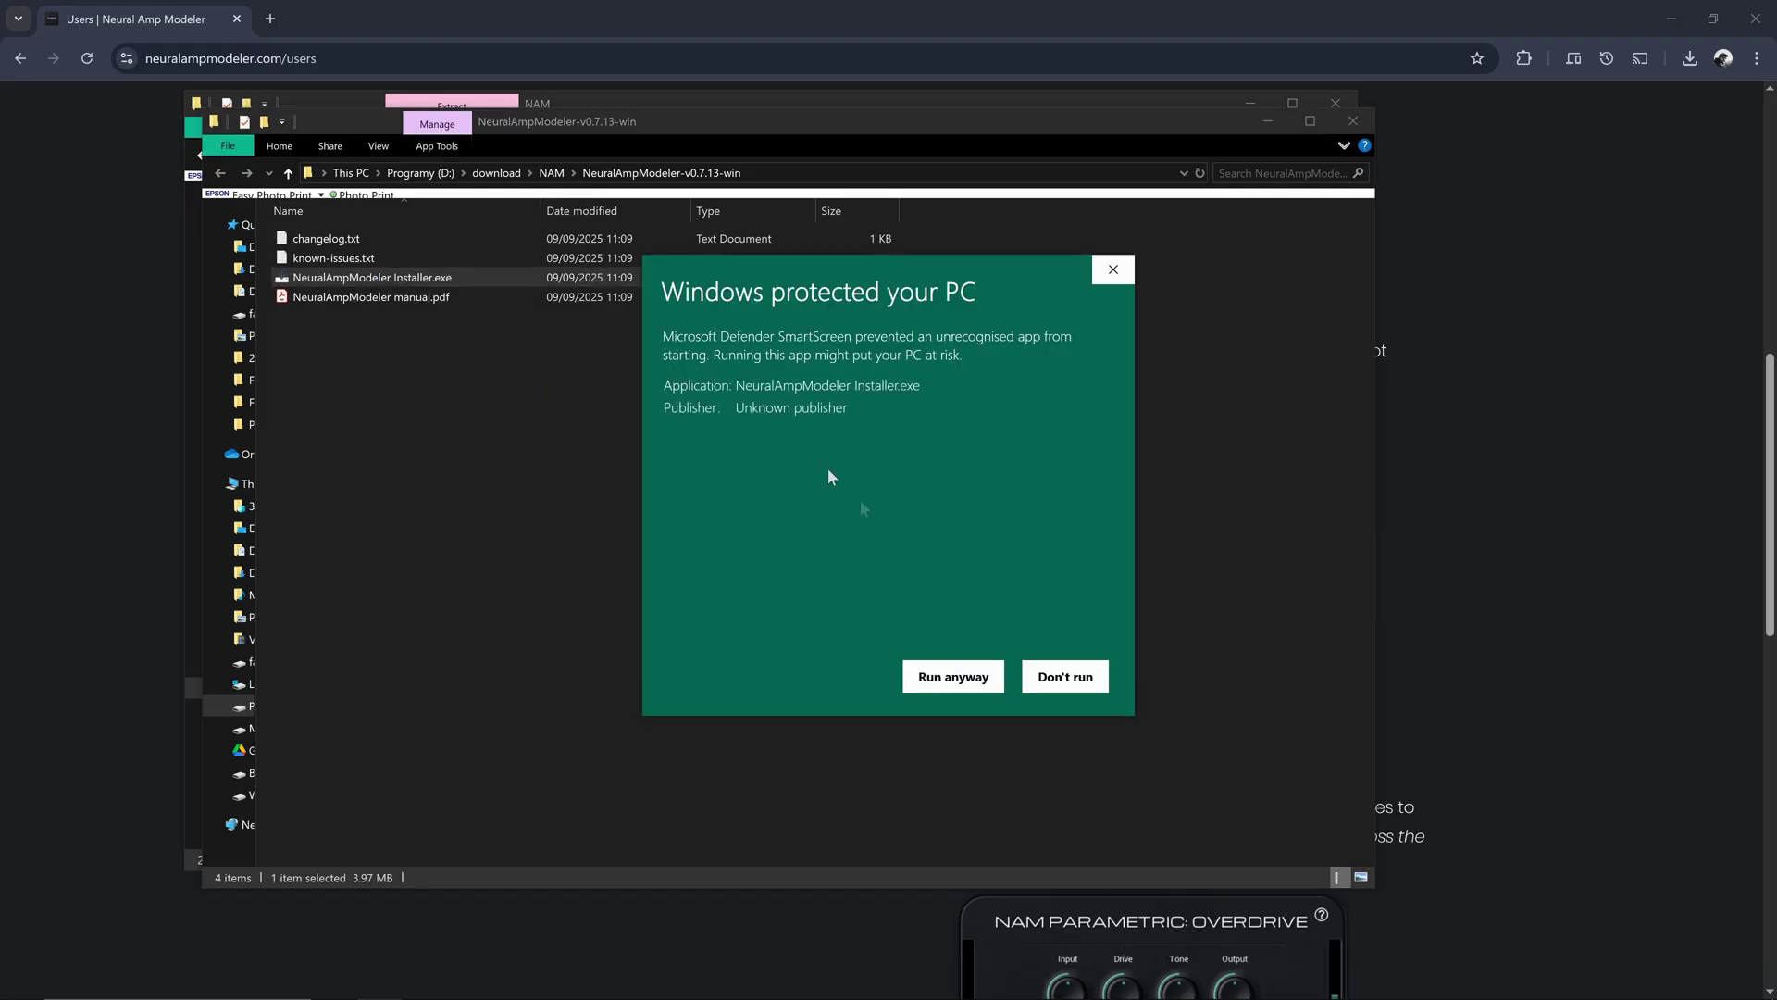
Accept the license and install the full component set to A:\Audio\NeuralAmpModeler with the default Start Menu folder
click(953, 677)
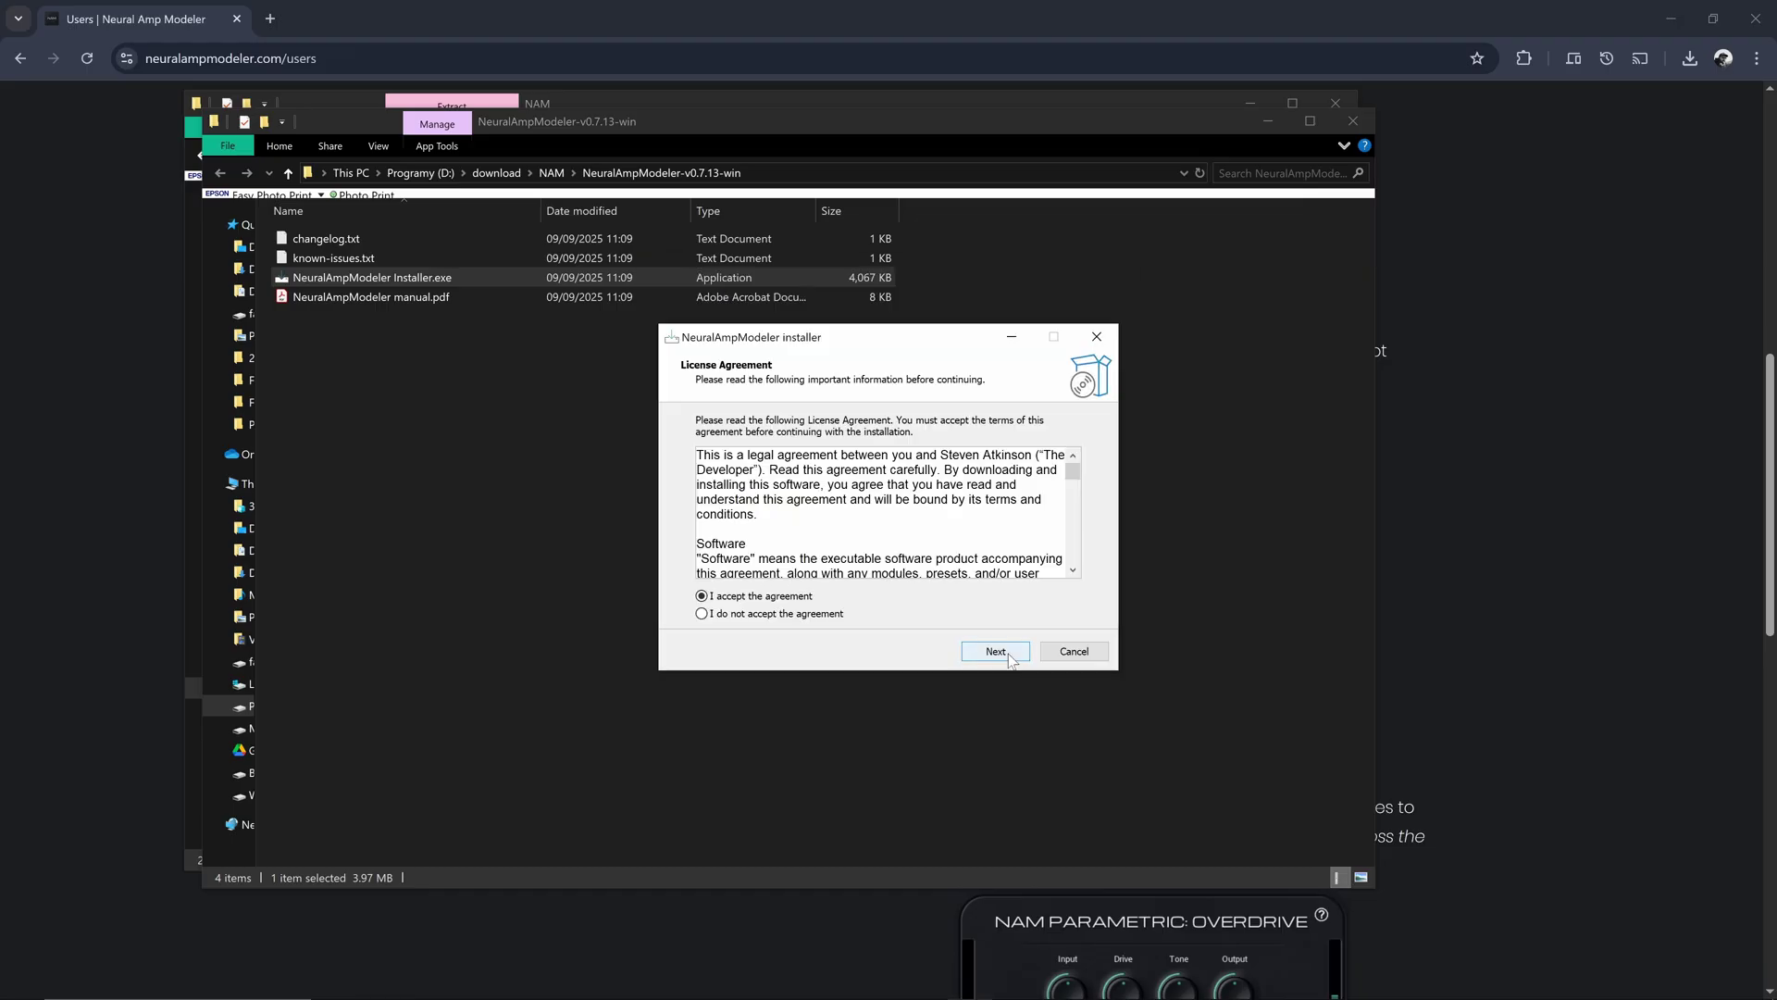
key(Return)
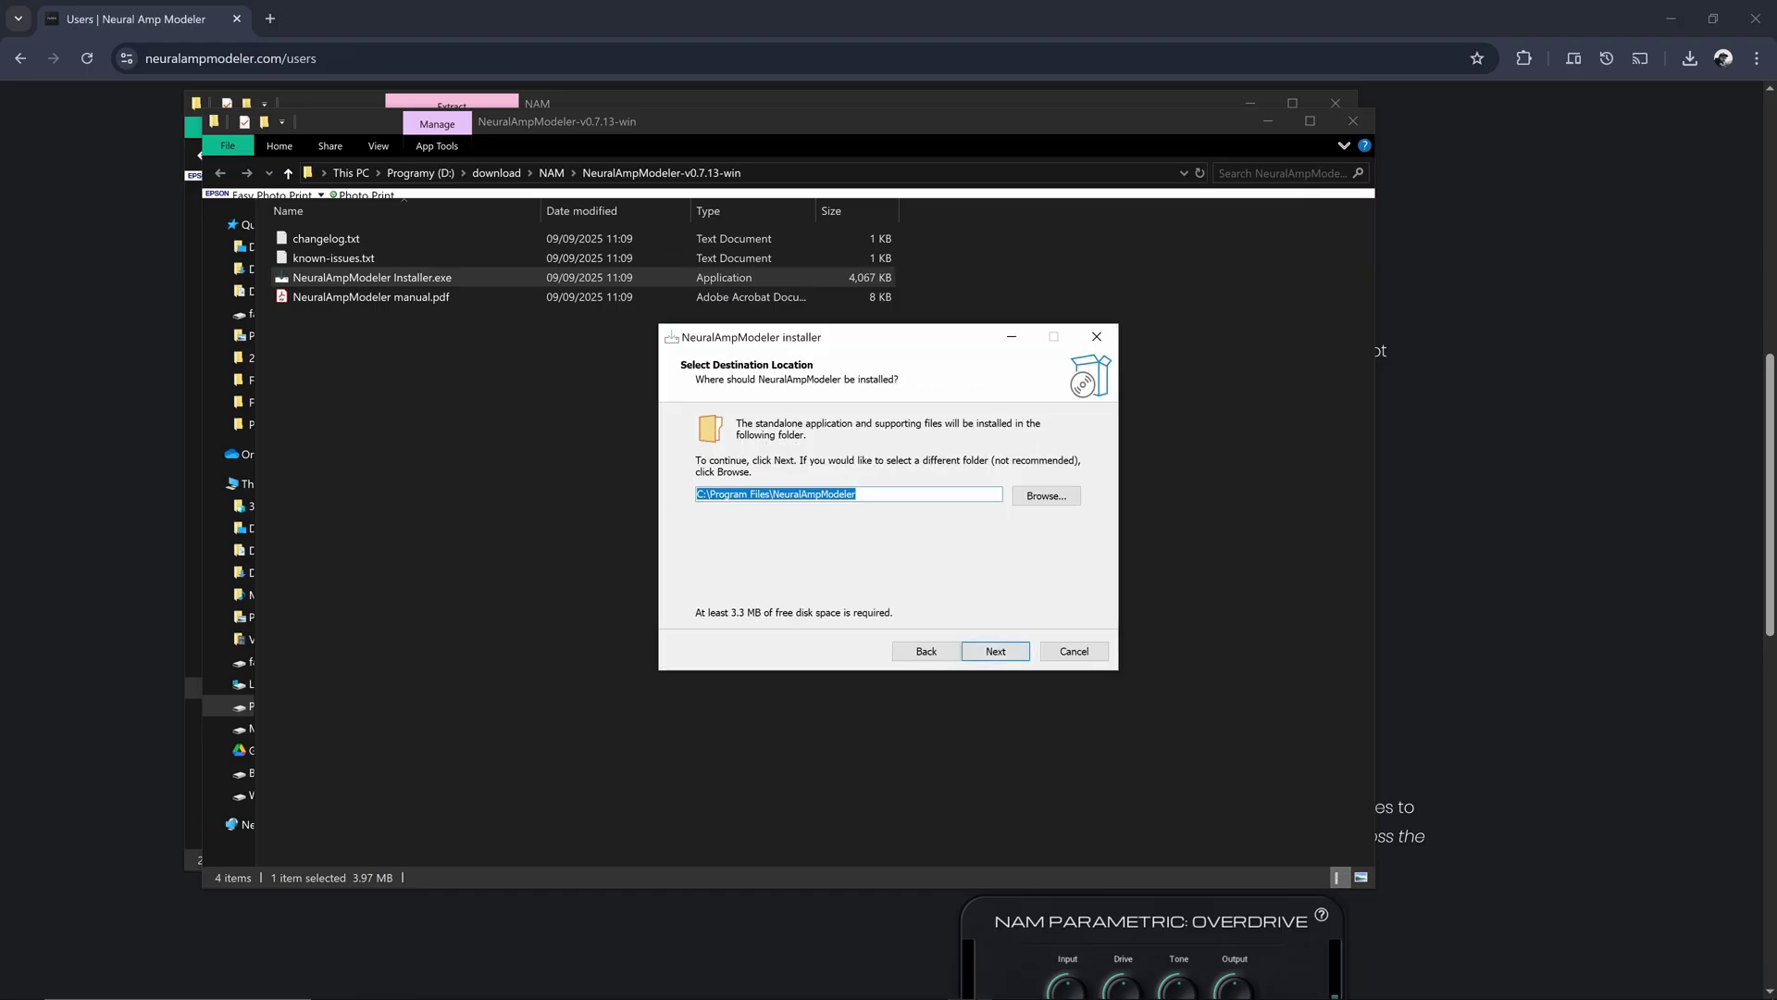
key(ctrl+shift+Left)
click(995, 651)
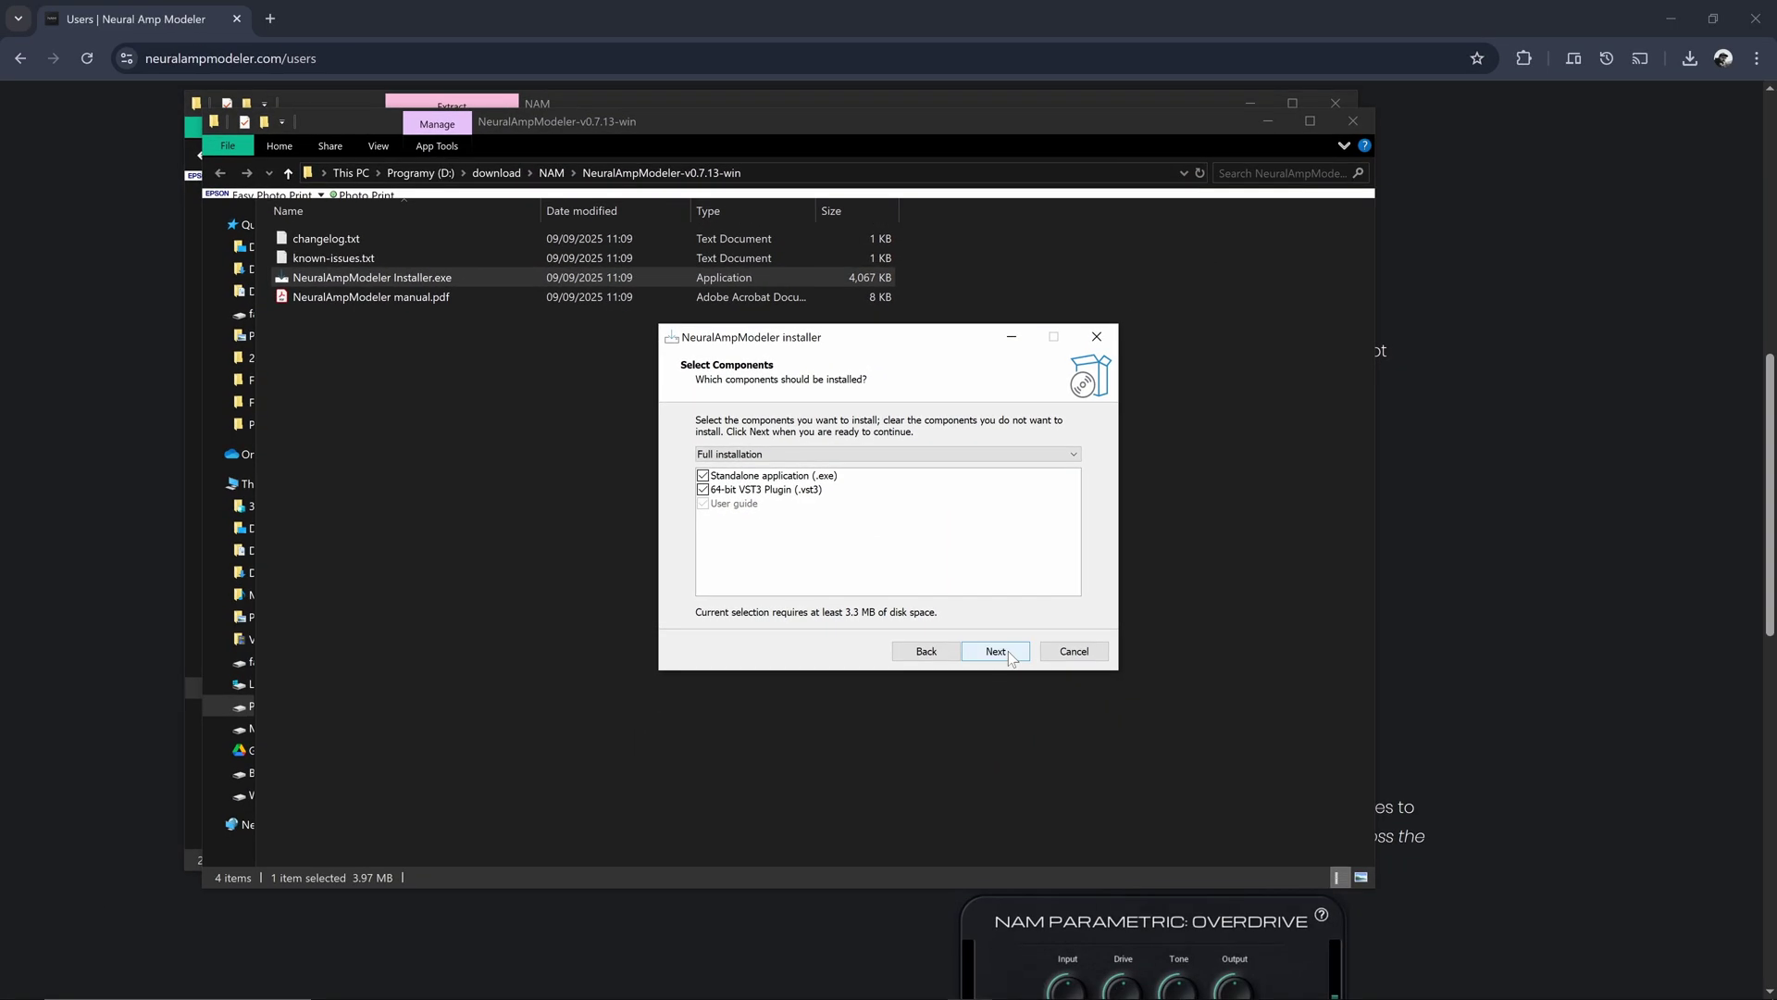
click(1008, 651)
click(1008, 651)
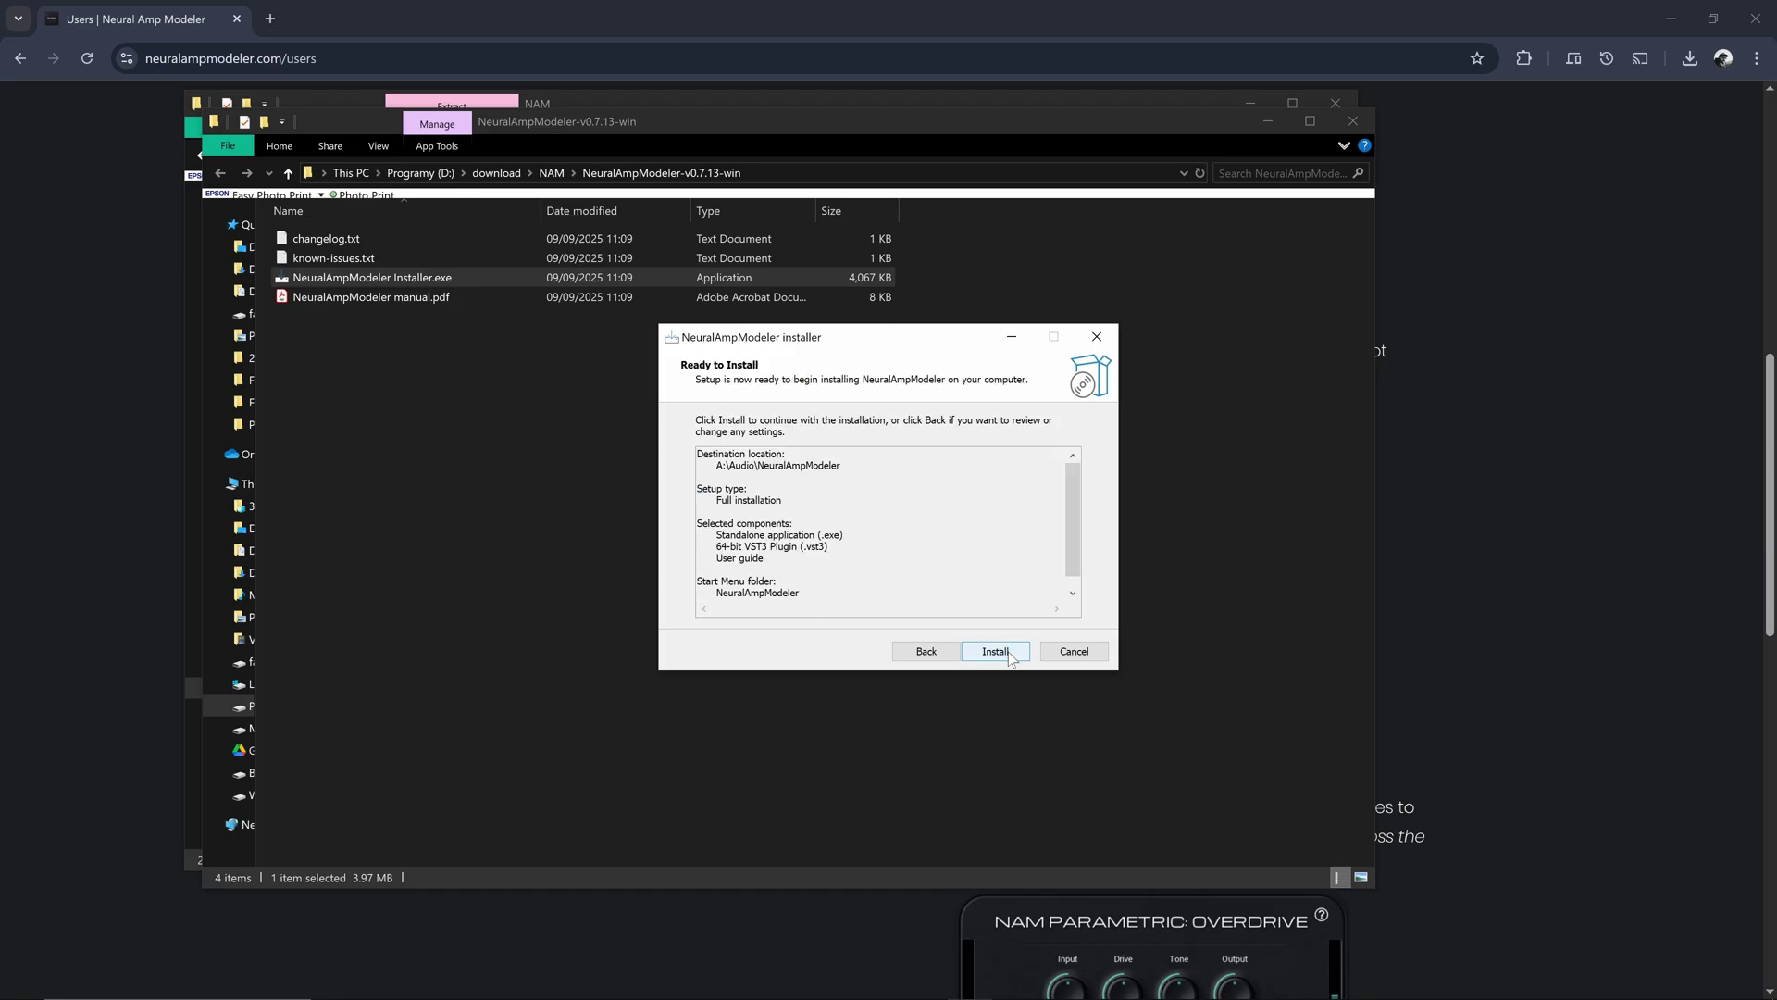
click(1008, 651)
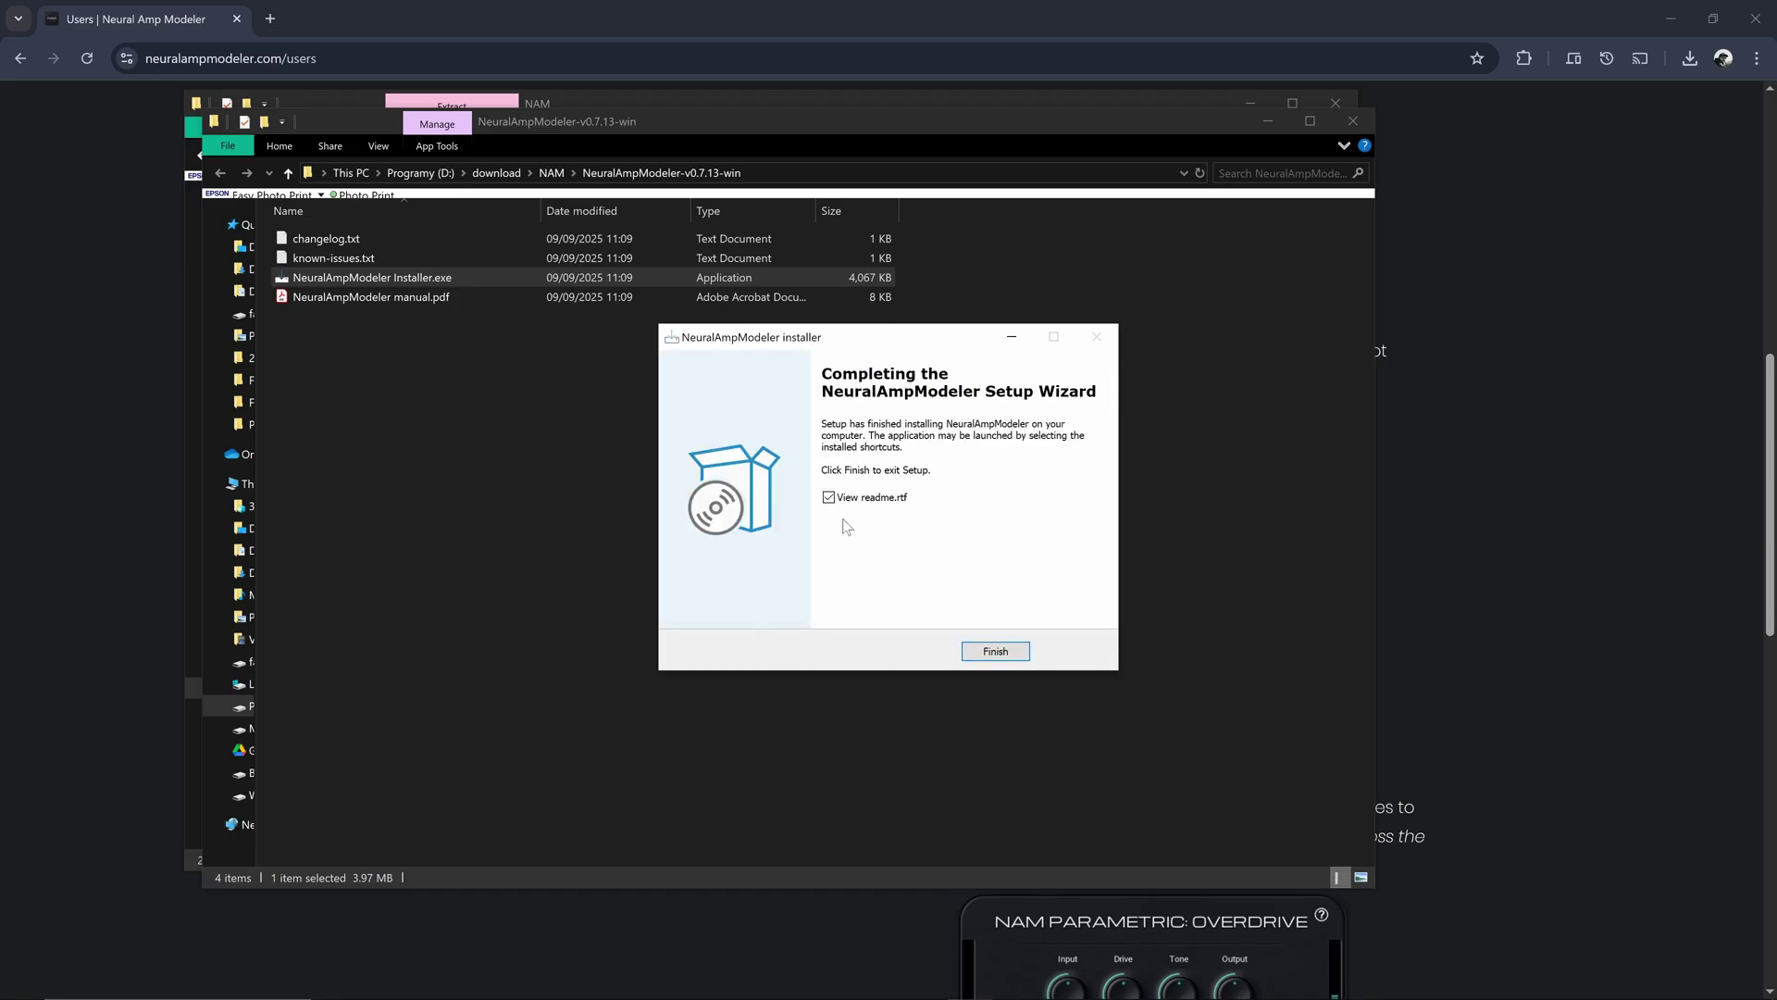
Finish setup without viewing the readme and close both download folder windows
click(829, 497)
click(995, 651)
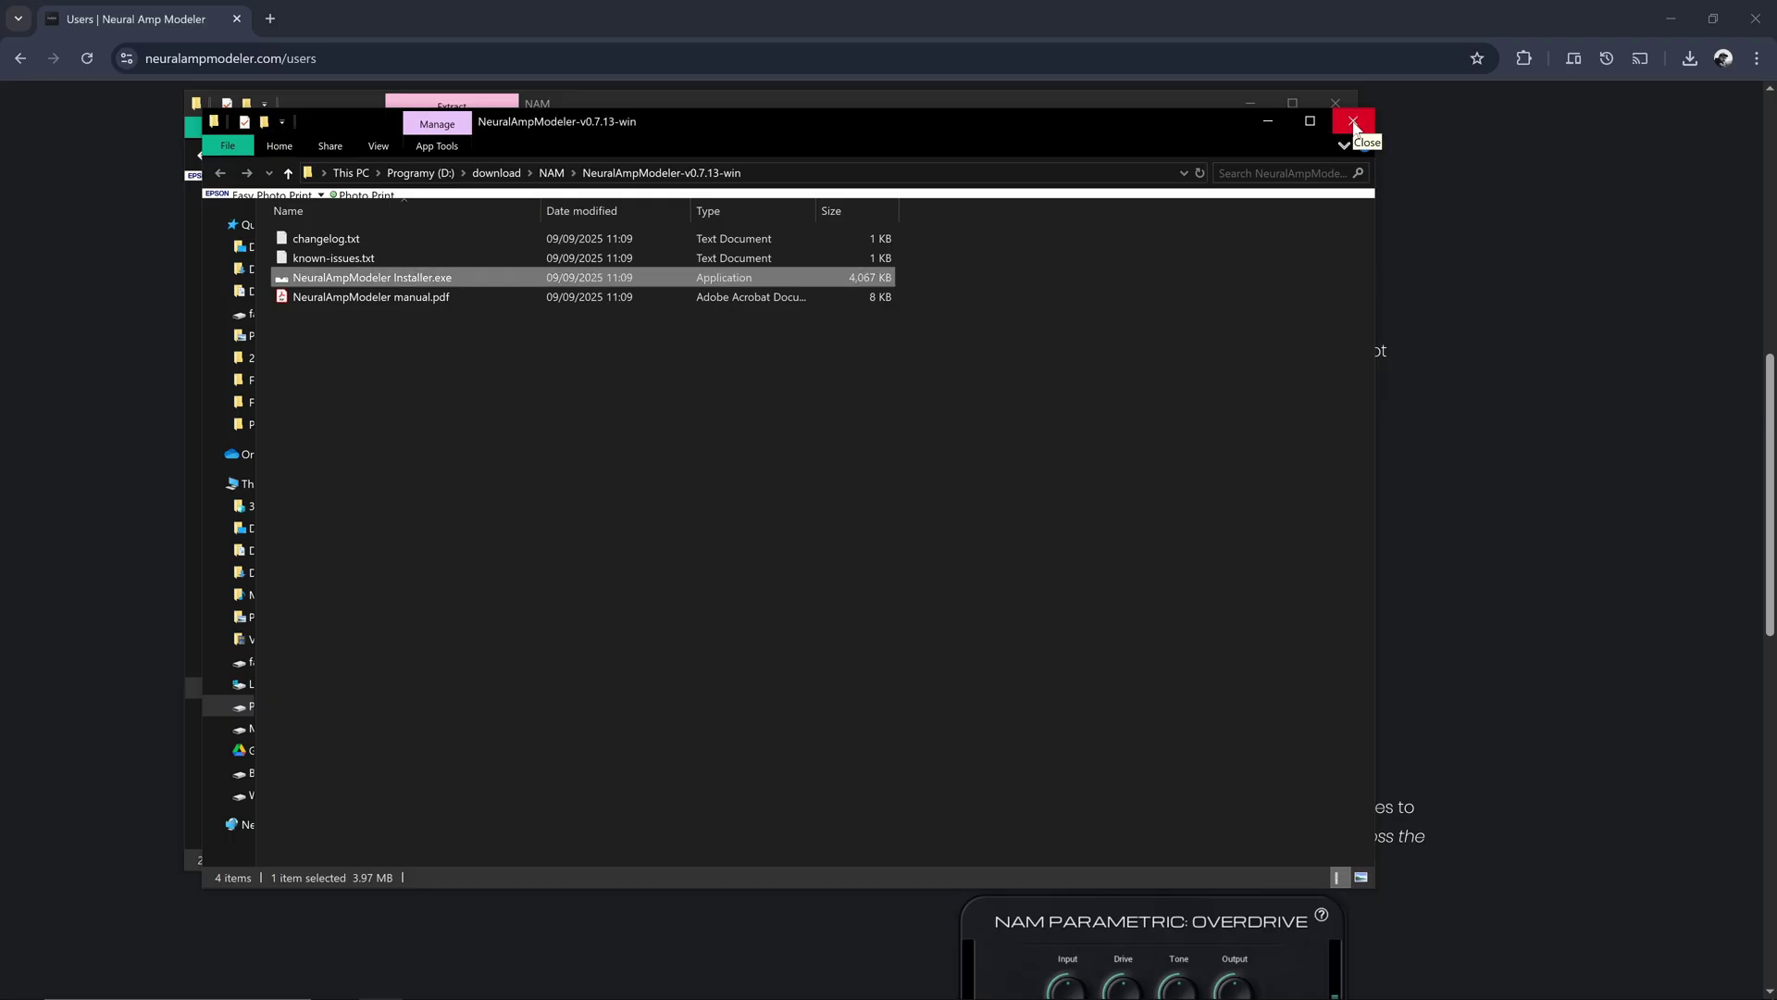
click(1353, 122)
click(1333, 106)
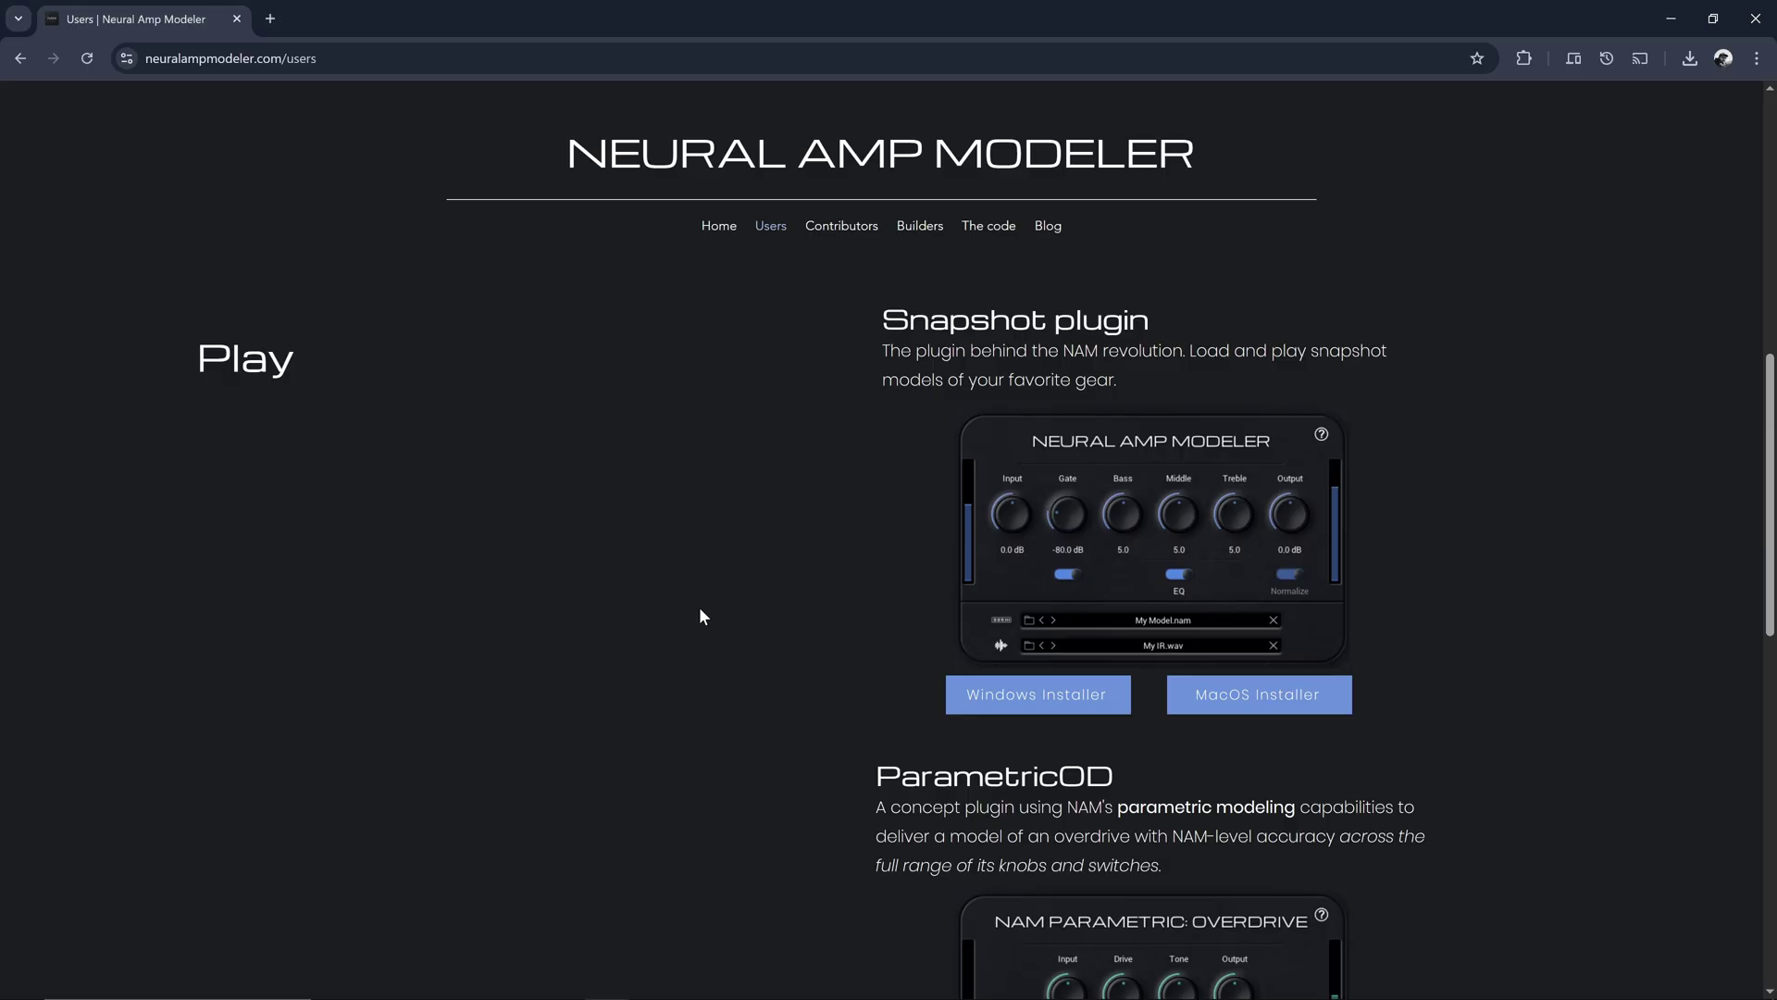
Launch NeuralAmpModeler from a Start search for 'neura', close it, then start Ableton Live
key(super)
text(neura)
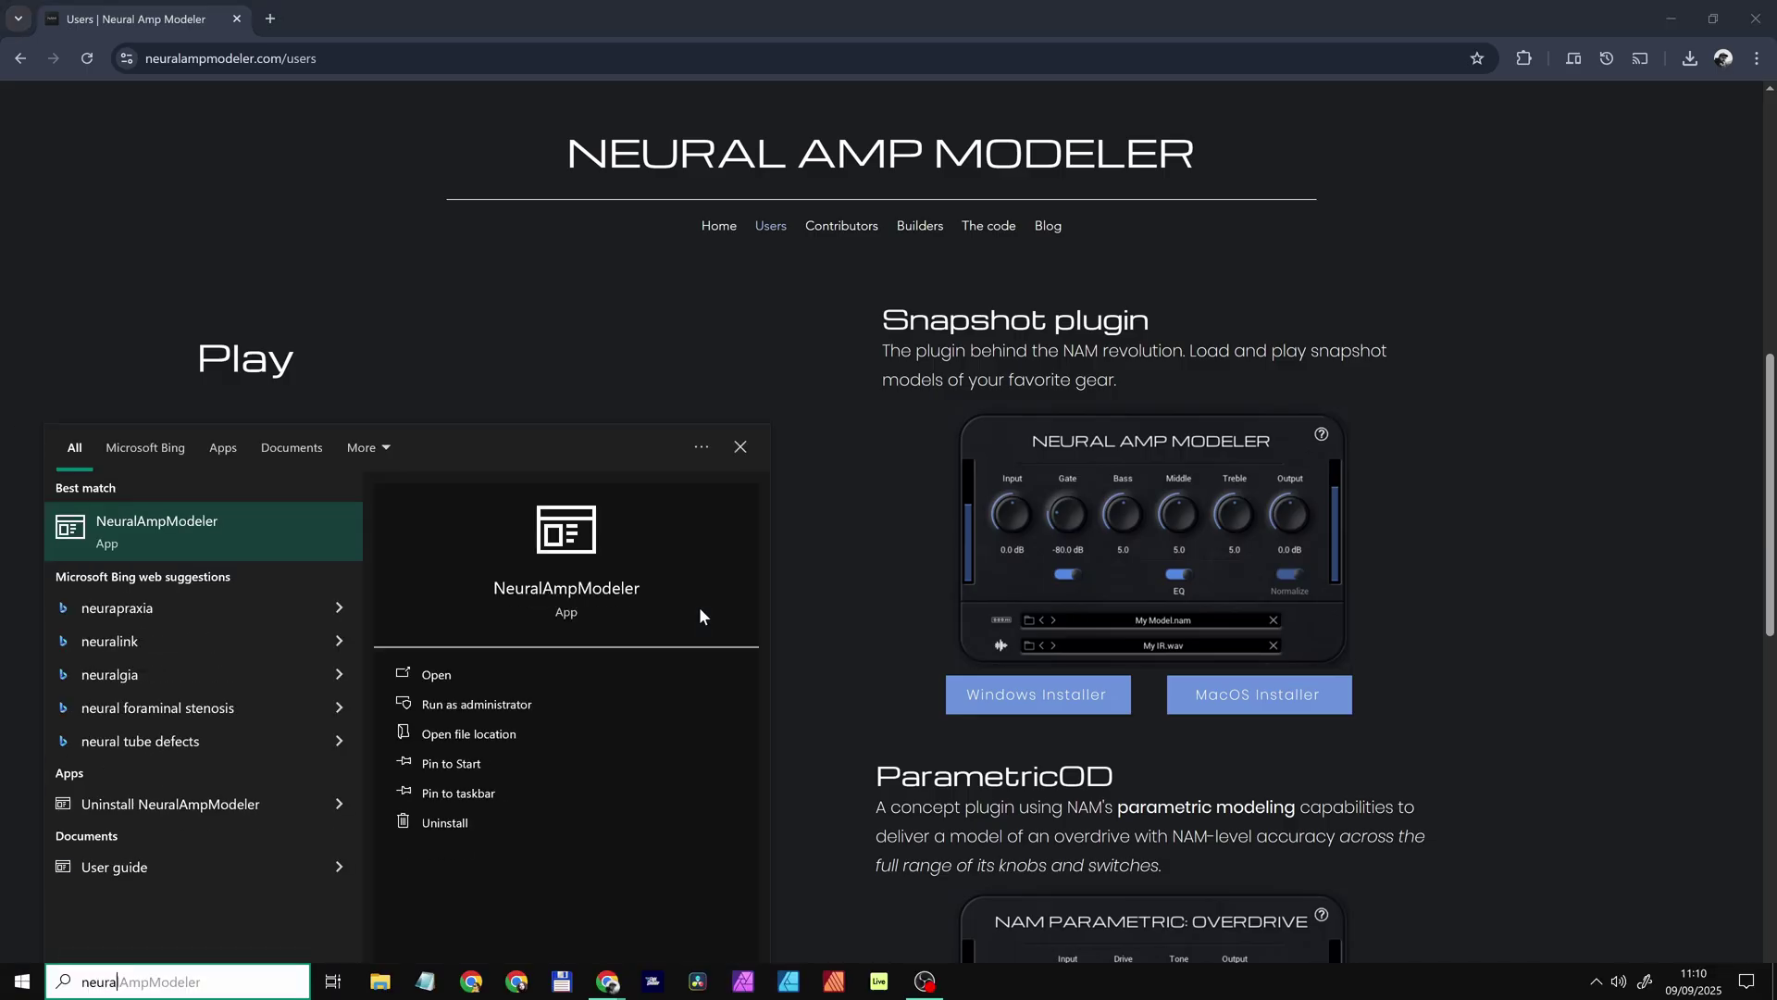
click(171, 530)
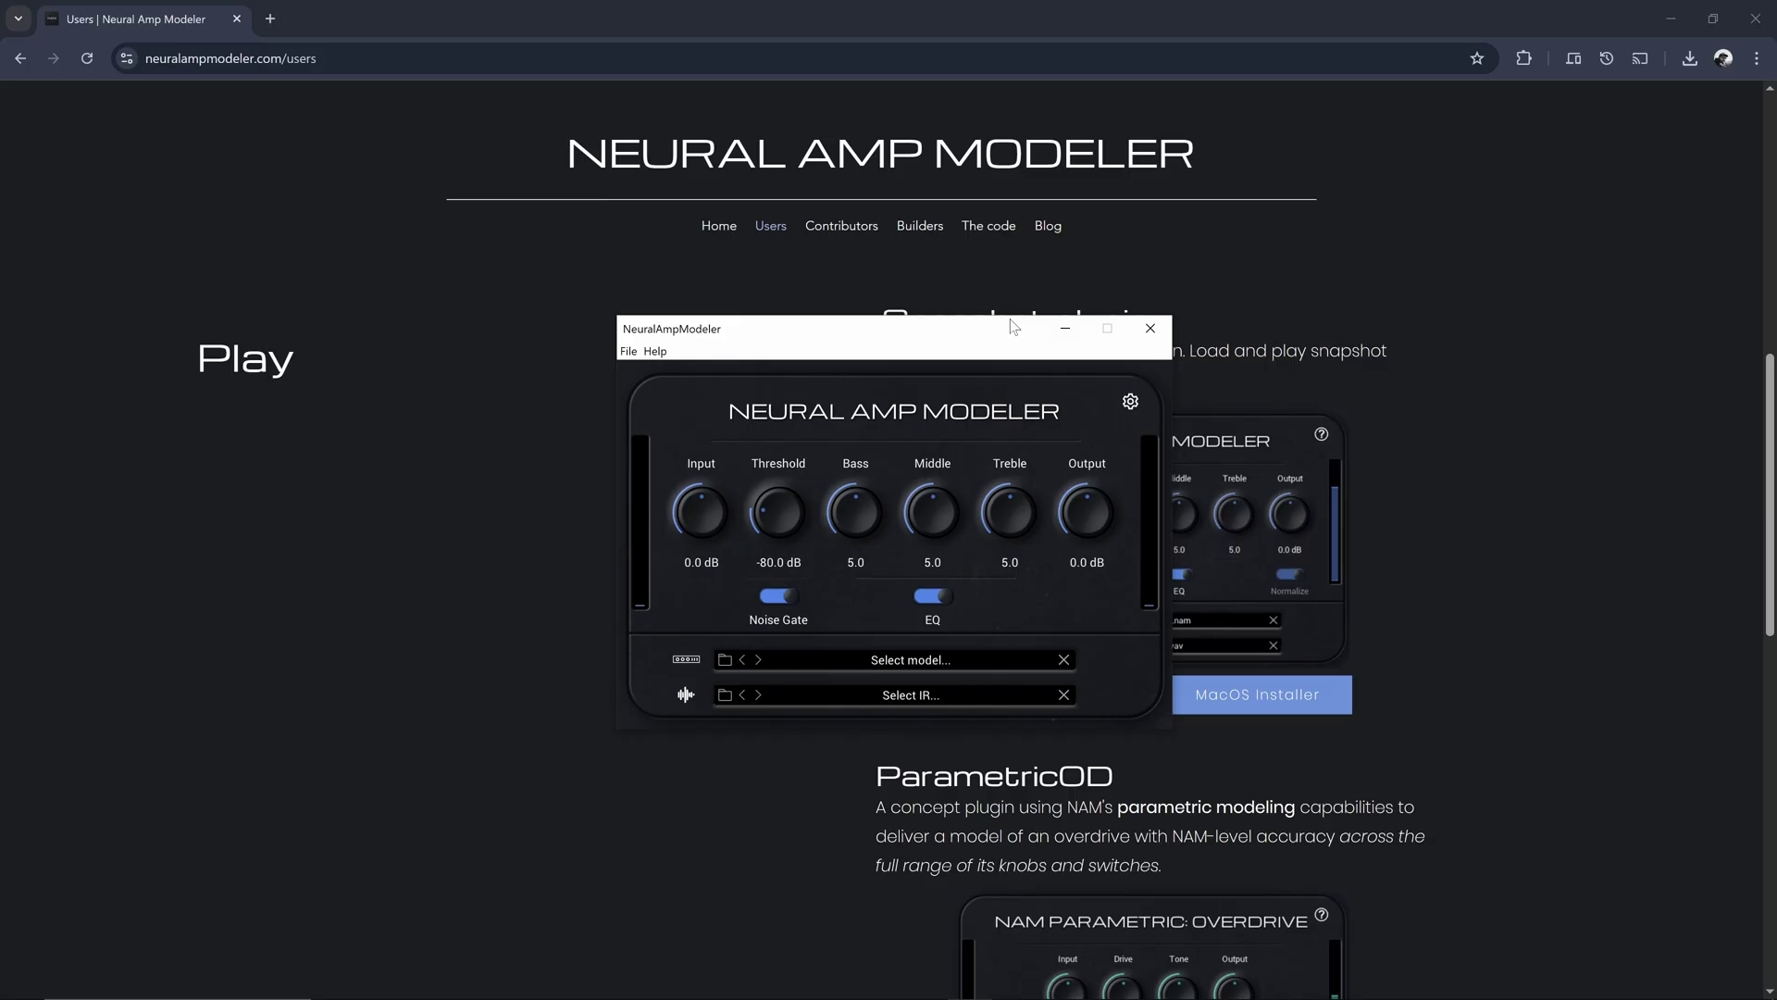
click(1151, 327)
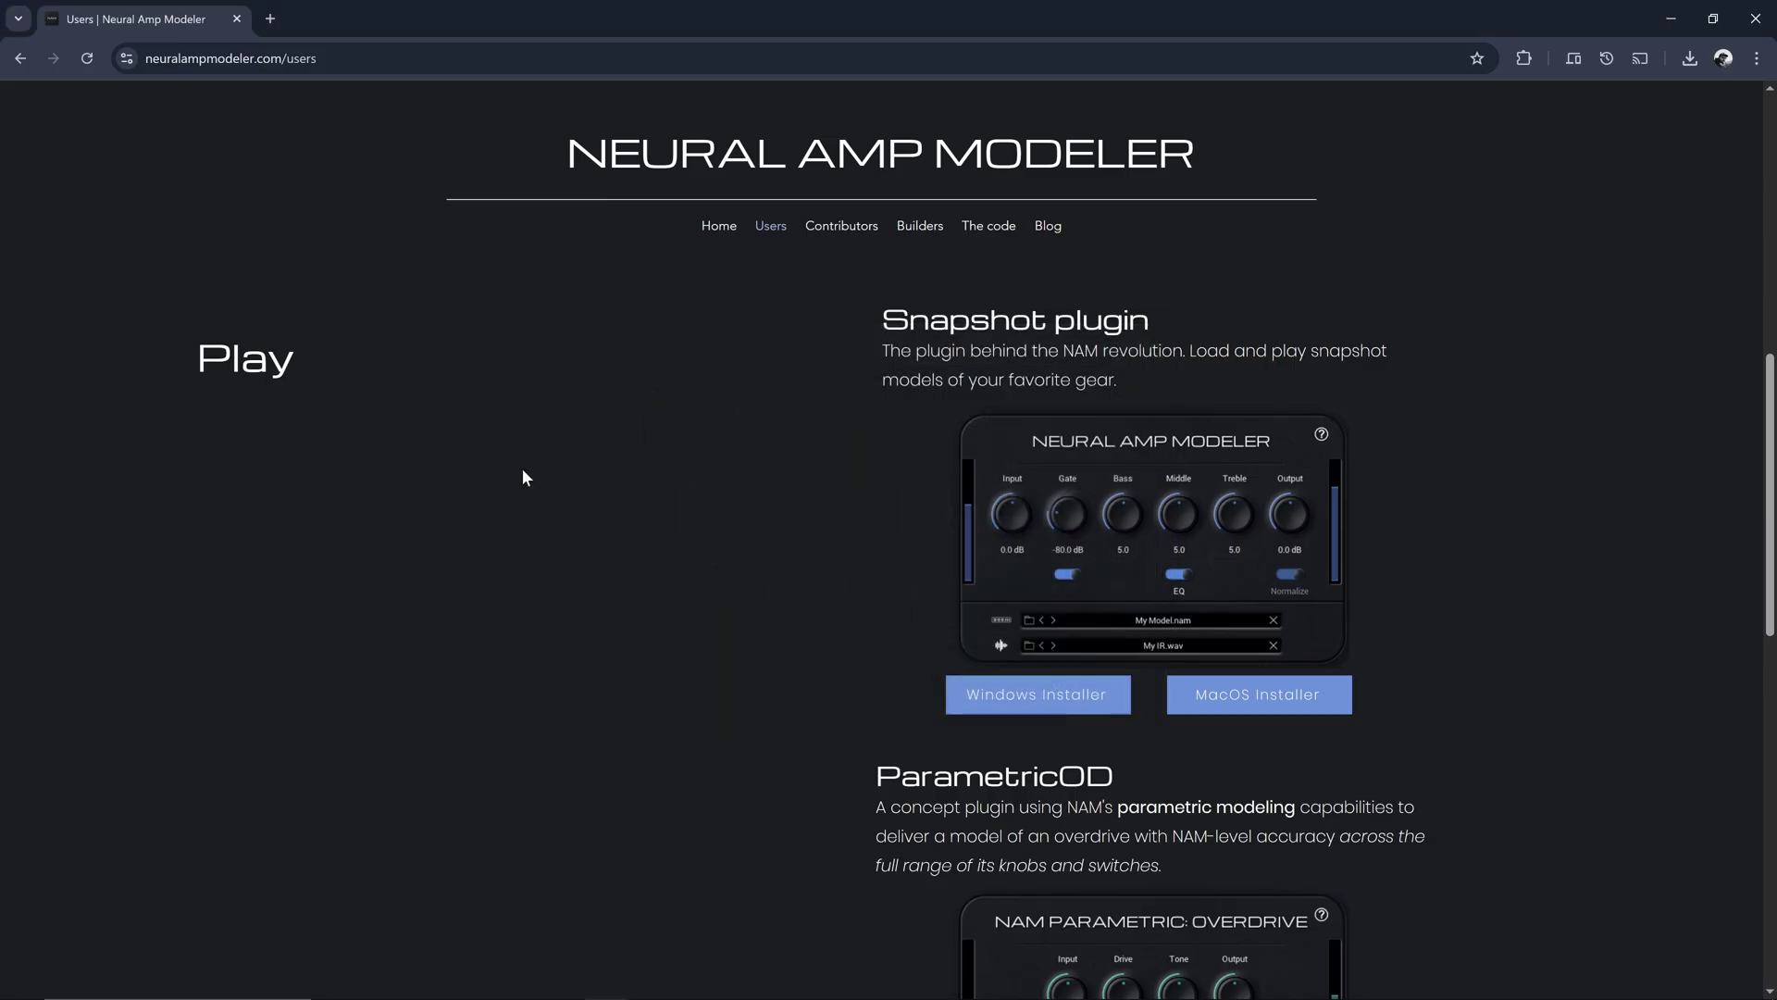
click(924, 981)
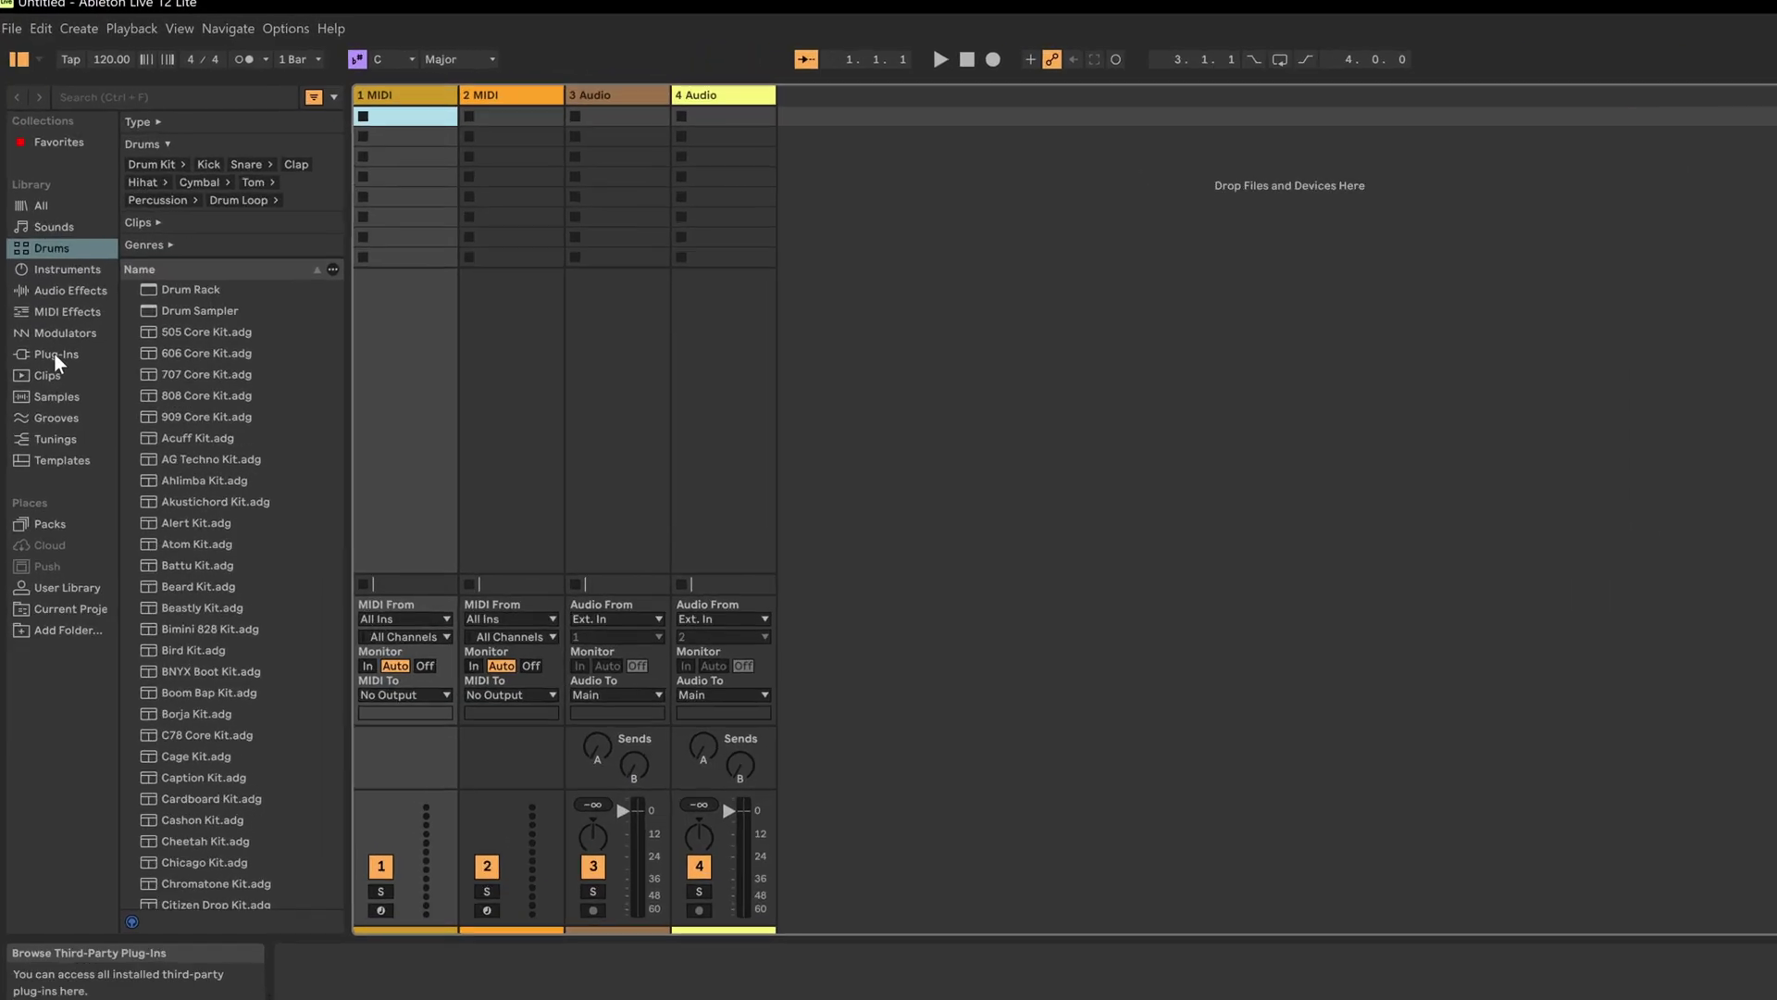
Drop NeuralAmpModeler from the Steven Atkinson plug-ins to create 5 Audio, and center its window
click(38, 357)
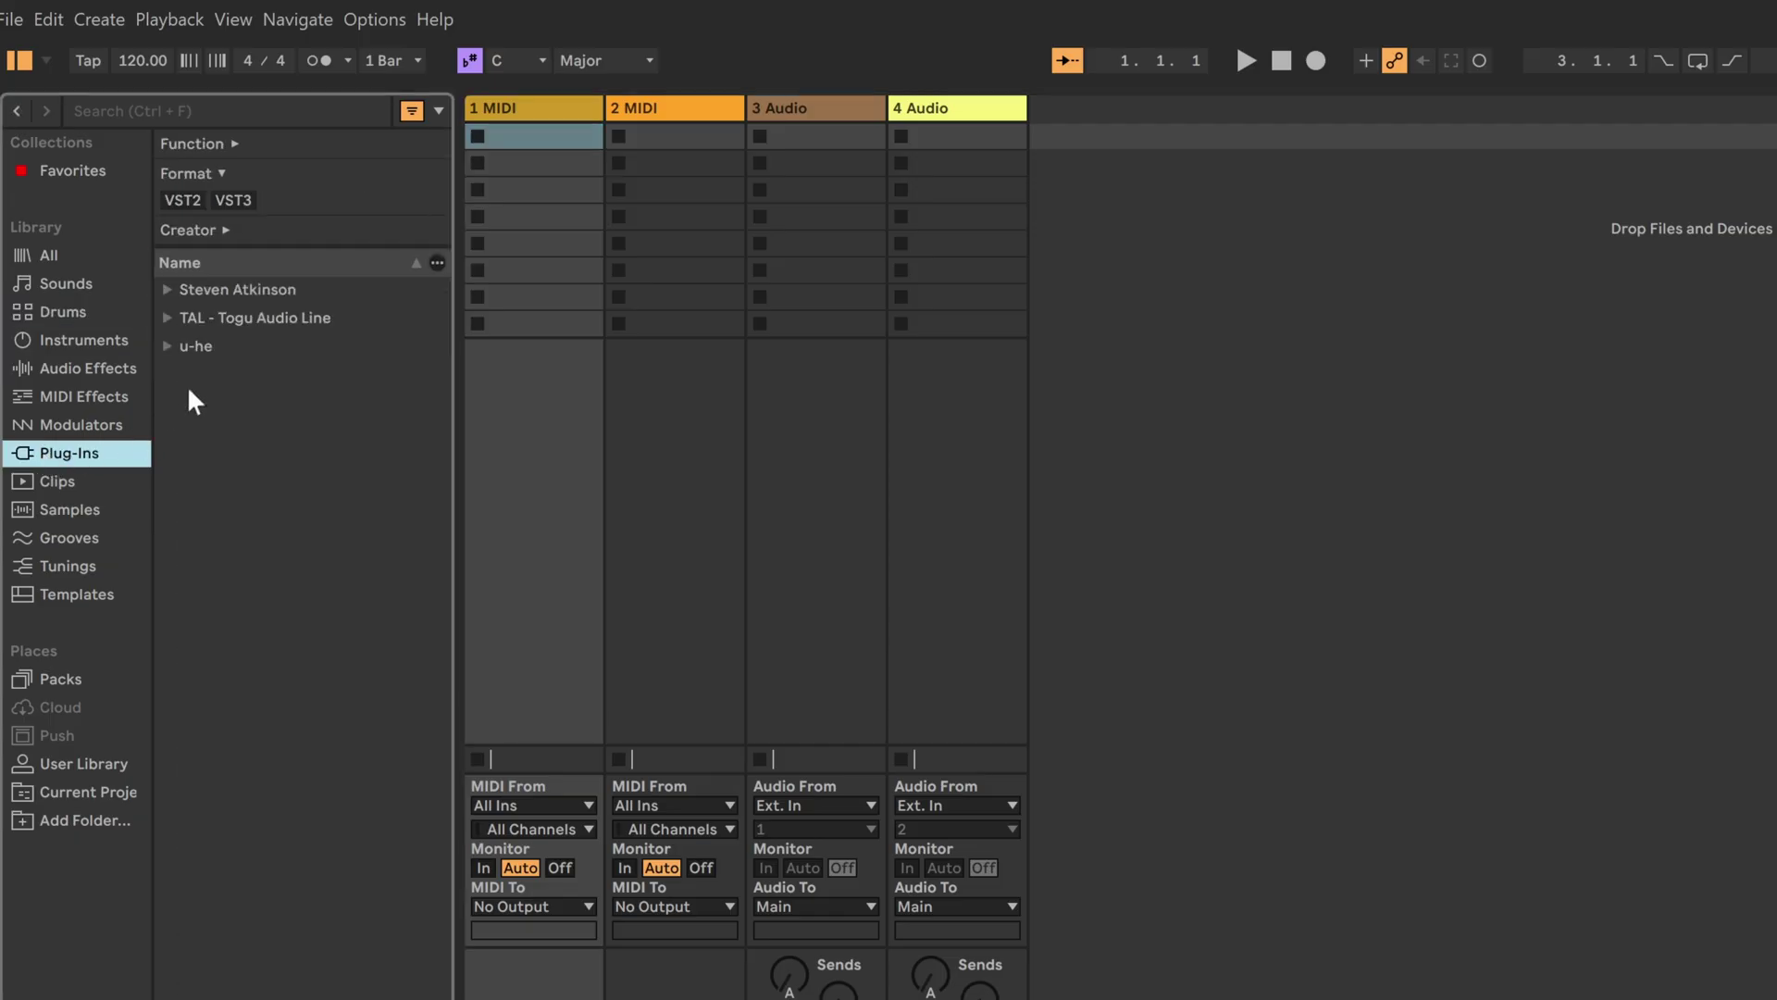
click(168, 289)
click(286, 317)
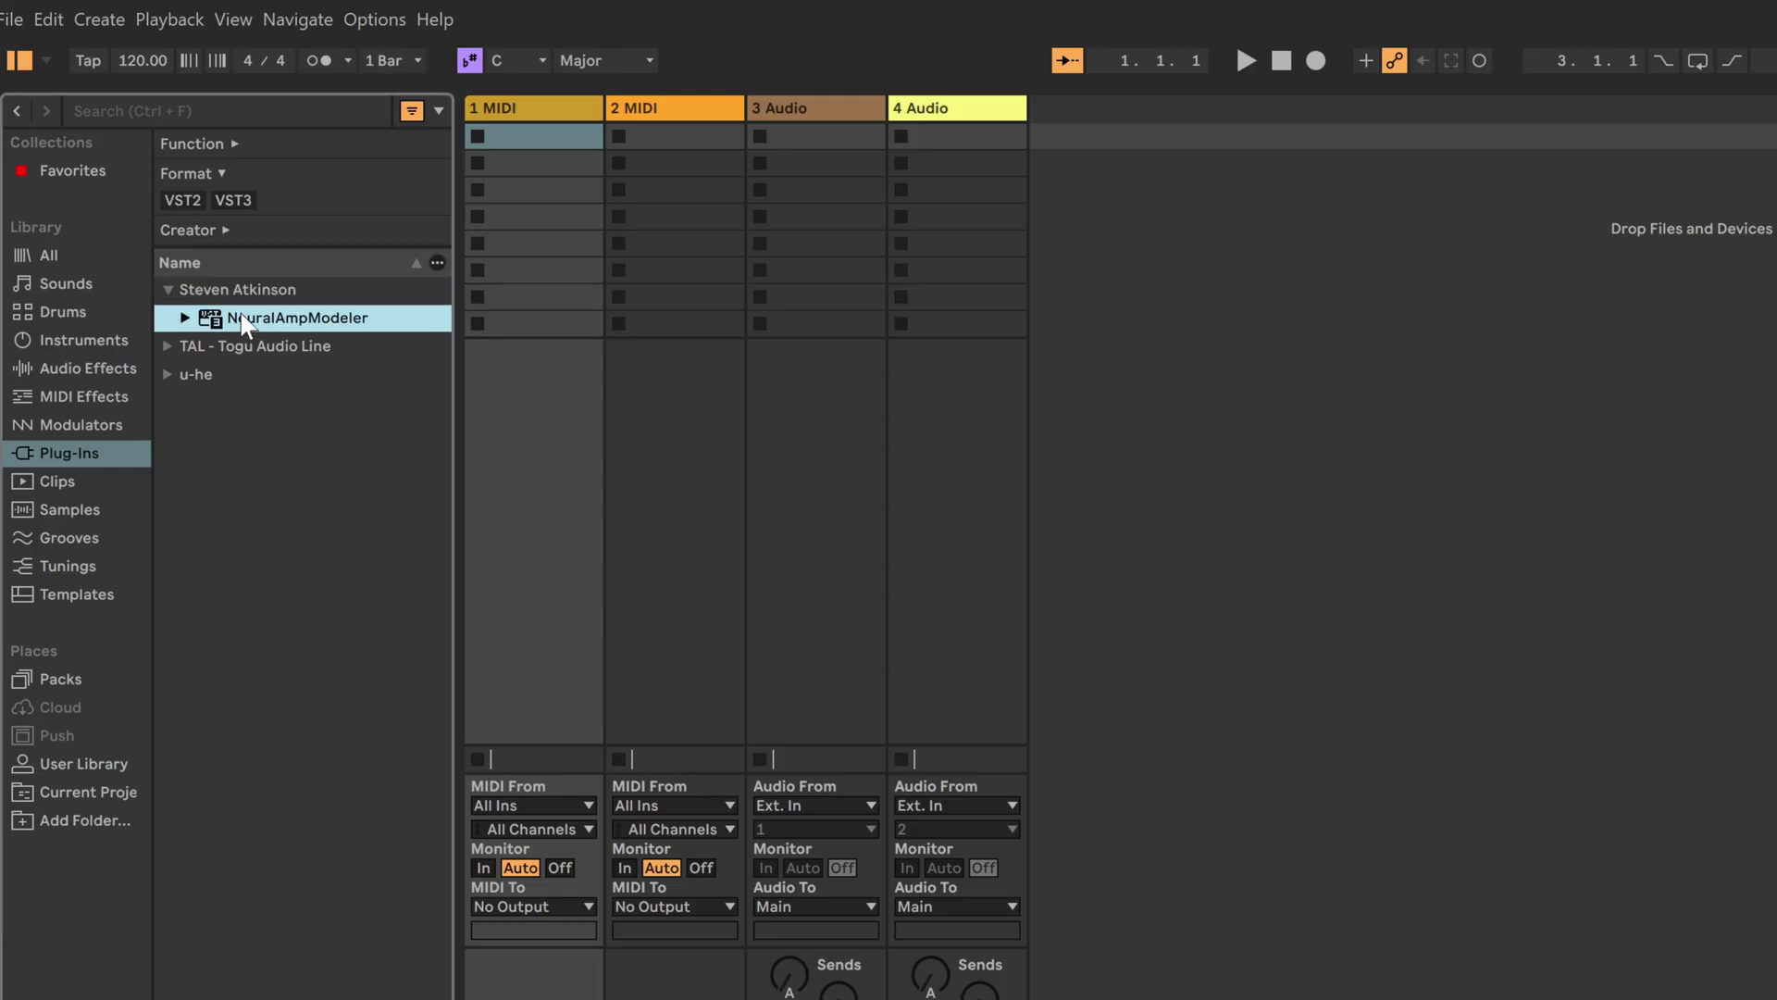
drag(248, 318, 1117, 185)
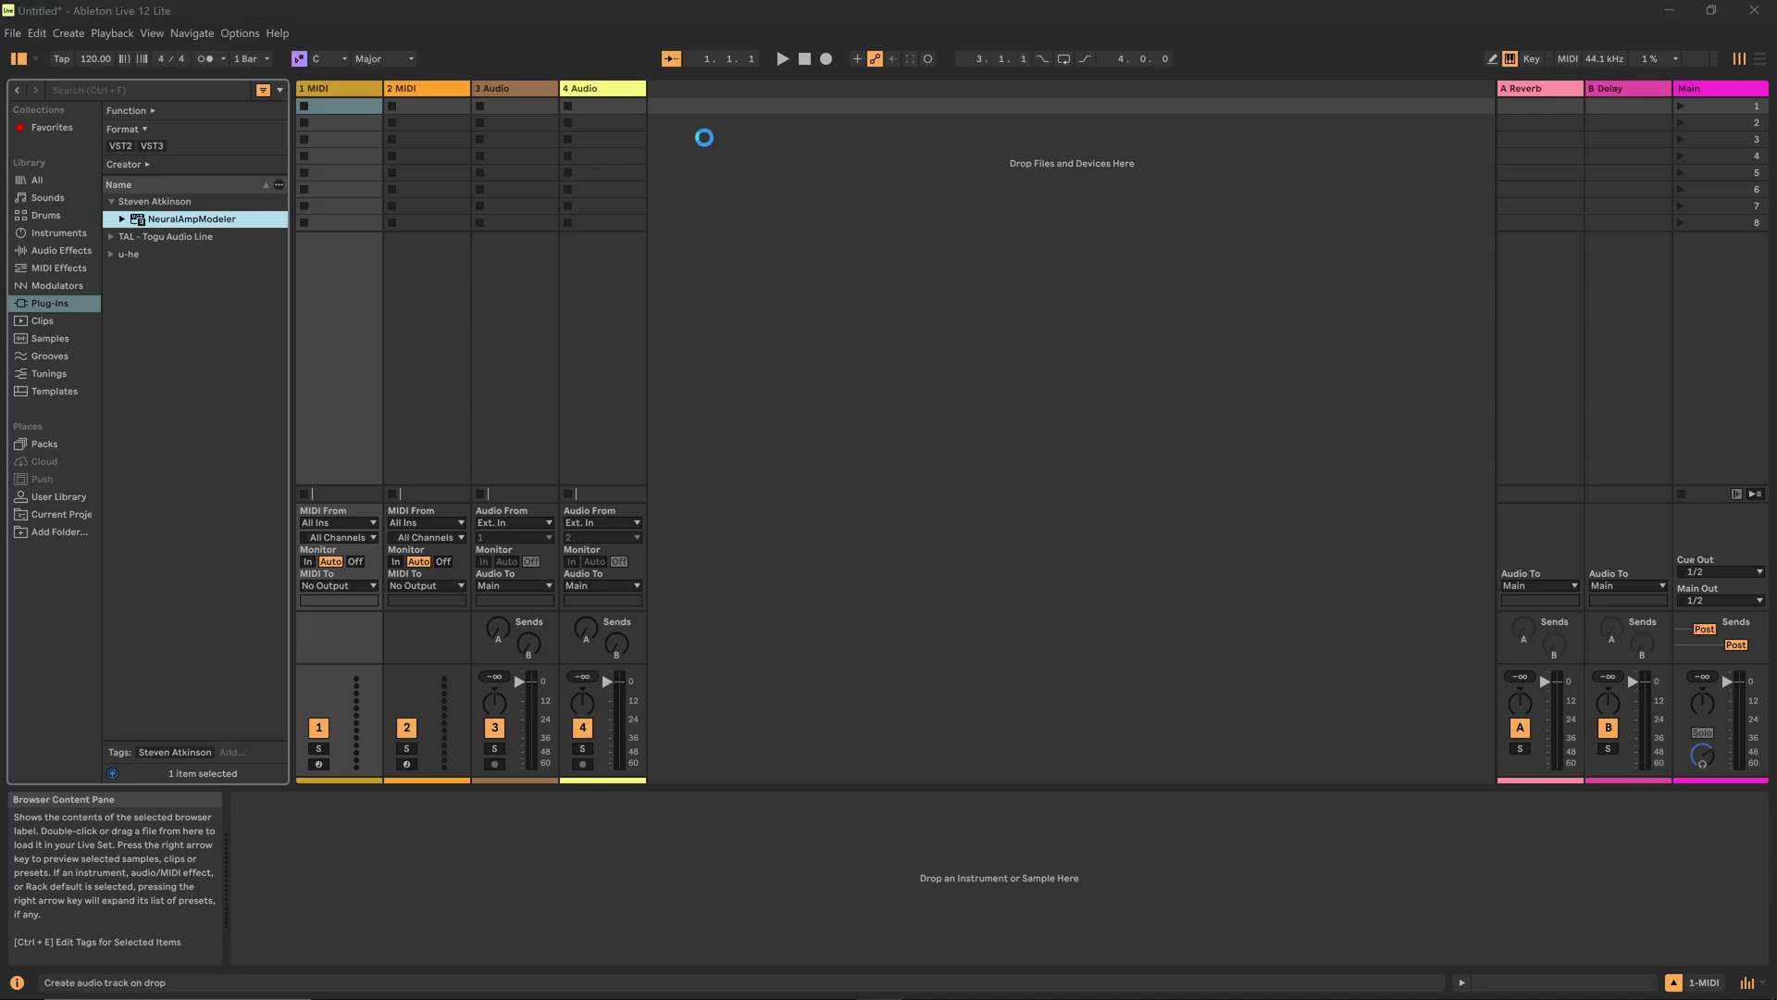
drag(451, 87, 1207, 274)
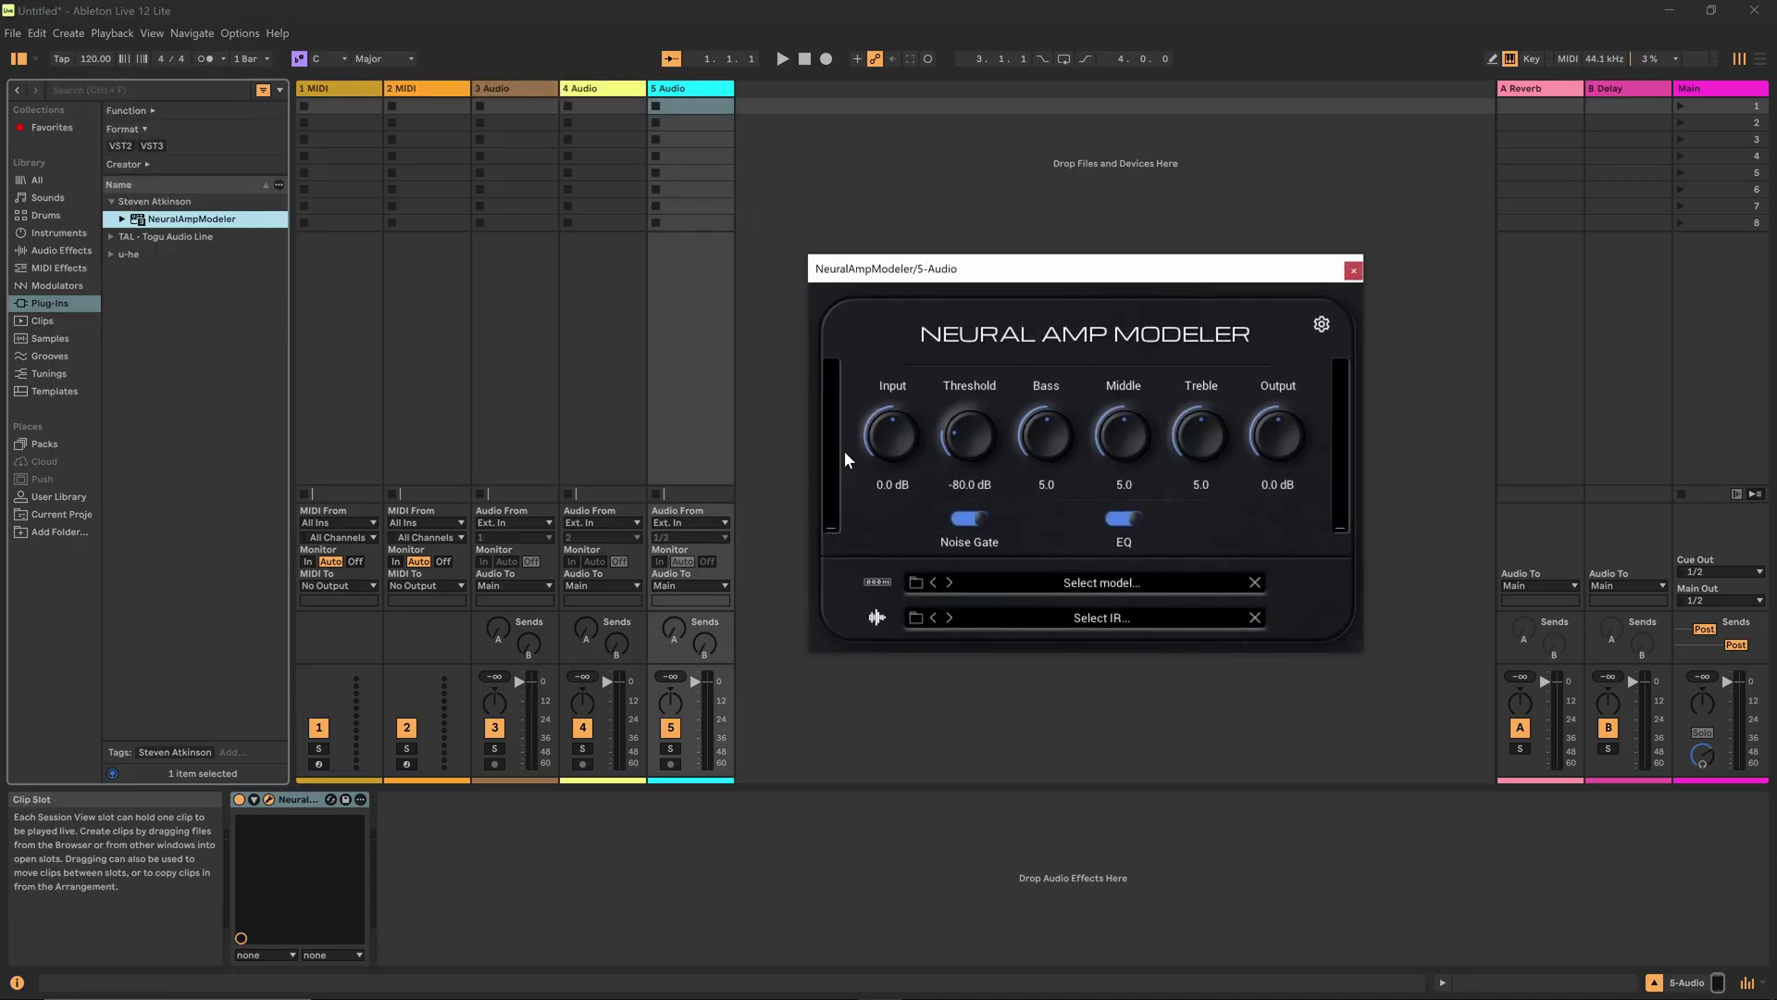
Close the NeuralAmpModeler window and open Settings on the Plug-Ins page
click(1353, 270)
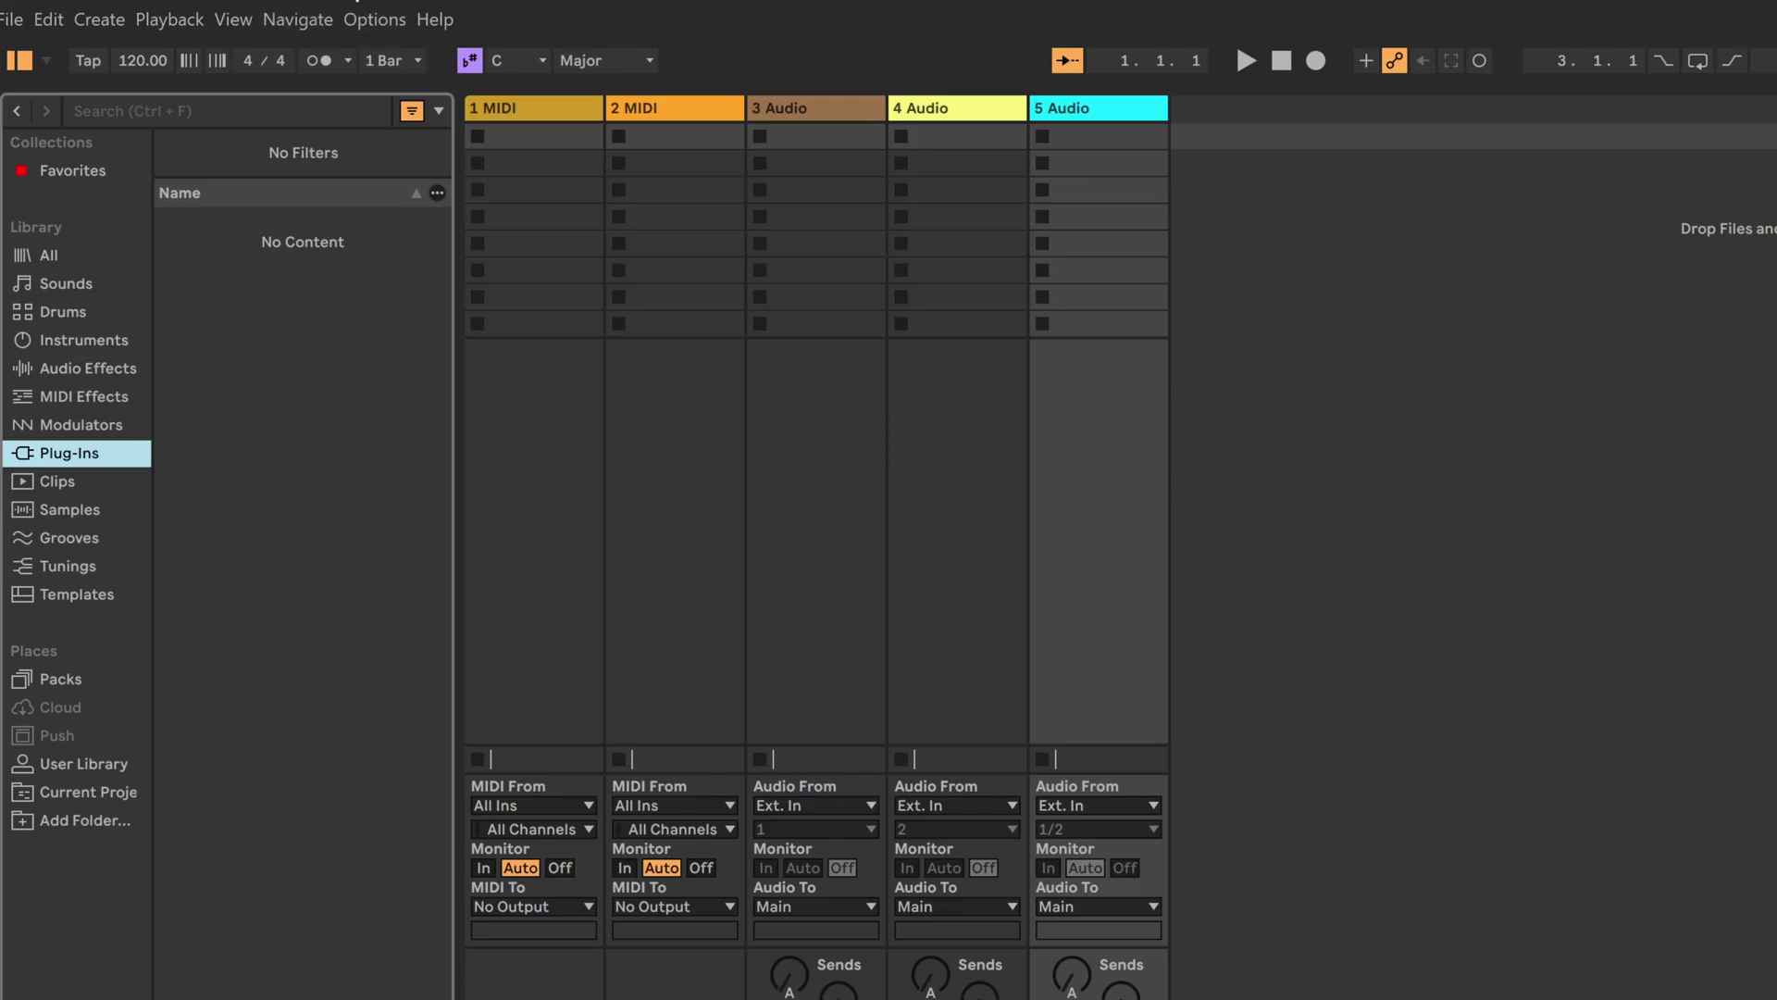
click(359, 19)
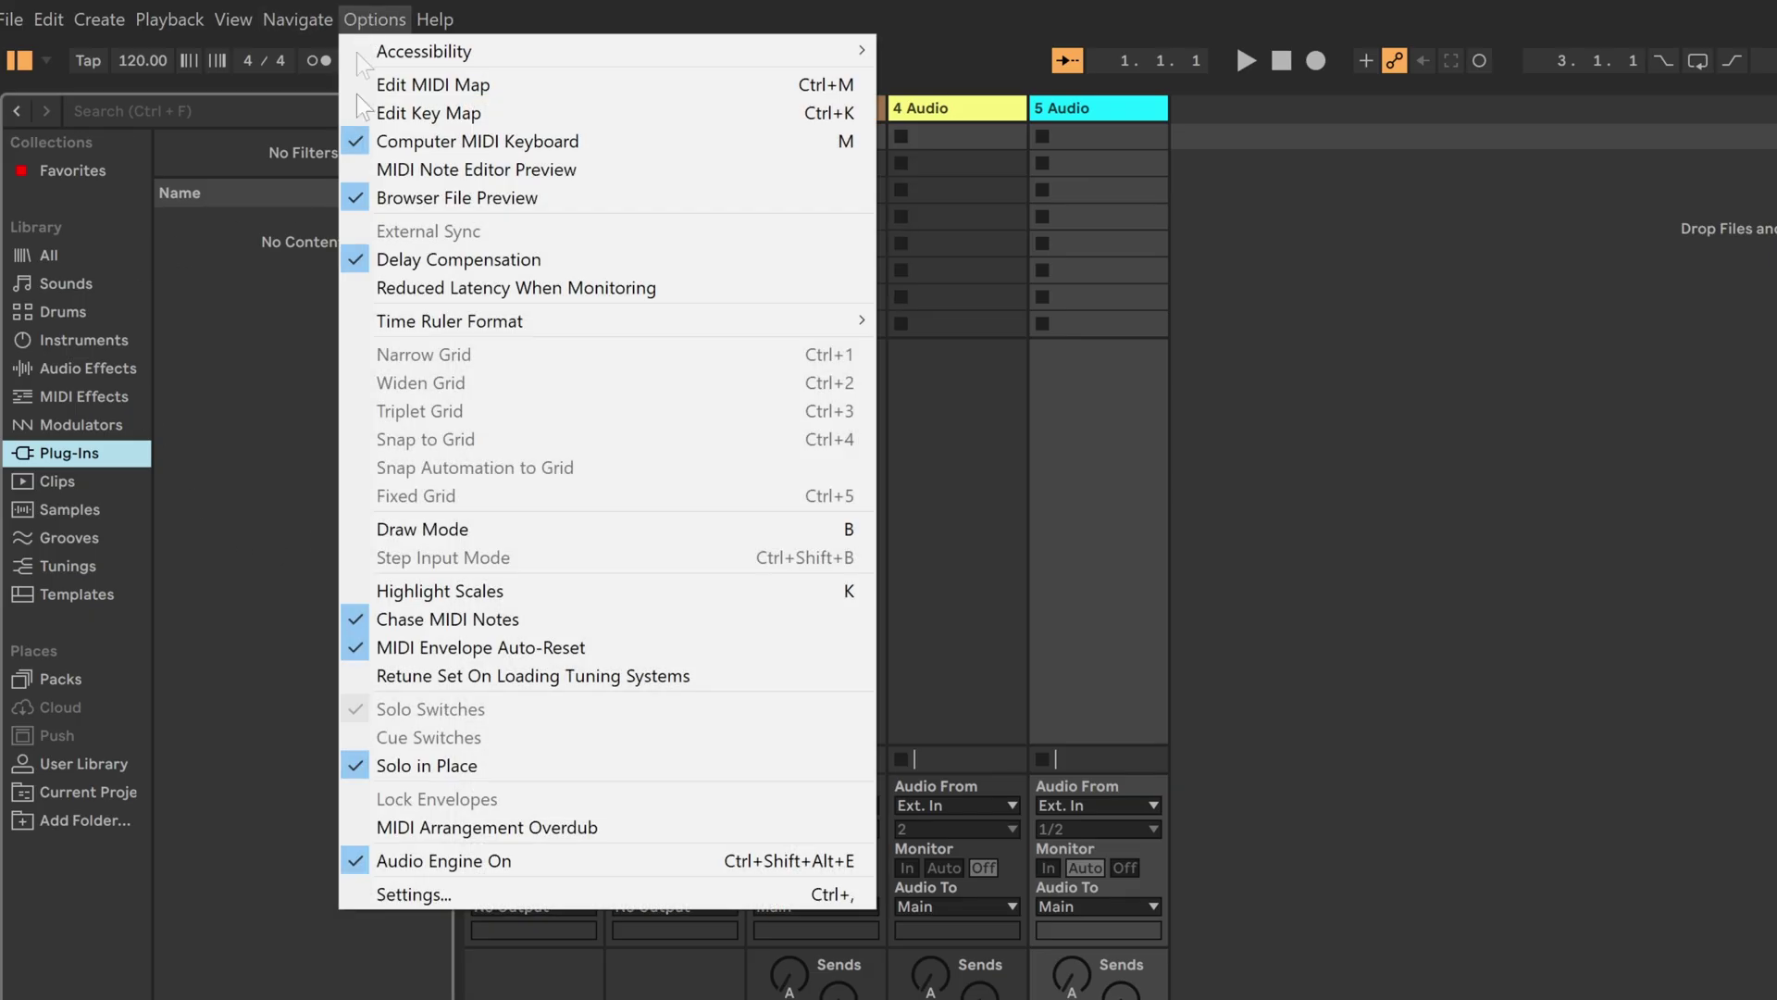
click(459, 903)
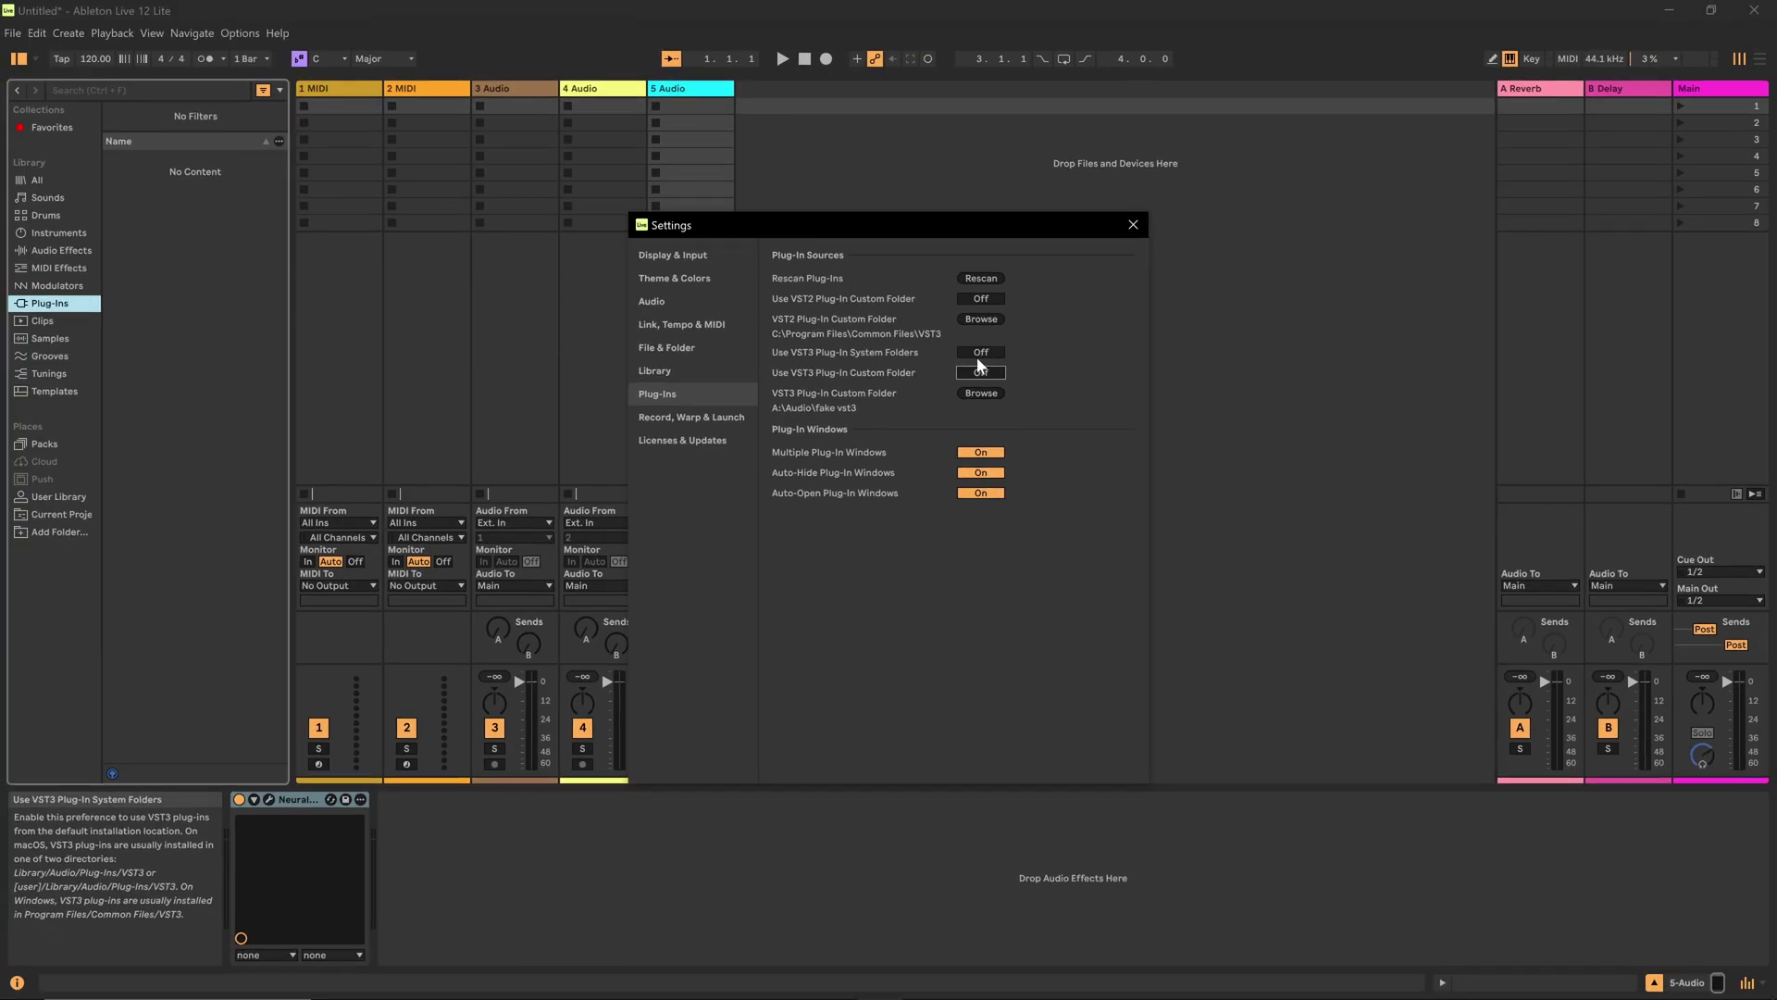
Turn on VST3 system folders and the VST2 custom folder, rescan, and close Settings
click(982, 356)
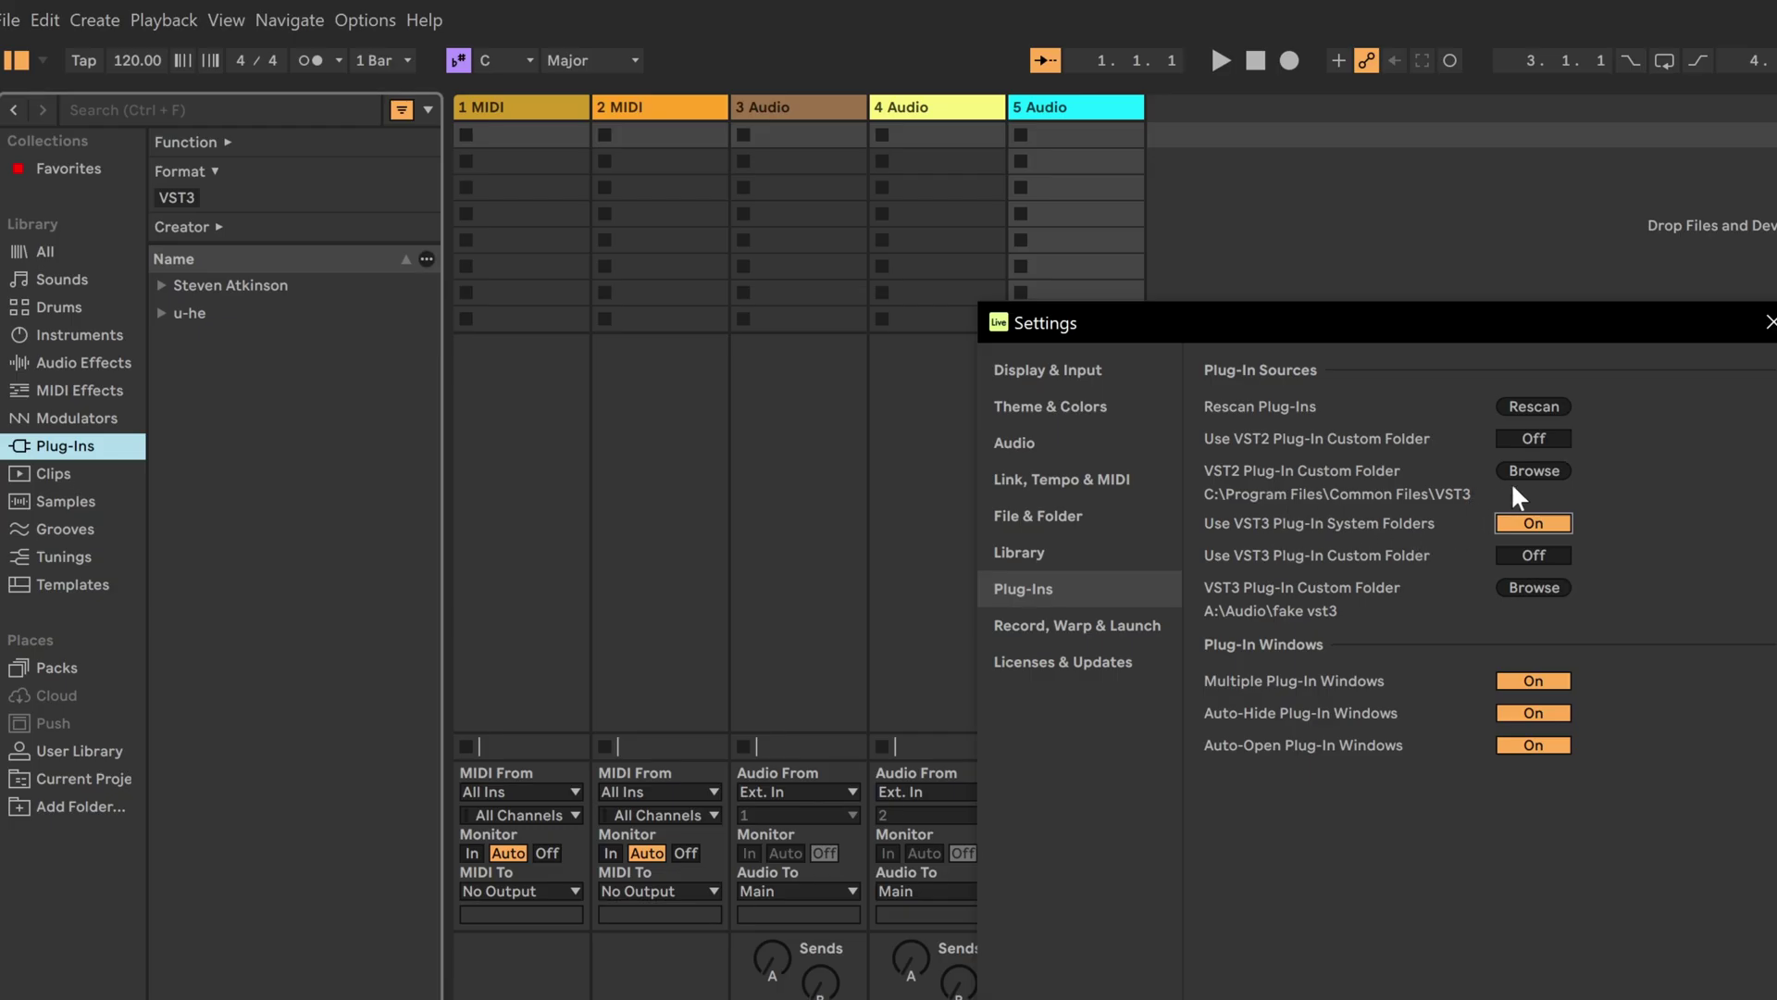
click(1522, 436)
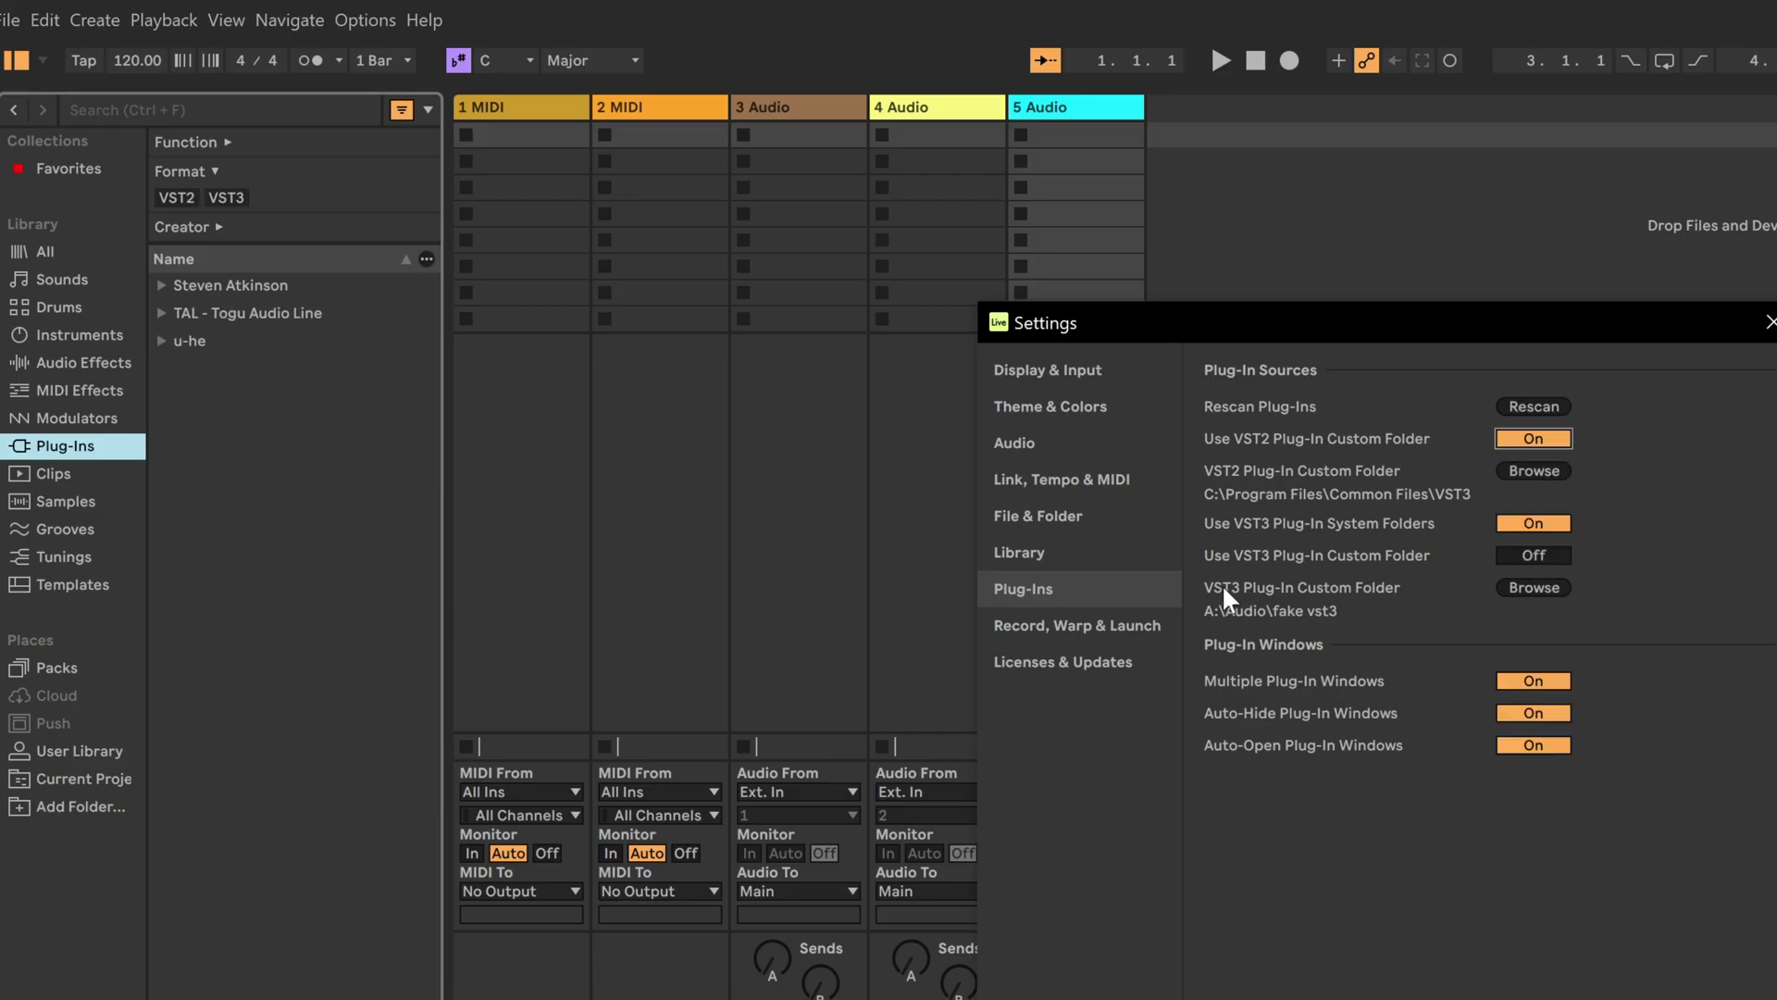
click(1536, 407)
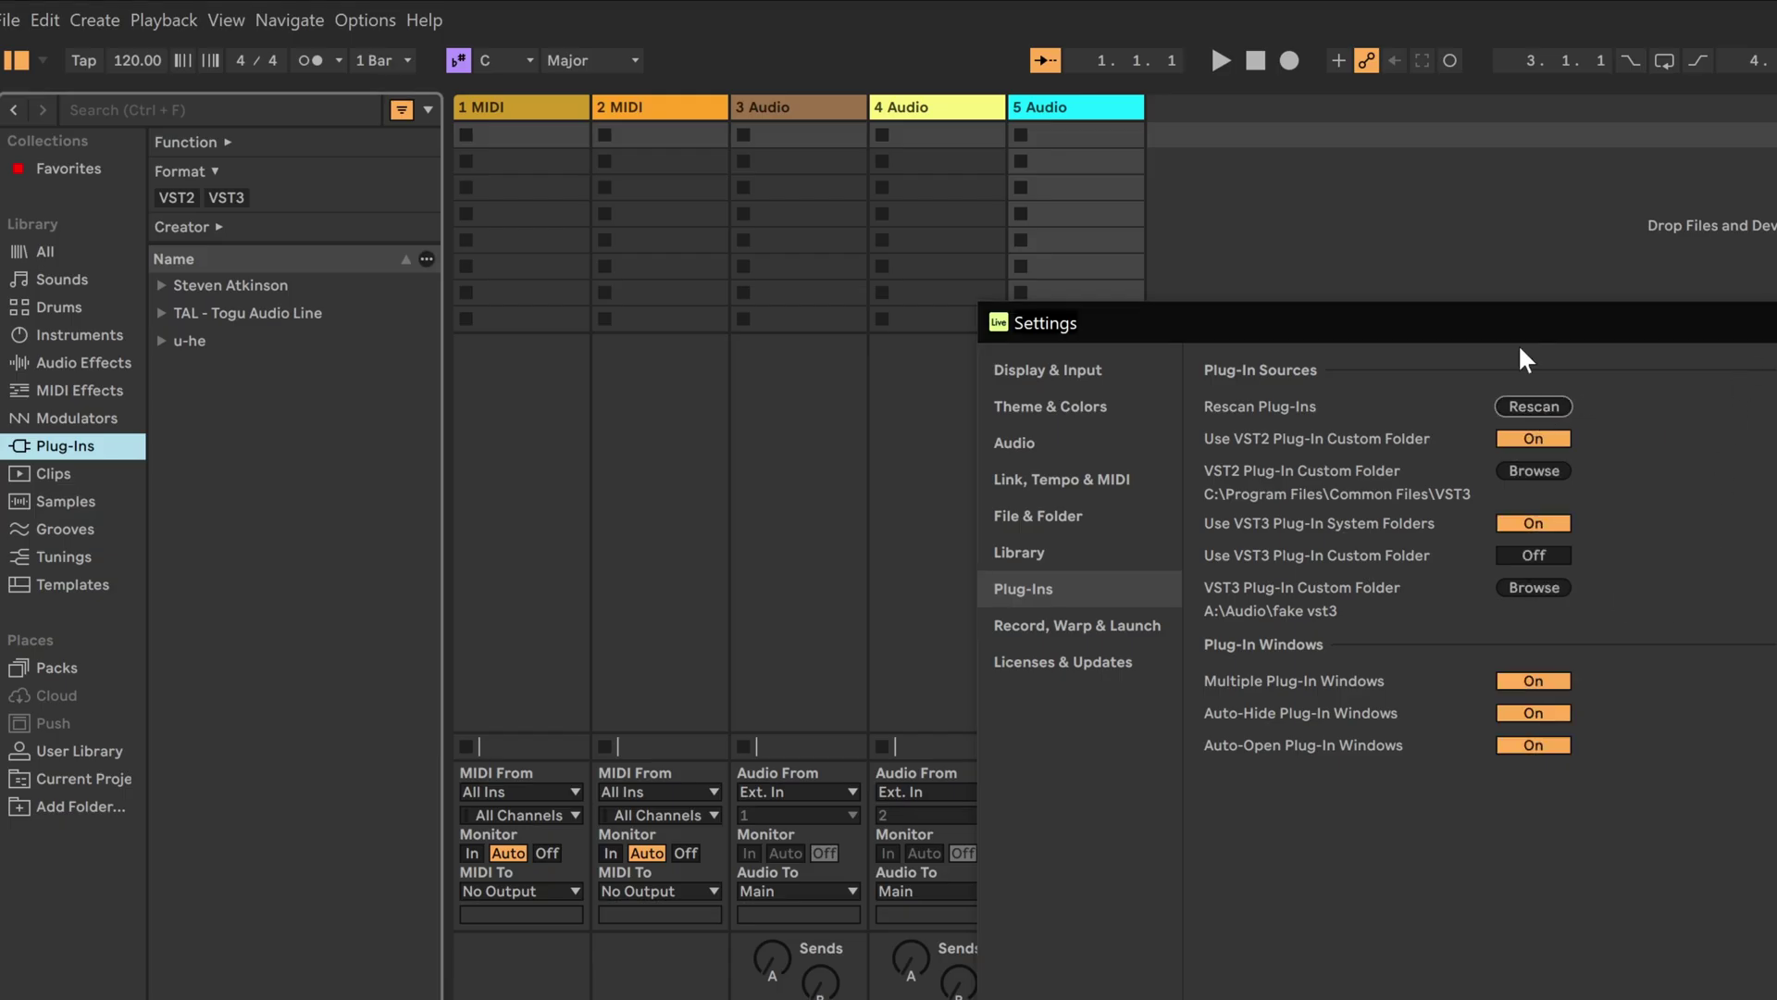
click(1769, 321)
Create a 6 Audio track holding NeuralAmpModeler and close its plugin window
click(159, 284)
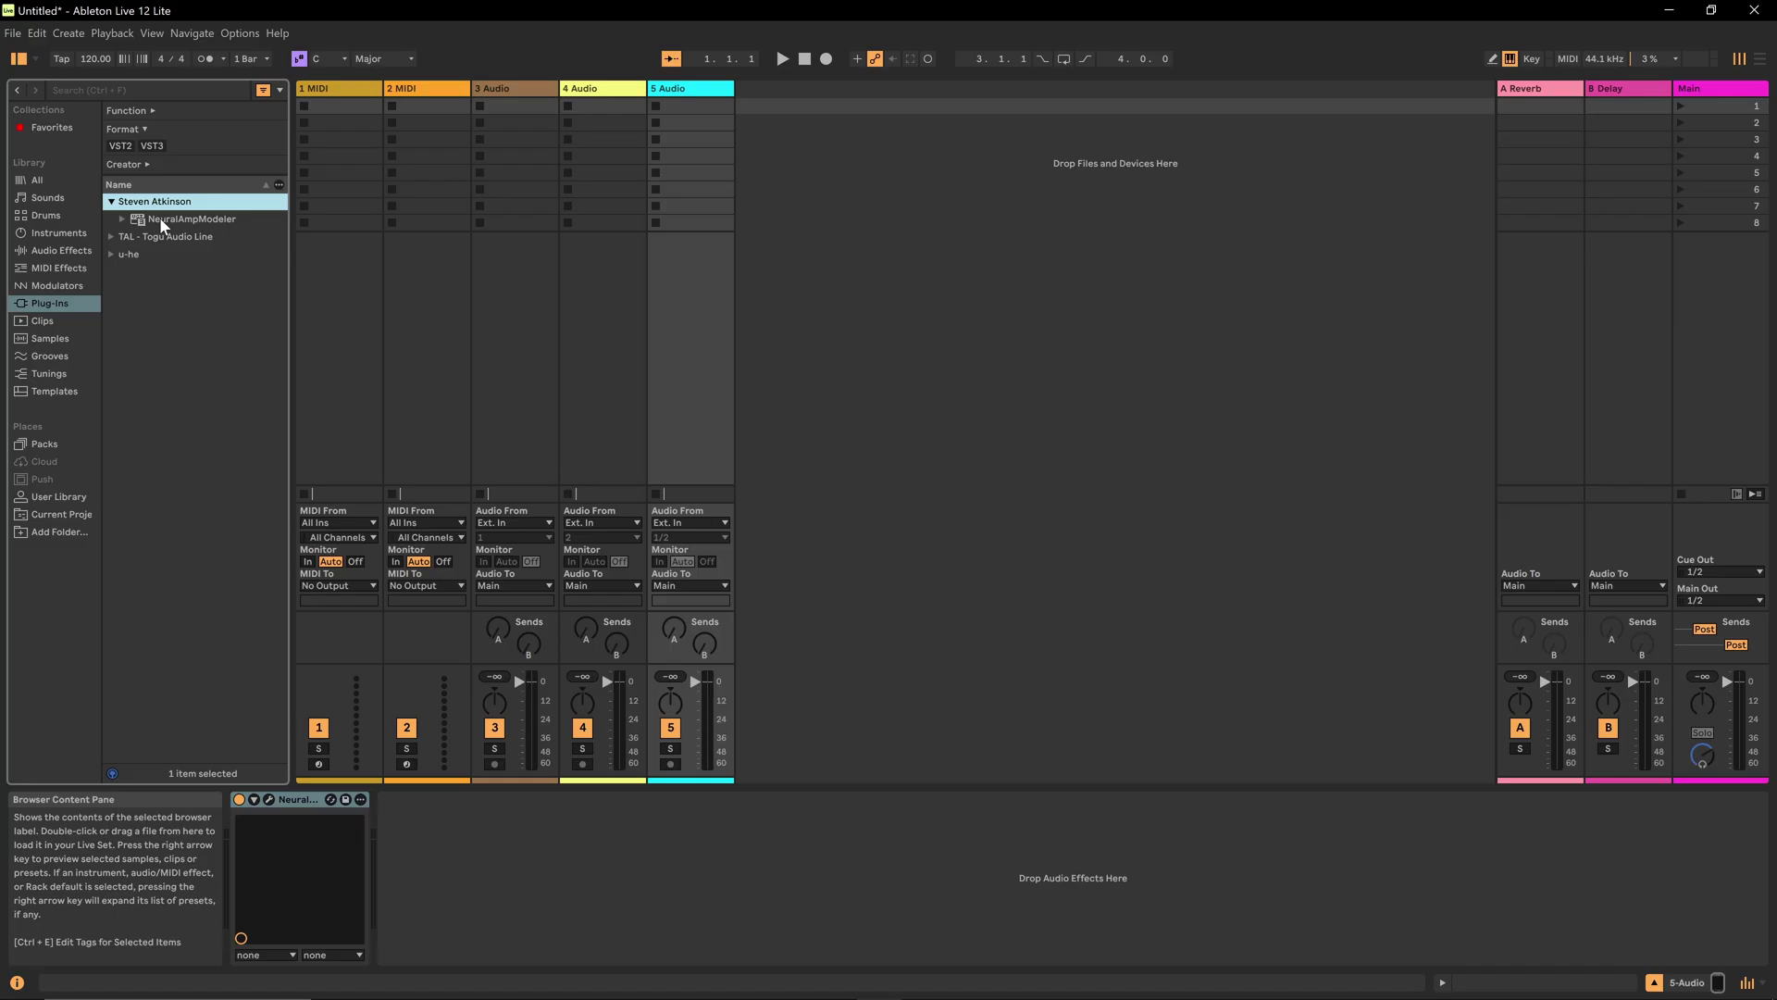
drag(159, 218, 793, 119)
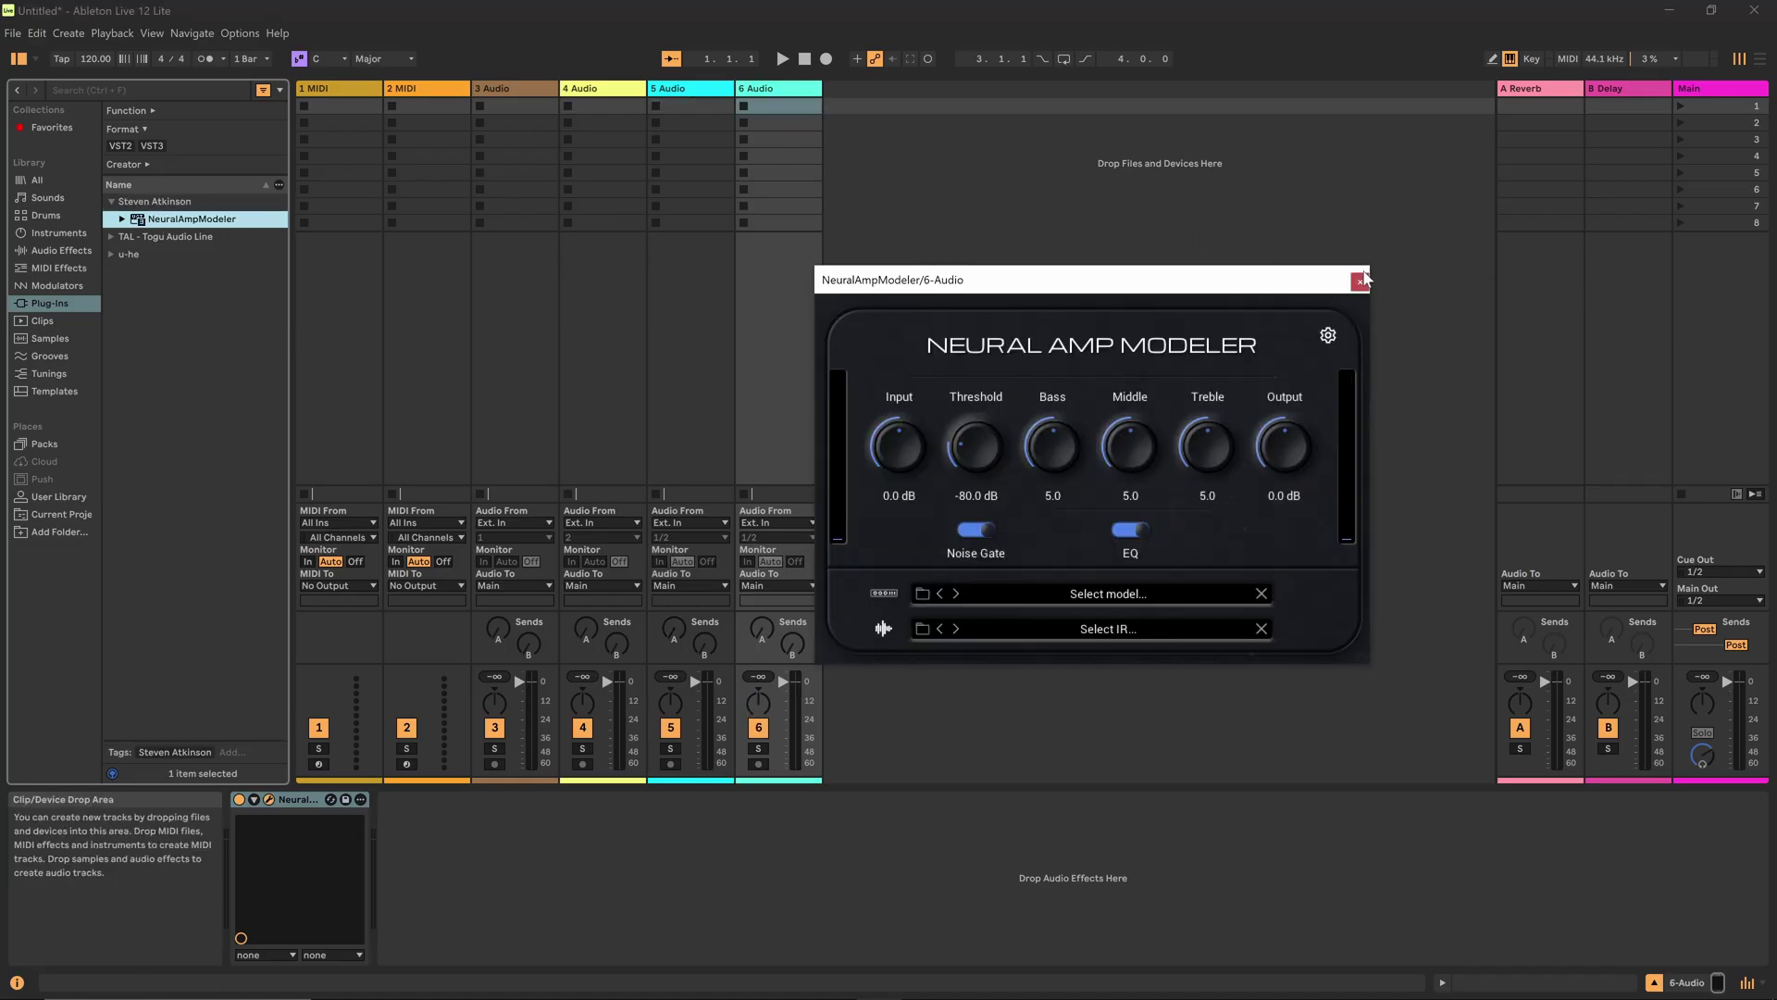
click(1359, 281)
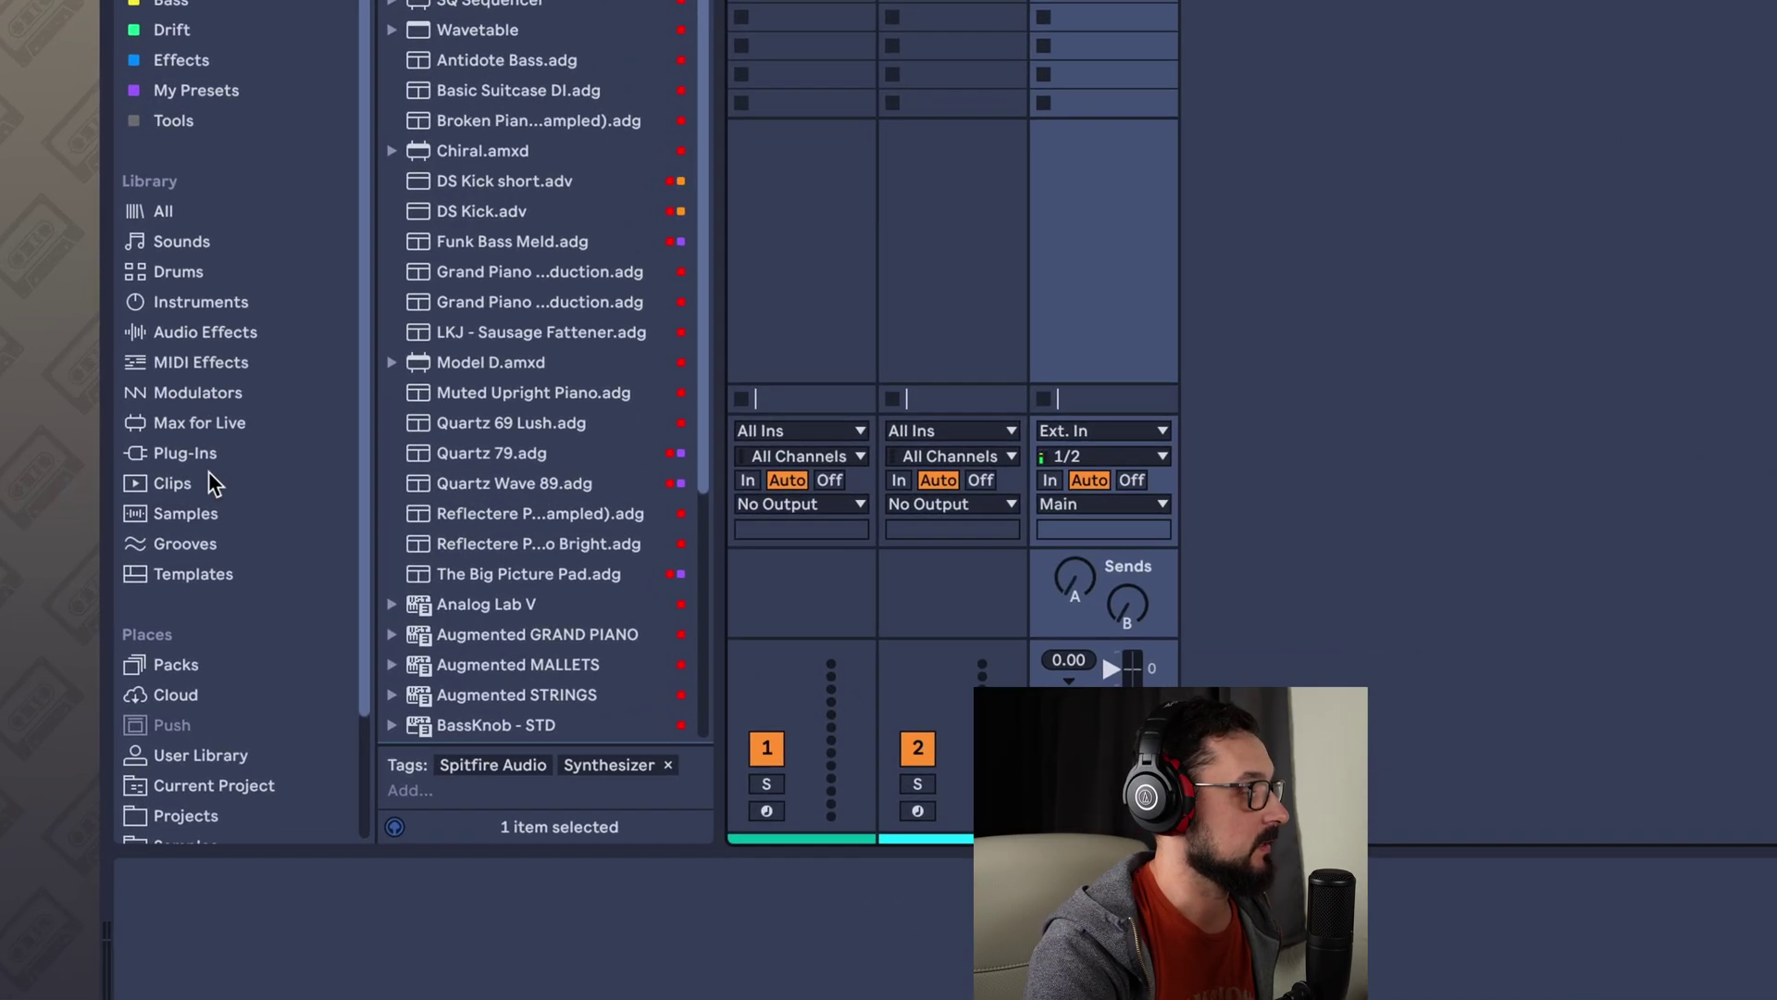
Load the NeuralAmpModeler VST3 from the Steven Atkinson folder onto track 3 Audio
click(164, 468)
scroll(518, 509, down, 10)
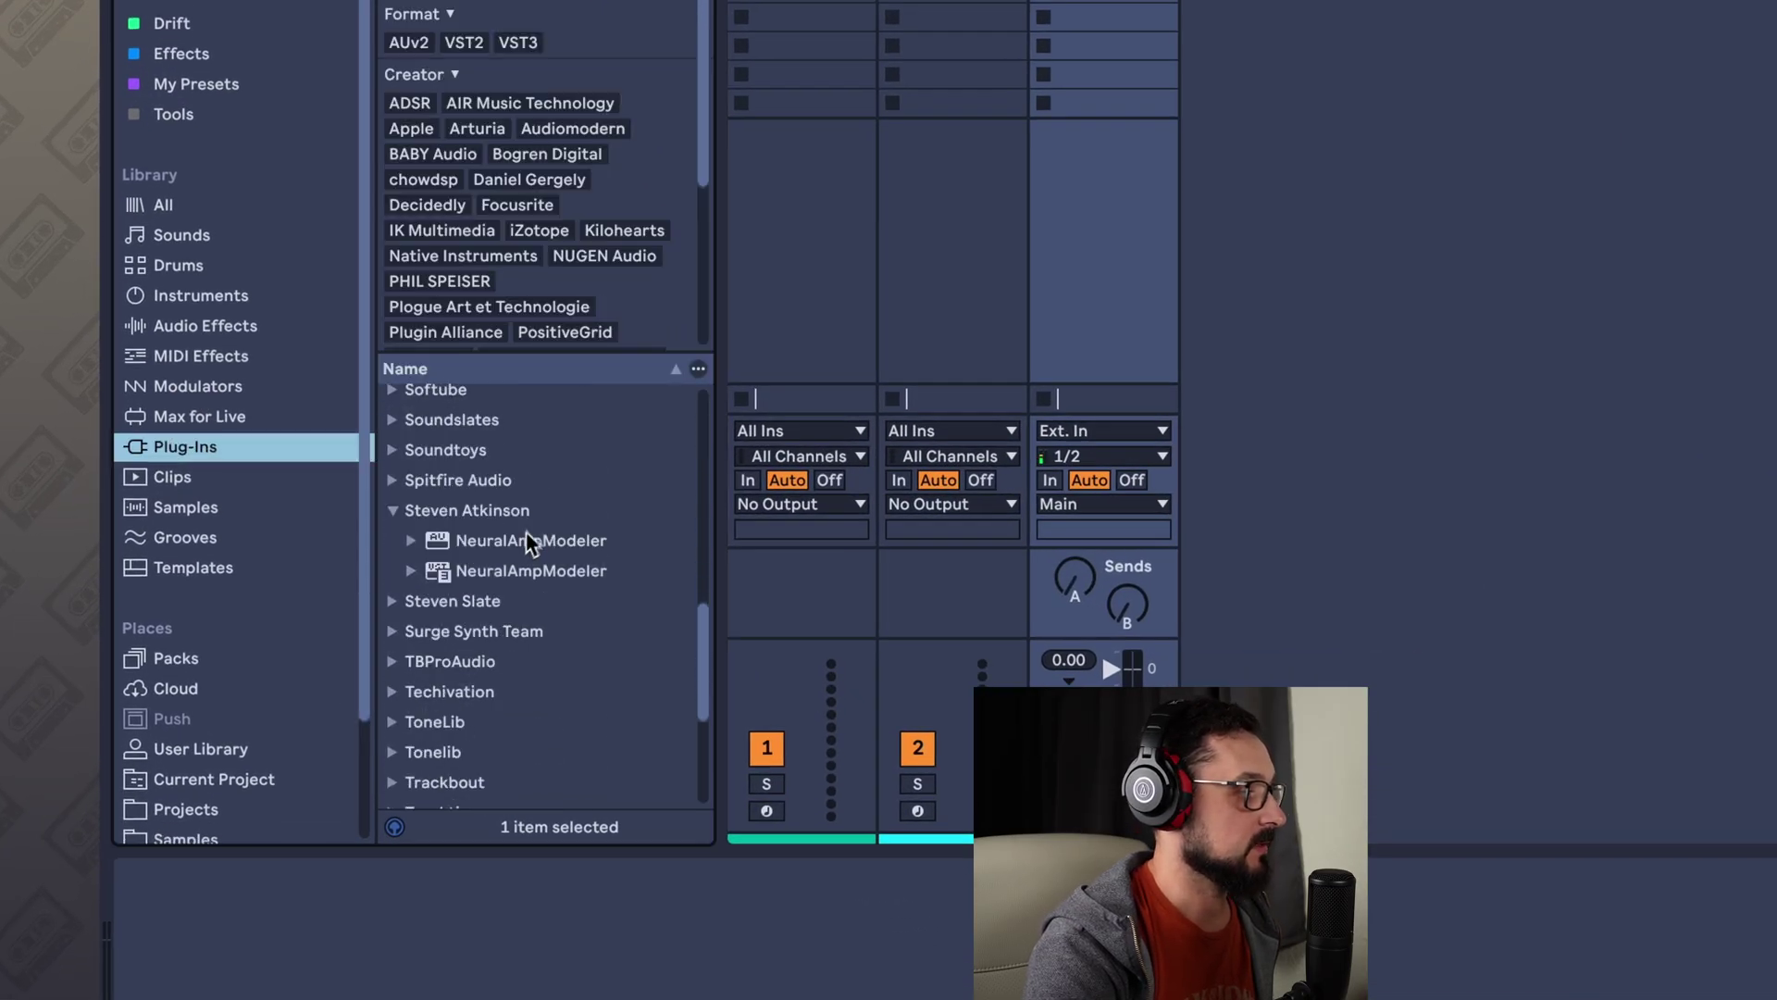
click(450, 513)
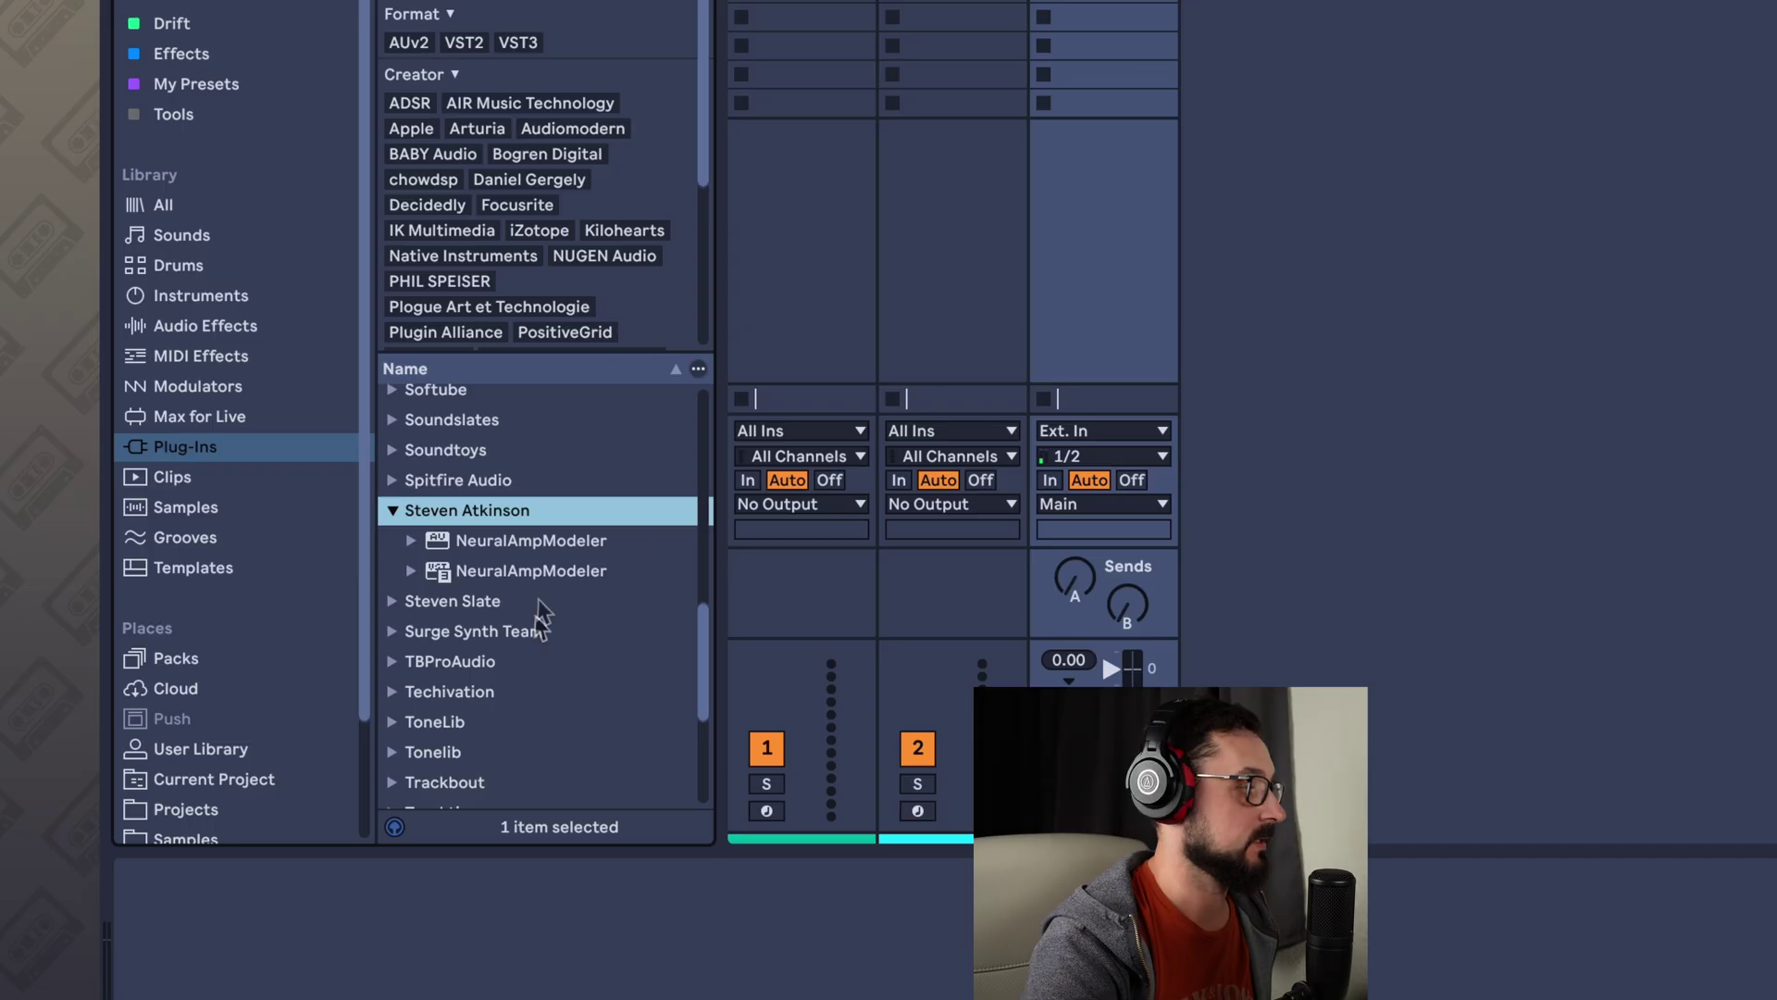
drag(499, 578, 786, 113)
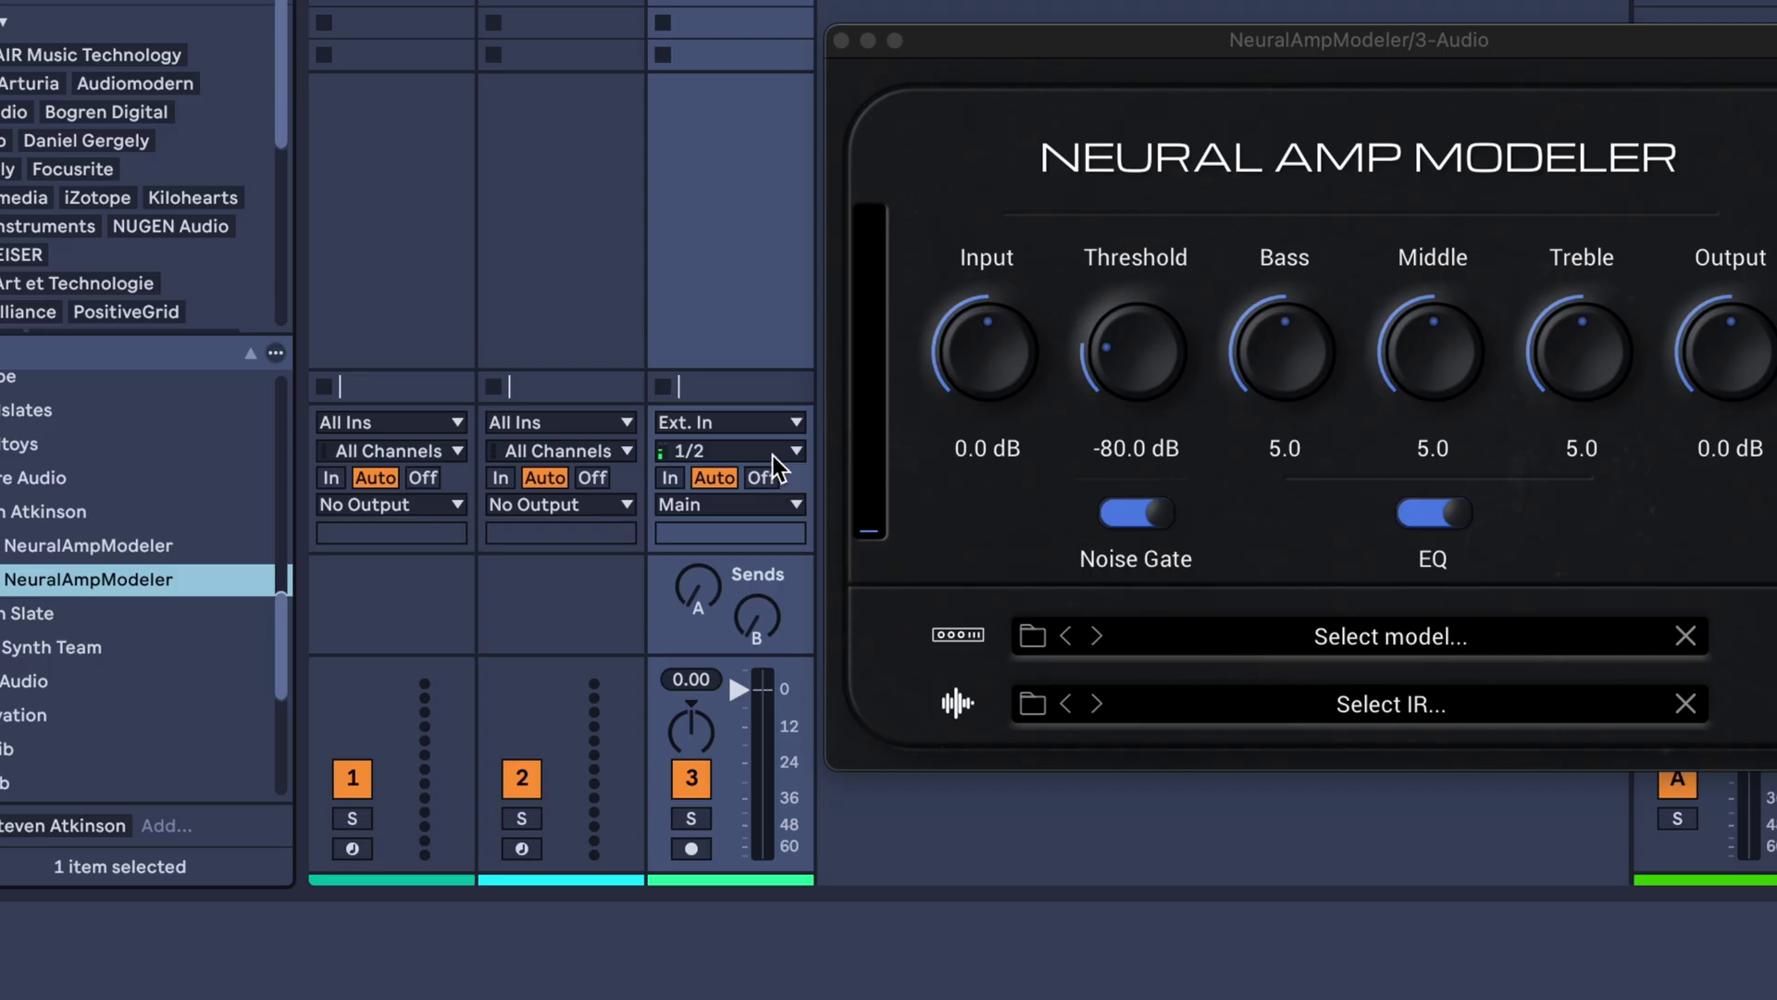
Set track 3's input to channel 2 and arm it for recording
click(745, 455)
click(723, 532)
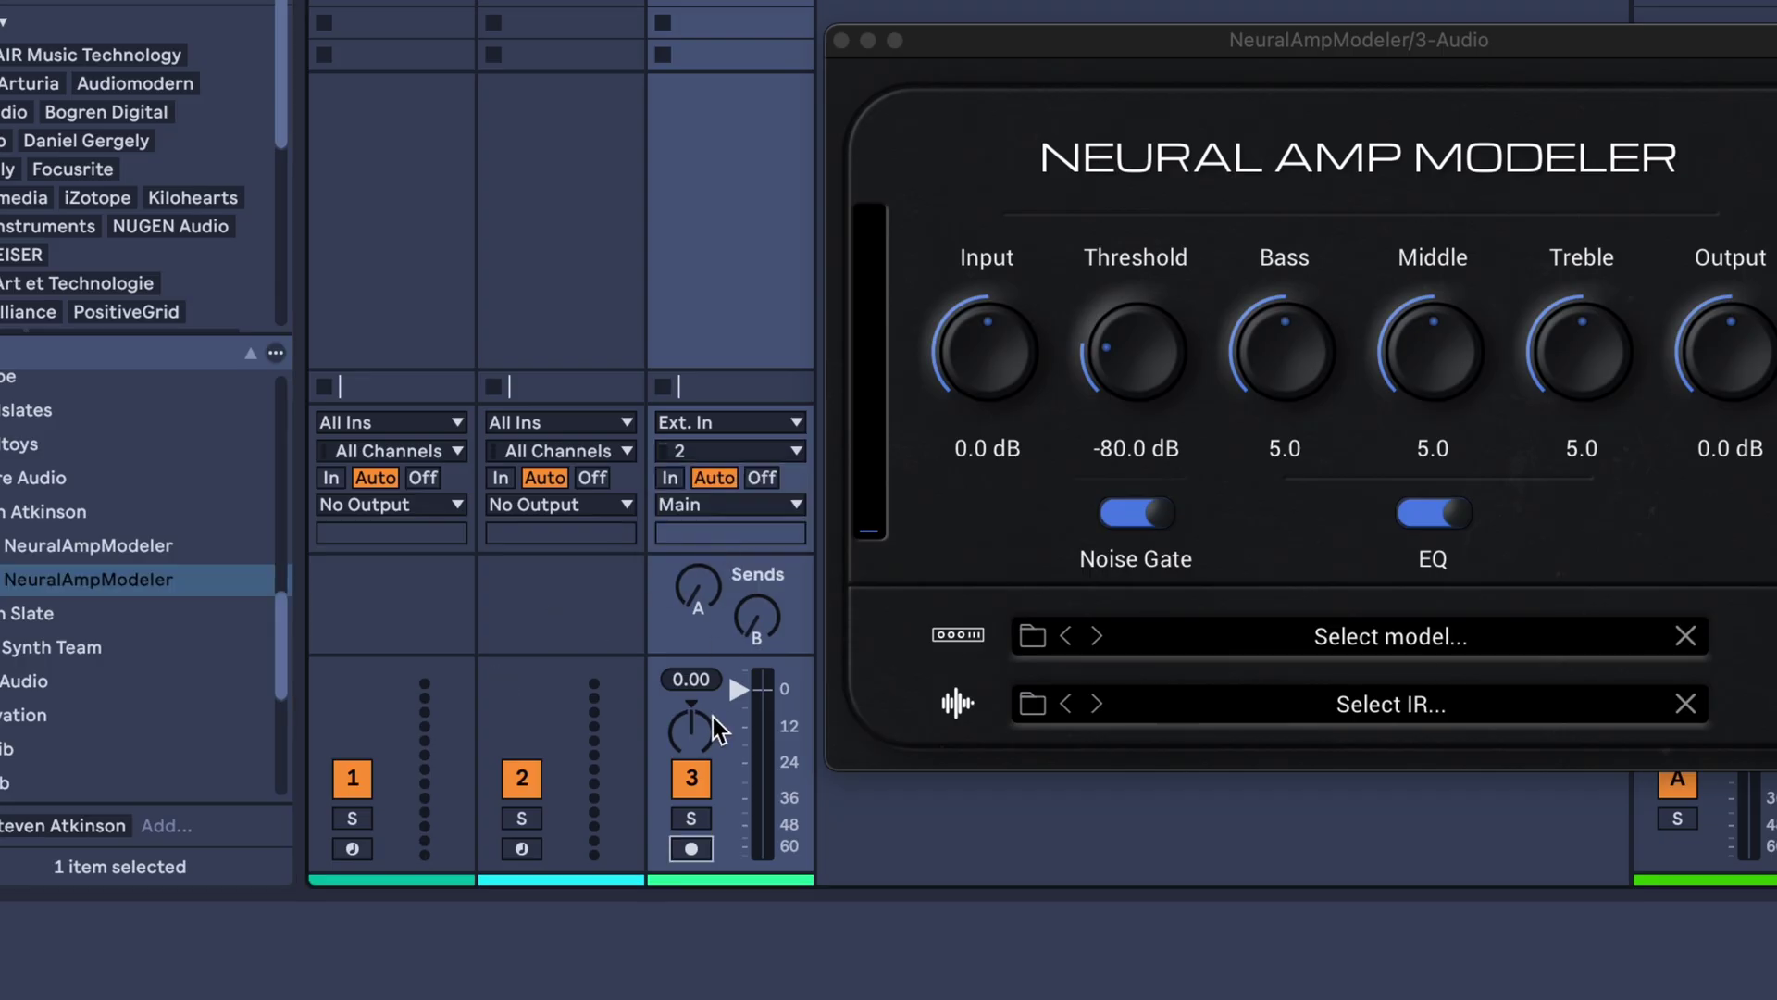
click(701, 845)
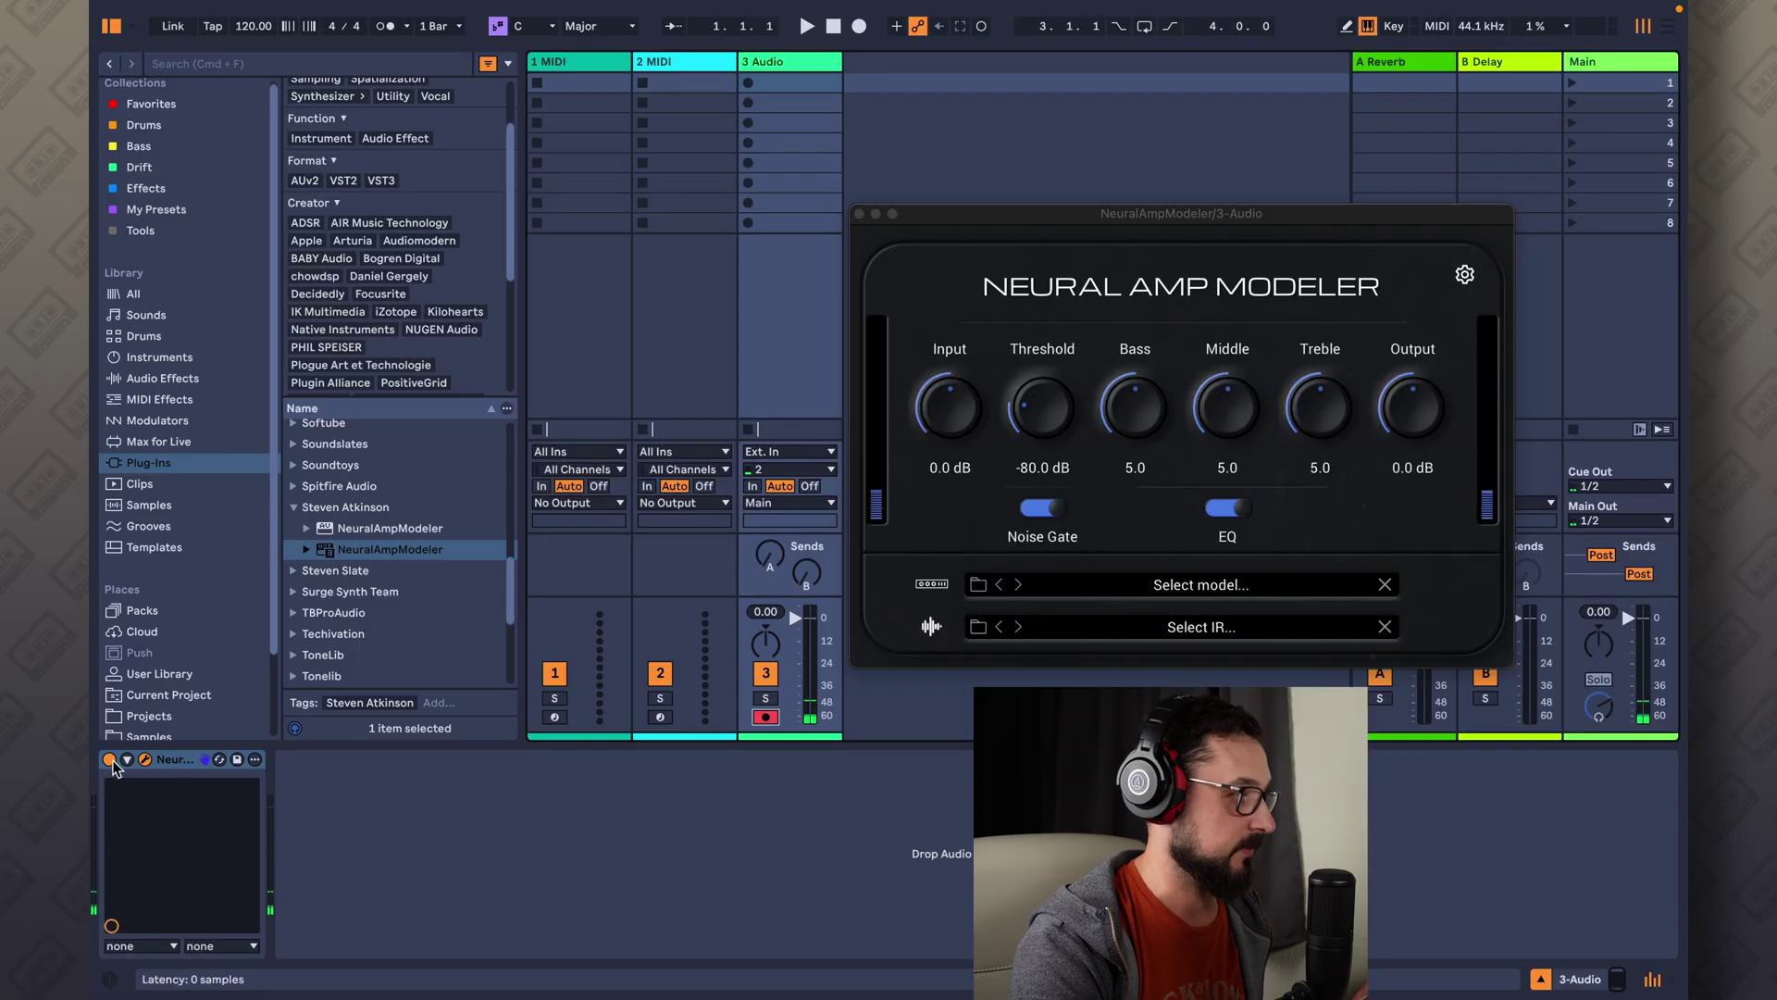
Toggle Neural Amp Modeler off and on, then cancel the model file dialog unloaded
click(109, 759)
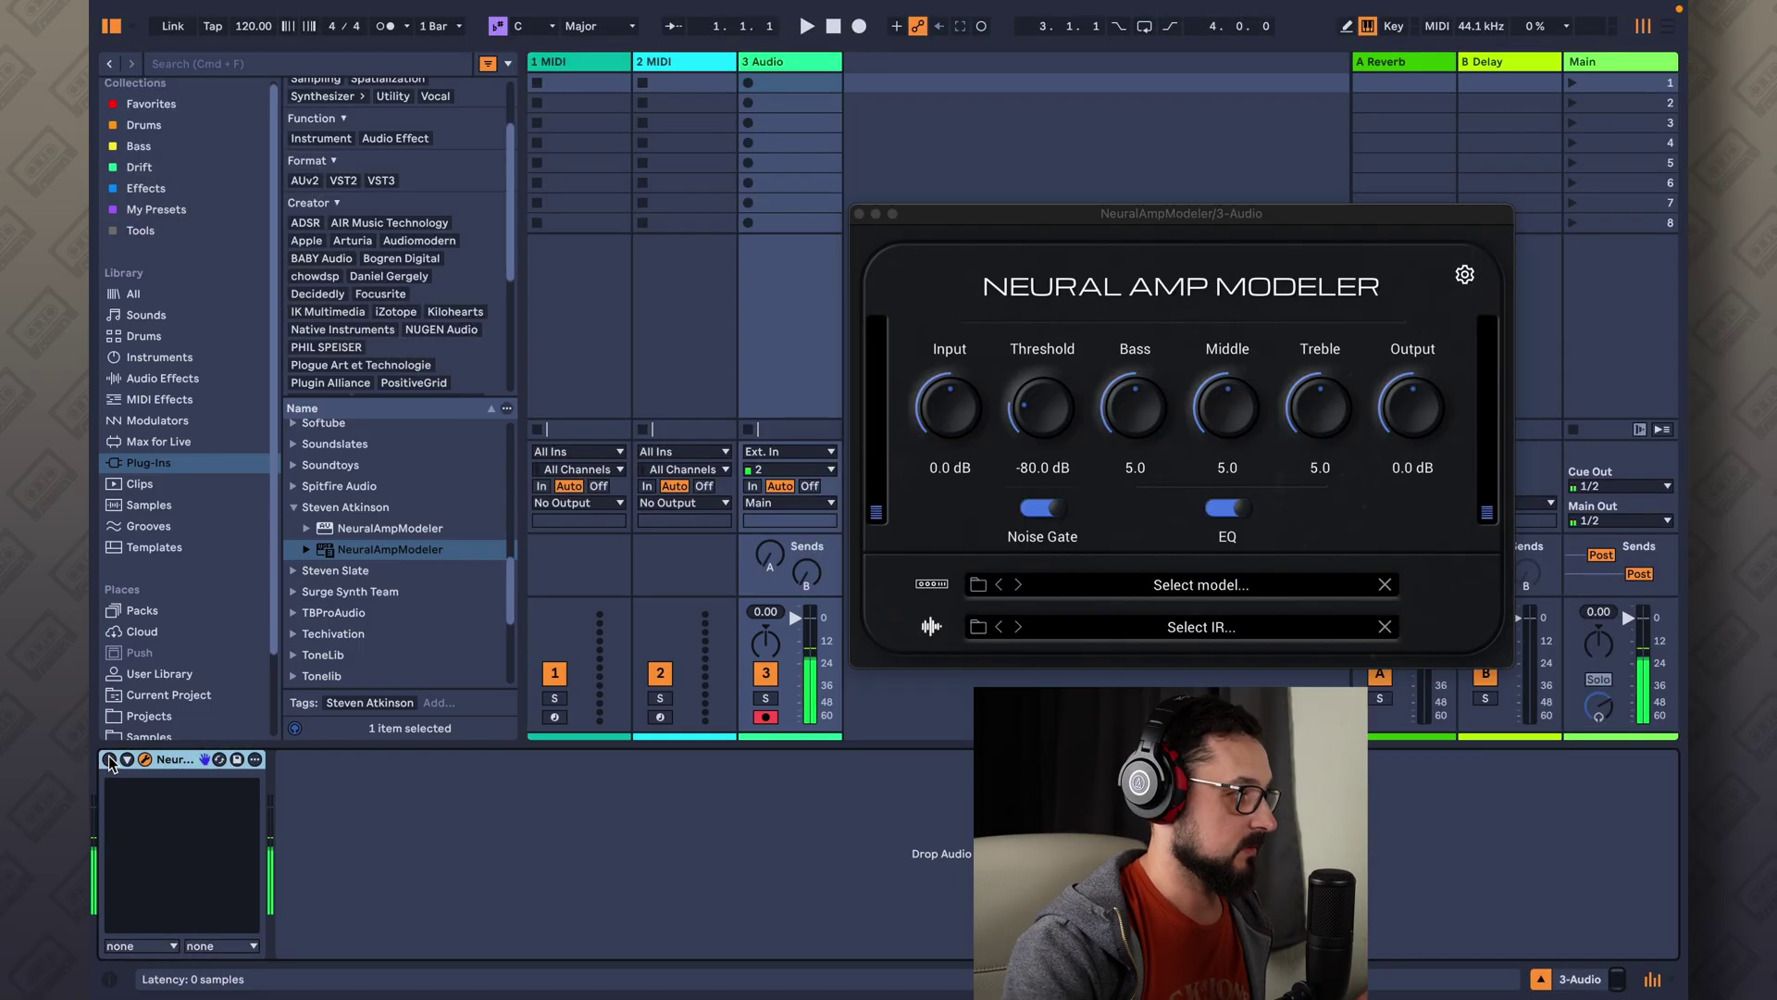
click(109, 758)
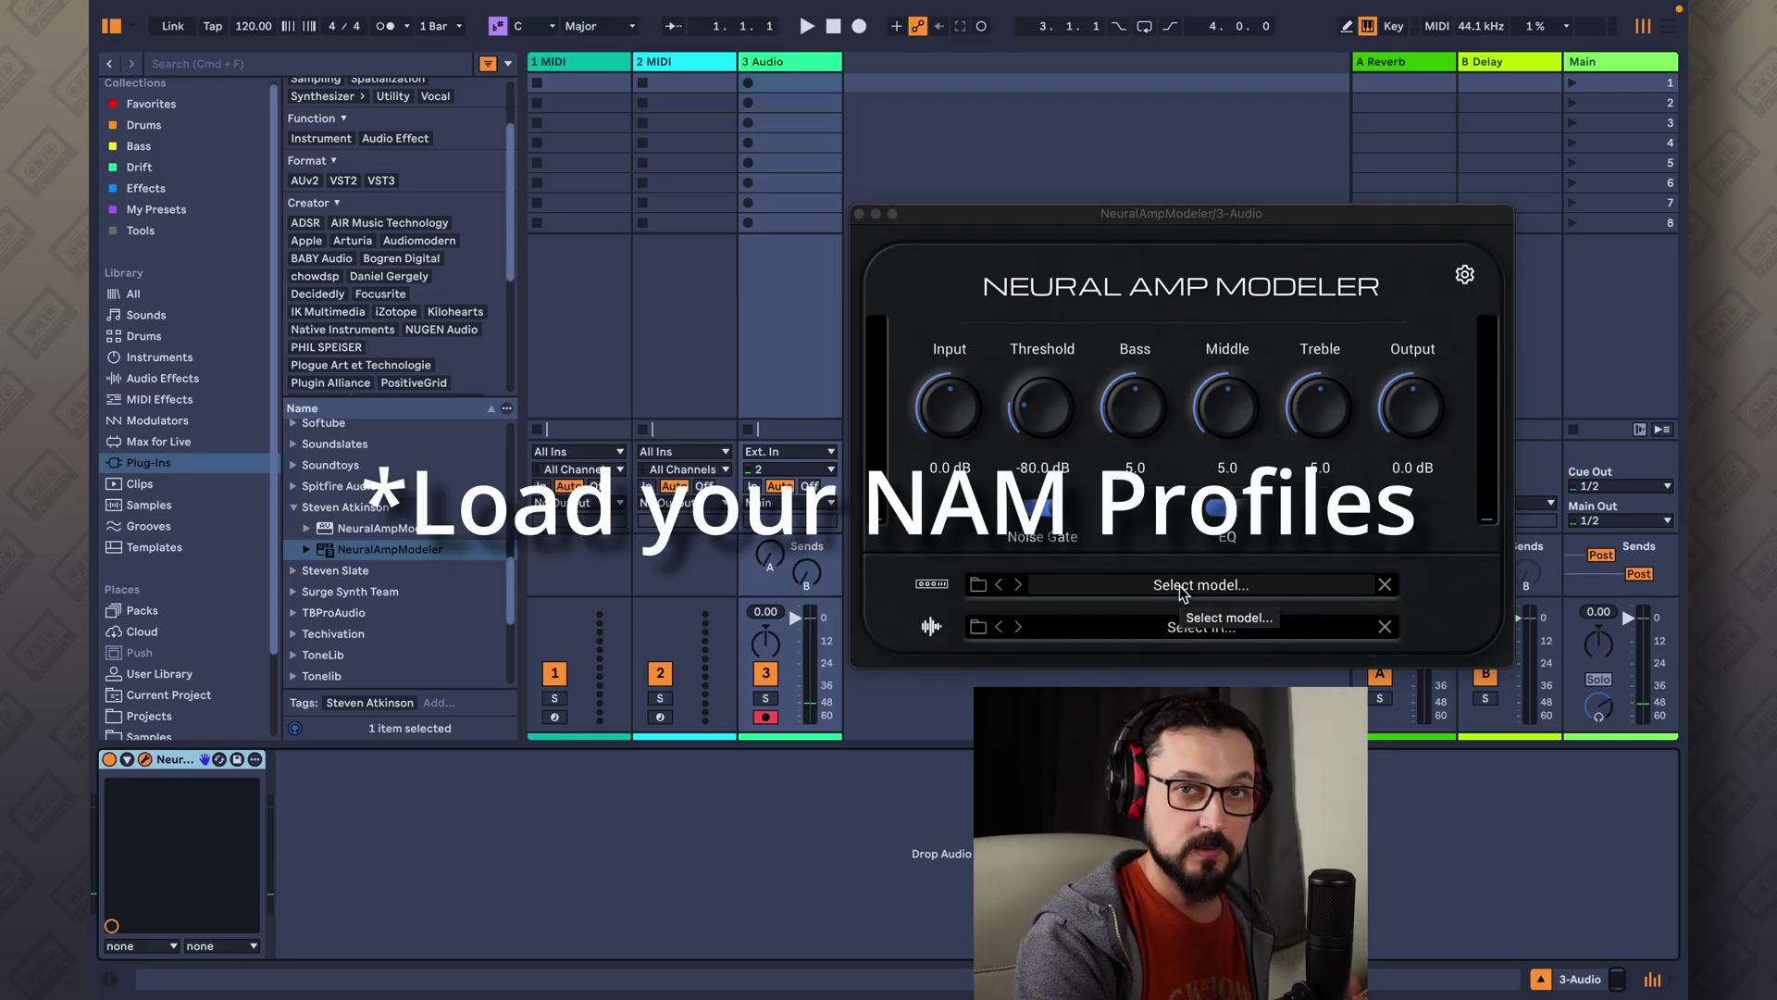
click(1220, 589)
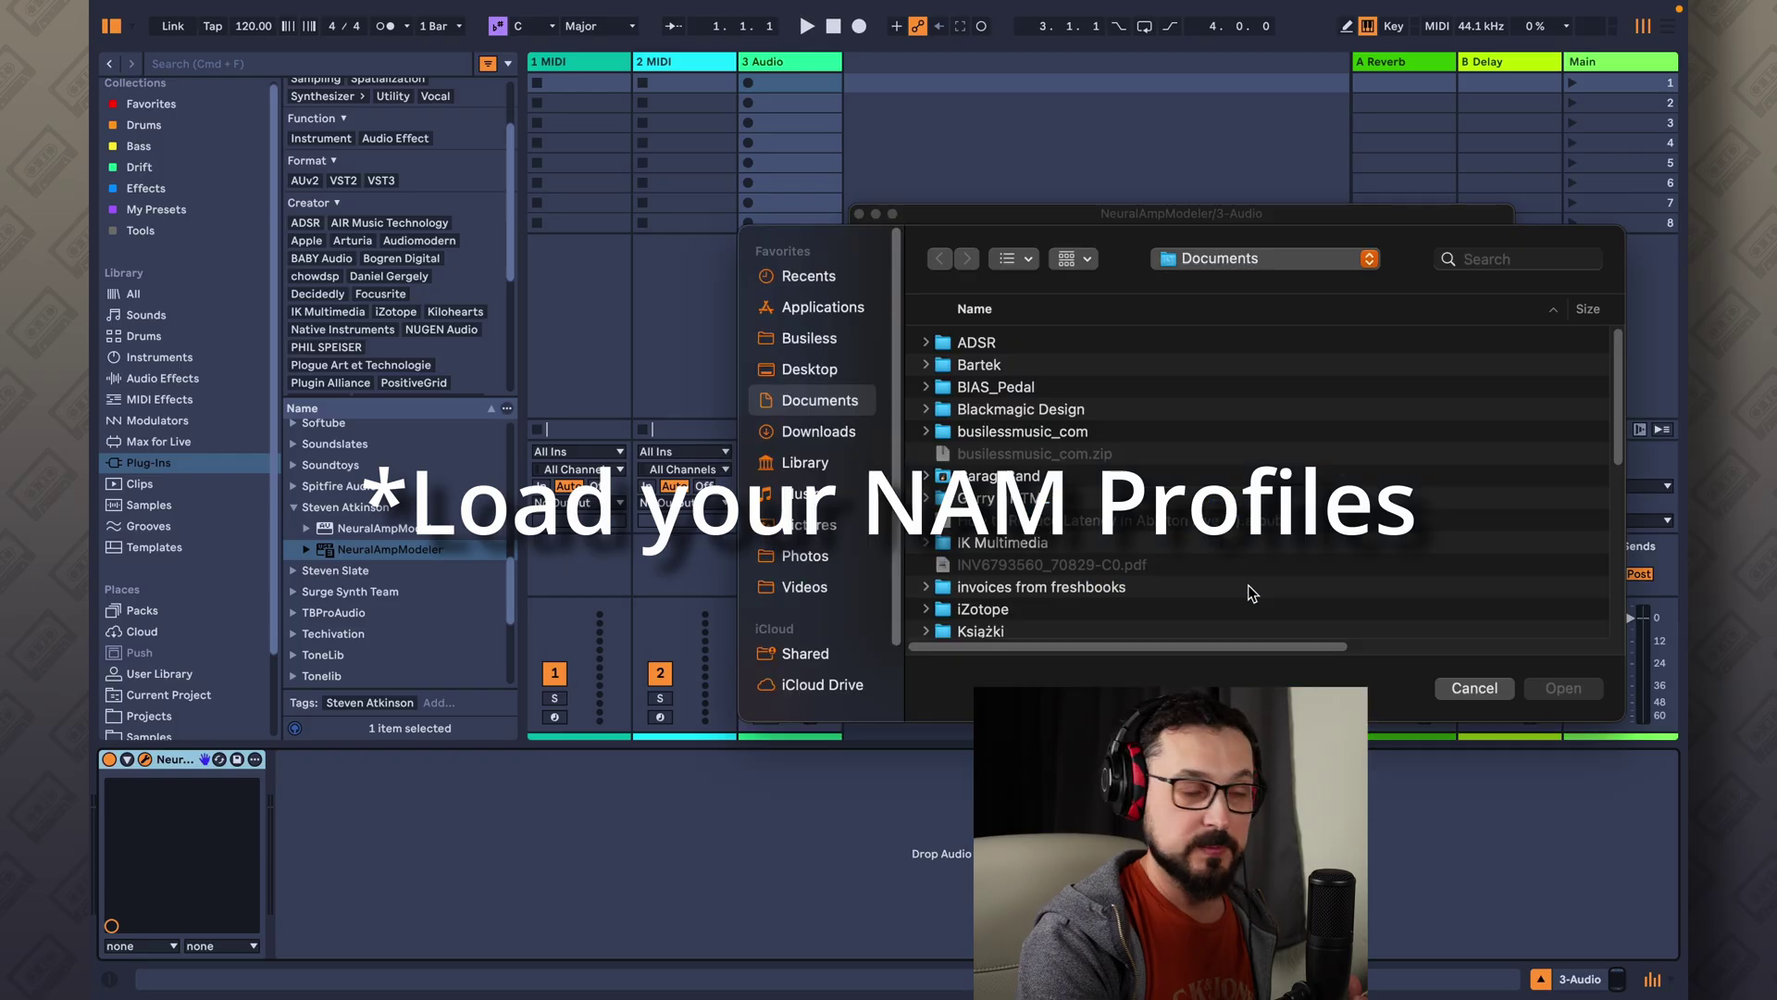
key(Escape)
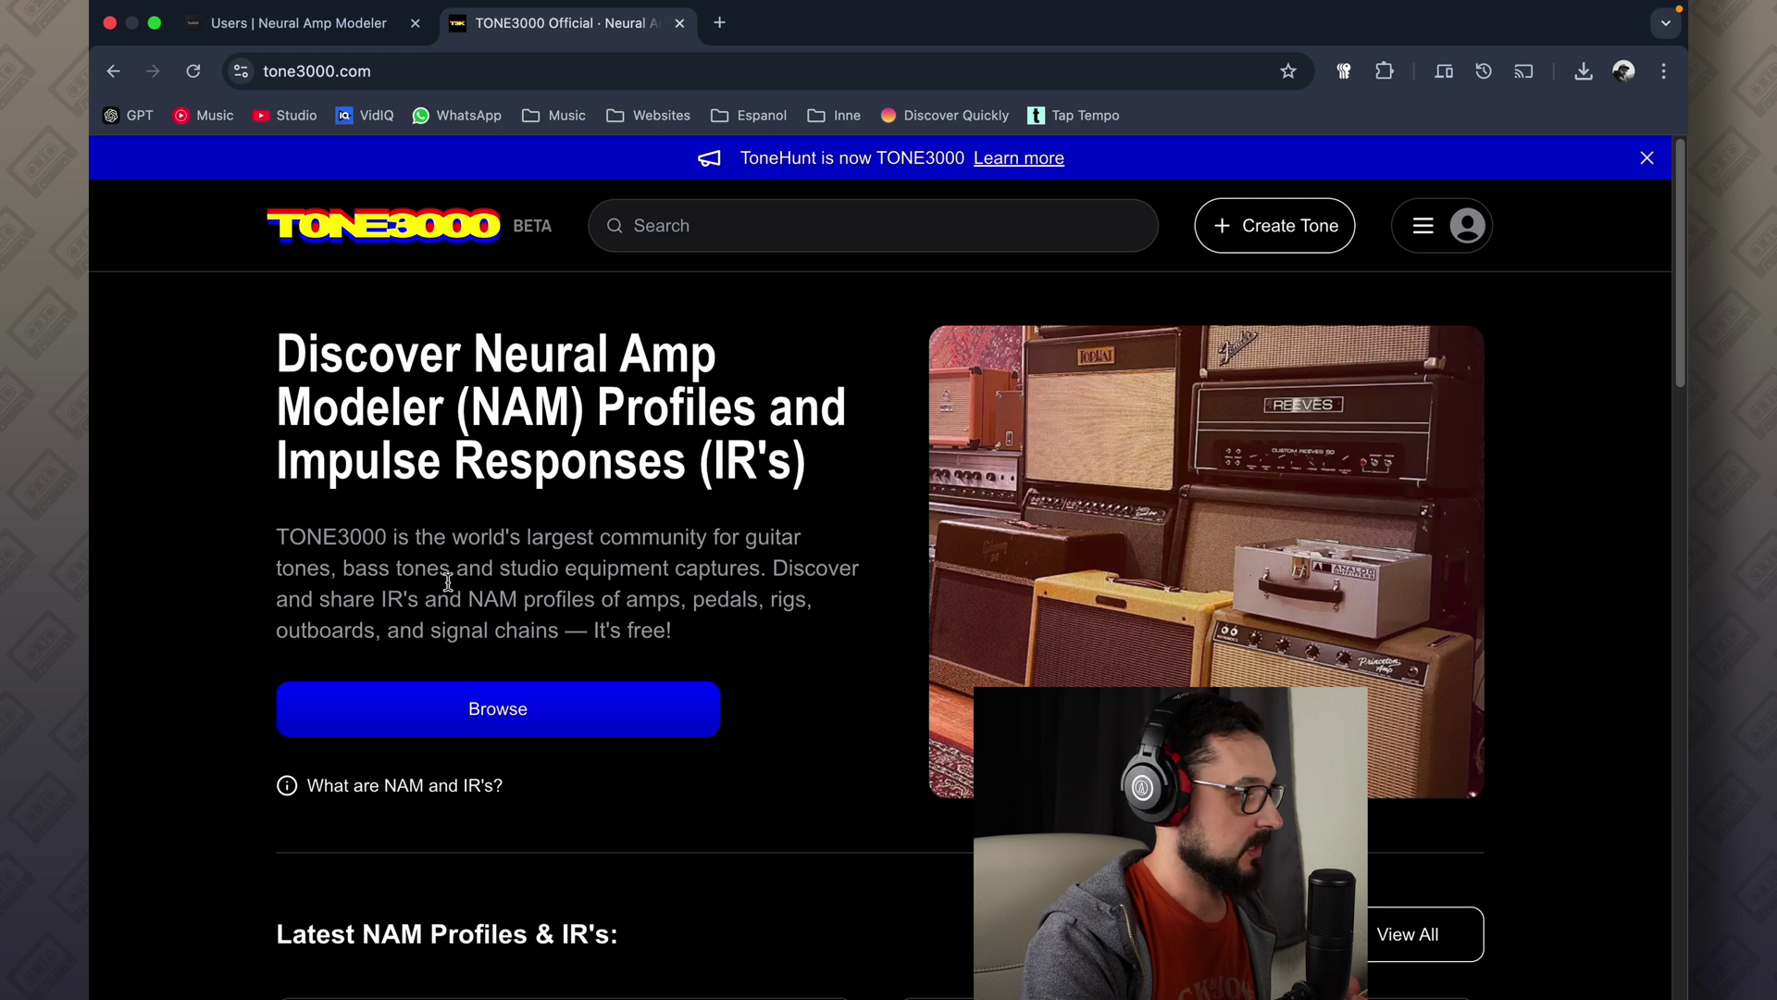
Browse the trending TONE3000 tones and open the Fender Super Reverb 1977 capture
click(500, 707)
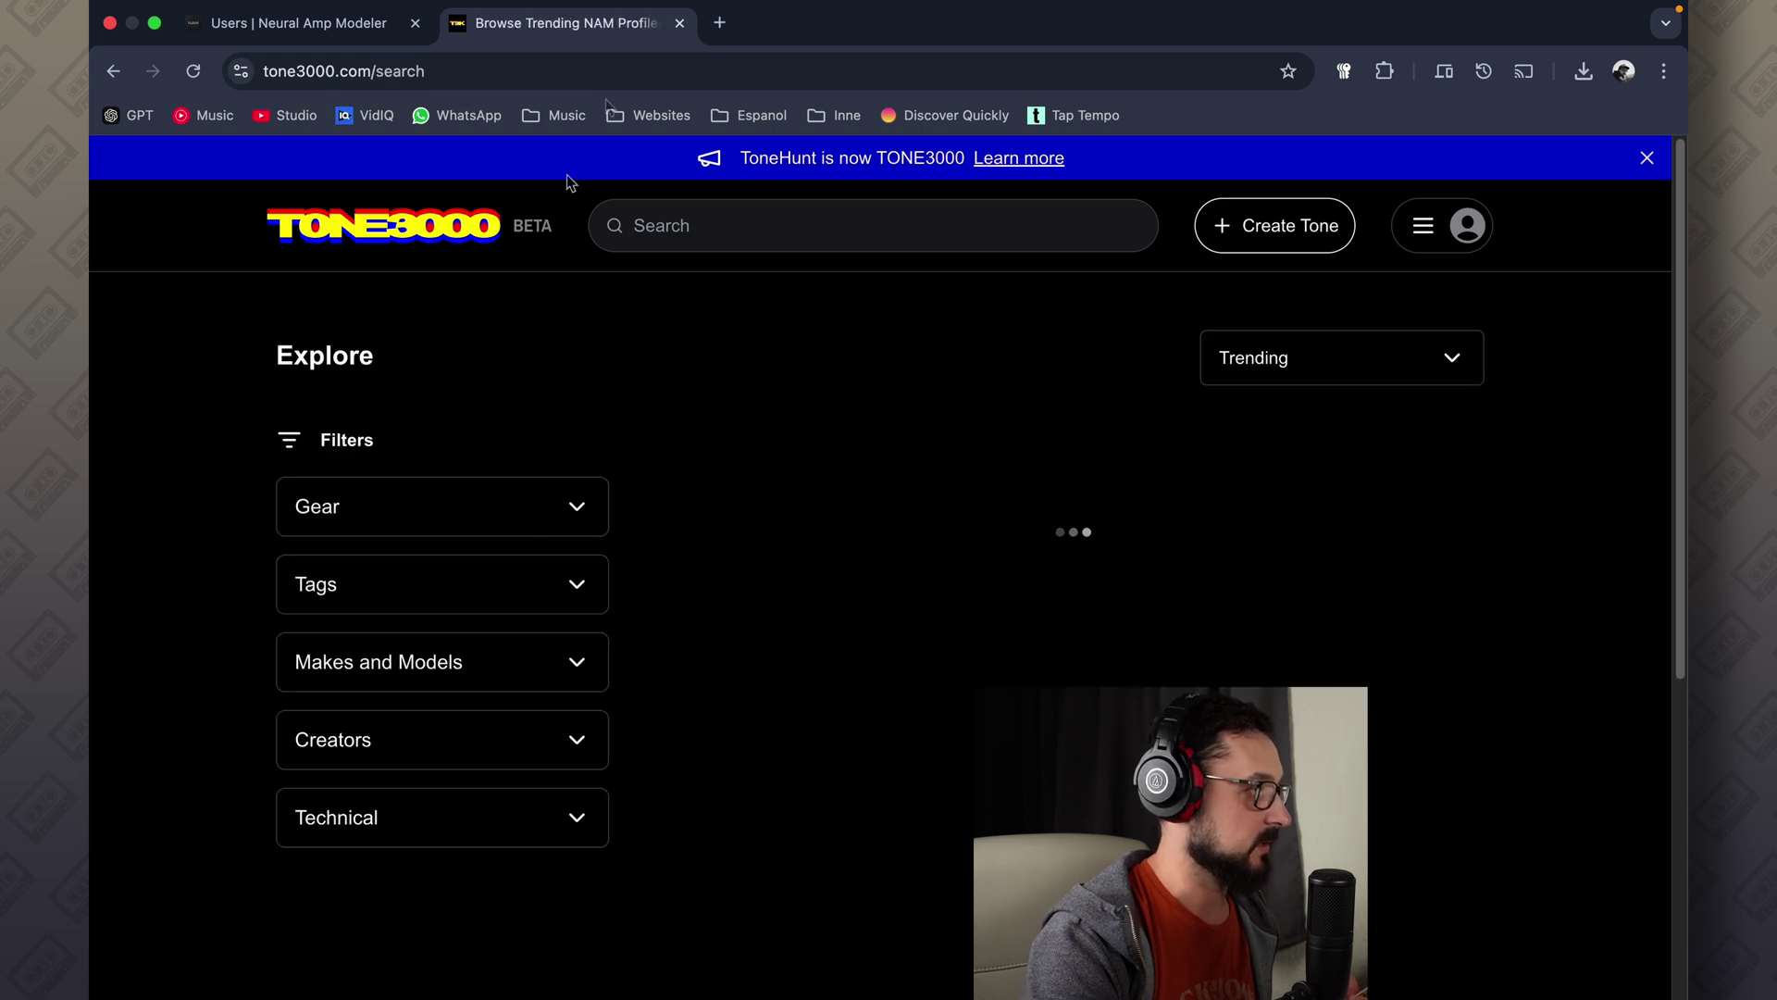
scroll(944, 347, down, 2)
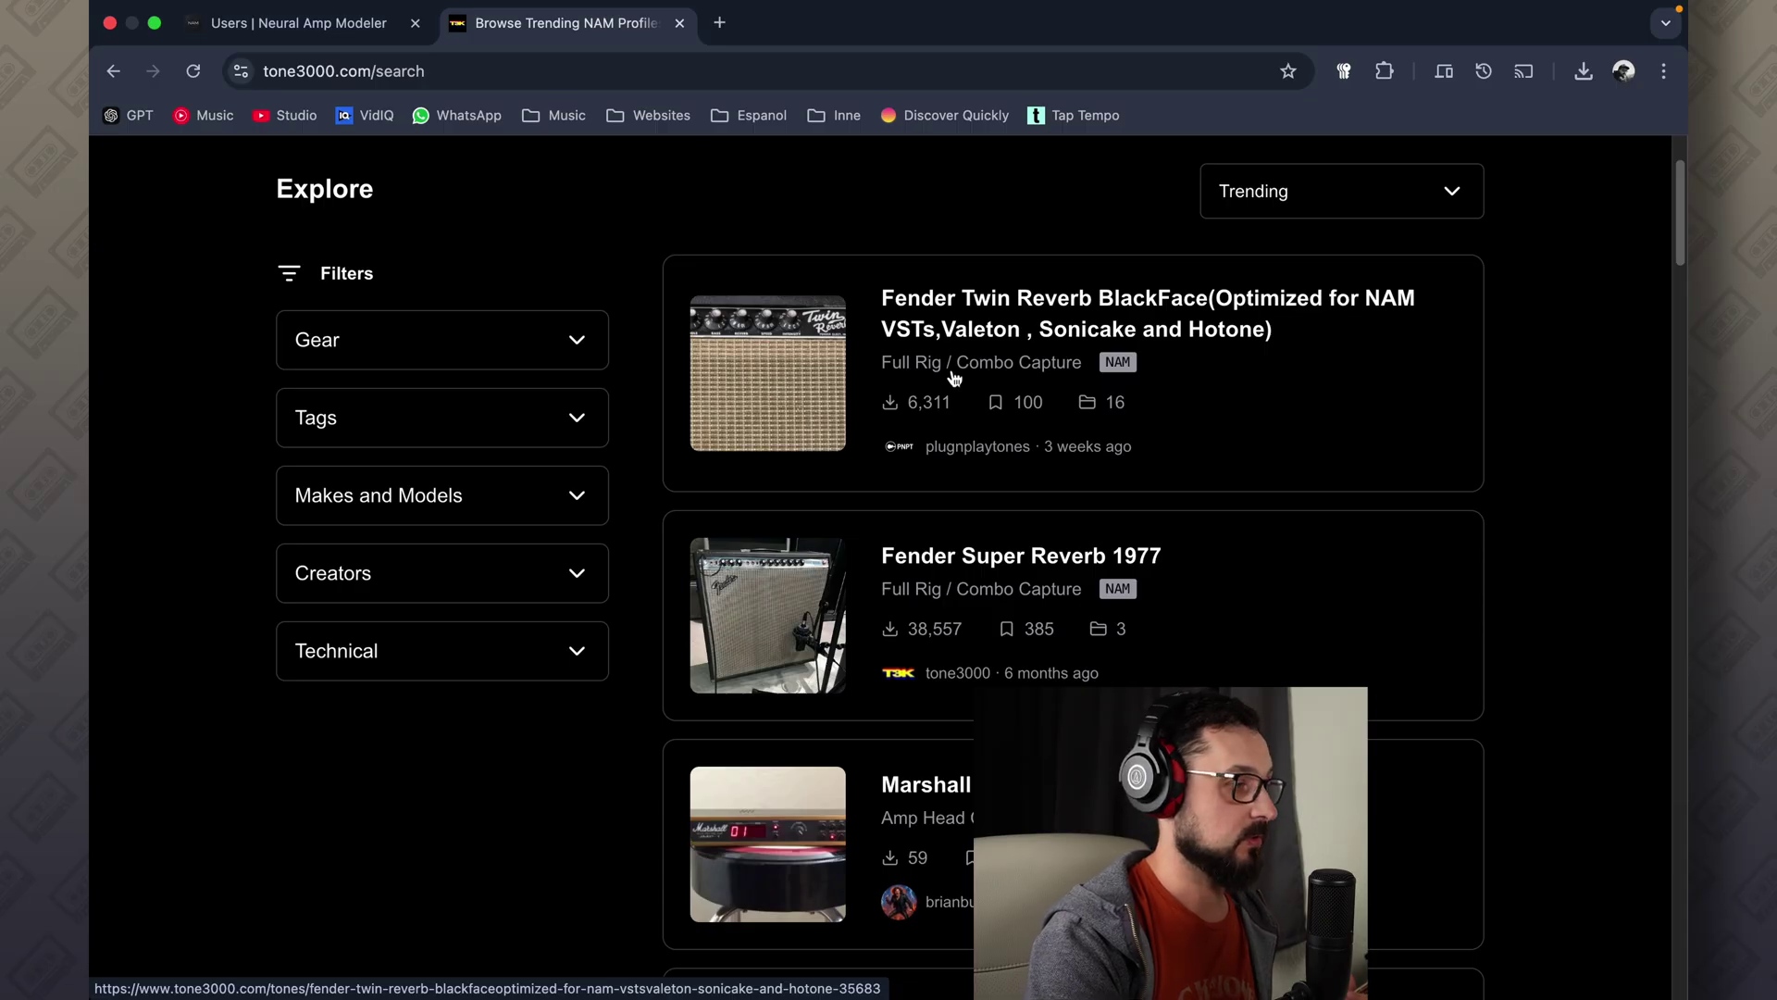
scroll(972, 490, down, 2)
scroll(957, 666, up, 2)
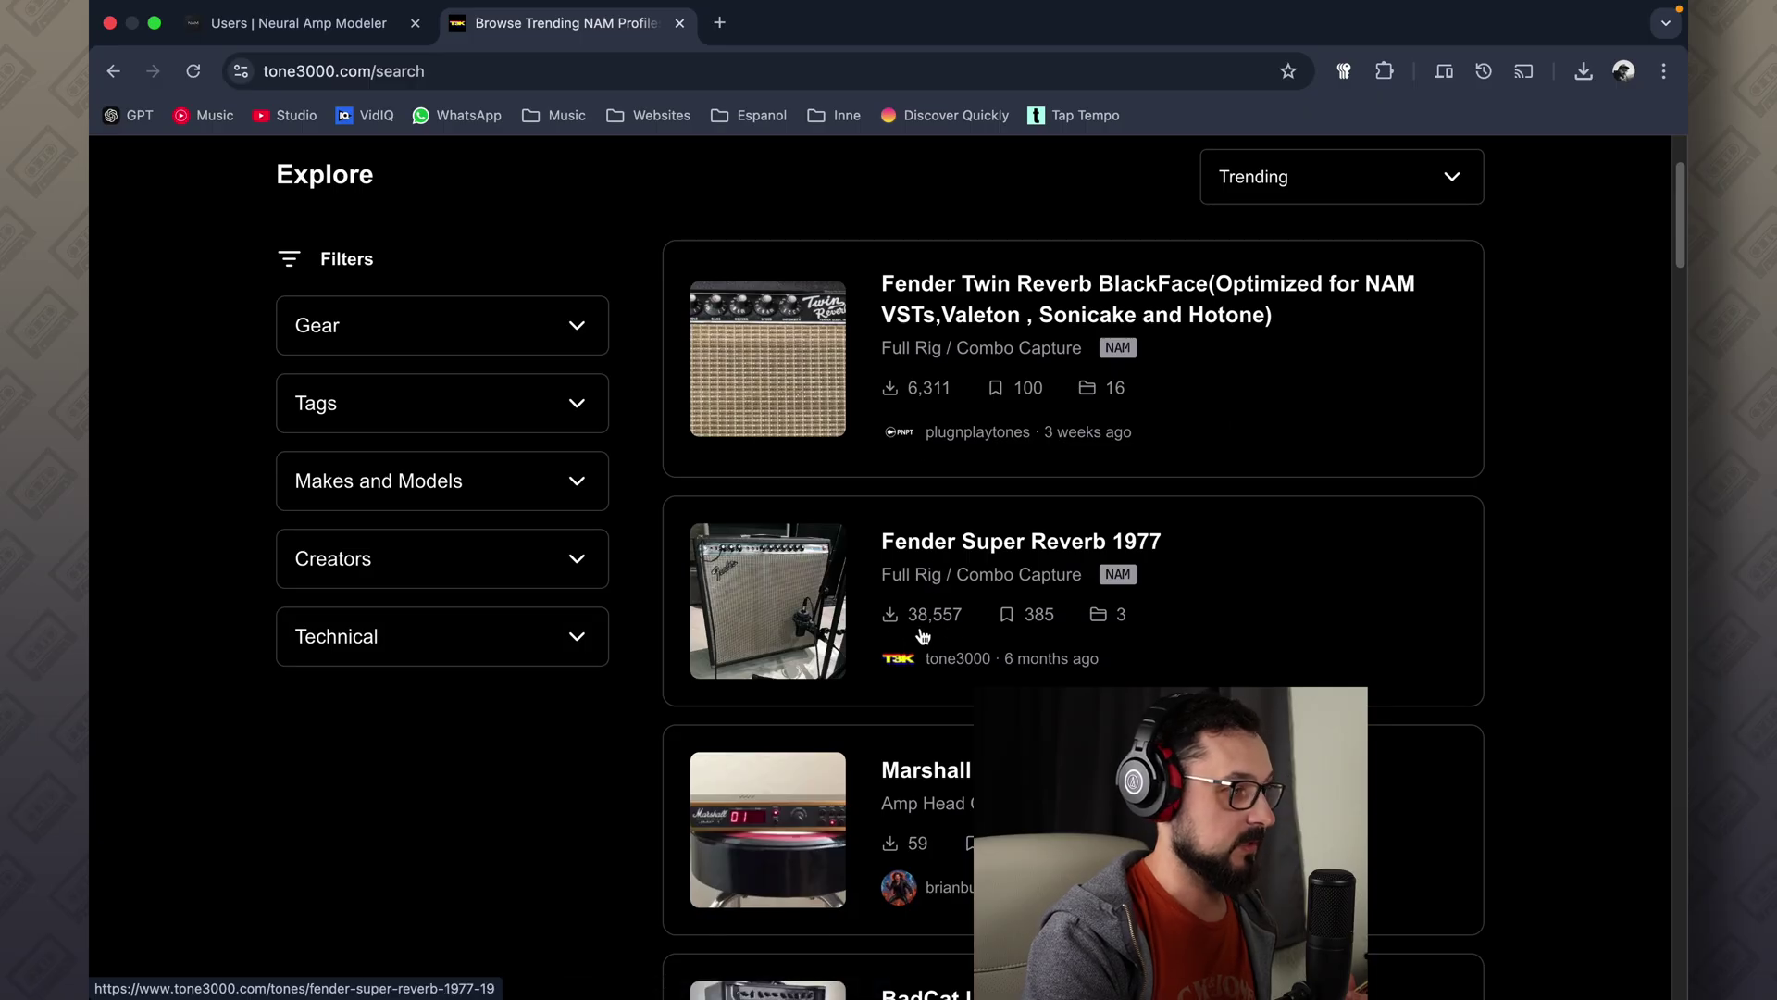
click(947, 547)
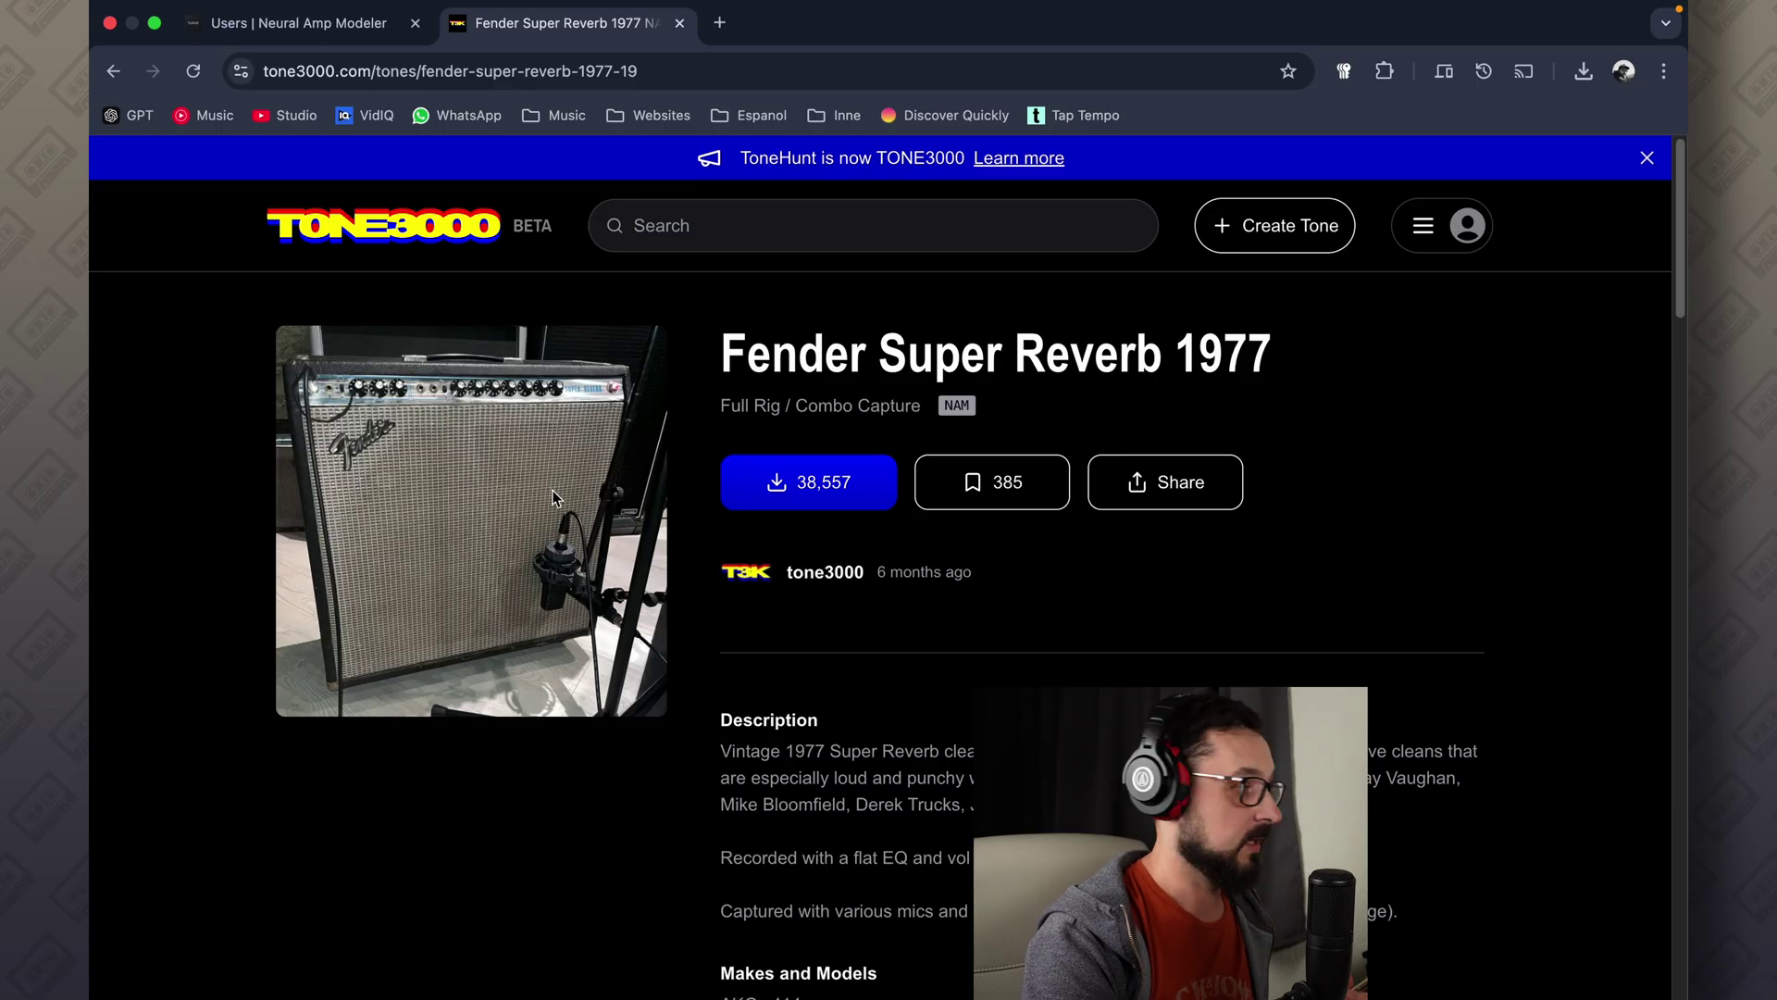
Save the Fender Super Reverb 1977 download into NAM Profiles and unzip it there
click(820, 480)
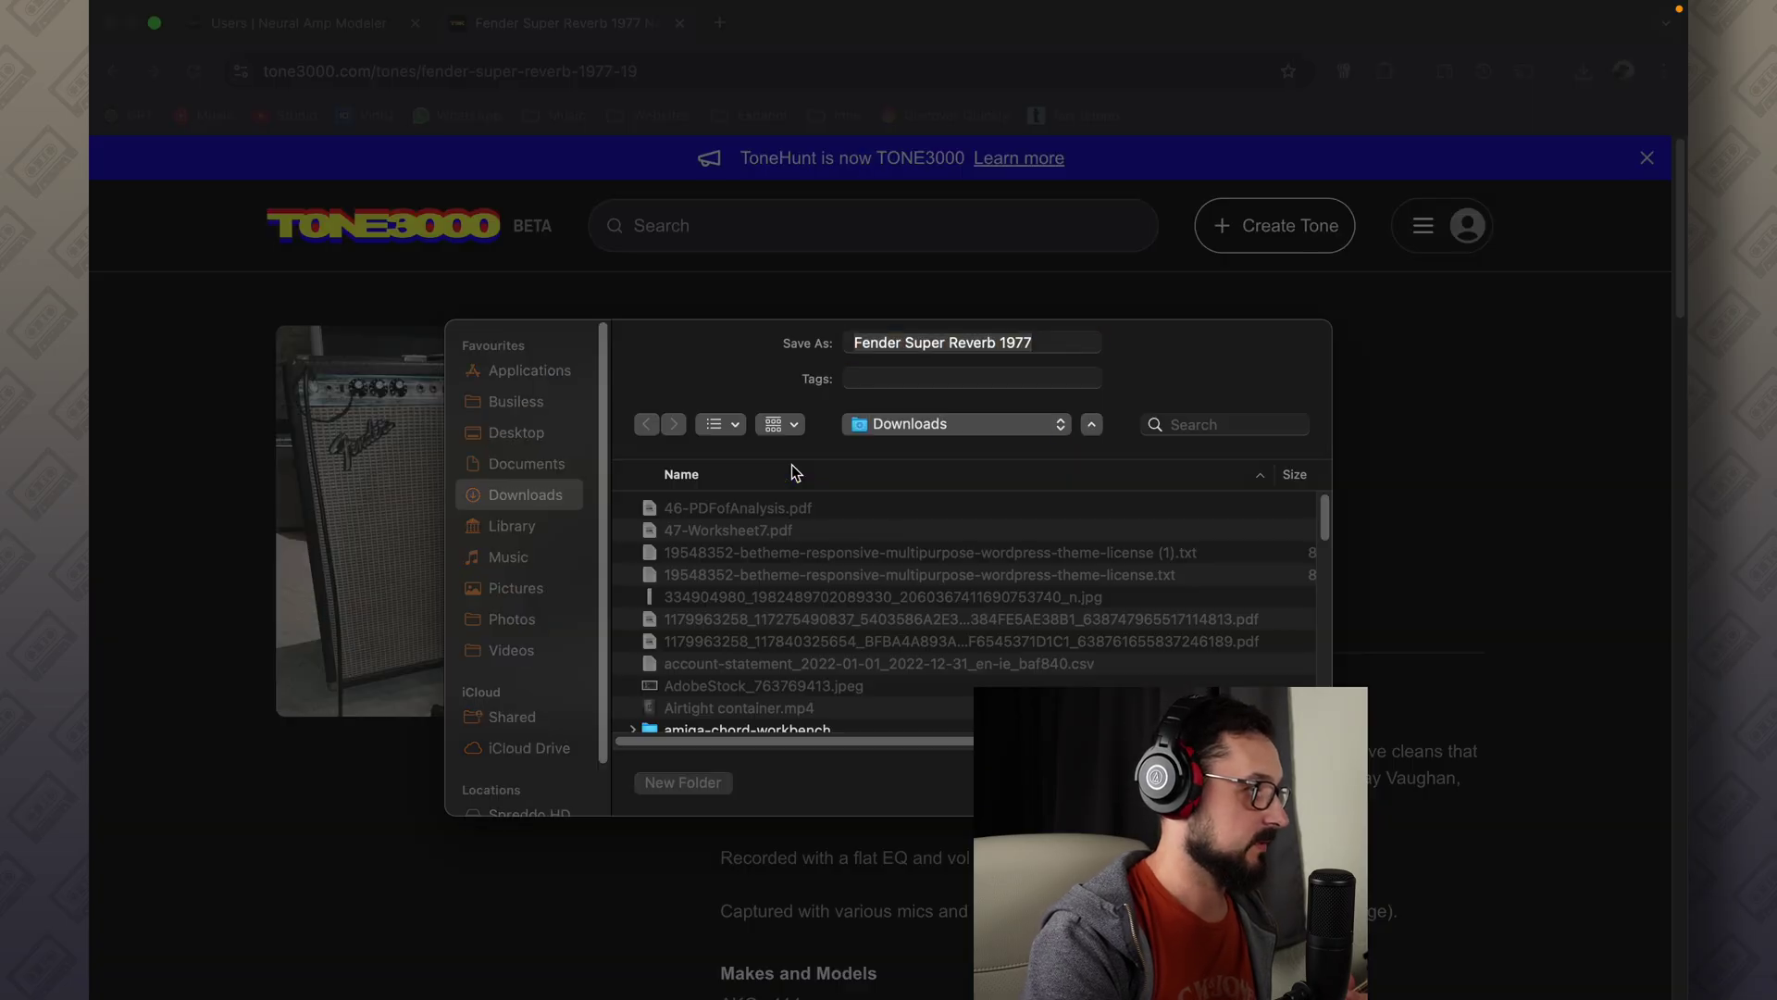
double_click(700, 575)
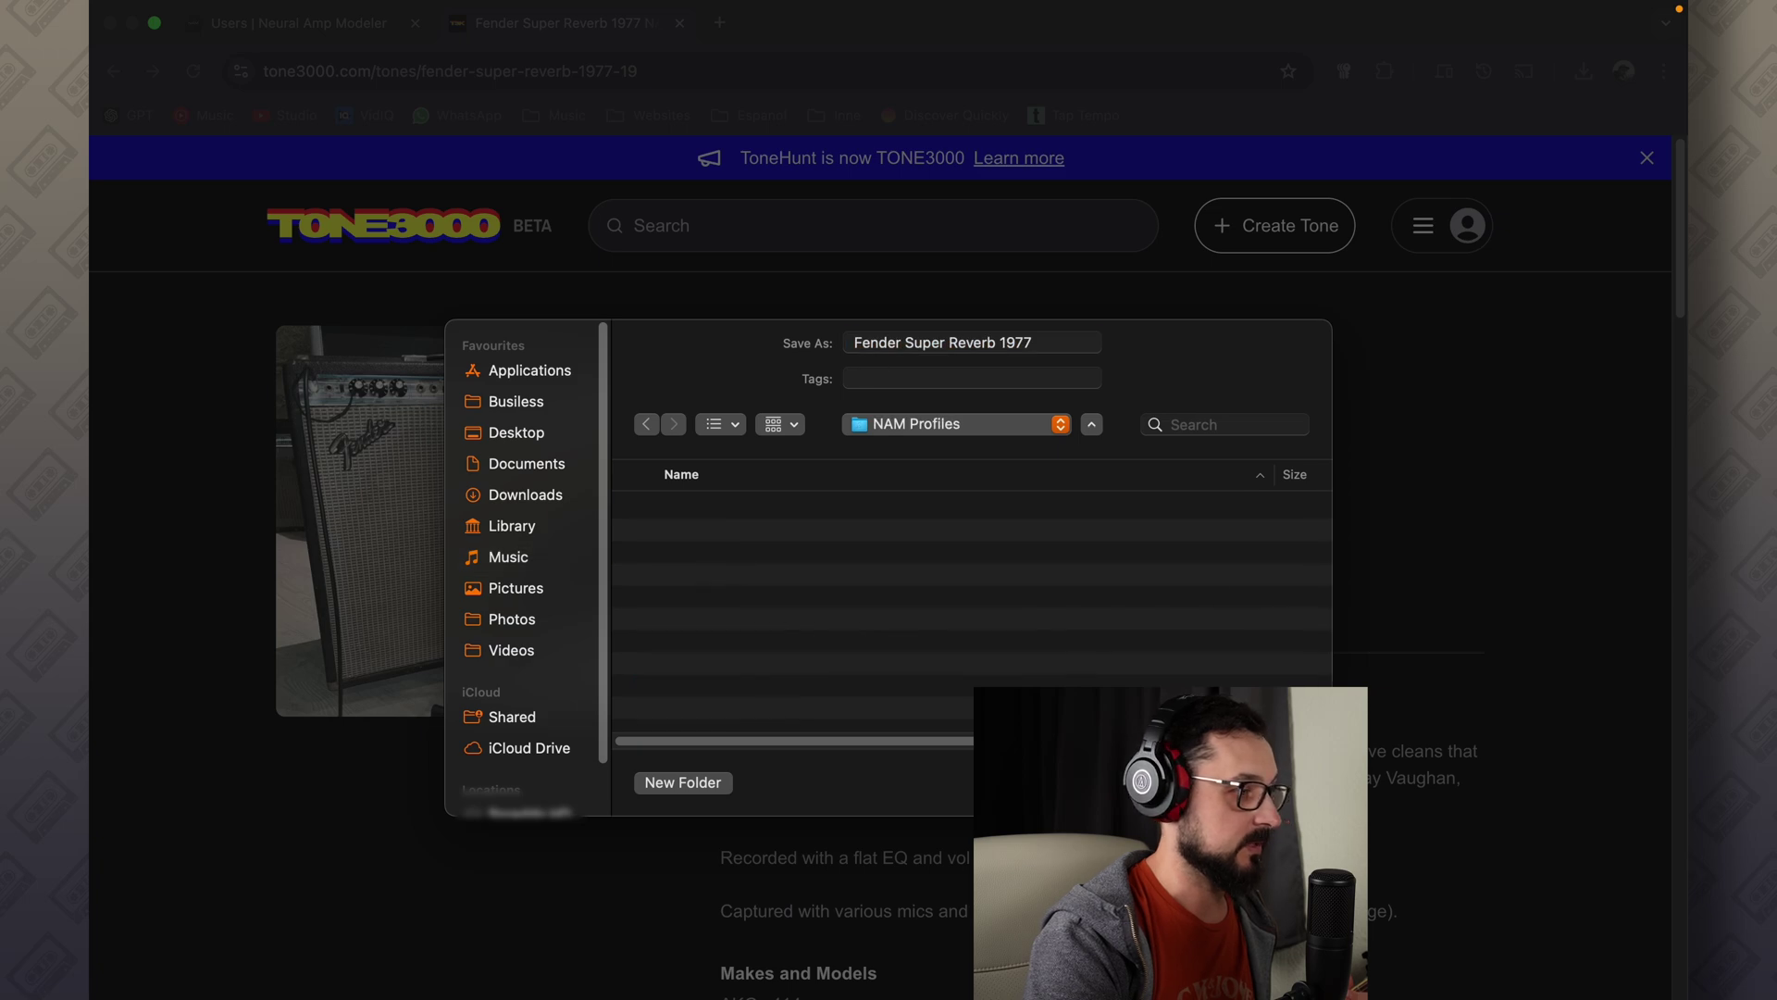
key(Return)
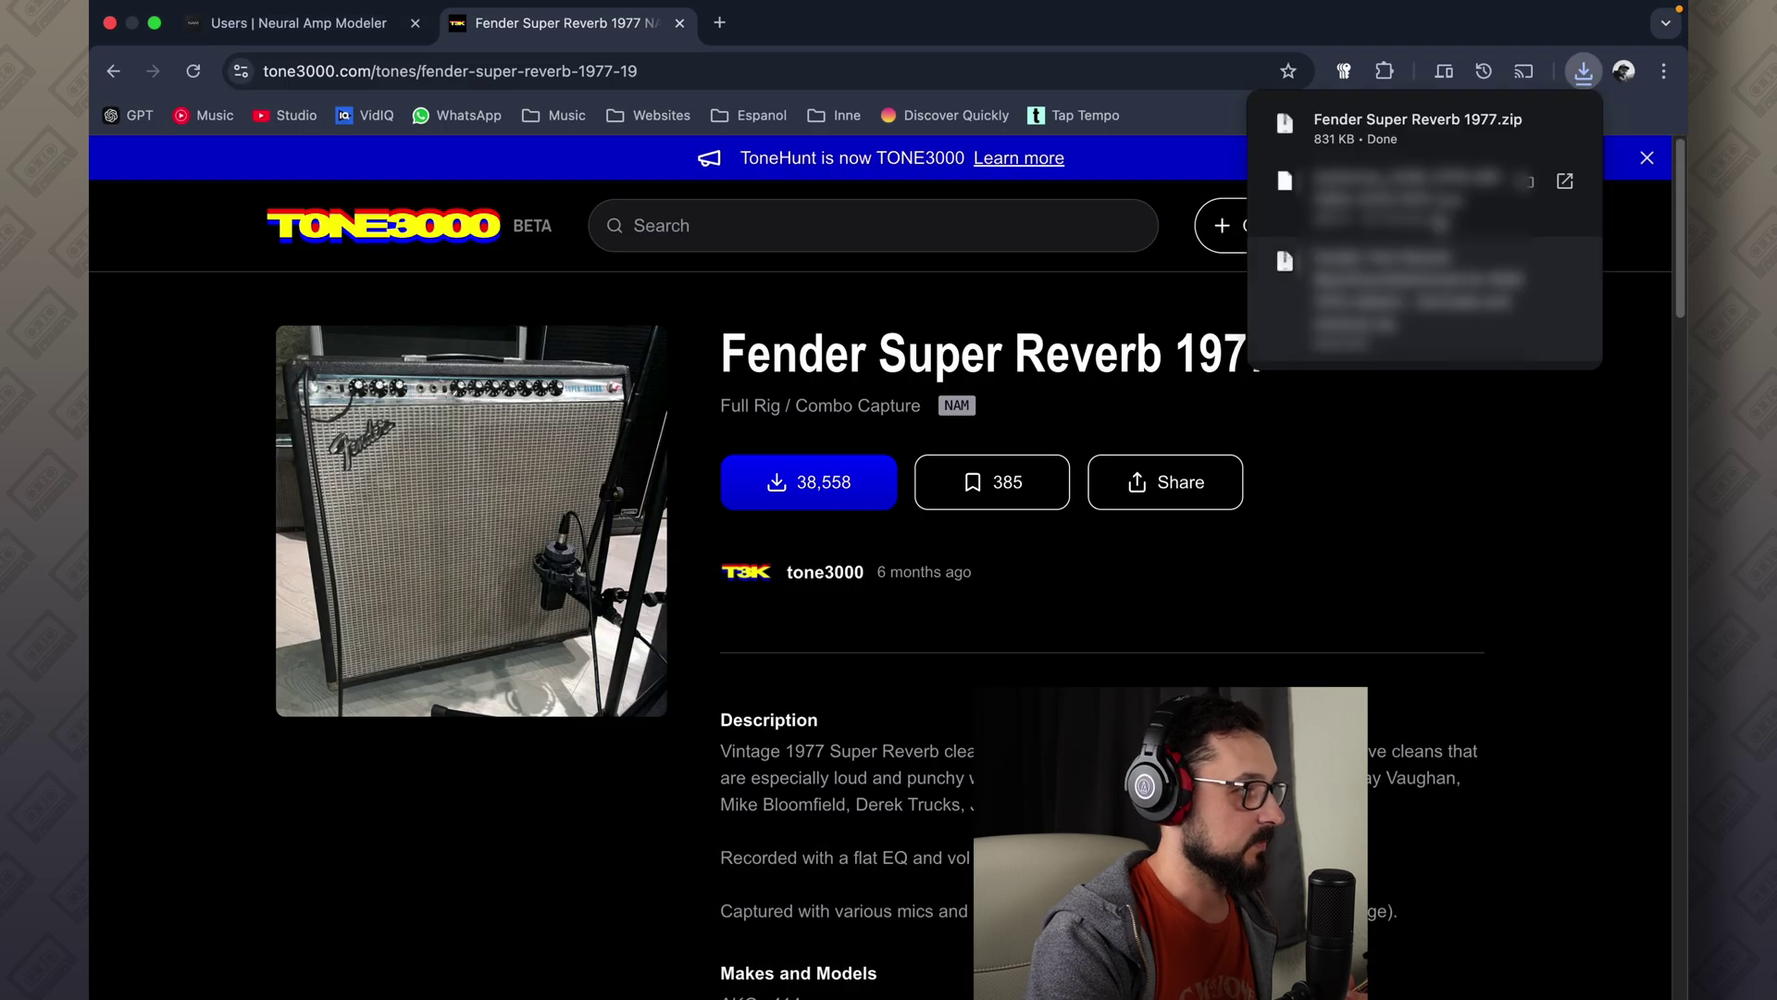
click(1407, 129)
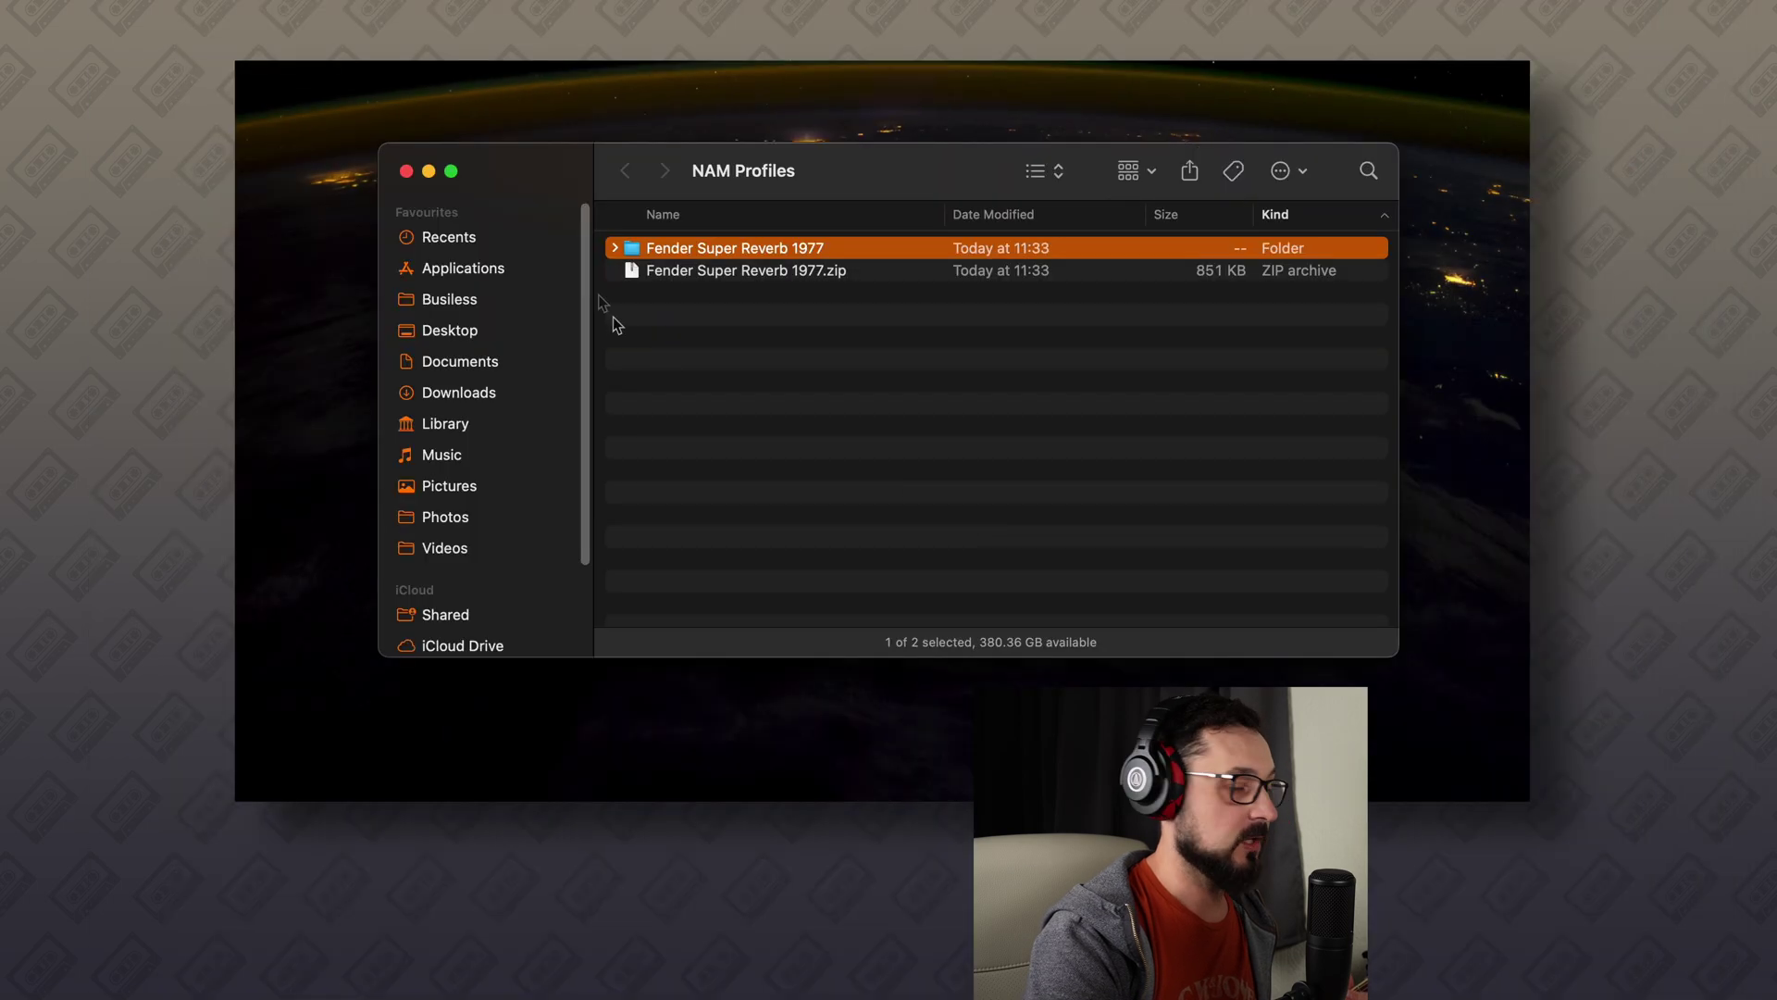
click(407, 171)
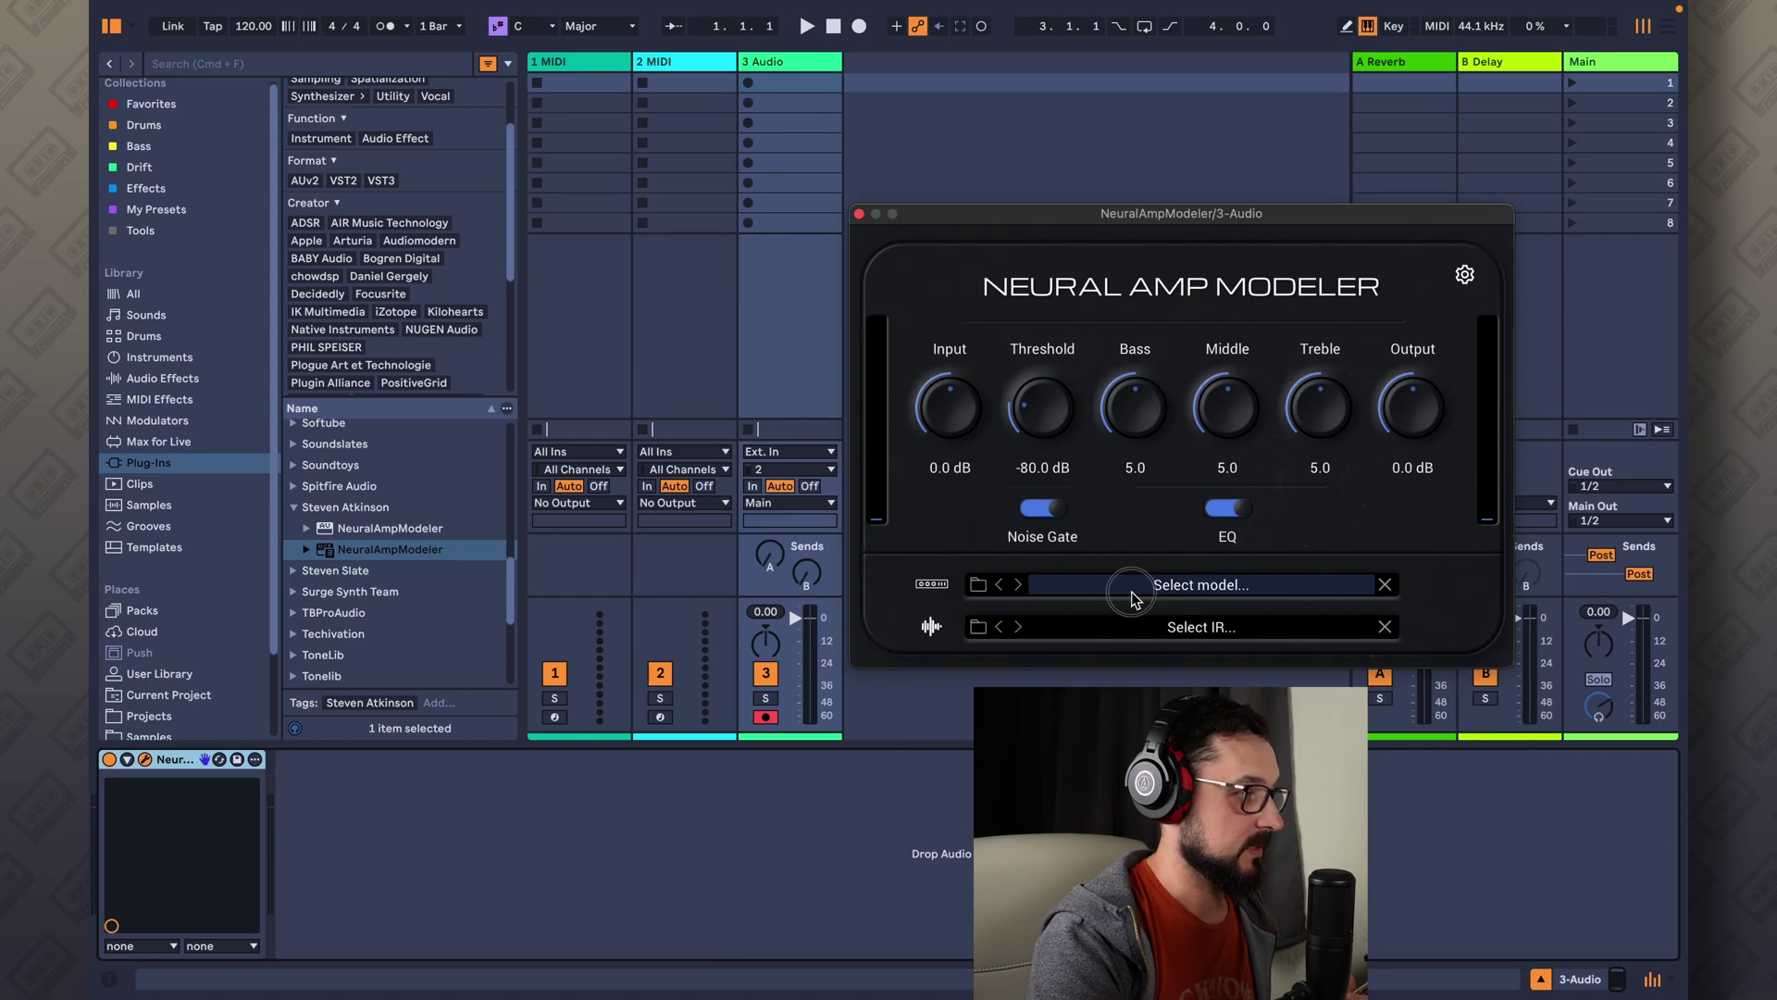
Load the AKG 414 .nam file from Music > NAM Profiles > Fender Super Reverb 1977
click(1131, 592)
click(804, 494)
double_click(1000, 409)
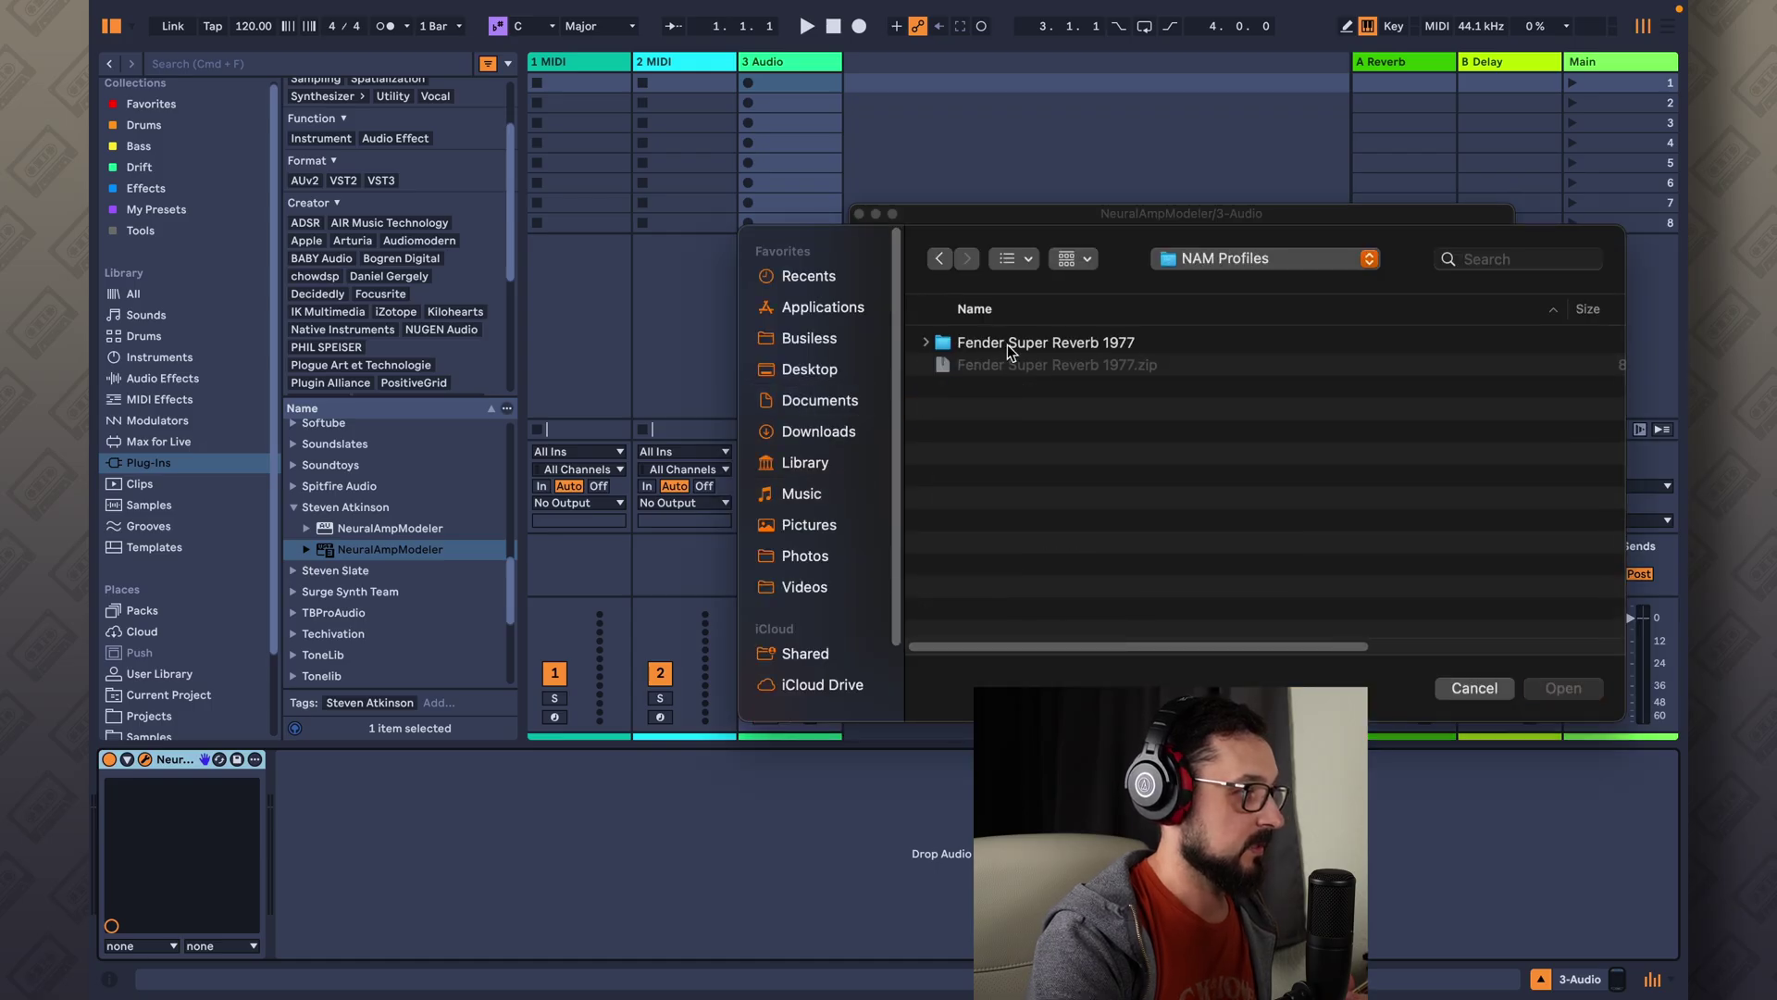
double_click(1009, 343)
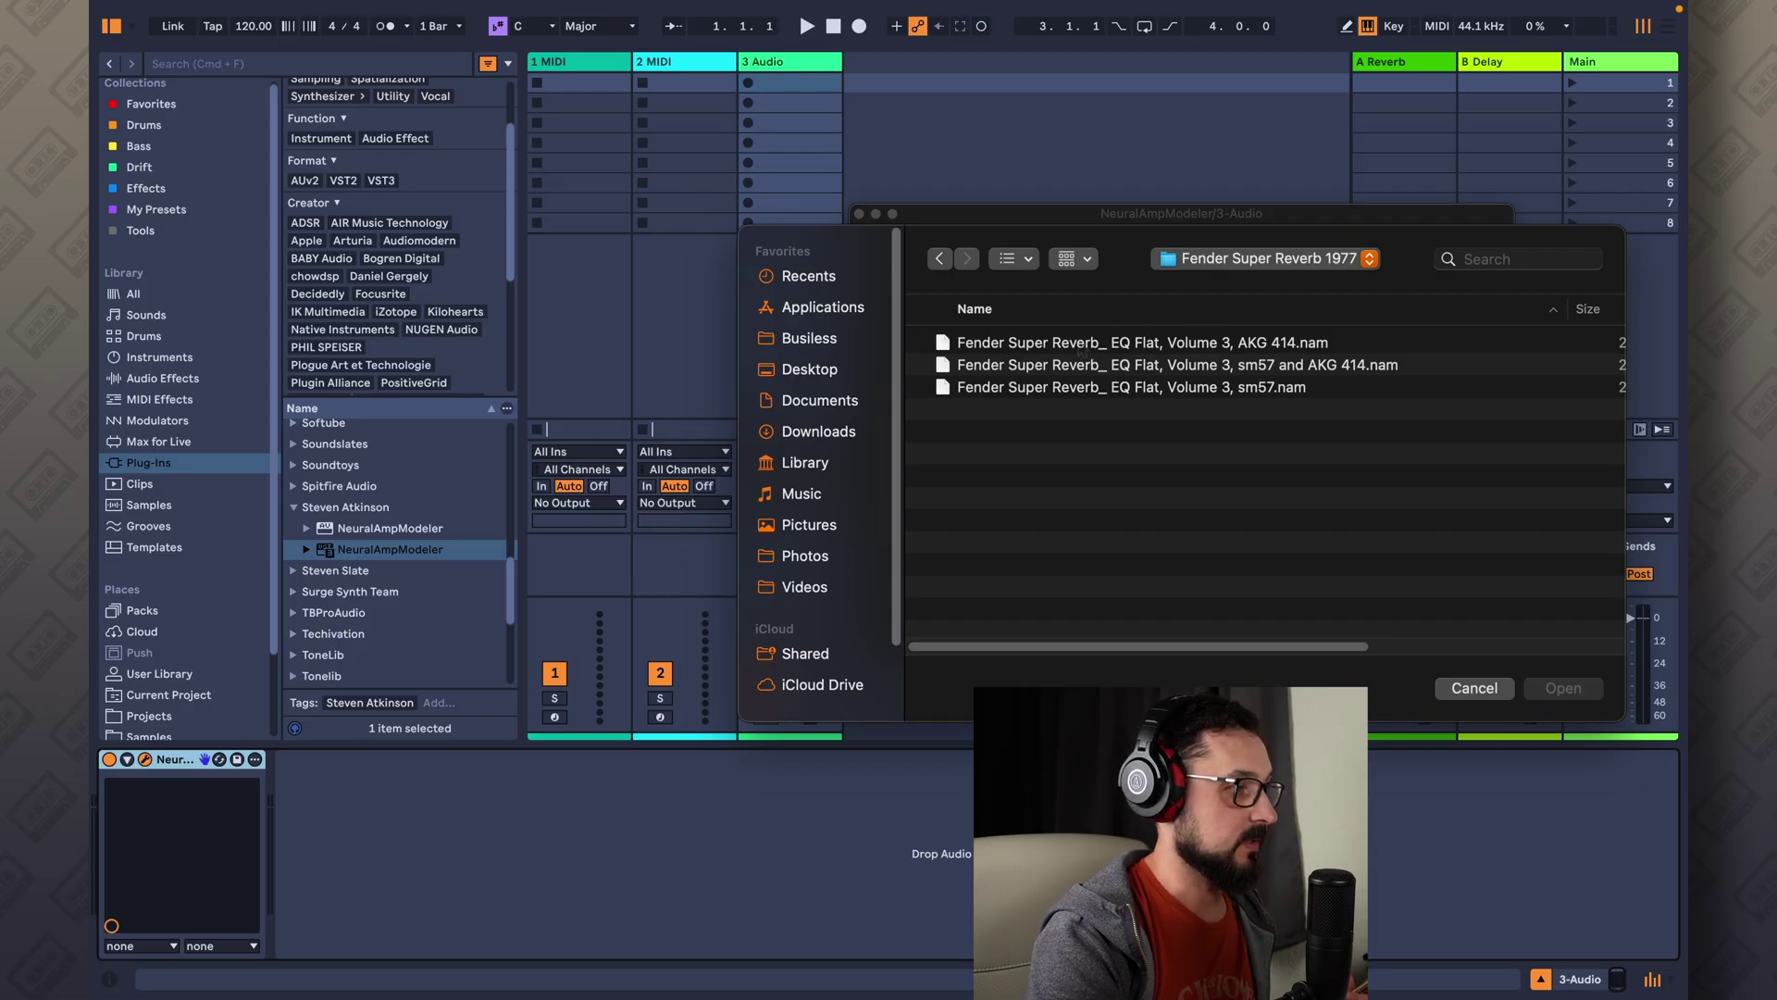
double_click(1081, 348)
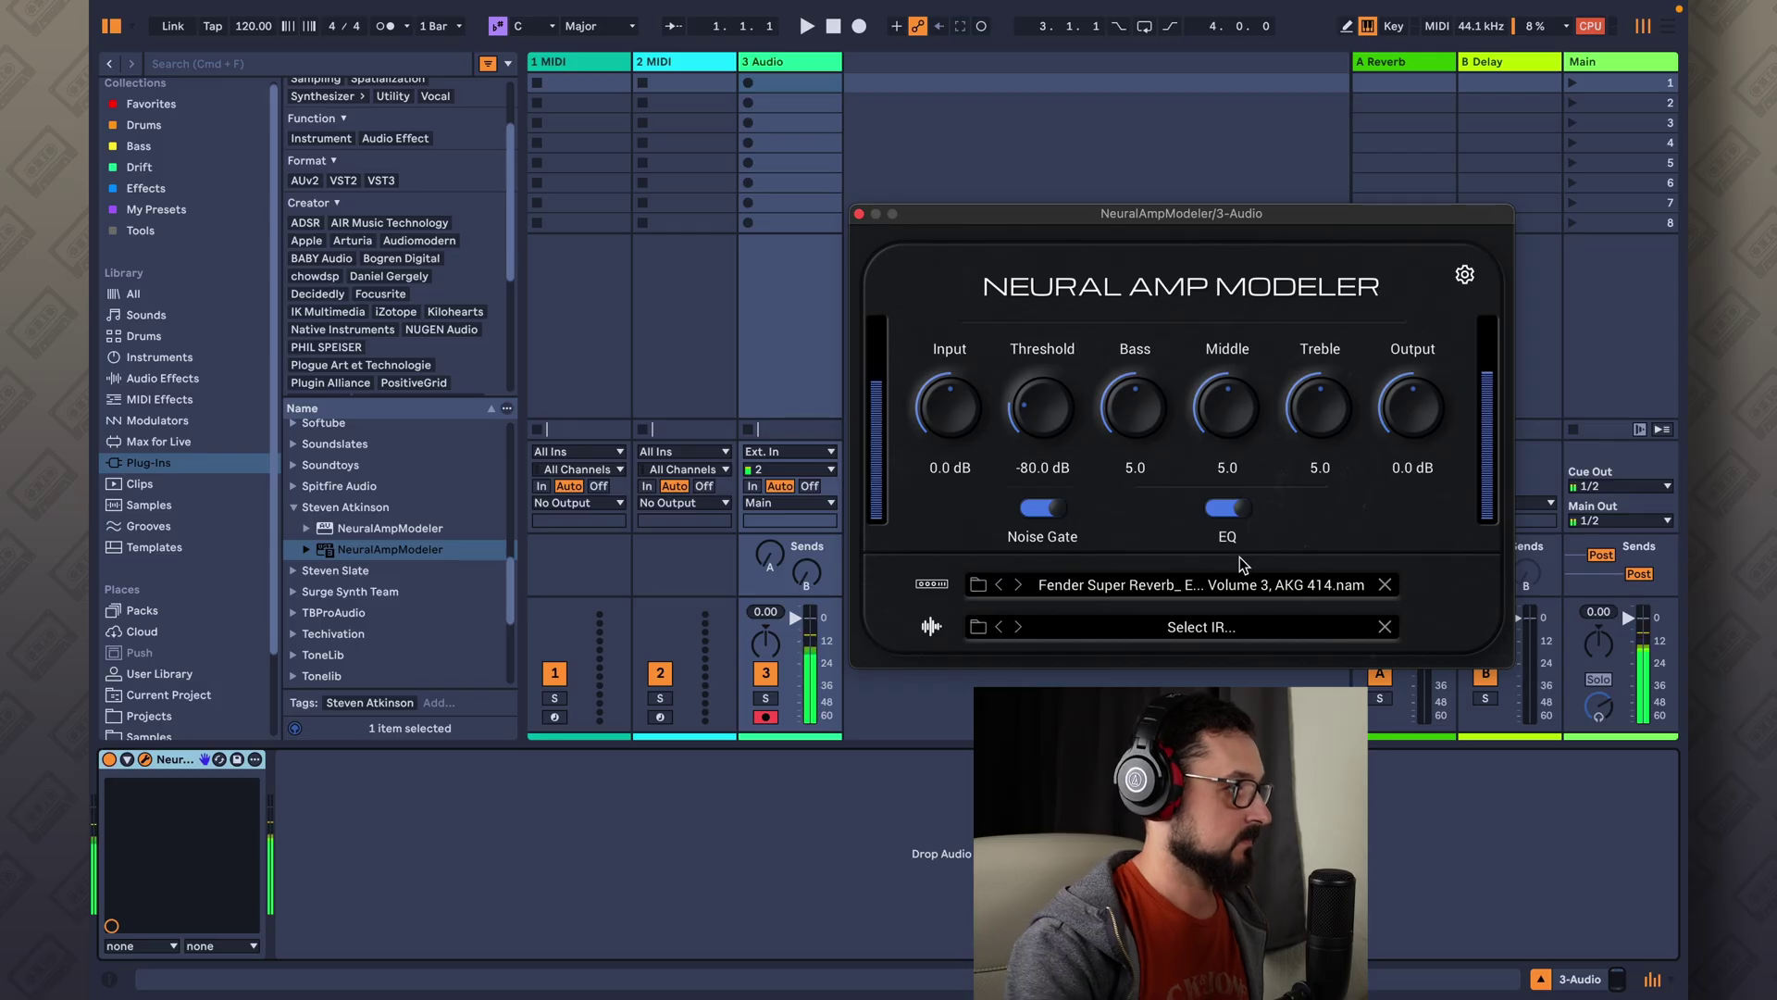
Bypass and re-enable the amp, then step to the sm57 and AKG 414 Fender capture
click(110, 760)
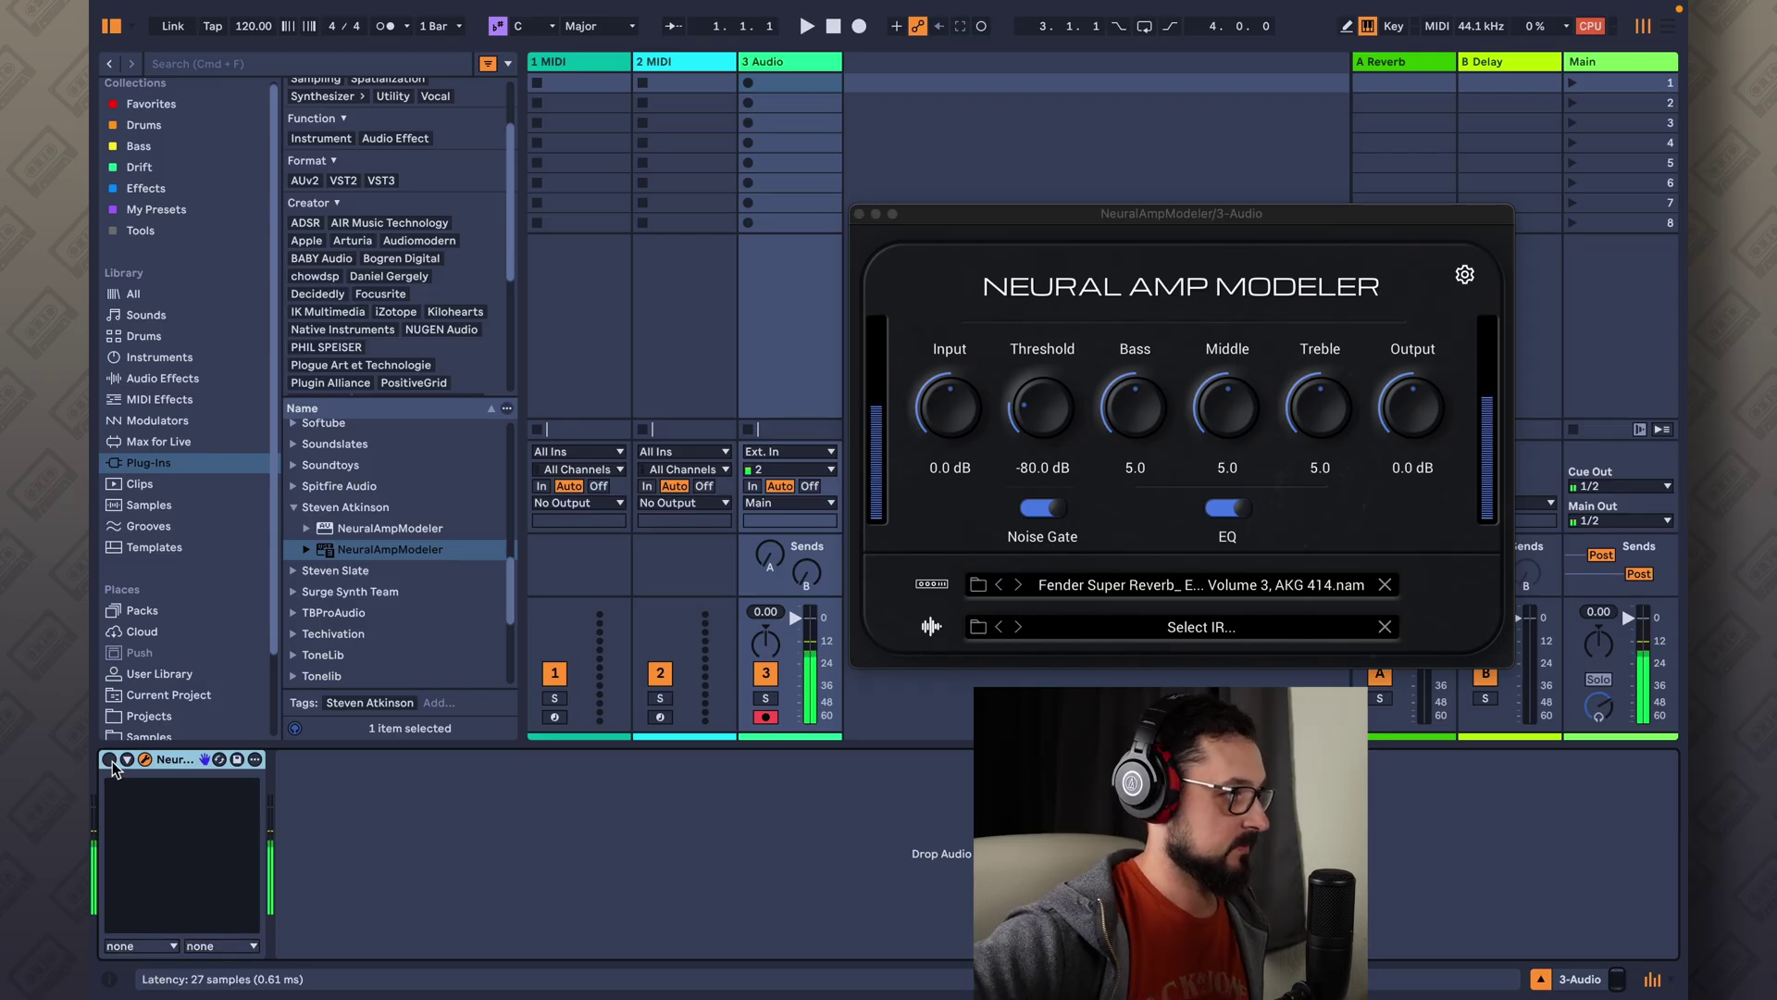
click(110, 760)
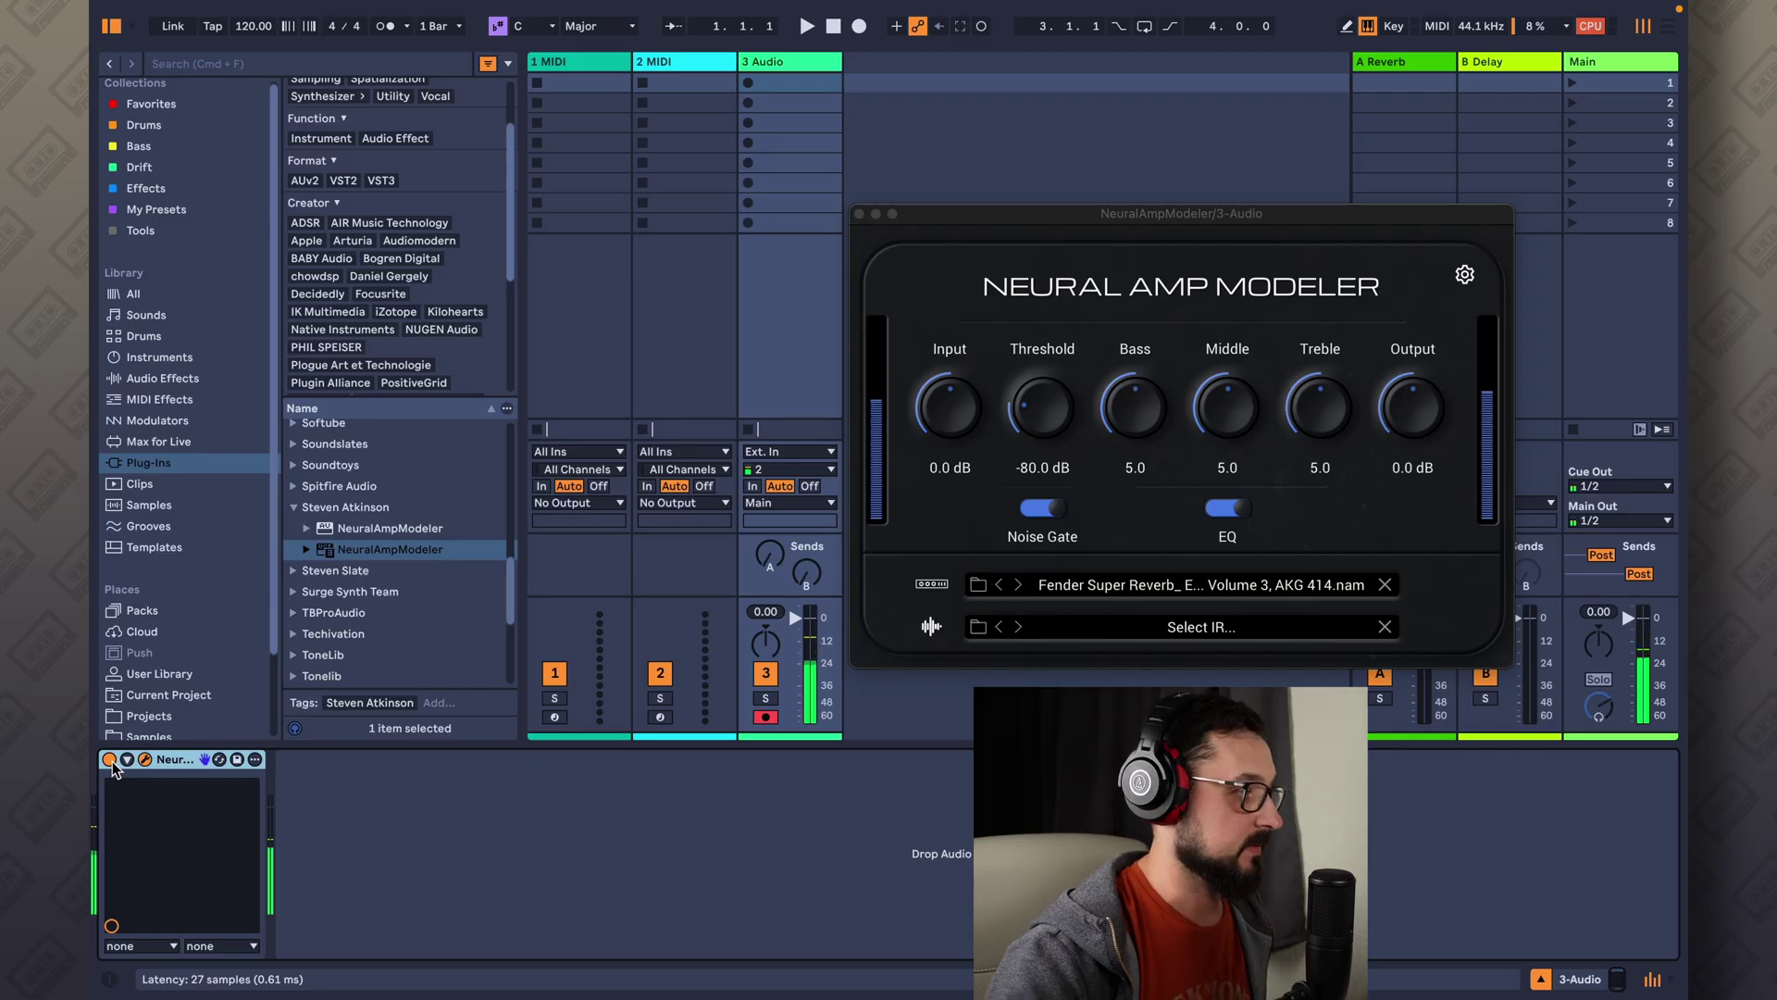
click(1018, 584)
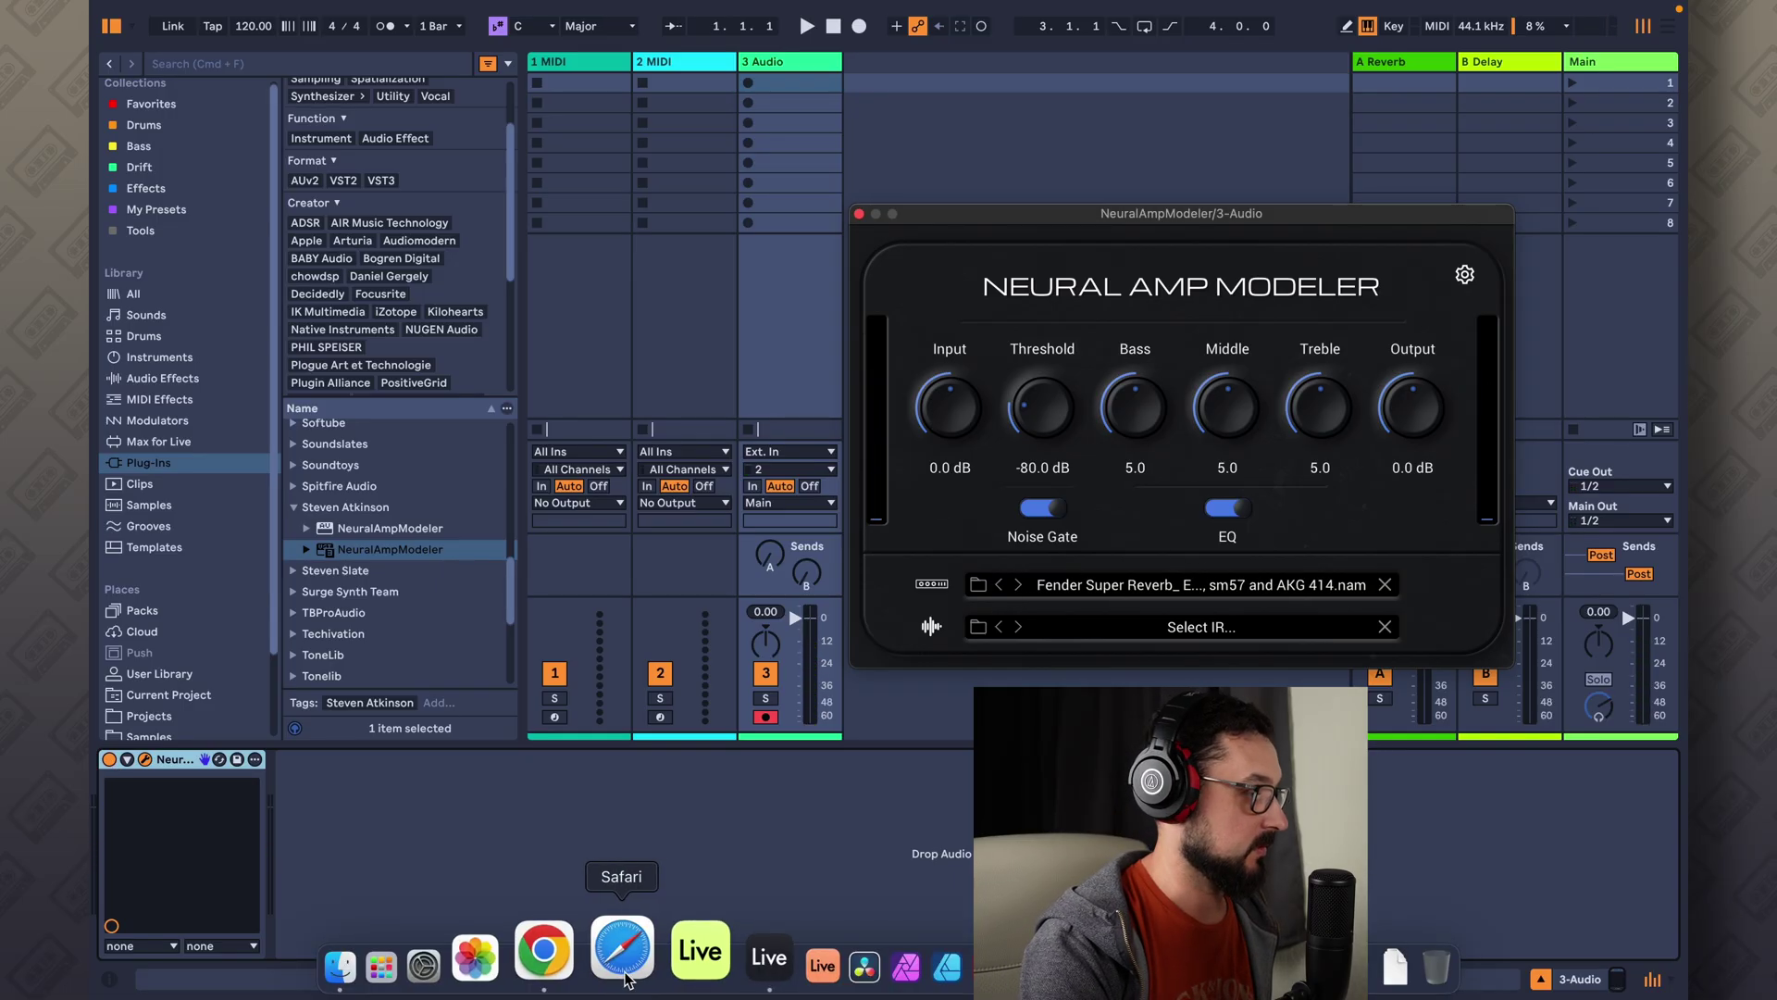
In the browser, go to TONE3000's Browse page and search tones for 'soldano'
click(578, 959)
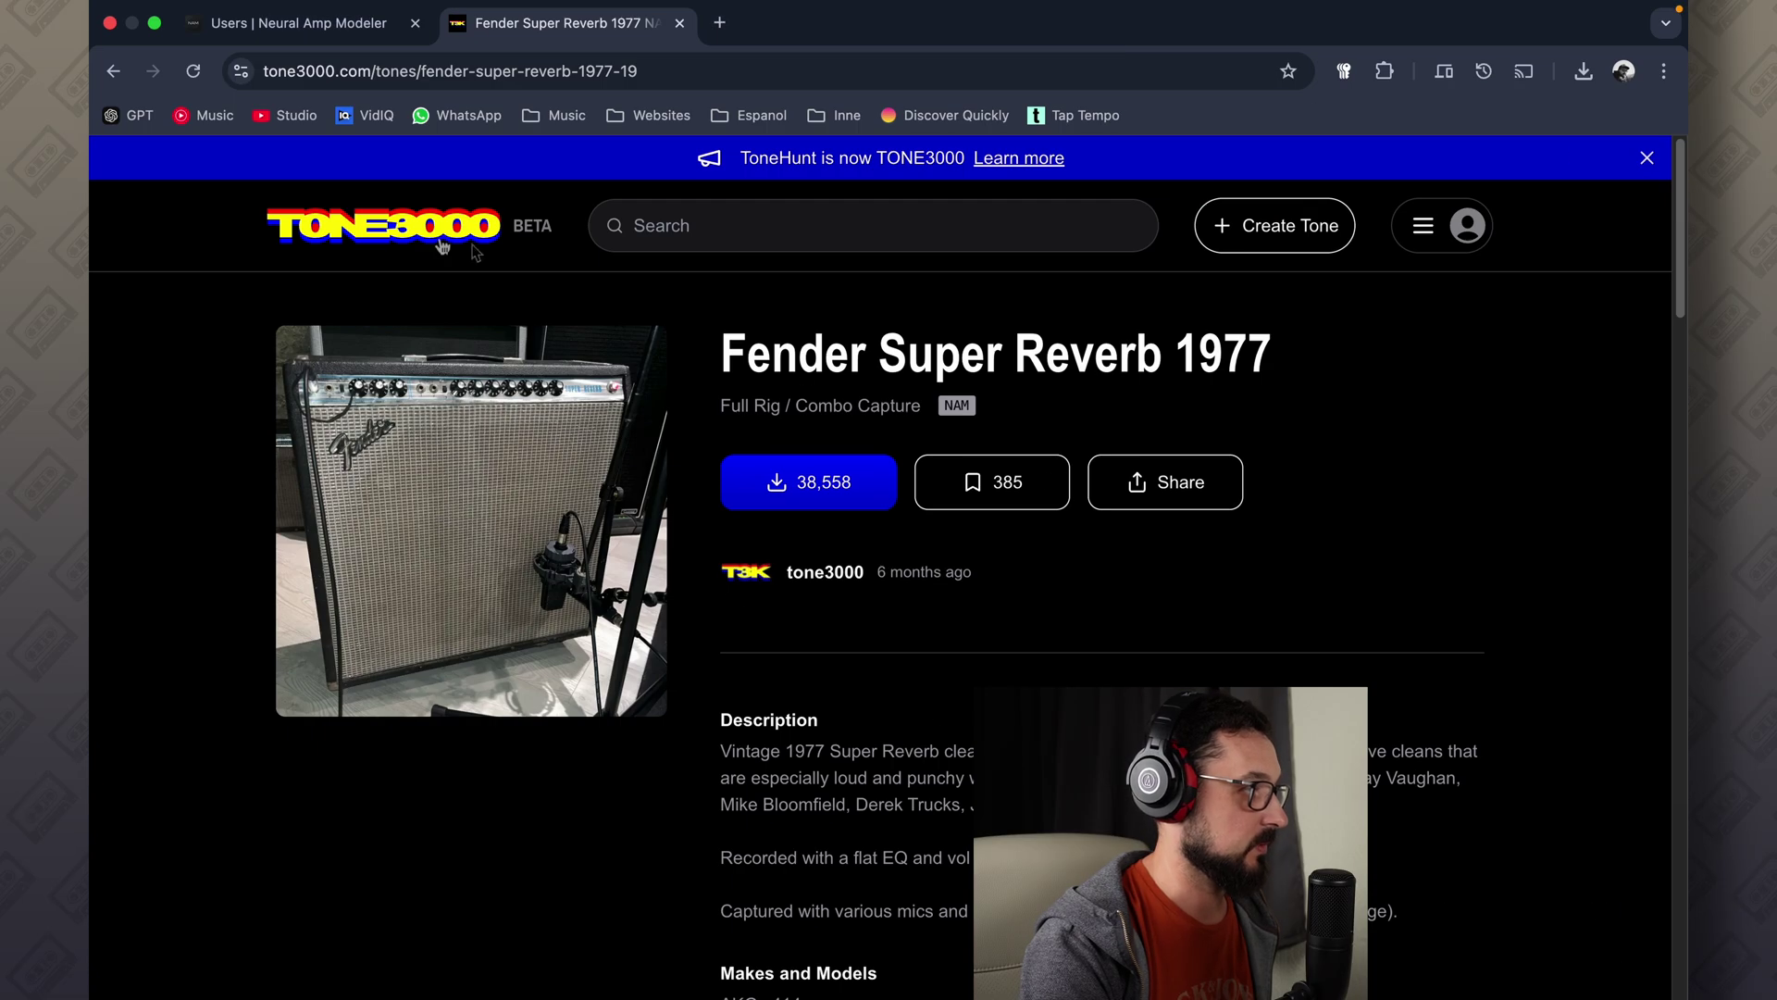
click(442, 246)
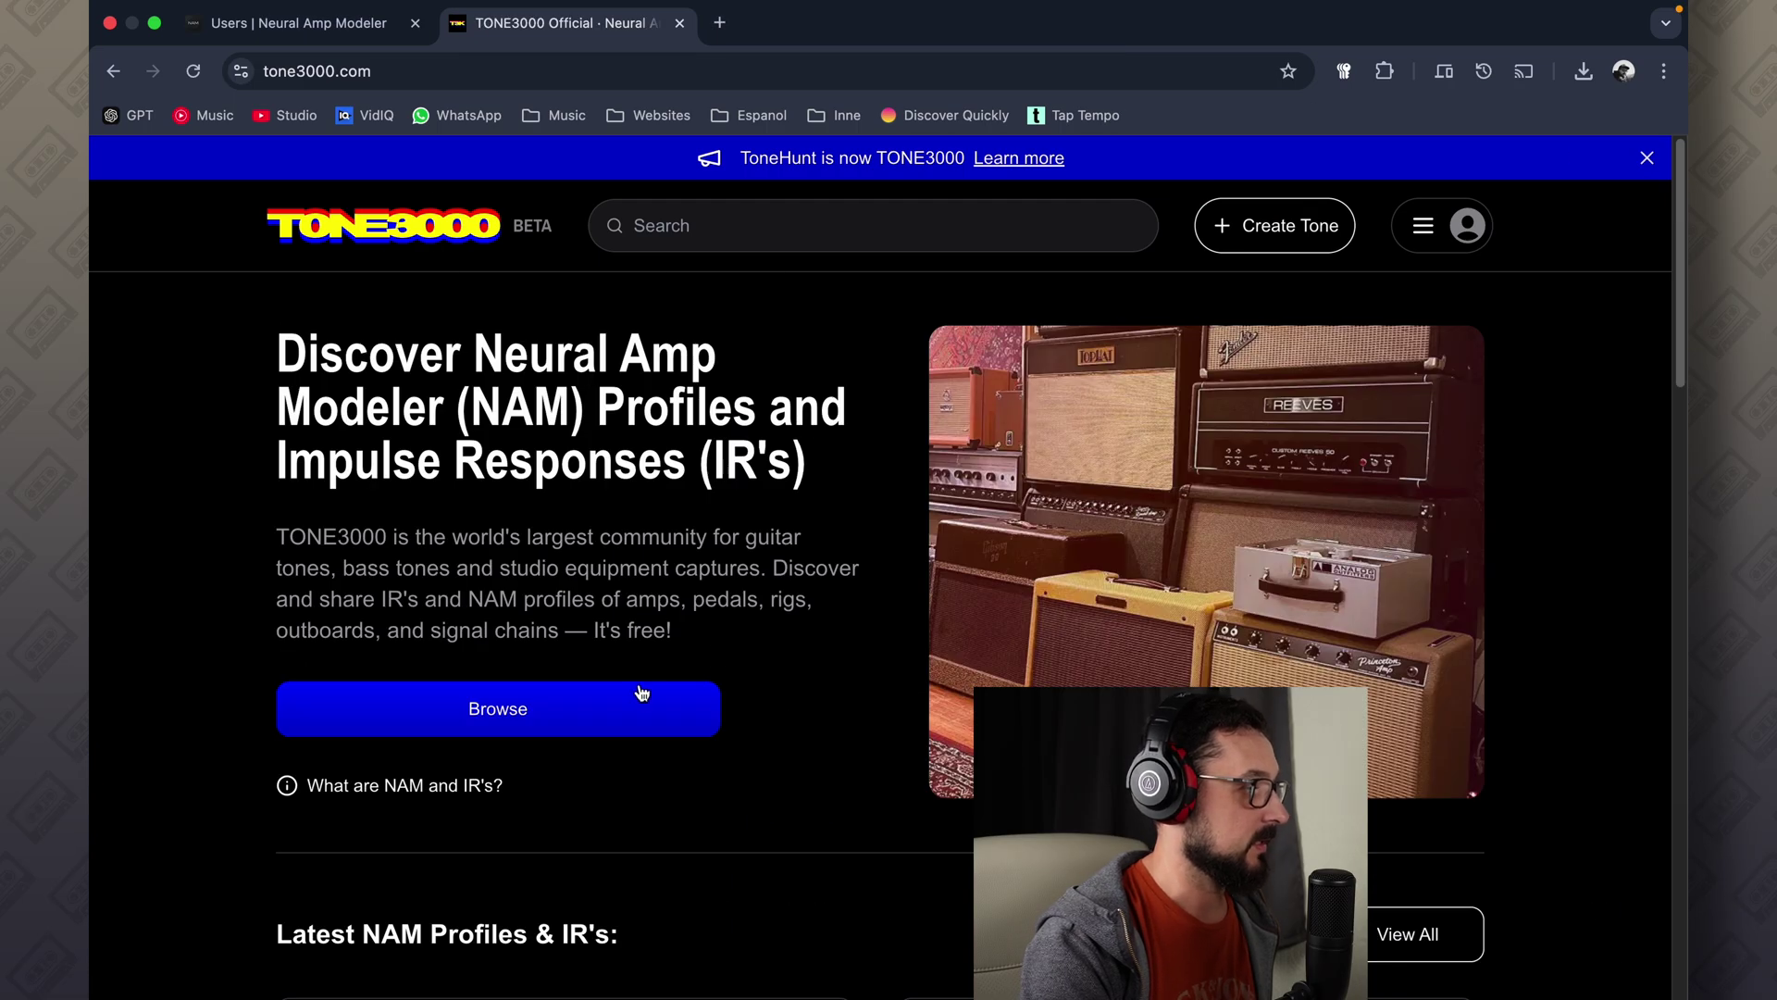
click(638, 696)
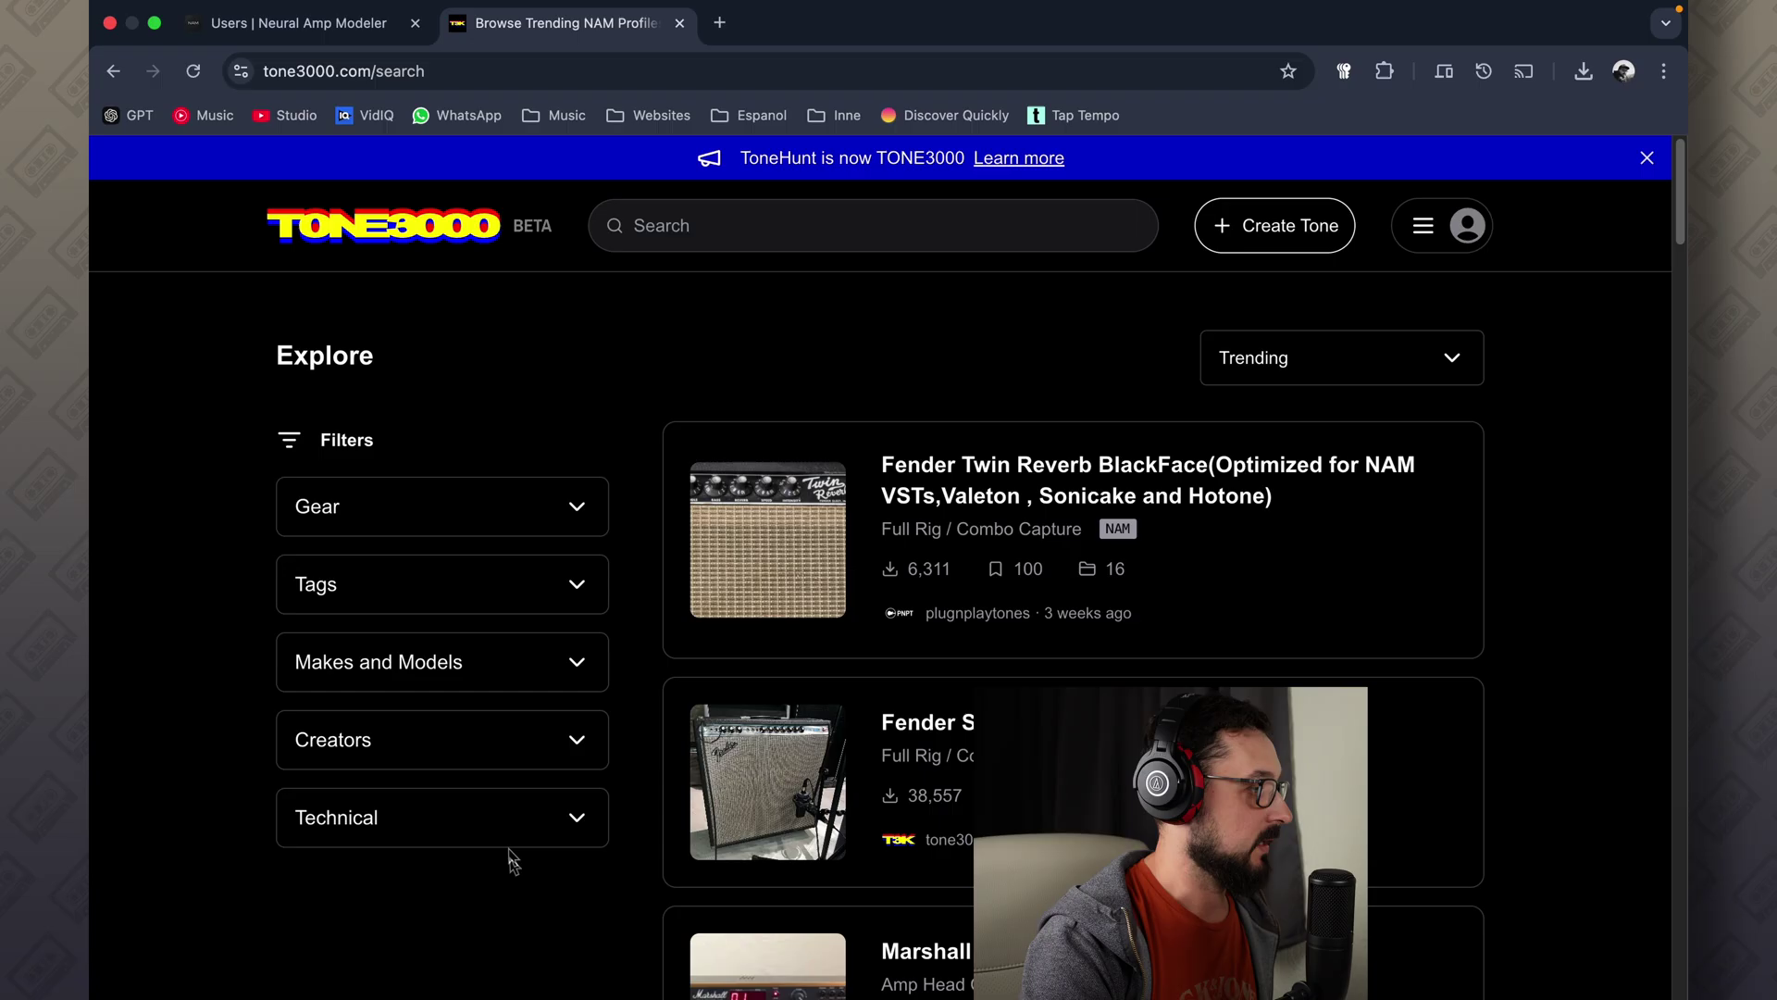
click(888, 225)
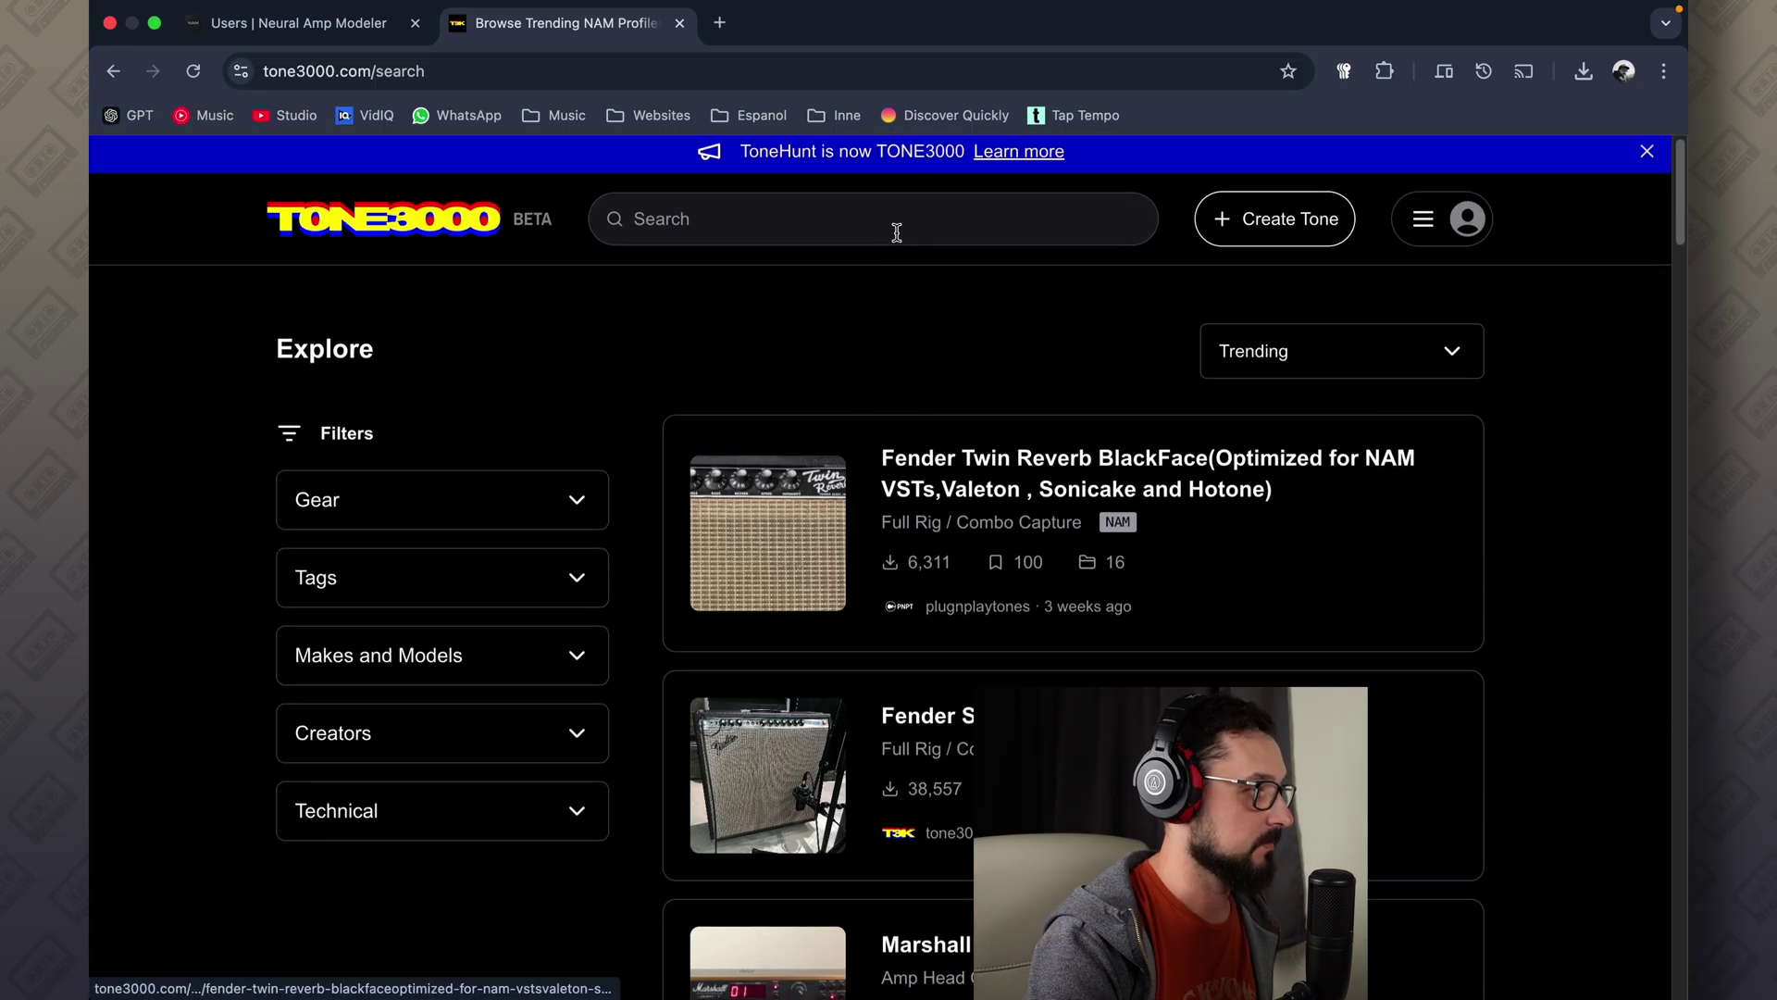
text(soldano)
key(Return)
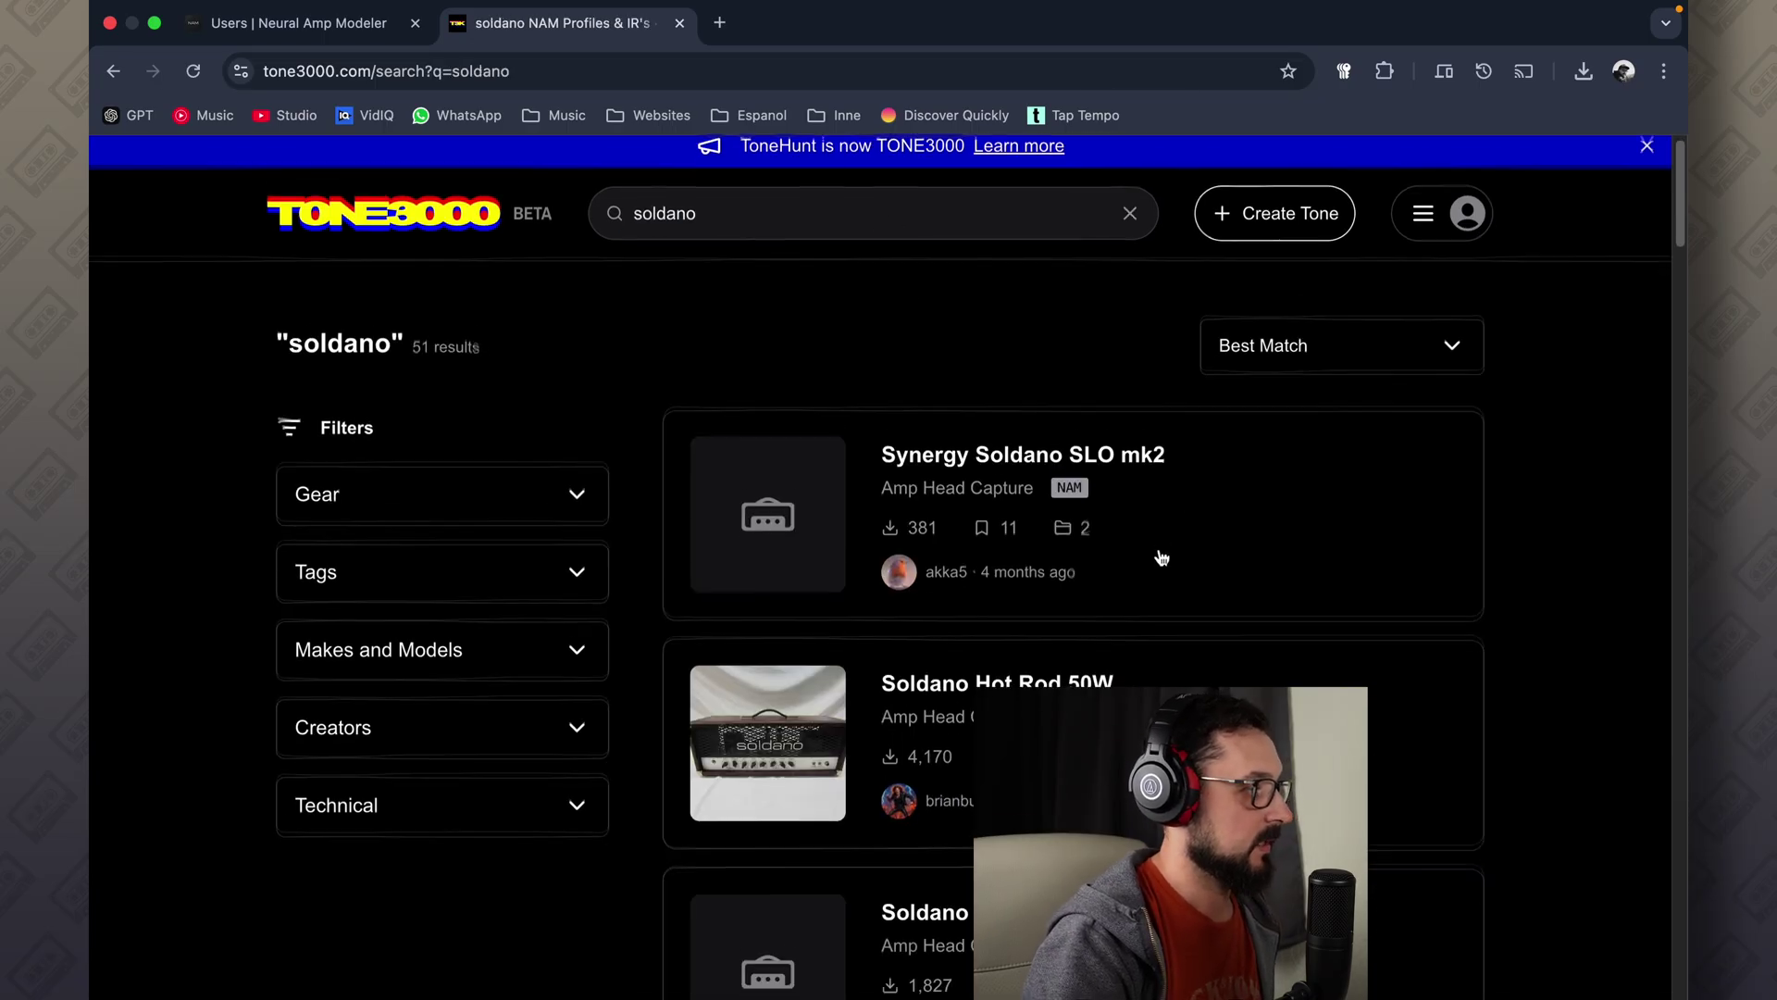
scroll(1162, 555, down, 5)
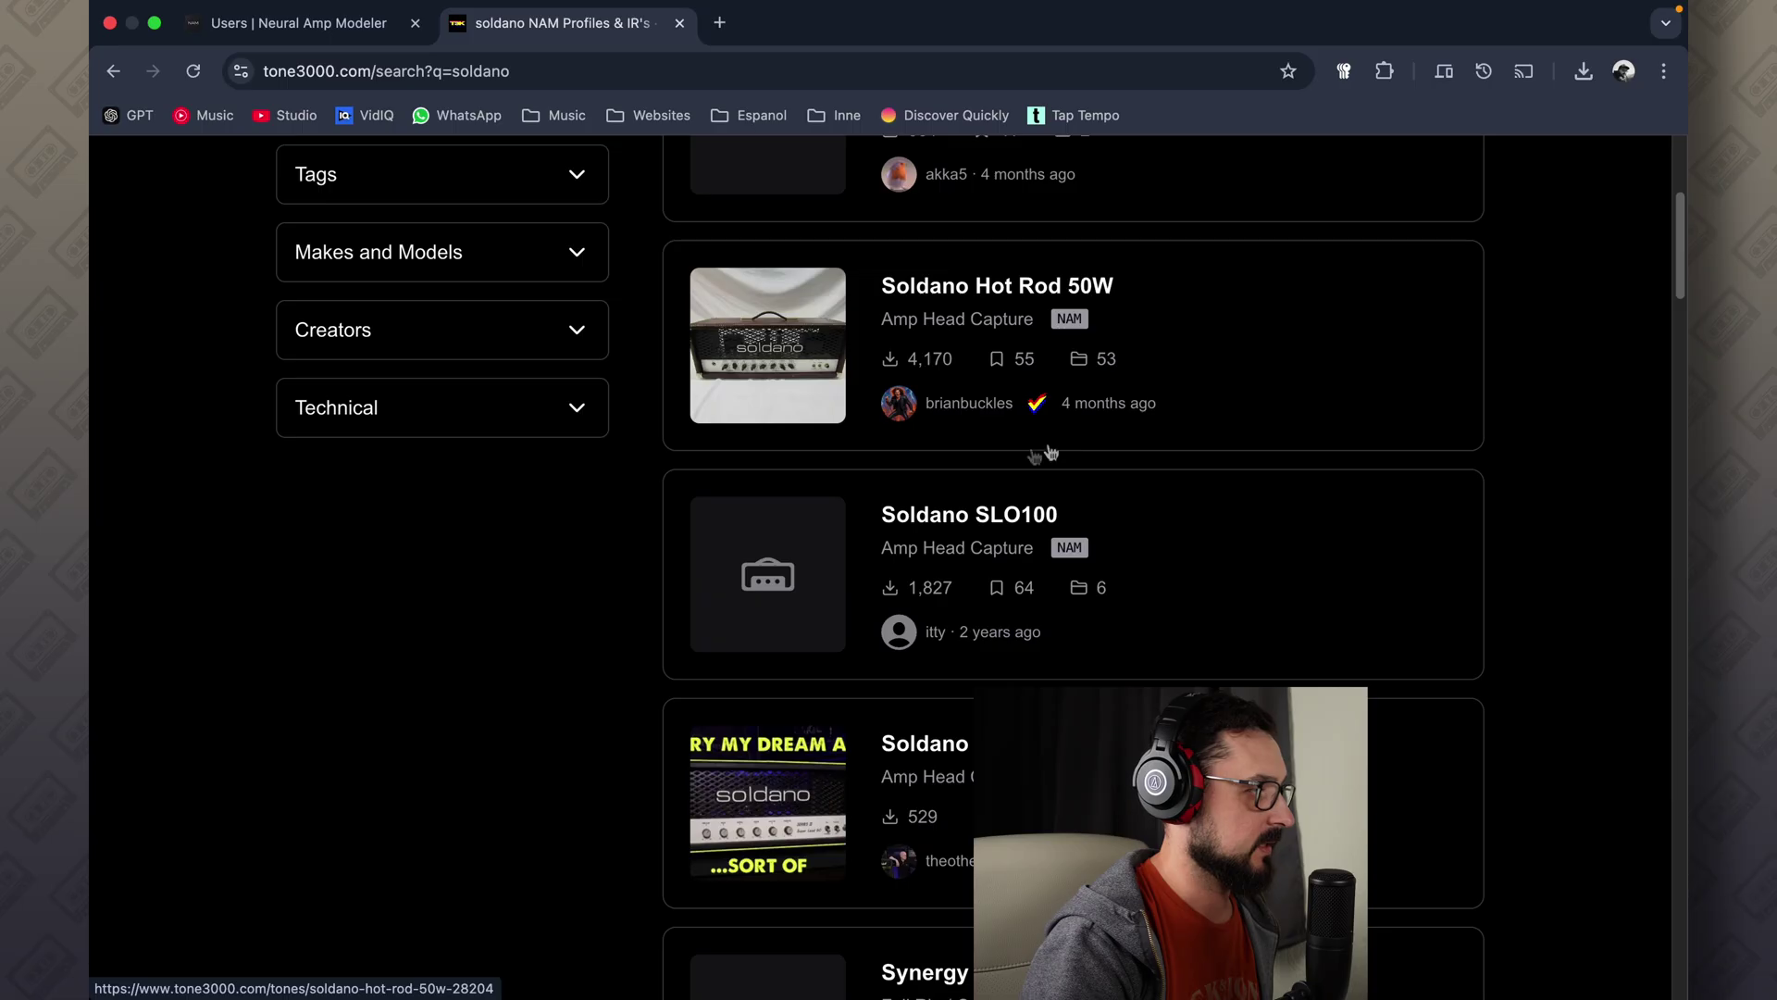
scroll(439, 312, down, 2)
scroll(439, 312, up, 7)
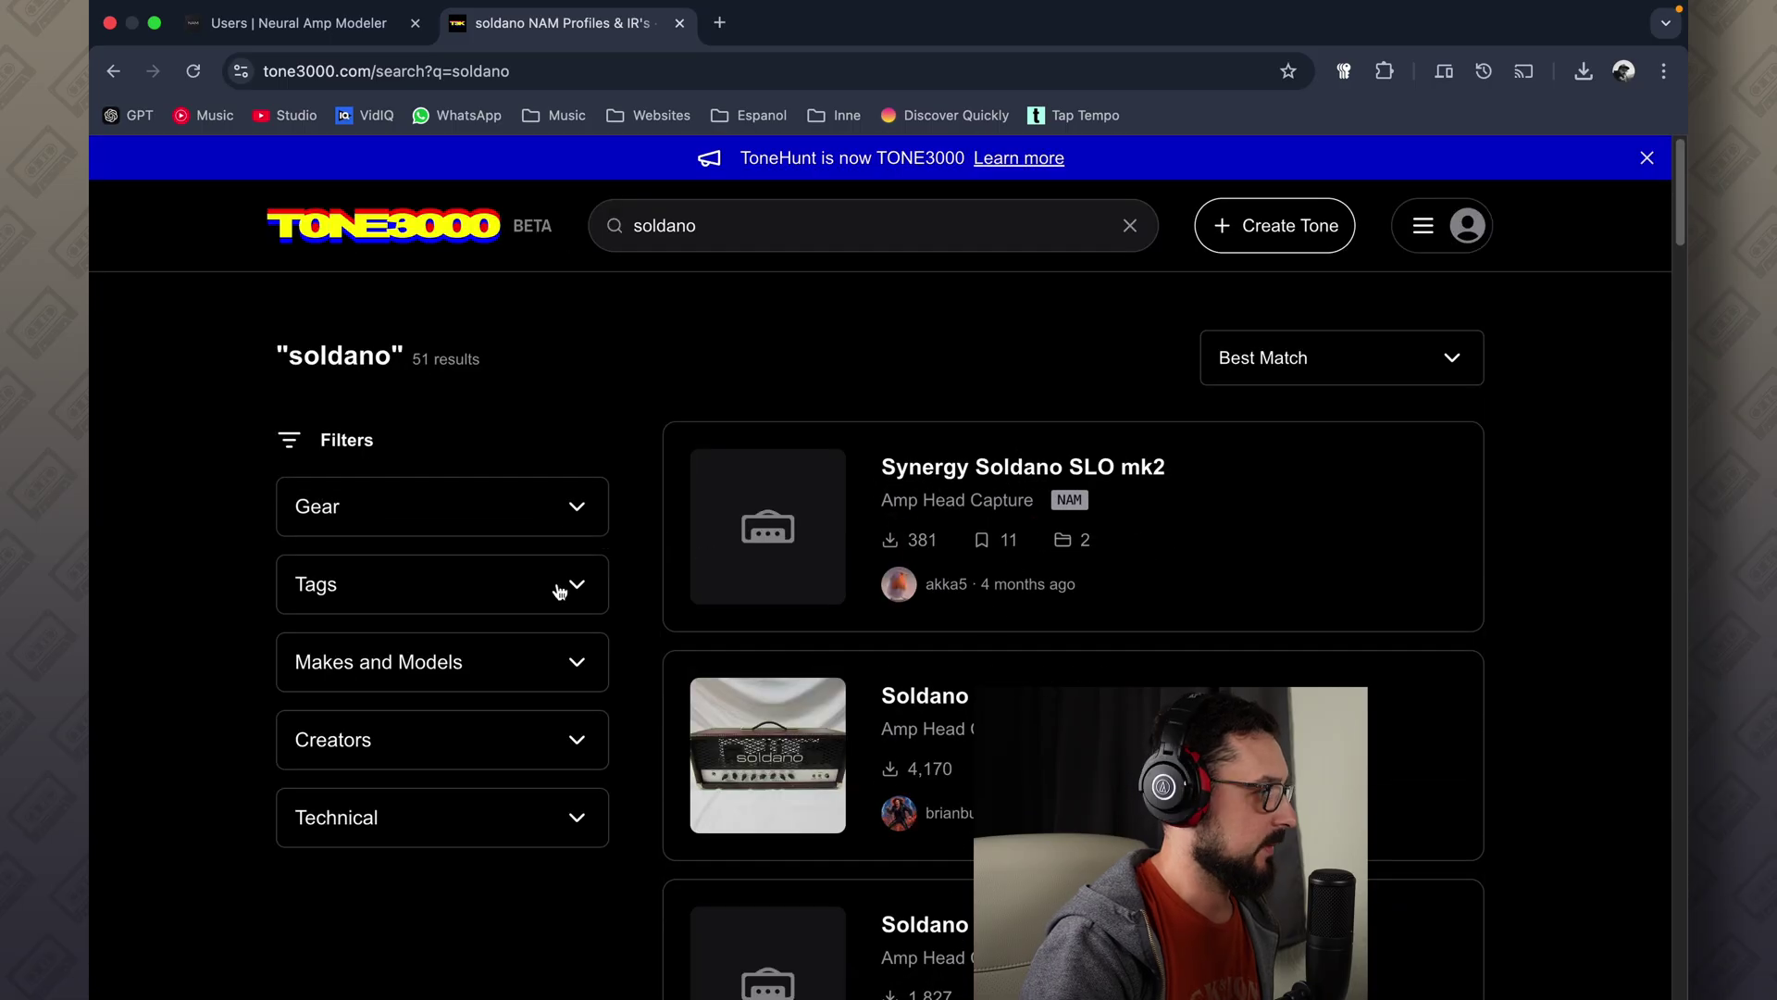
Filter the Gear results to Full Rig / Combo and open the SinMix Soldano Slo100 profile's model list
click(398, 506)
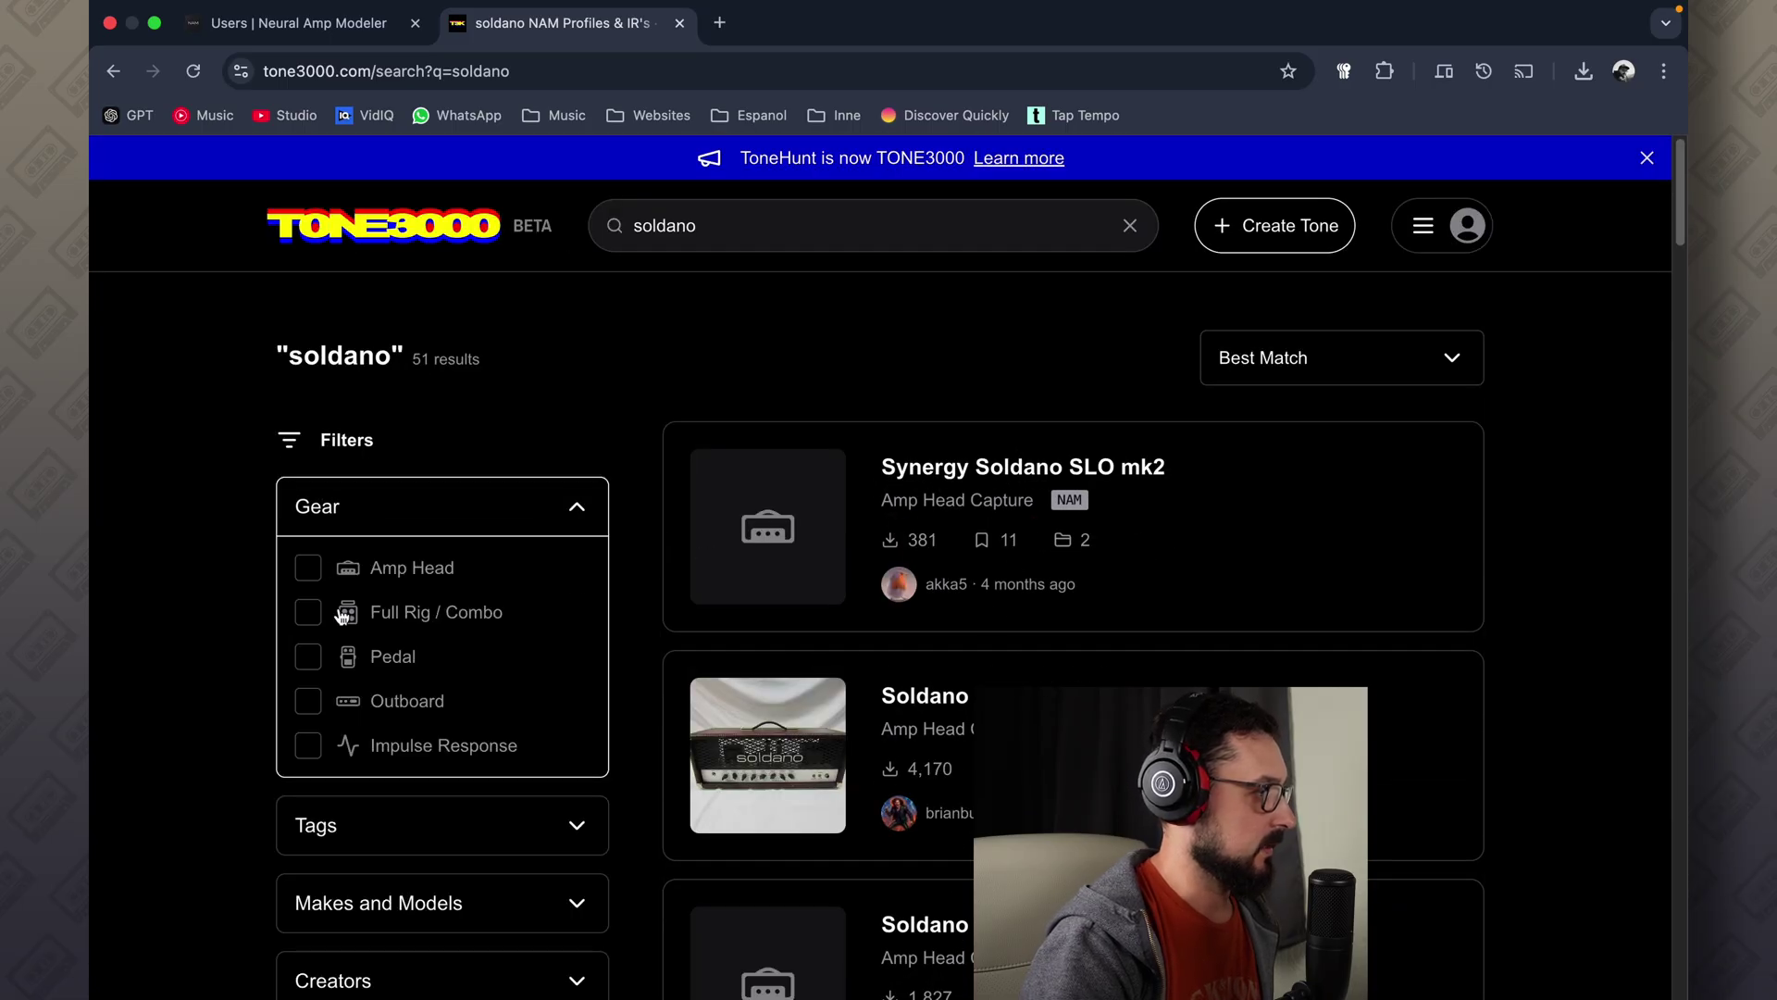
click(307, 612)
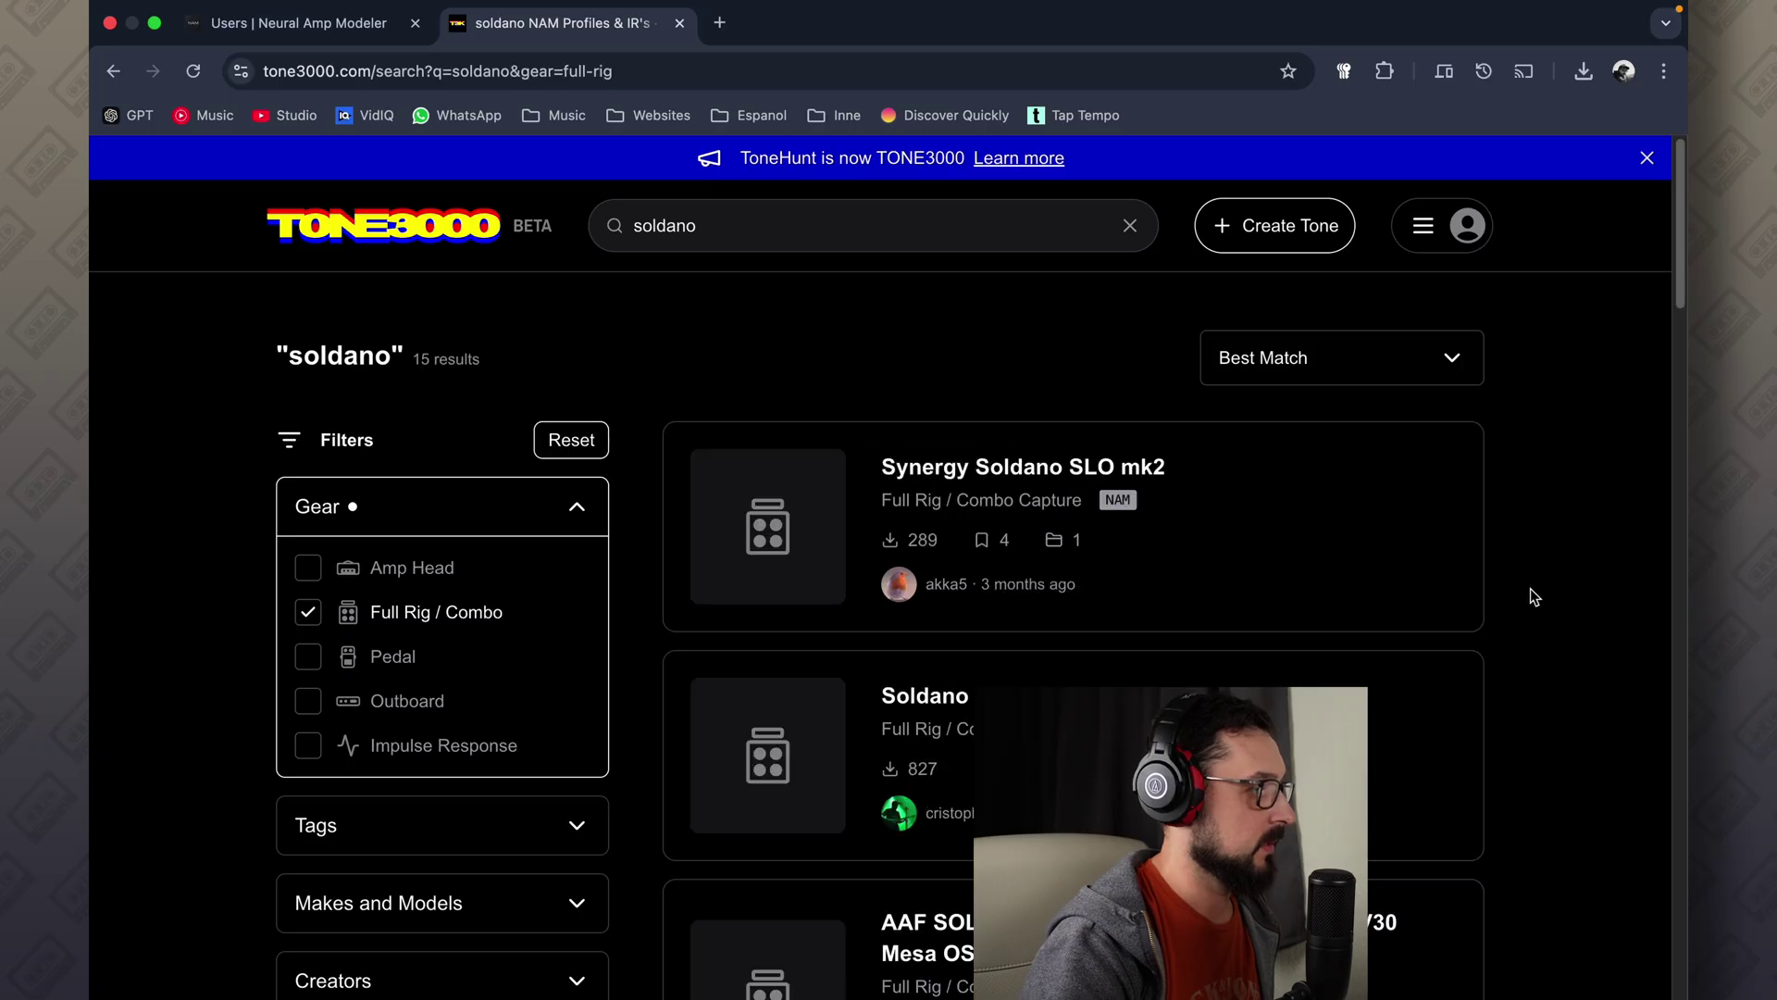
scroll(1015, 401, down, 15)
click(1015, 401)
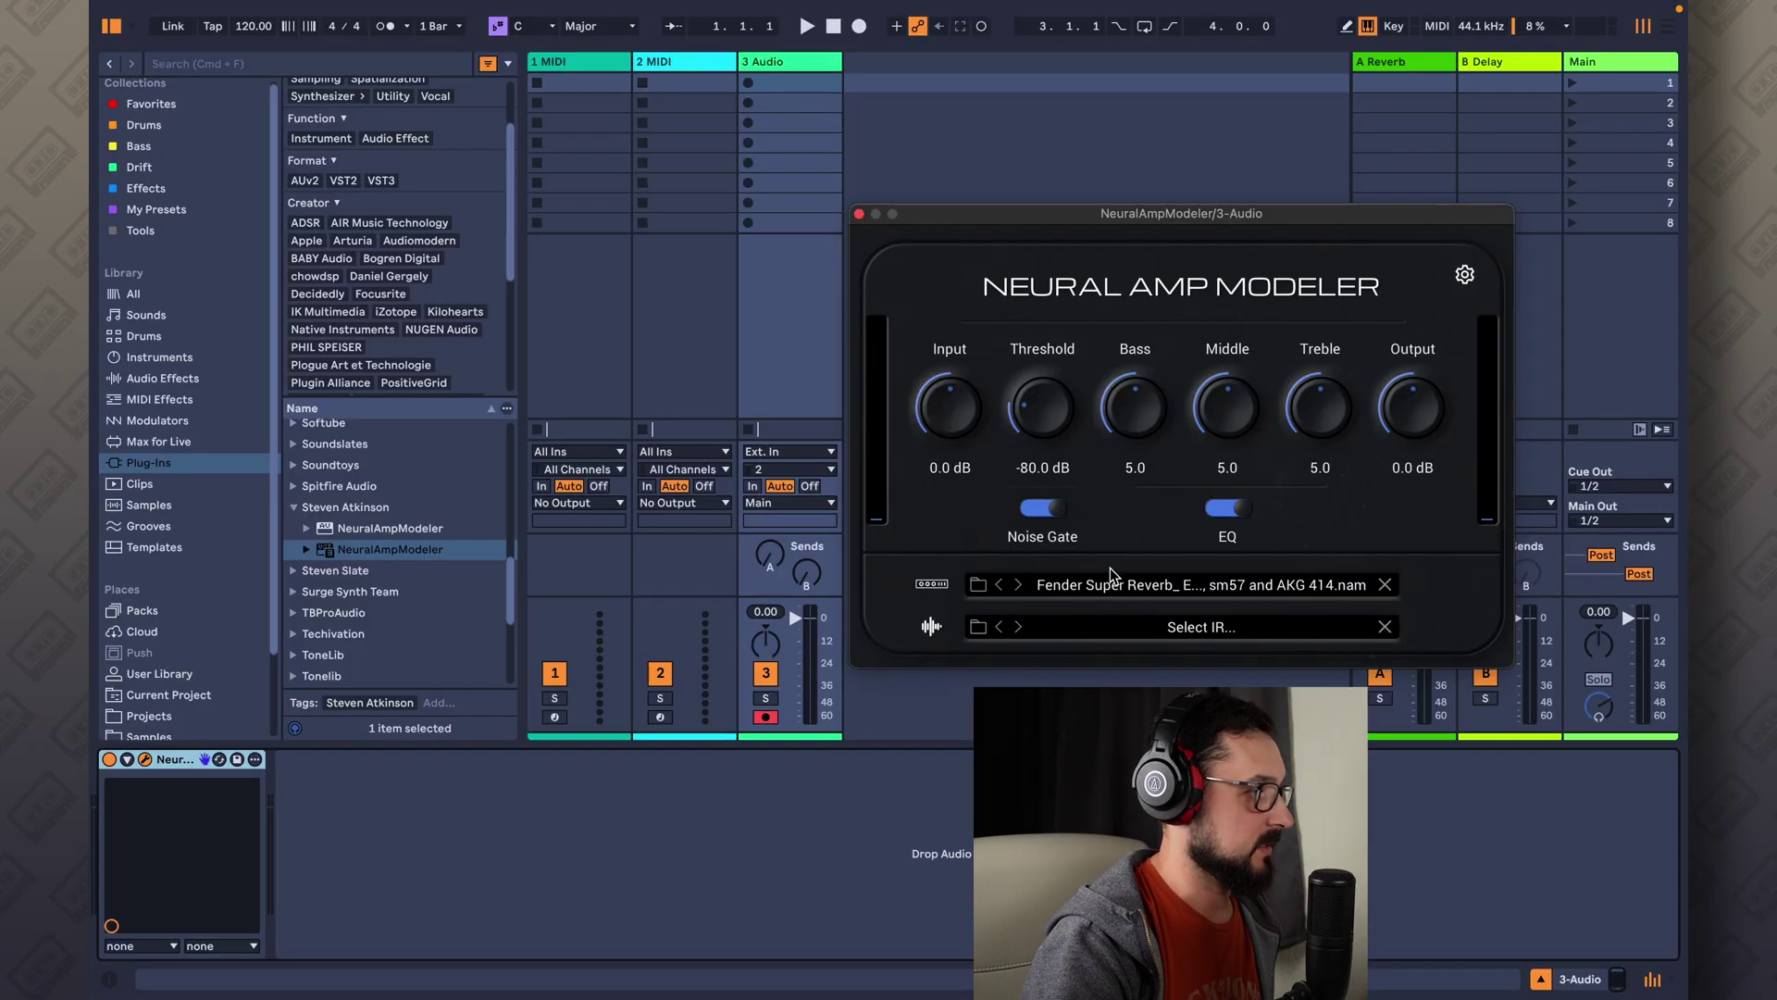
click(1112, 583)
Load SinMix Soldano SLO100.nam from NAM Profiles and set the noise gate threshold to -94.1 dB
click(1103, 587)
click(979, 585)
key(super+Up)
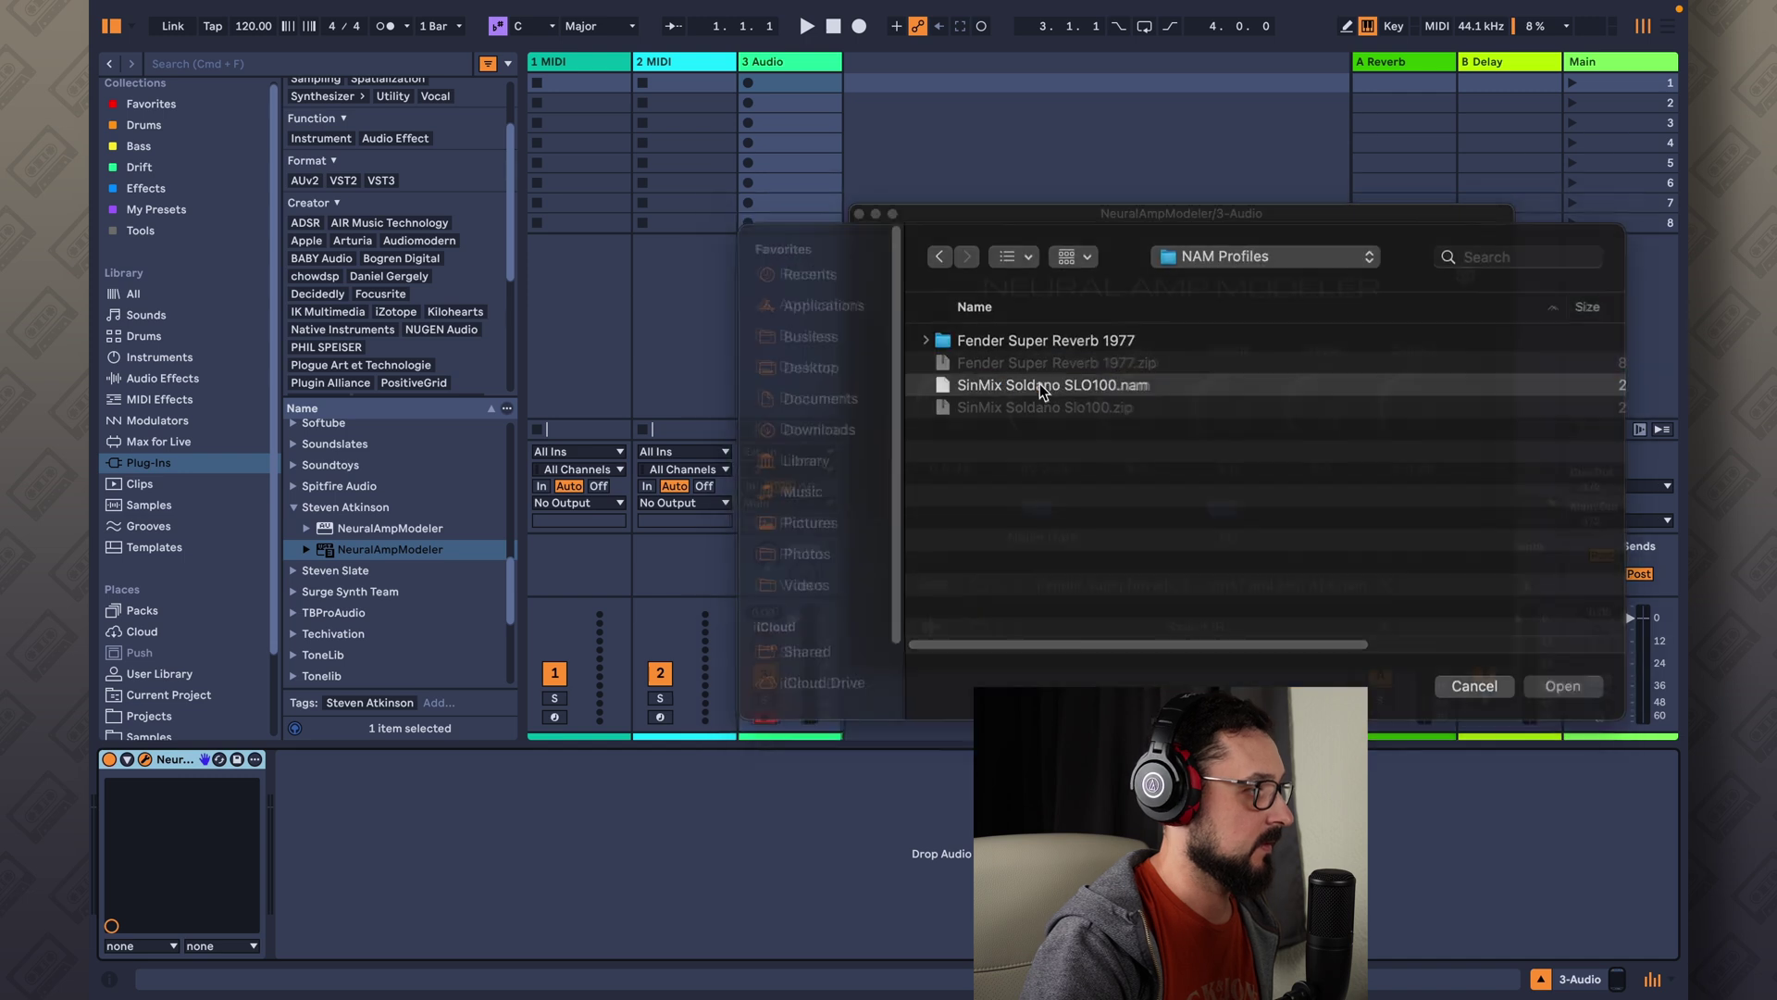
double_click(1064, 391)
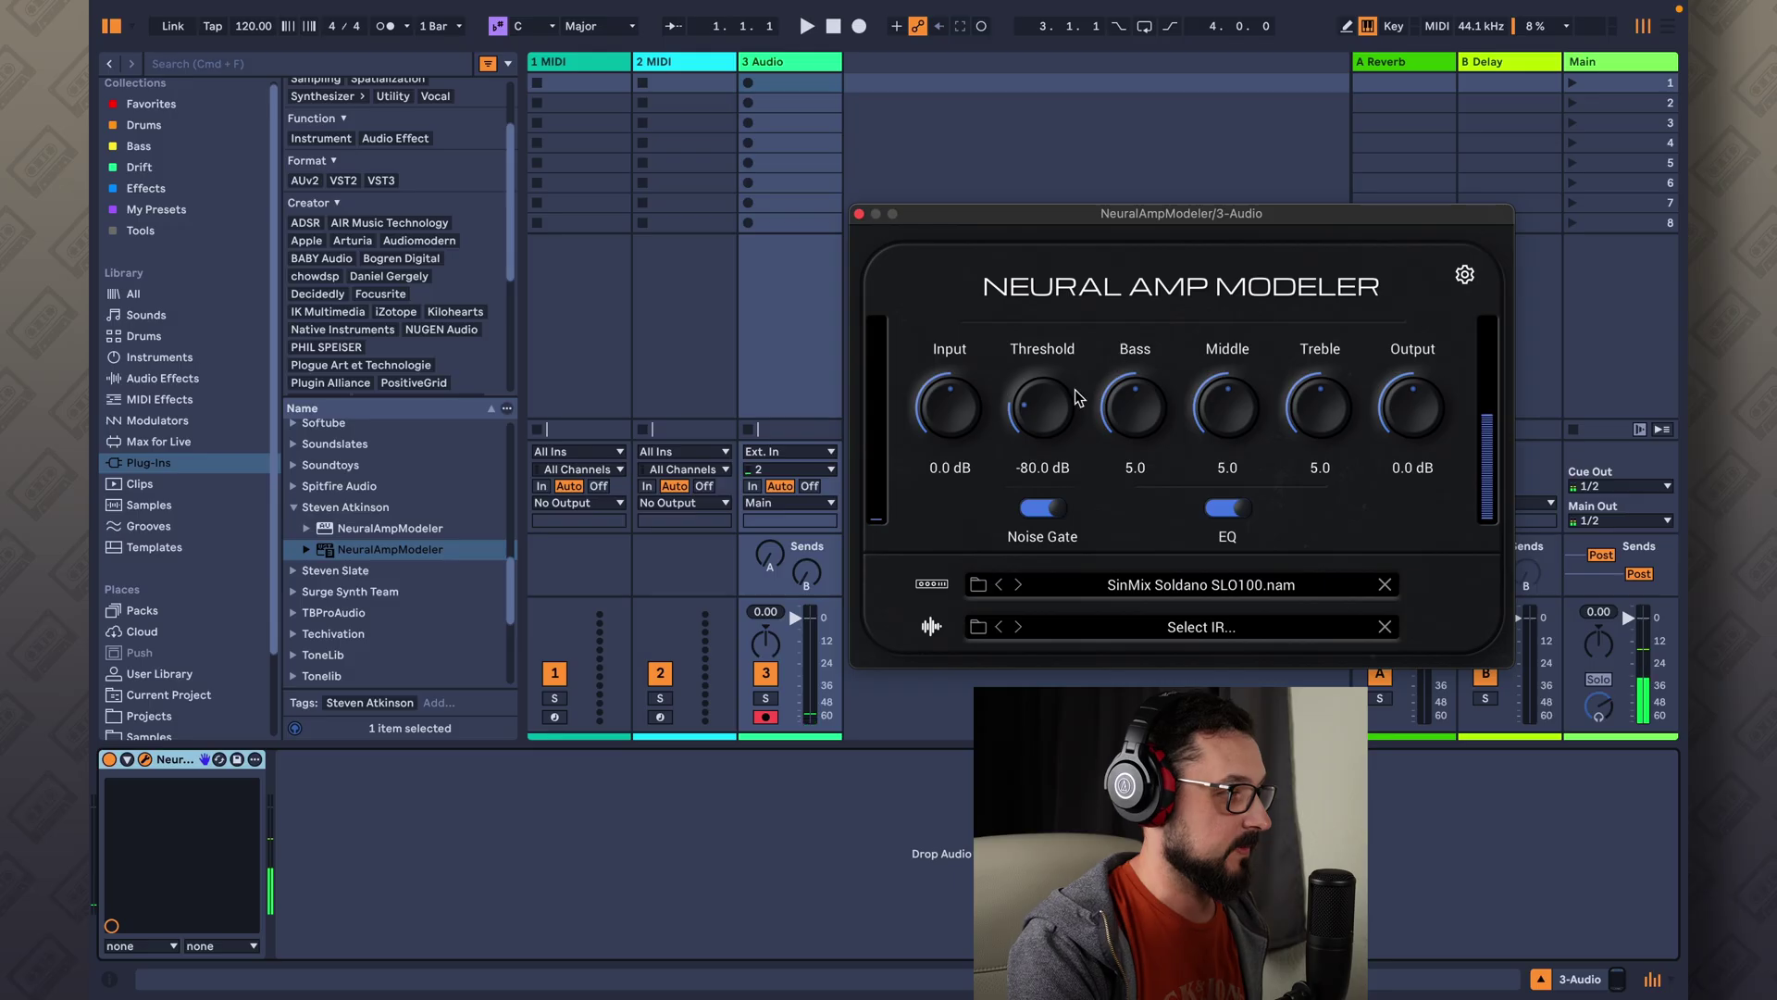
mouse_move(1039, 414)
mouse_down()
mouse_move(1040, 380)
mouse_move(1039, 430)
mouse_up()
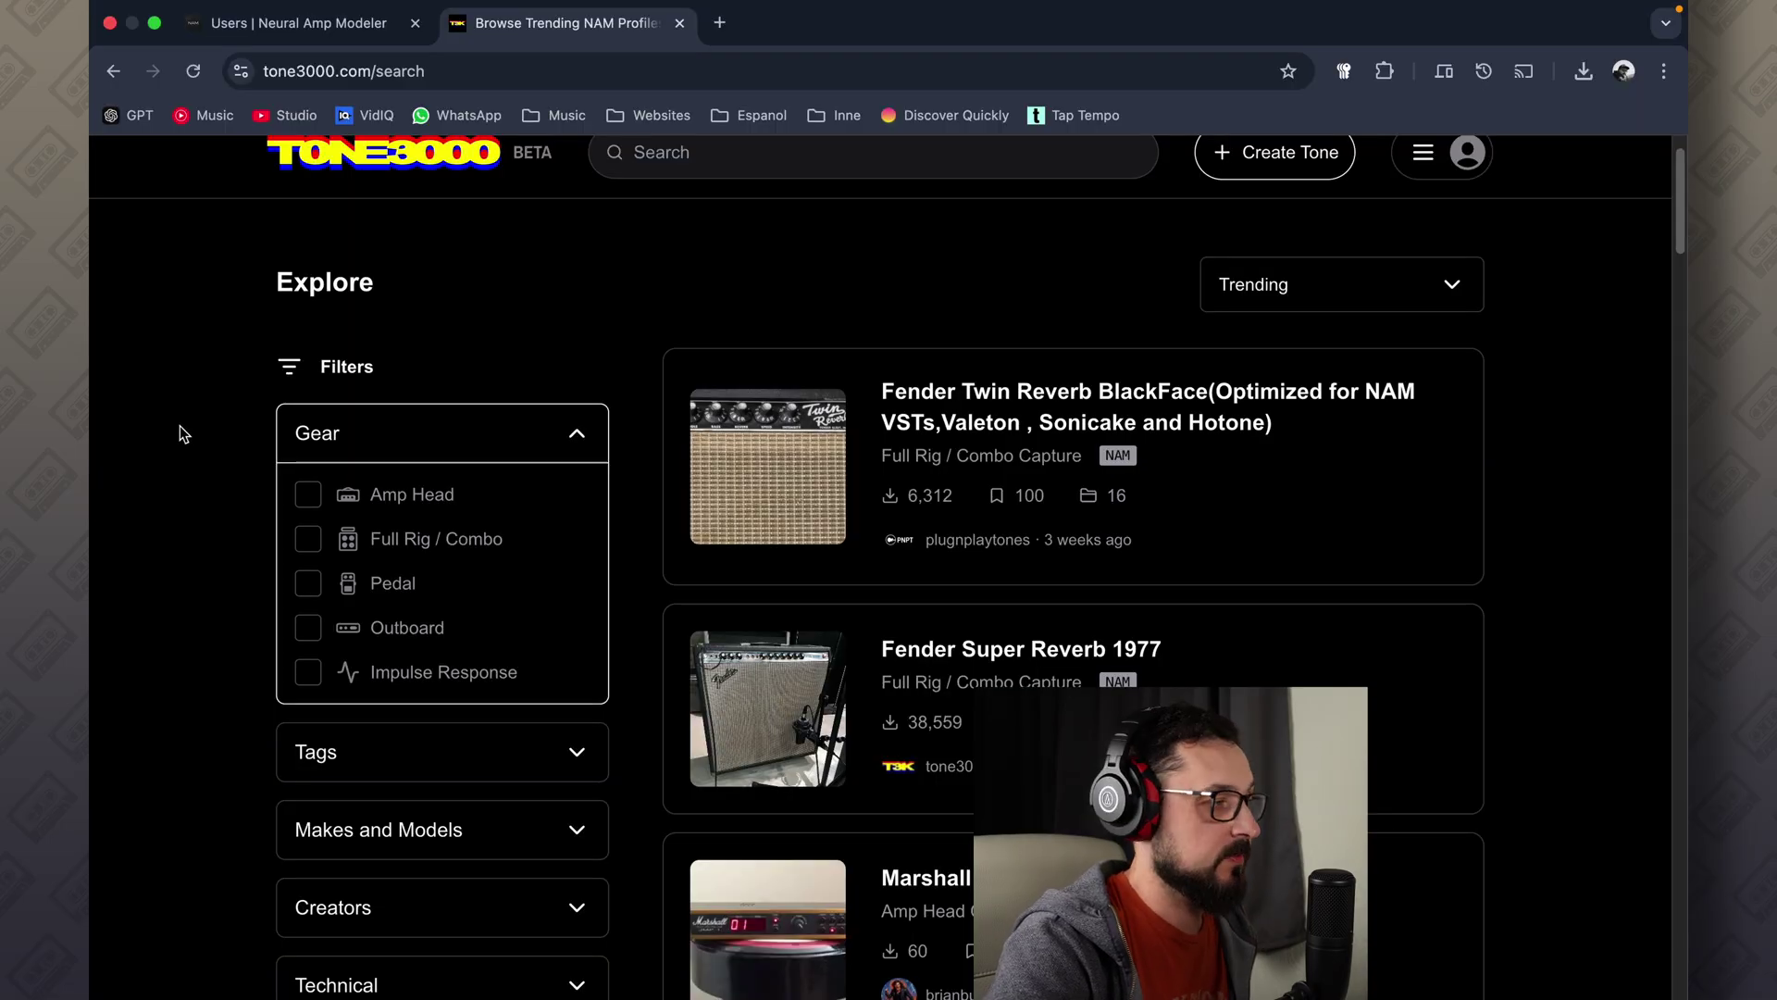
Filter to Amp Head and save Mesa/Boogie Mark III Teaser [Hyper Accuracy+] into NAM Profiles
click(309, 495)
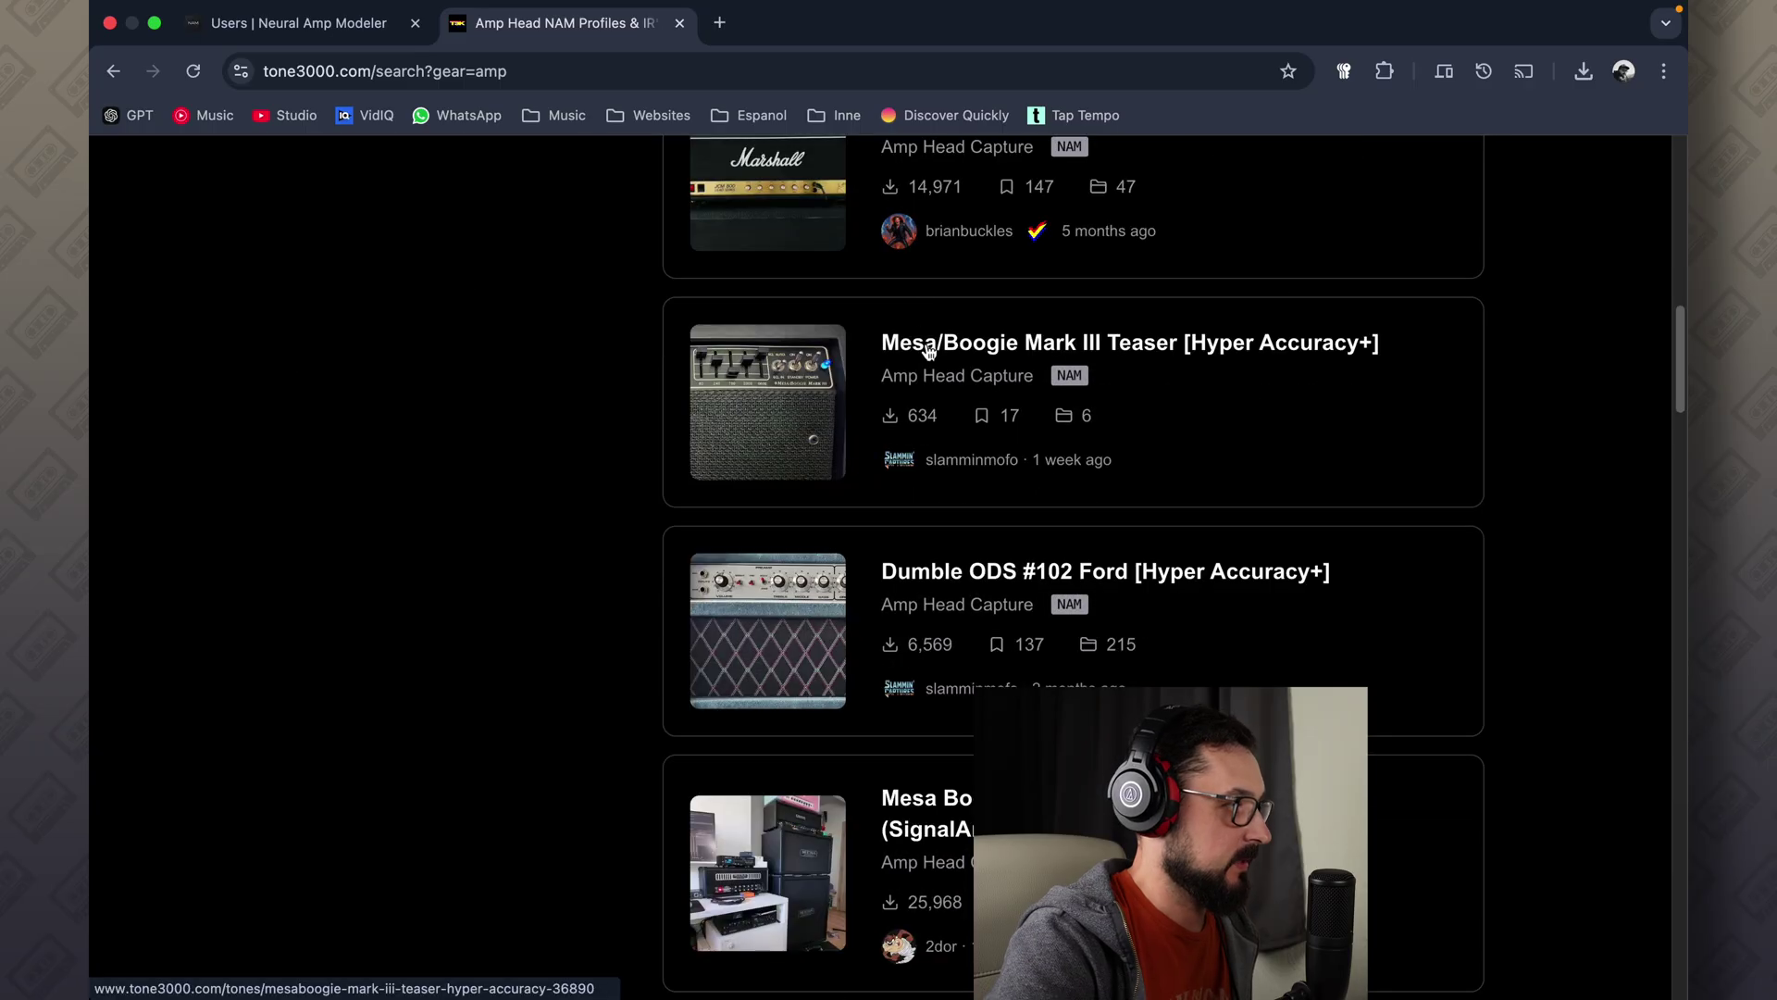
click(962, 351)
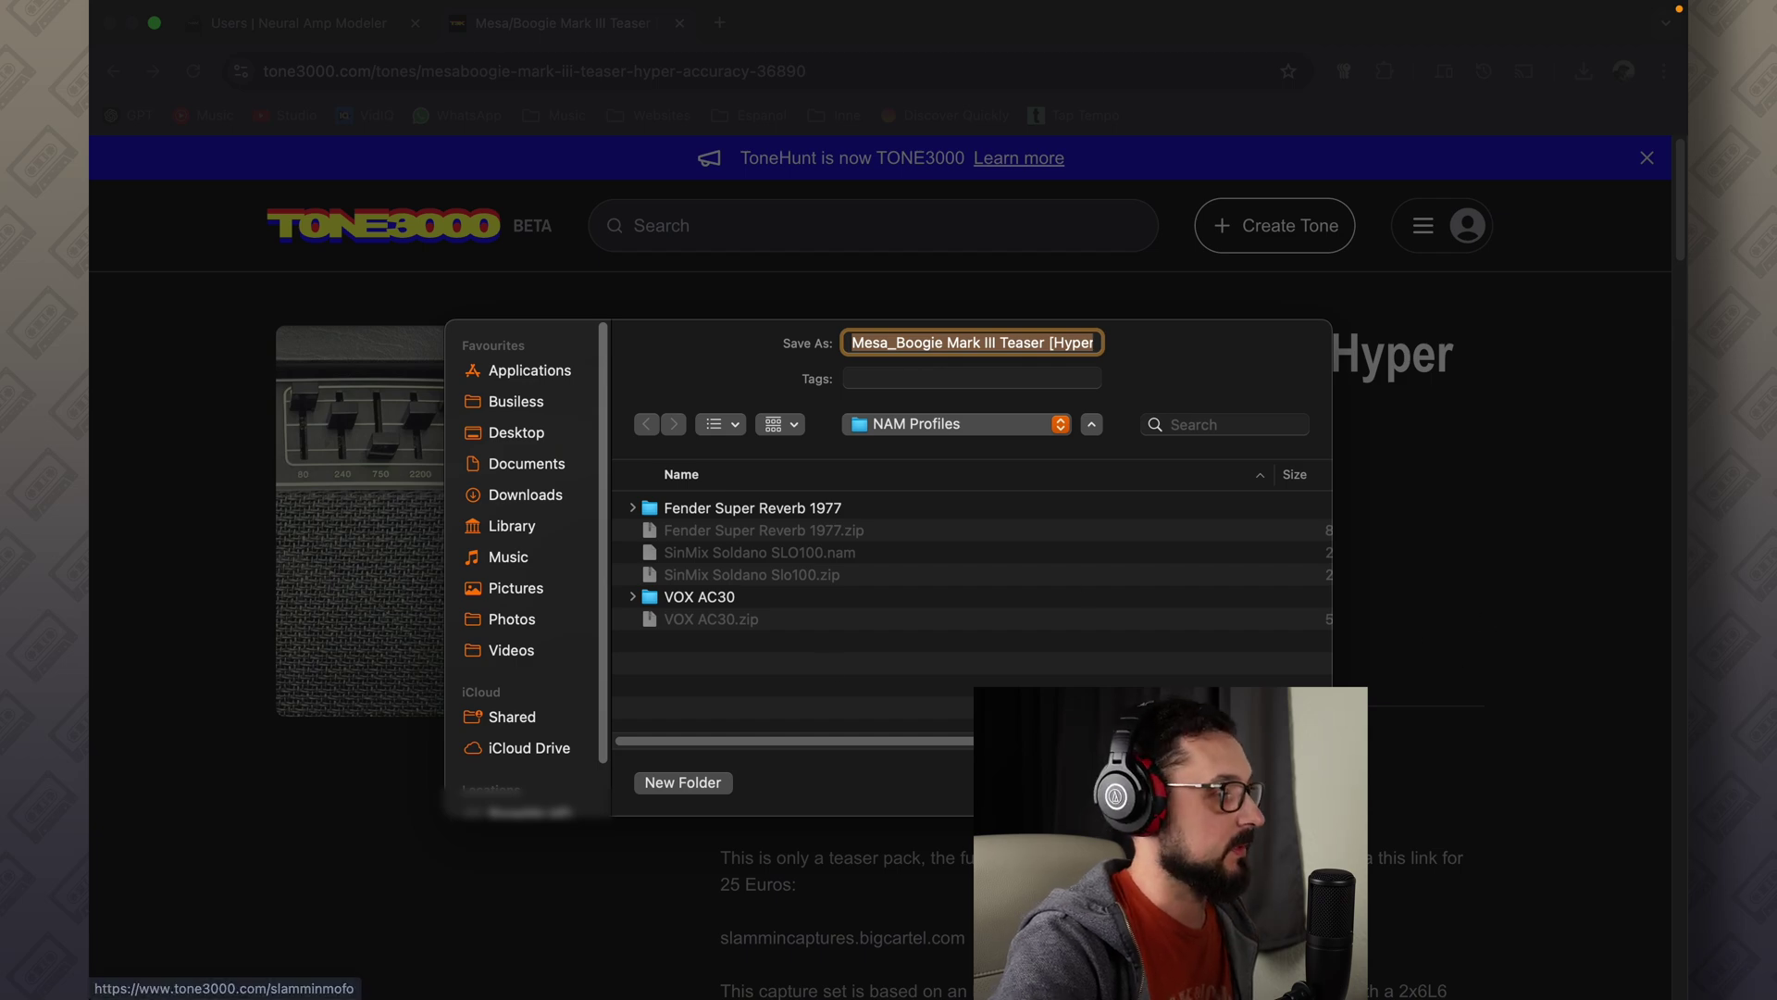
key(Return)
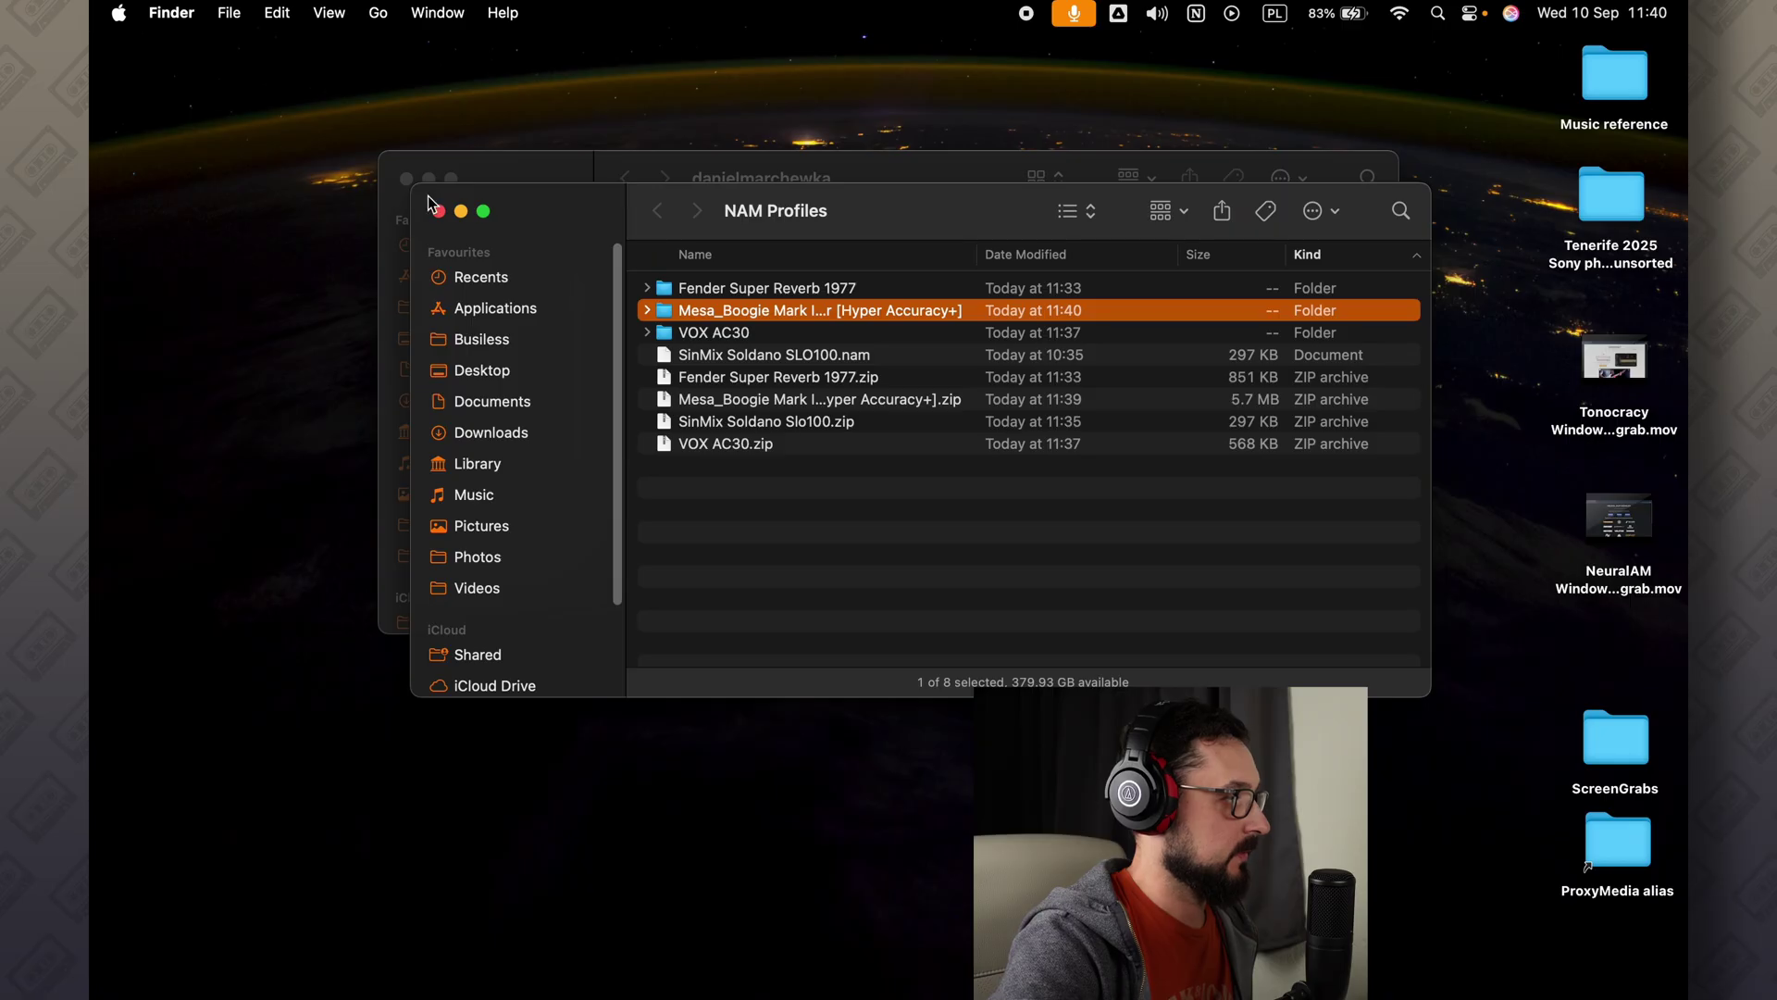
click(438, 211)
mouse_move(481, 963)
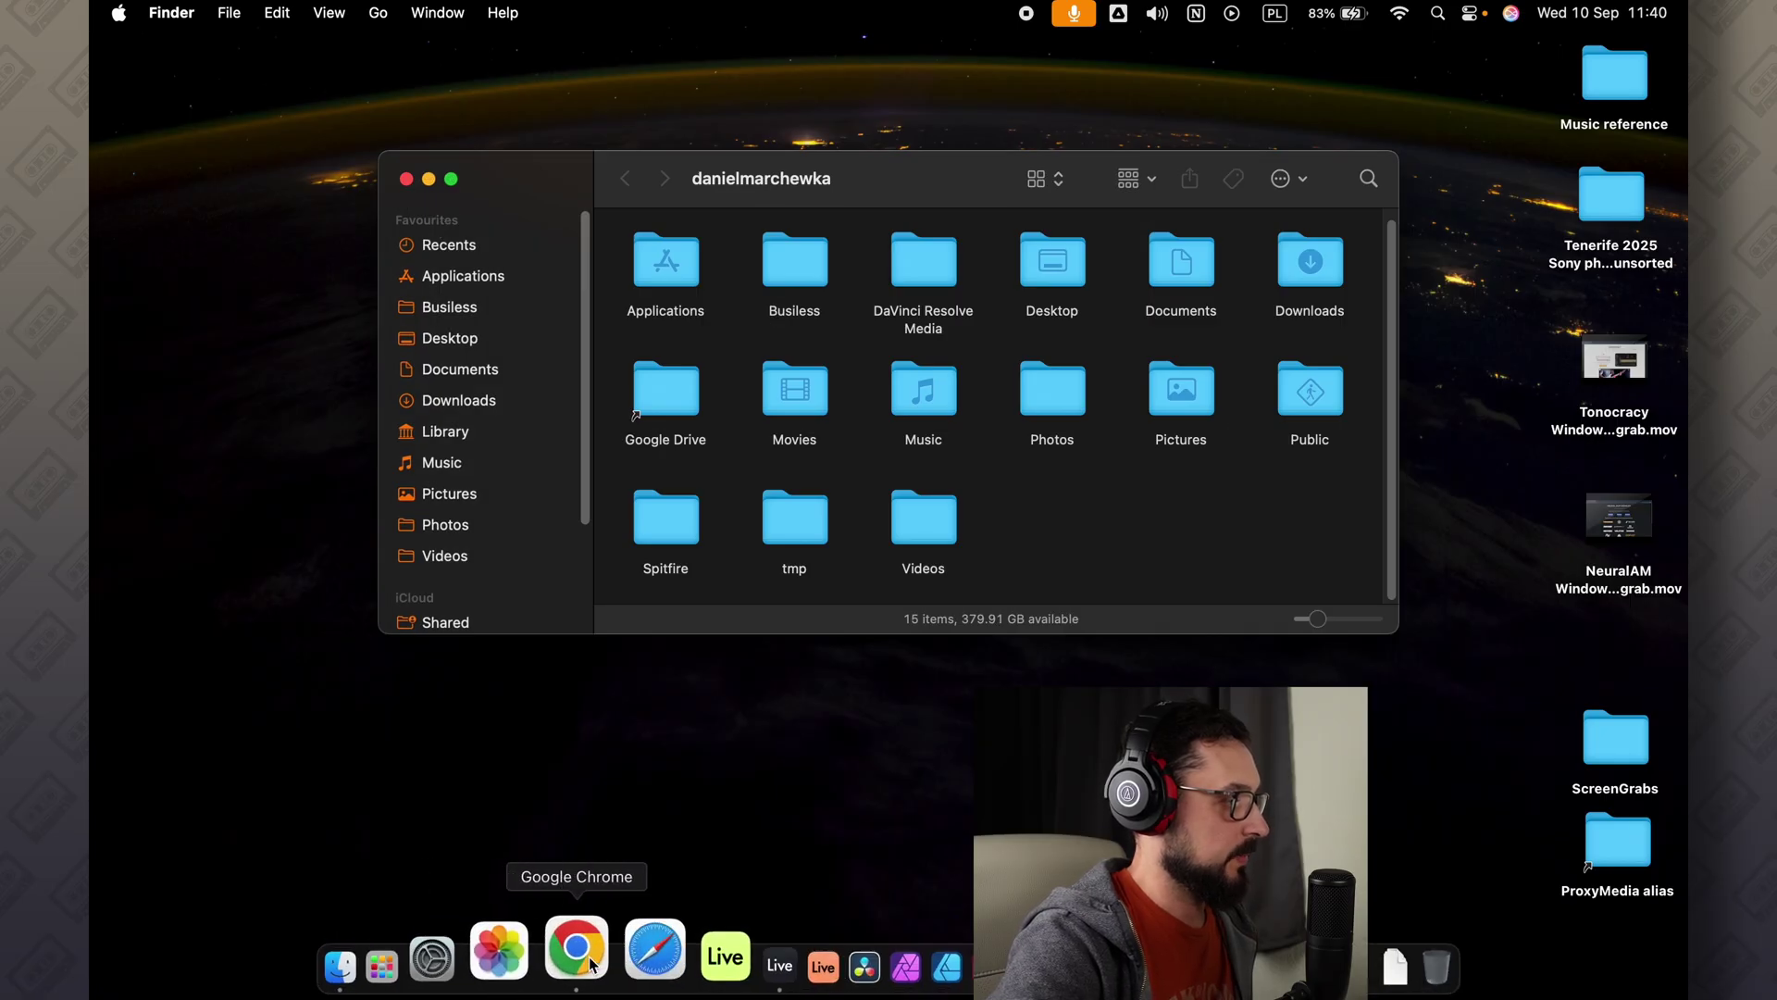
click(575, 948)
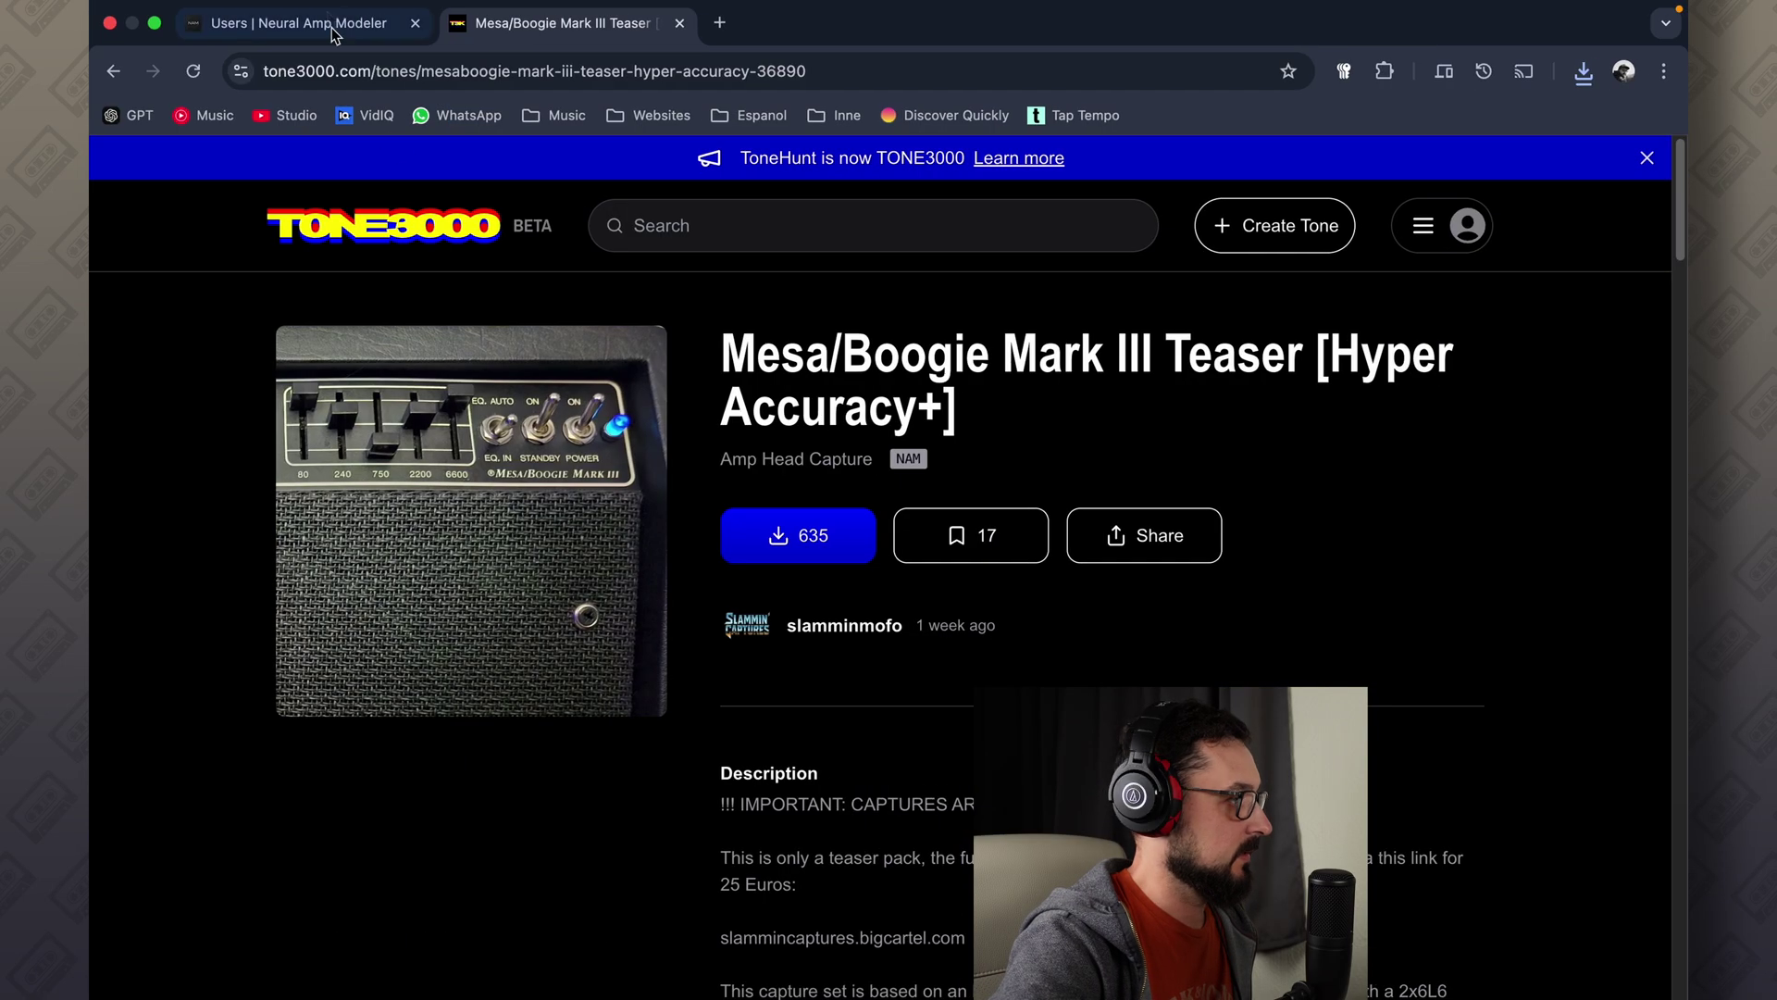
On the Browse page, tick Impulse Response under Gear and scroll through the 421 results
click(482, 710)
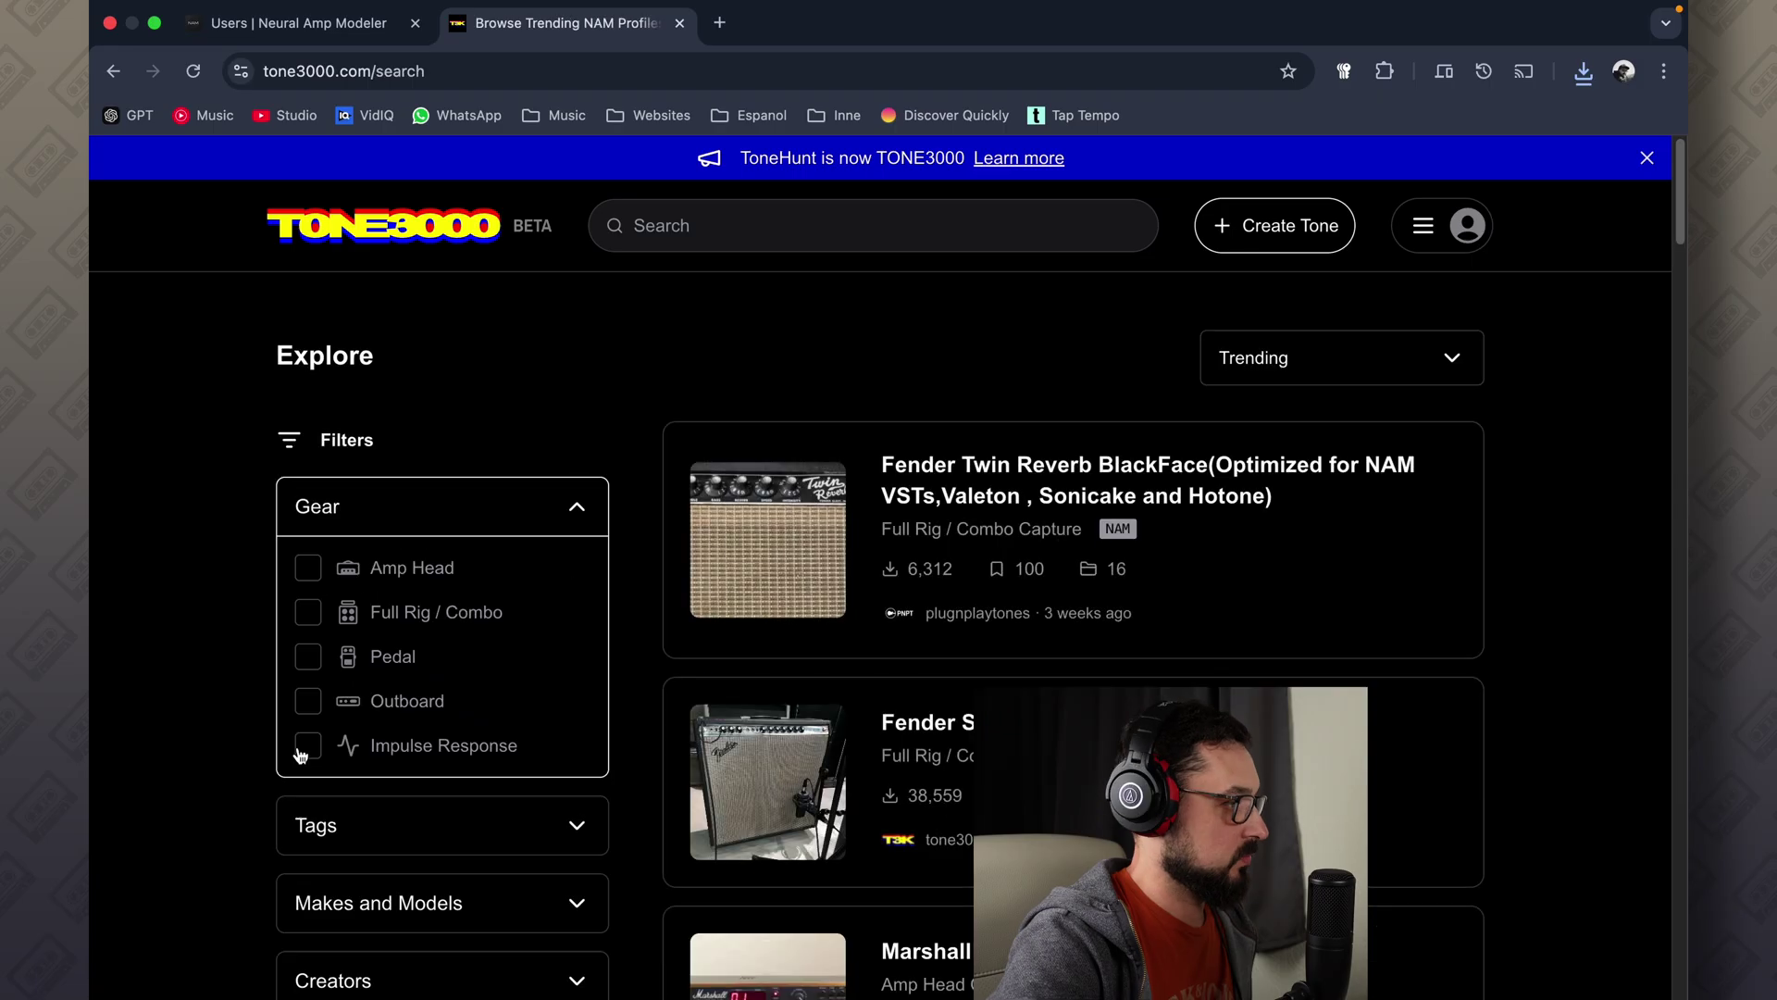
click(305, 745)
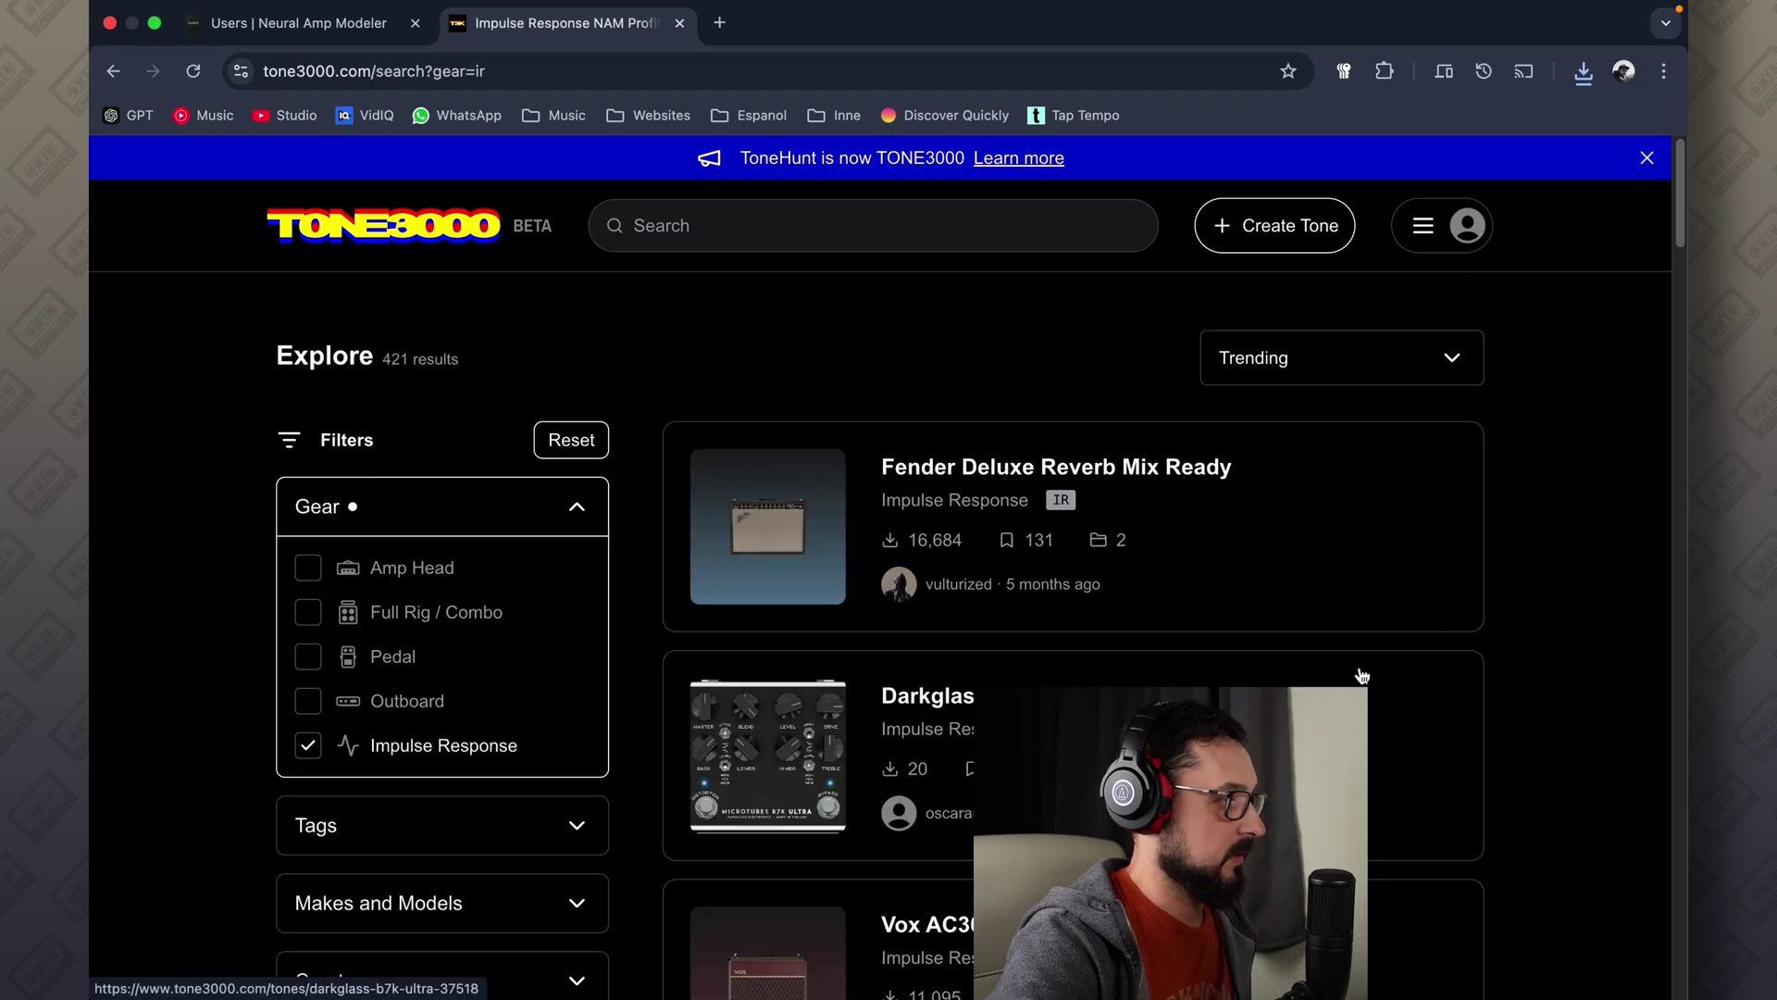
scroll(1337, 690, down, 1)
scroll(1039, 336, down, 15)
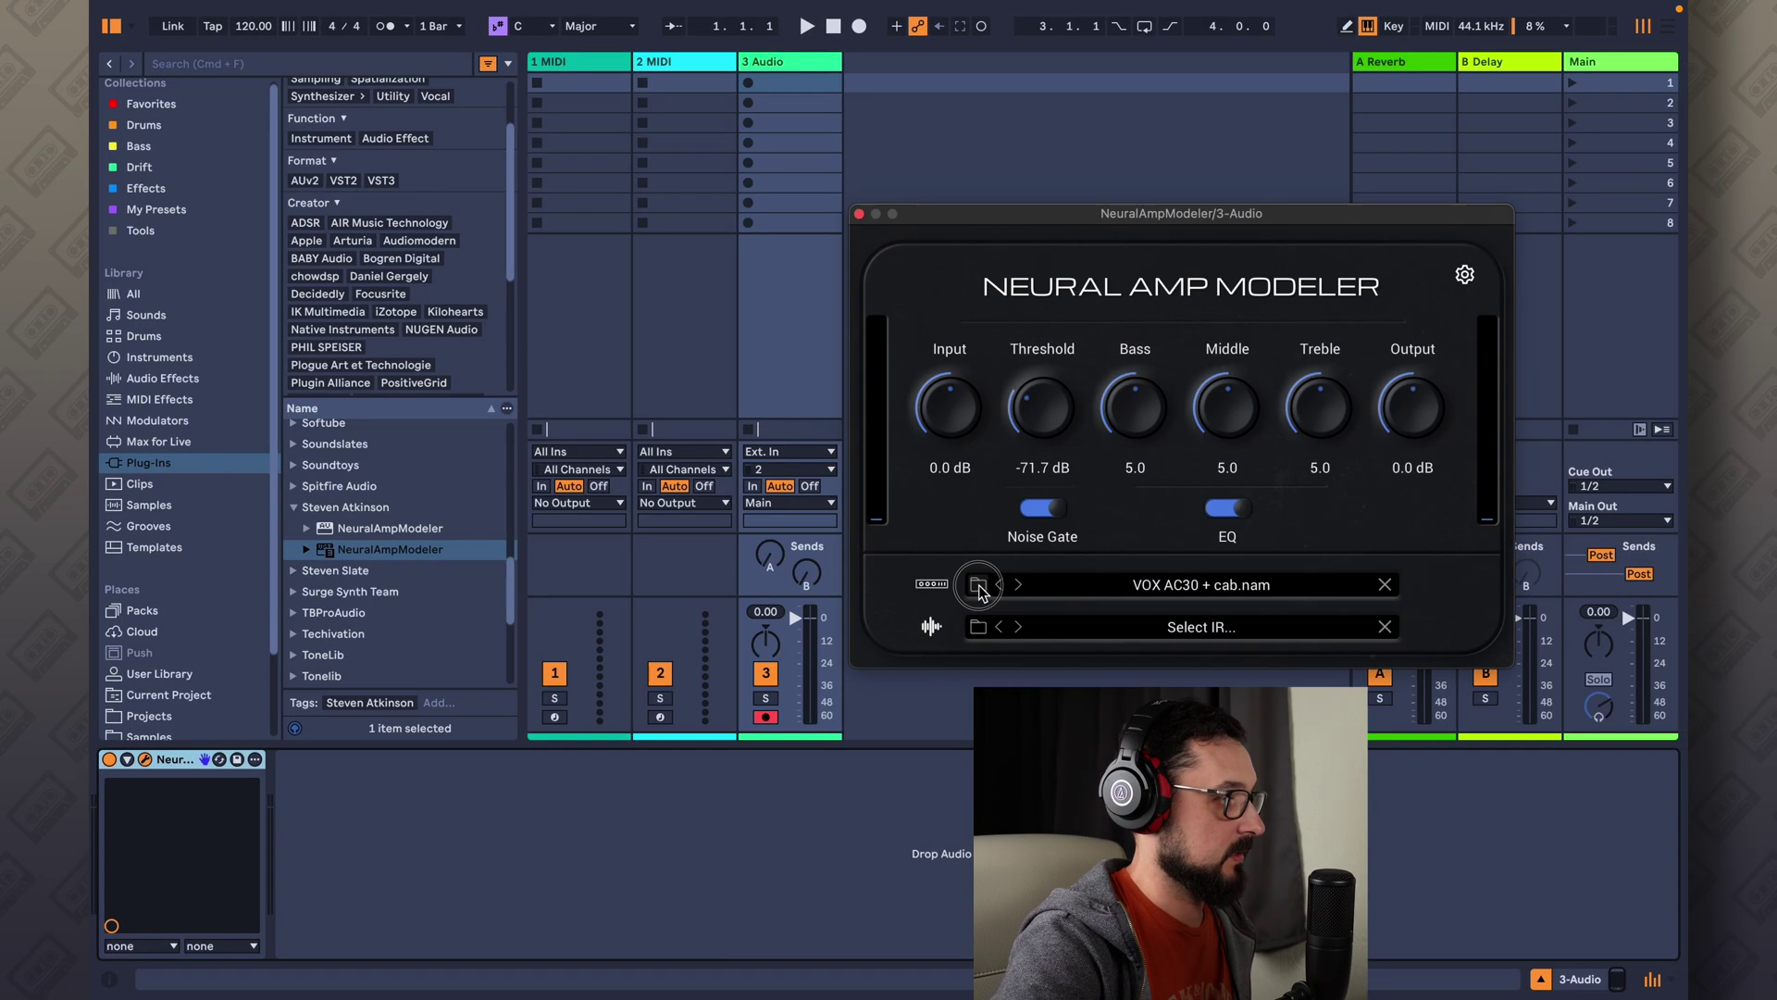
Load SLAMMIN_MESA_MK3_L_METAL_HG_MV2_P0_MV_S.nam from the Mesa Mark III Teaser folder as the amp model
click(978, 584)
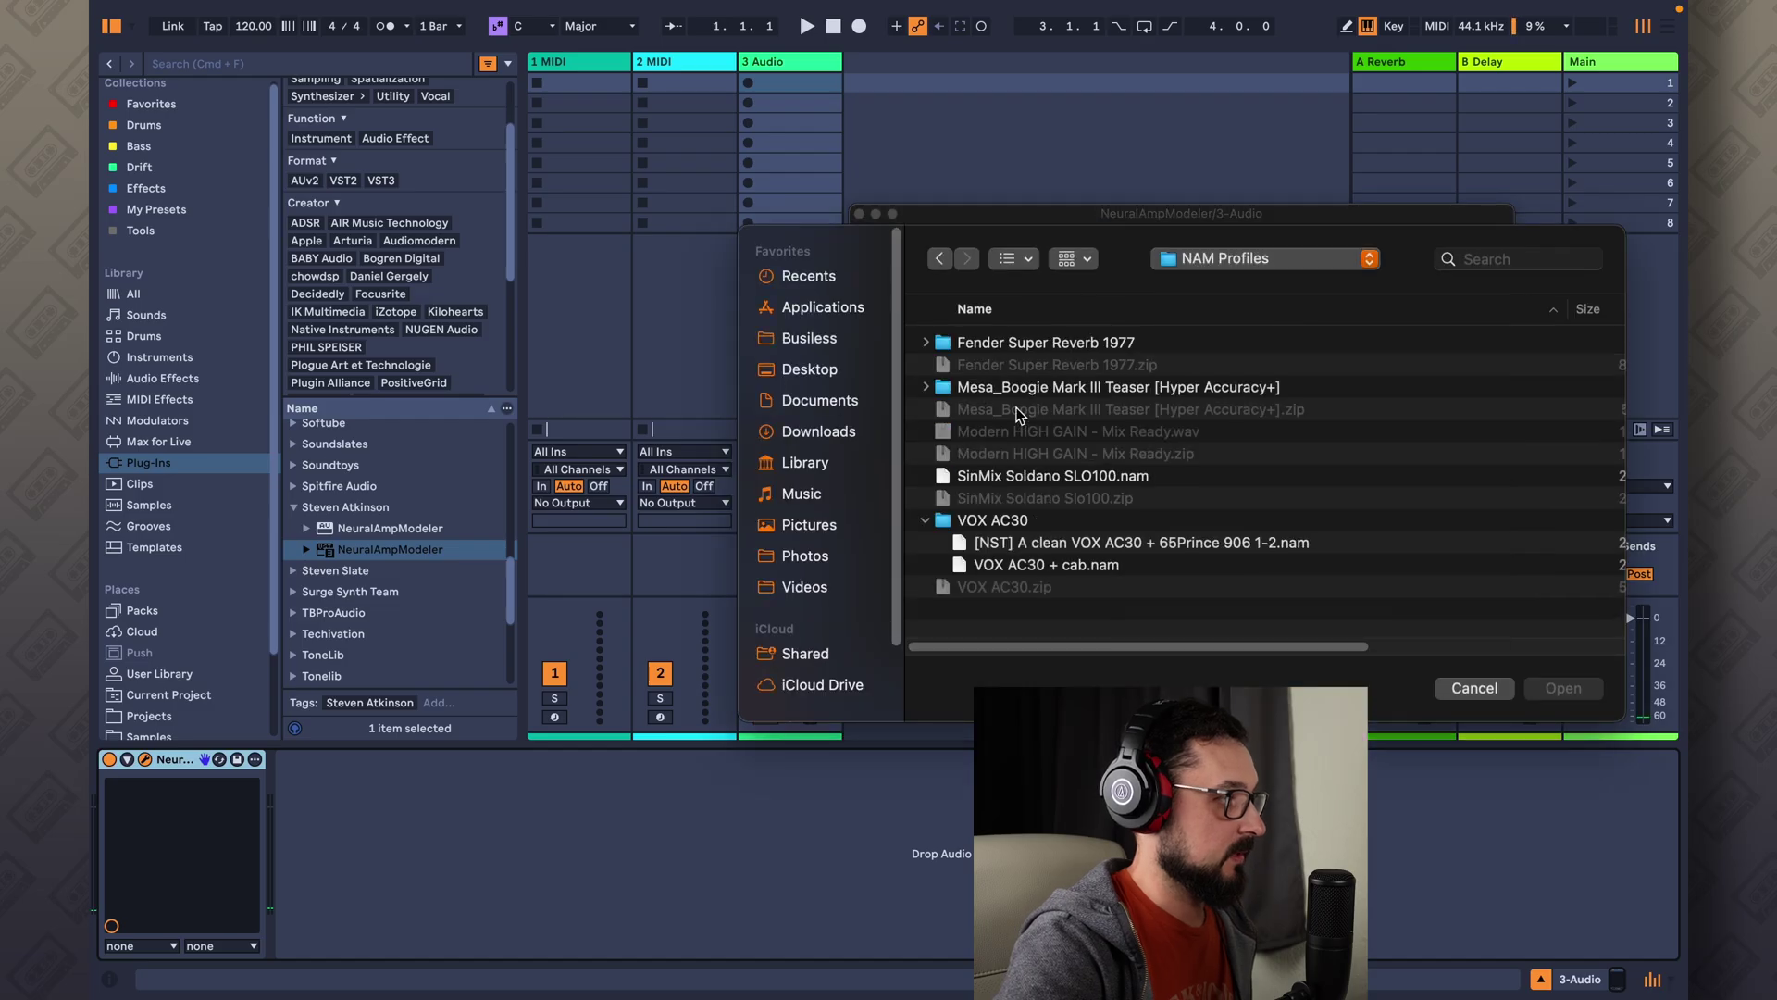
double_click(1016, 388)
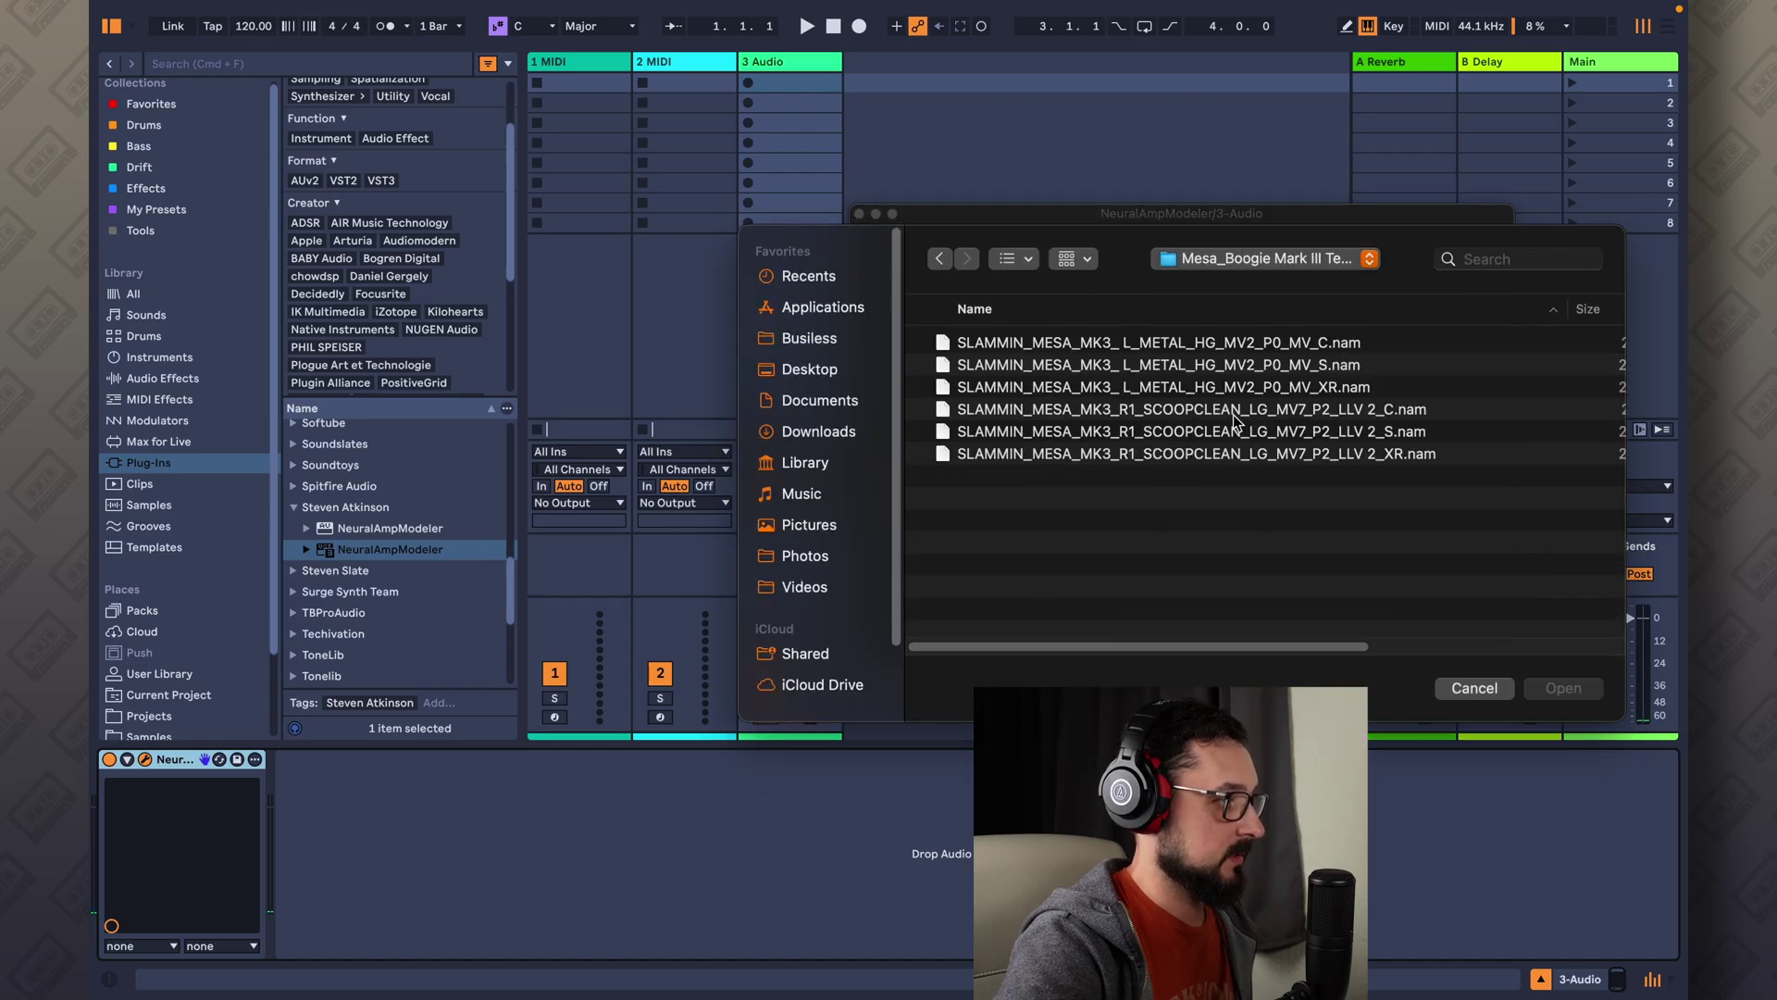
double_click(1215, 368)
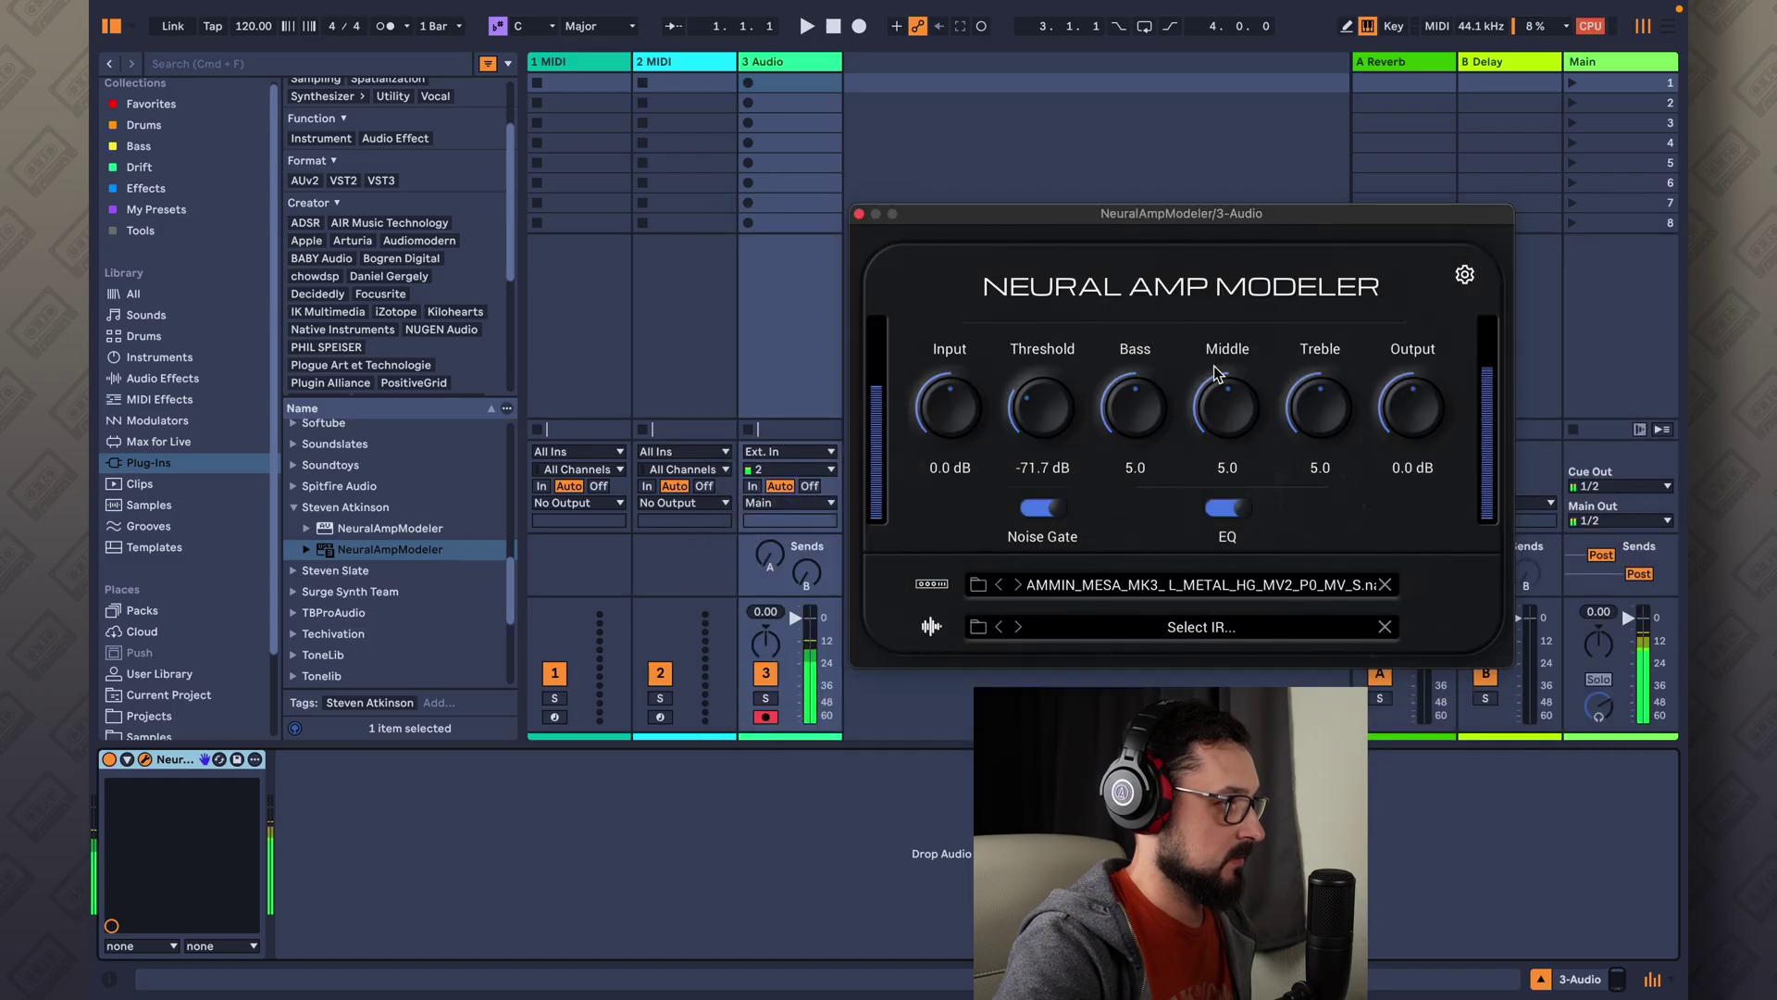
Try Modern HIGH GAIN - Mix Ready.wav as the IR and lower the gate threshold to -73.7 dB
click(1151, 631)
click(1267, 262)
click(1257, 281)
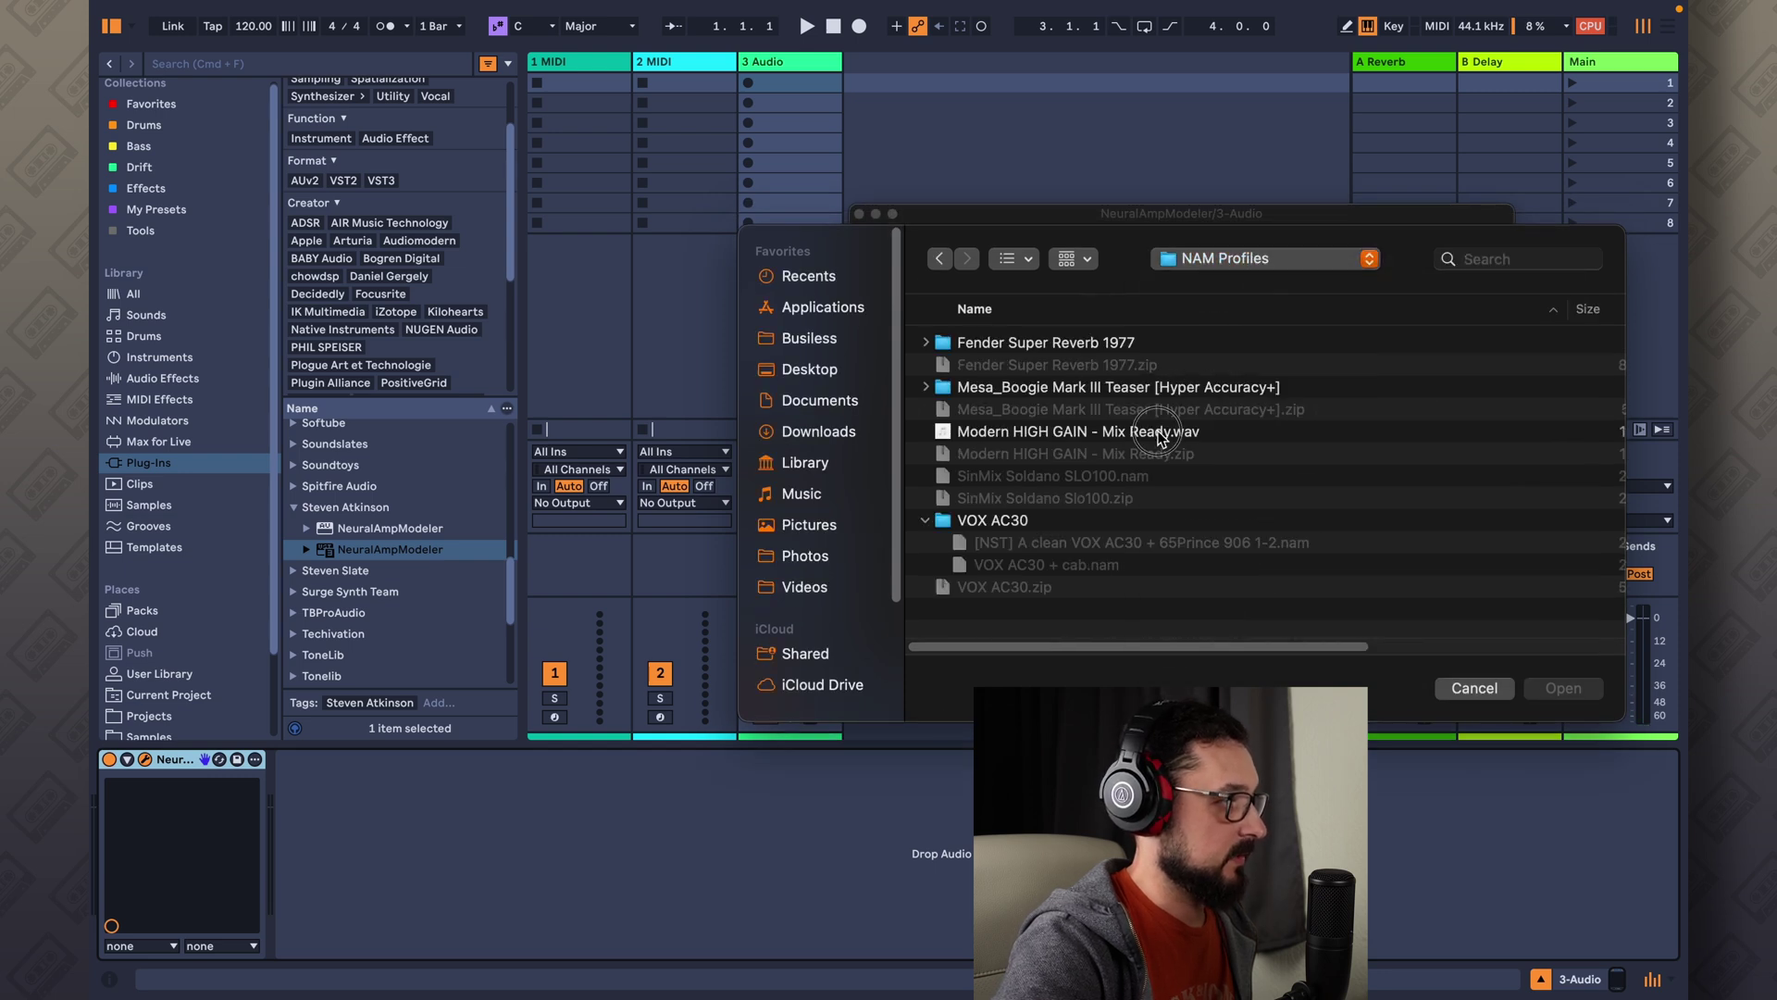
double_click(1160, 433)
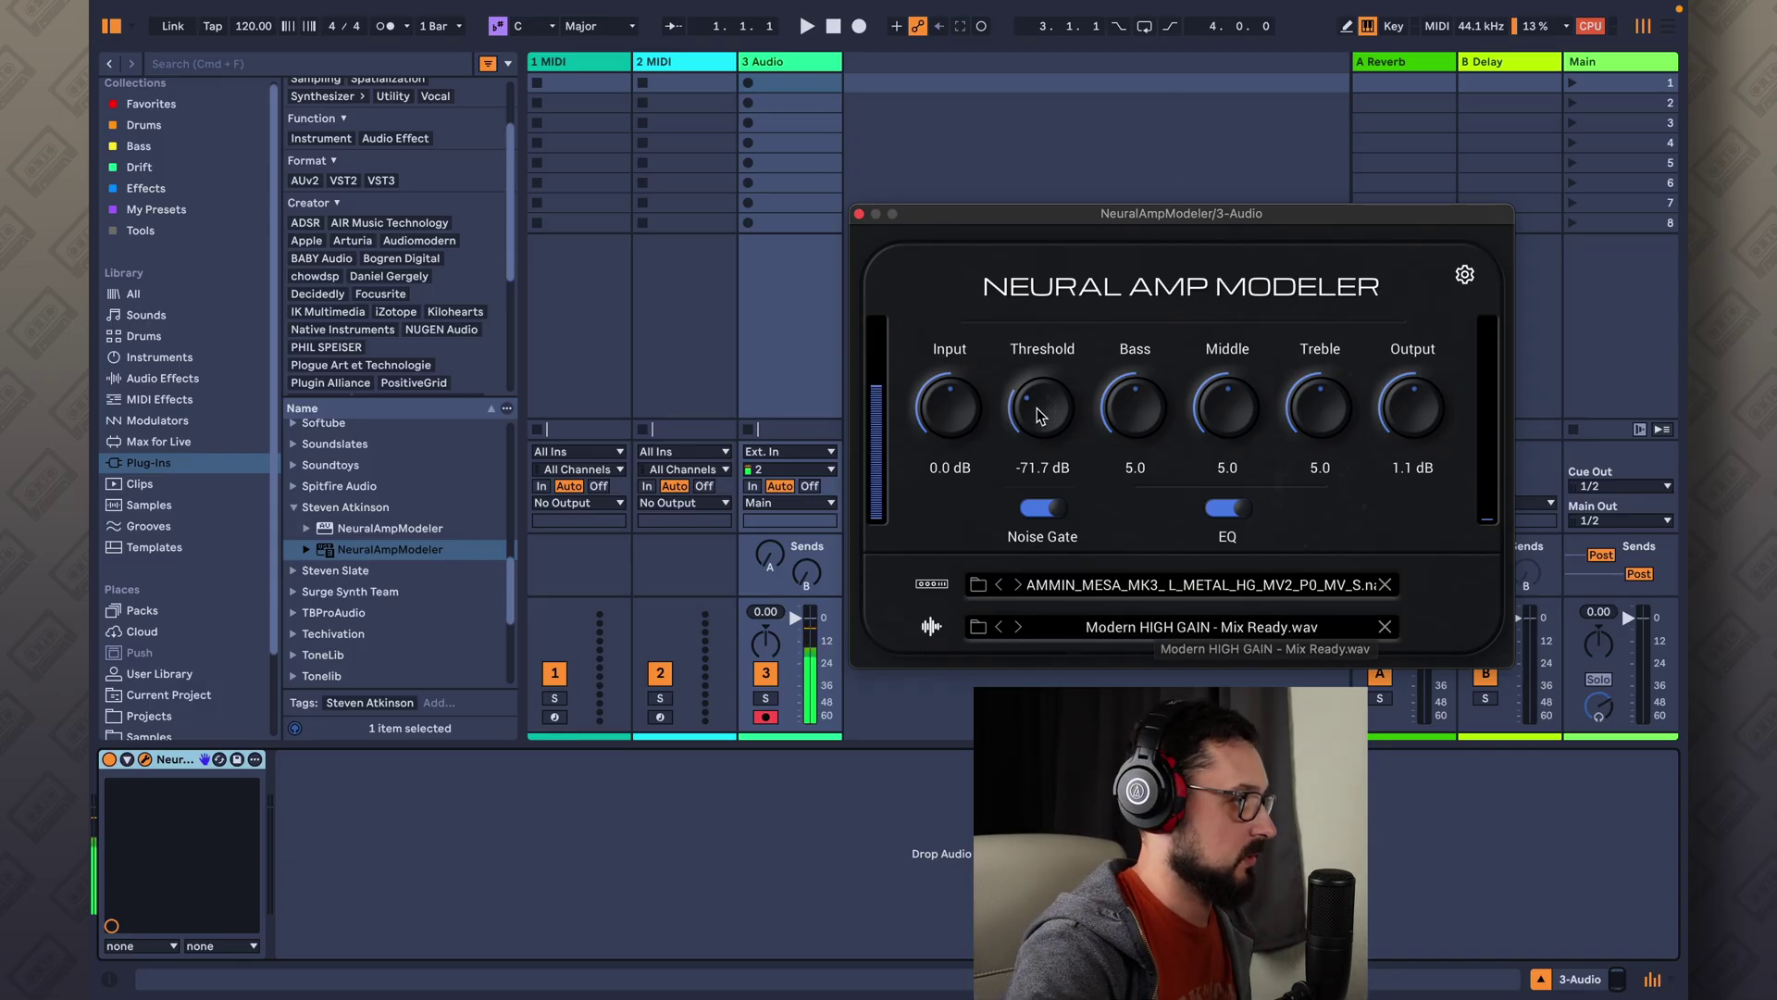
drag(1018, 411, 988, 416)
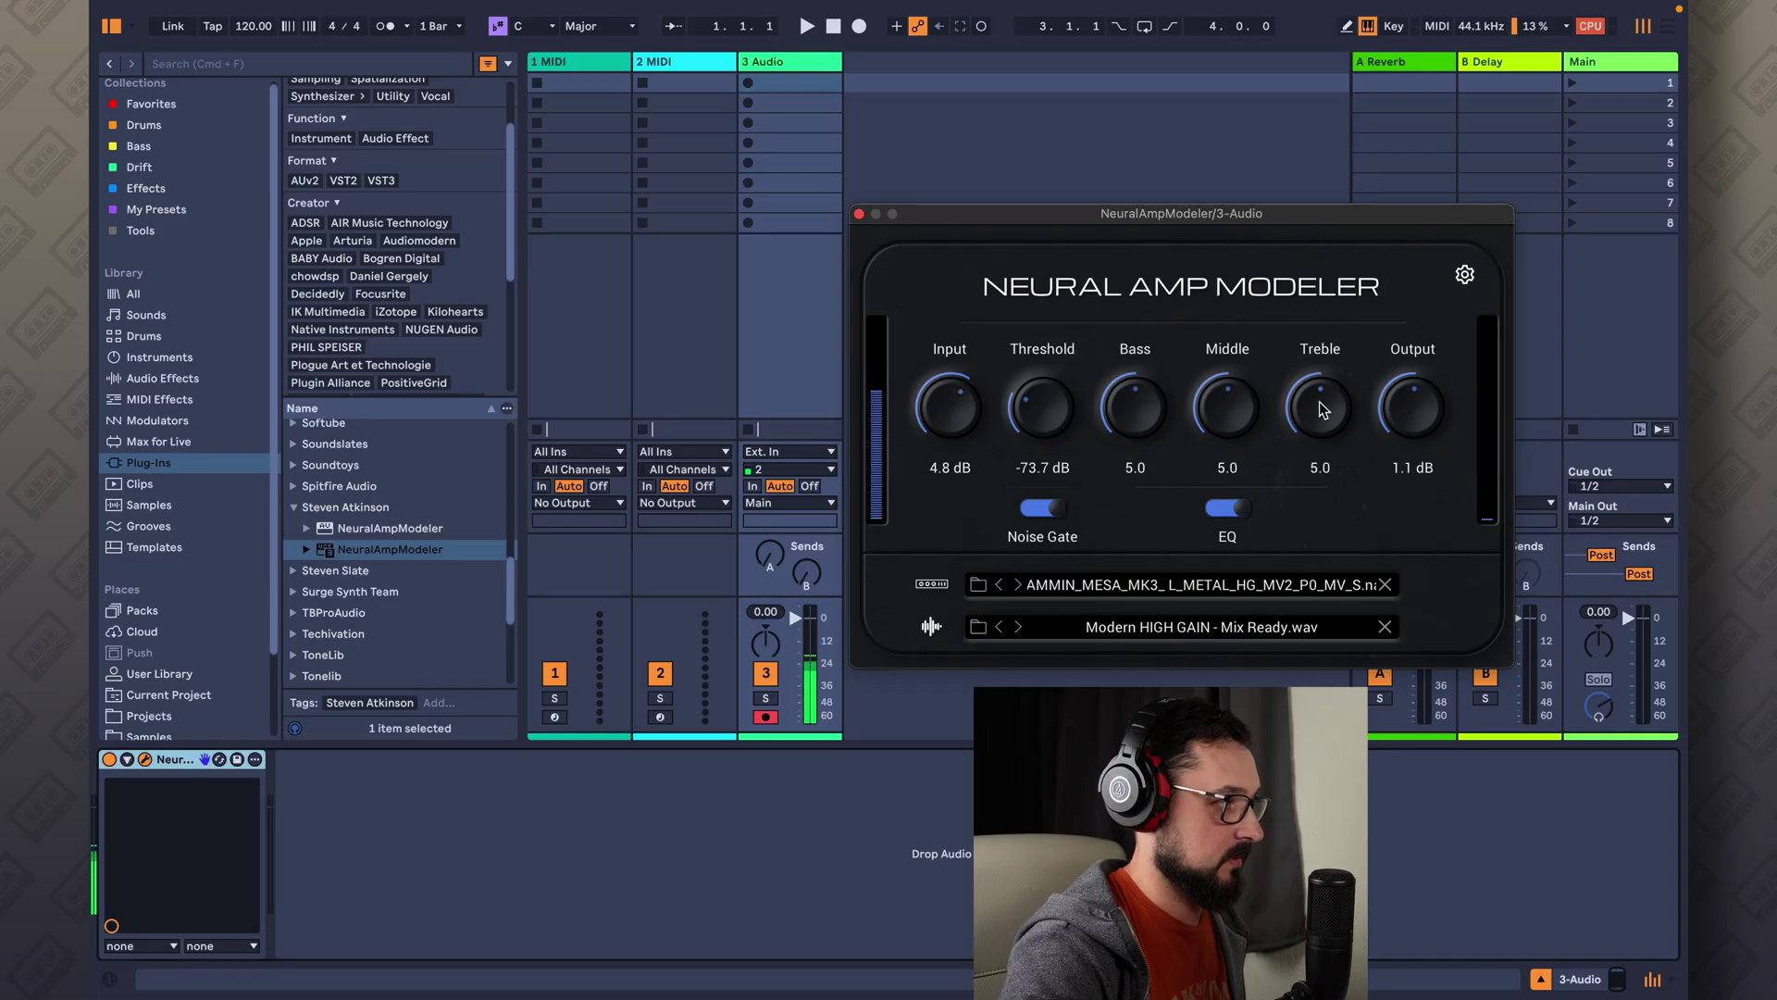
Clear the impulse response, leaving no IR loaded, and switch back to Chrome
click(1384, 626)
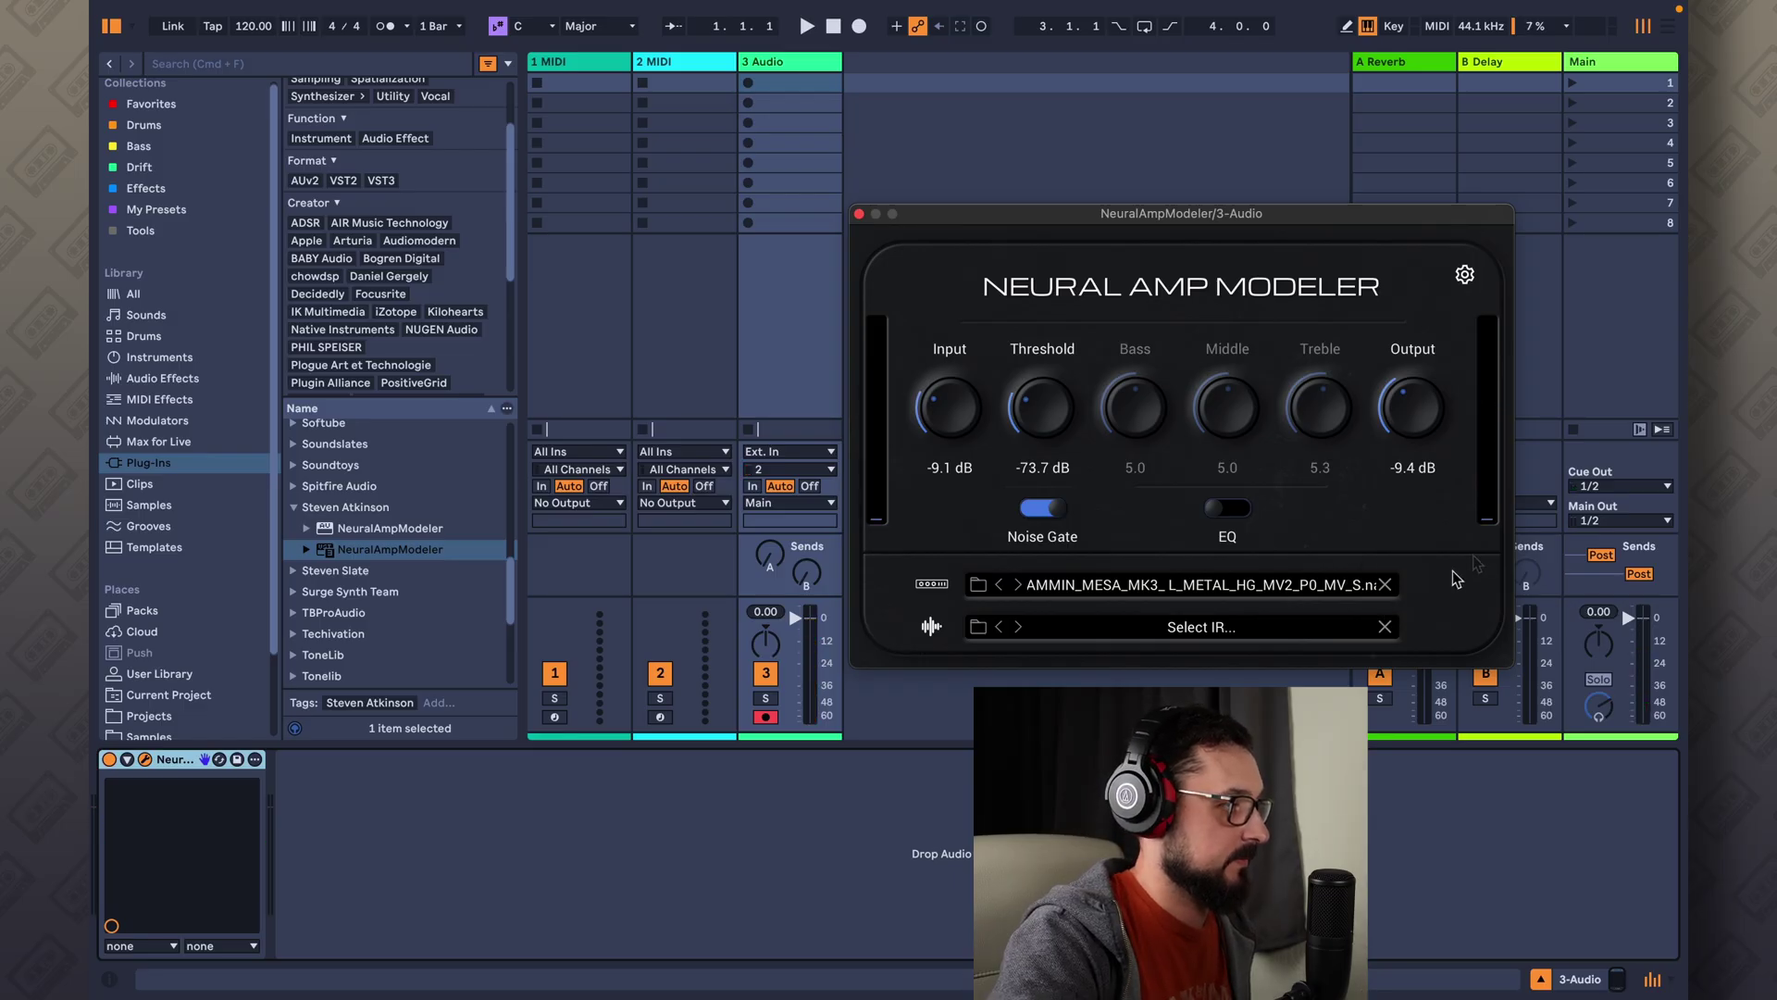
click(1268, 633)
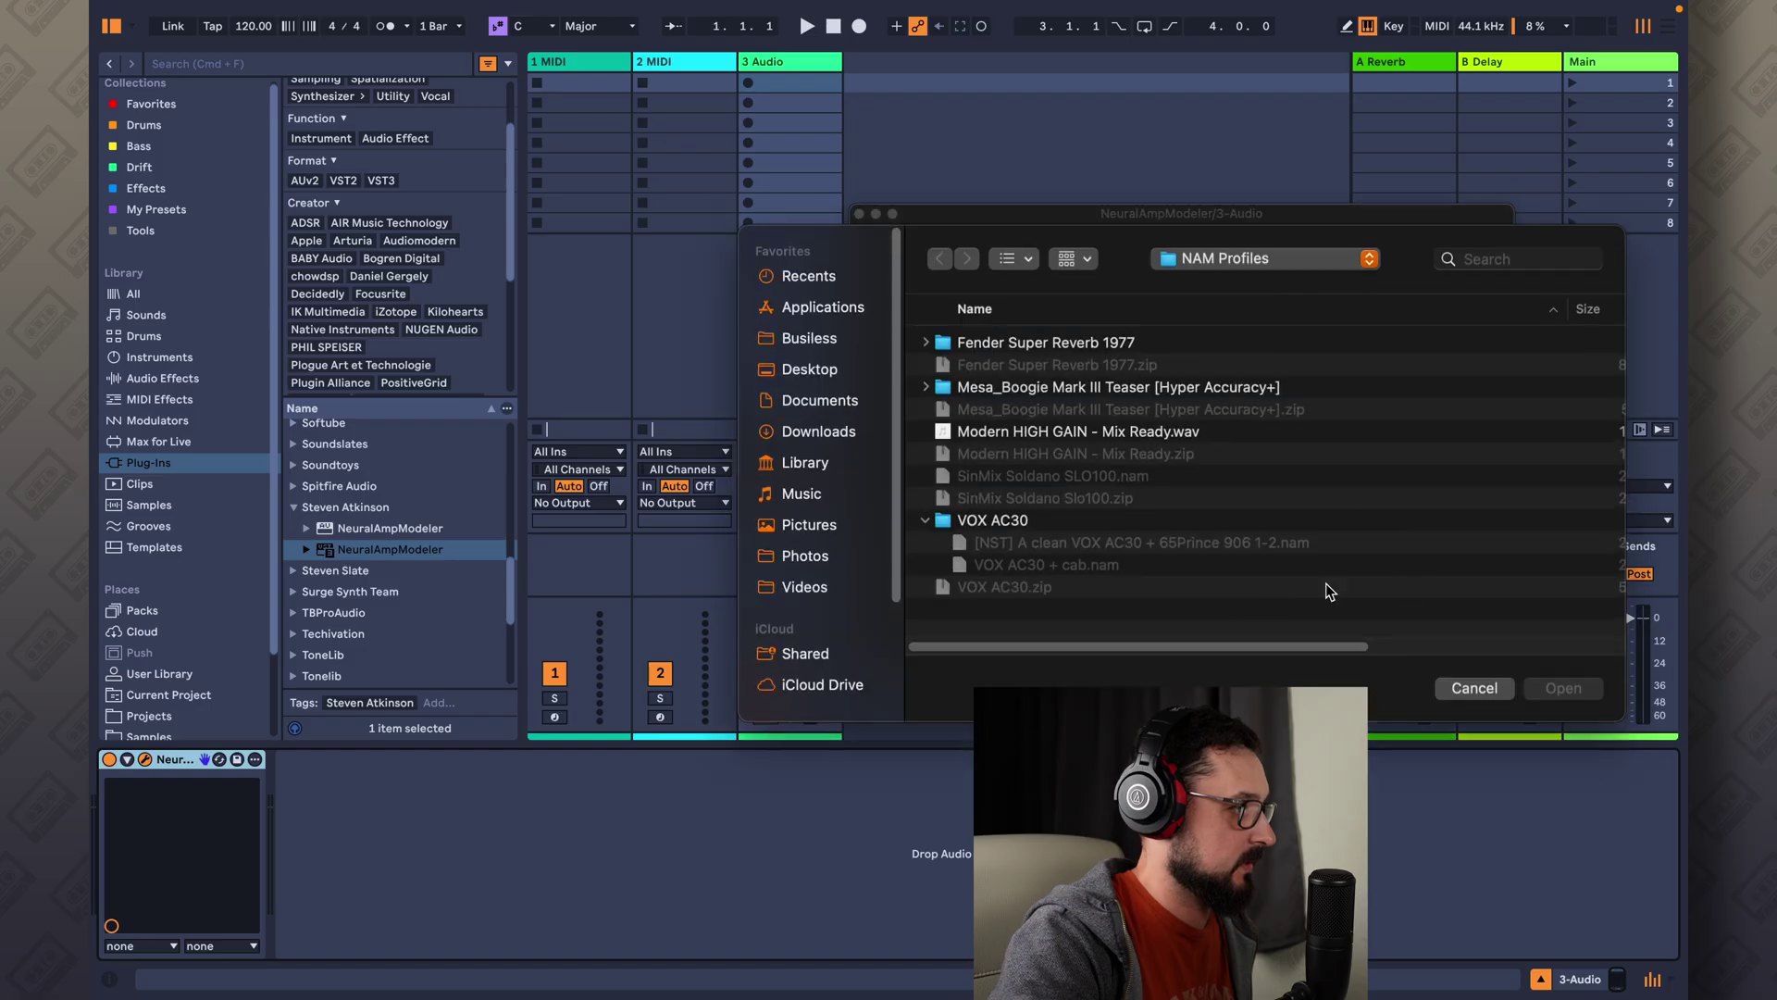
click(1473, 690)
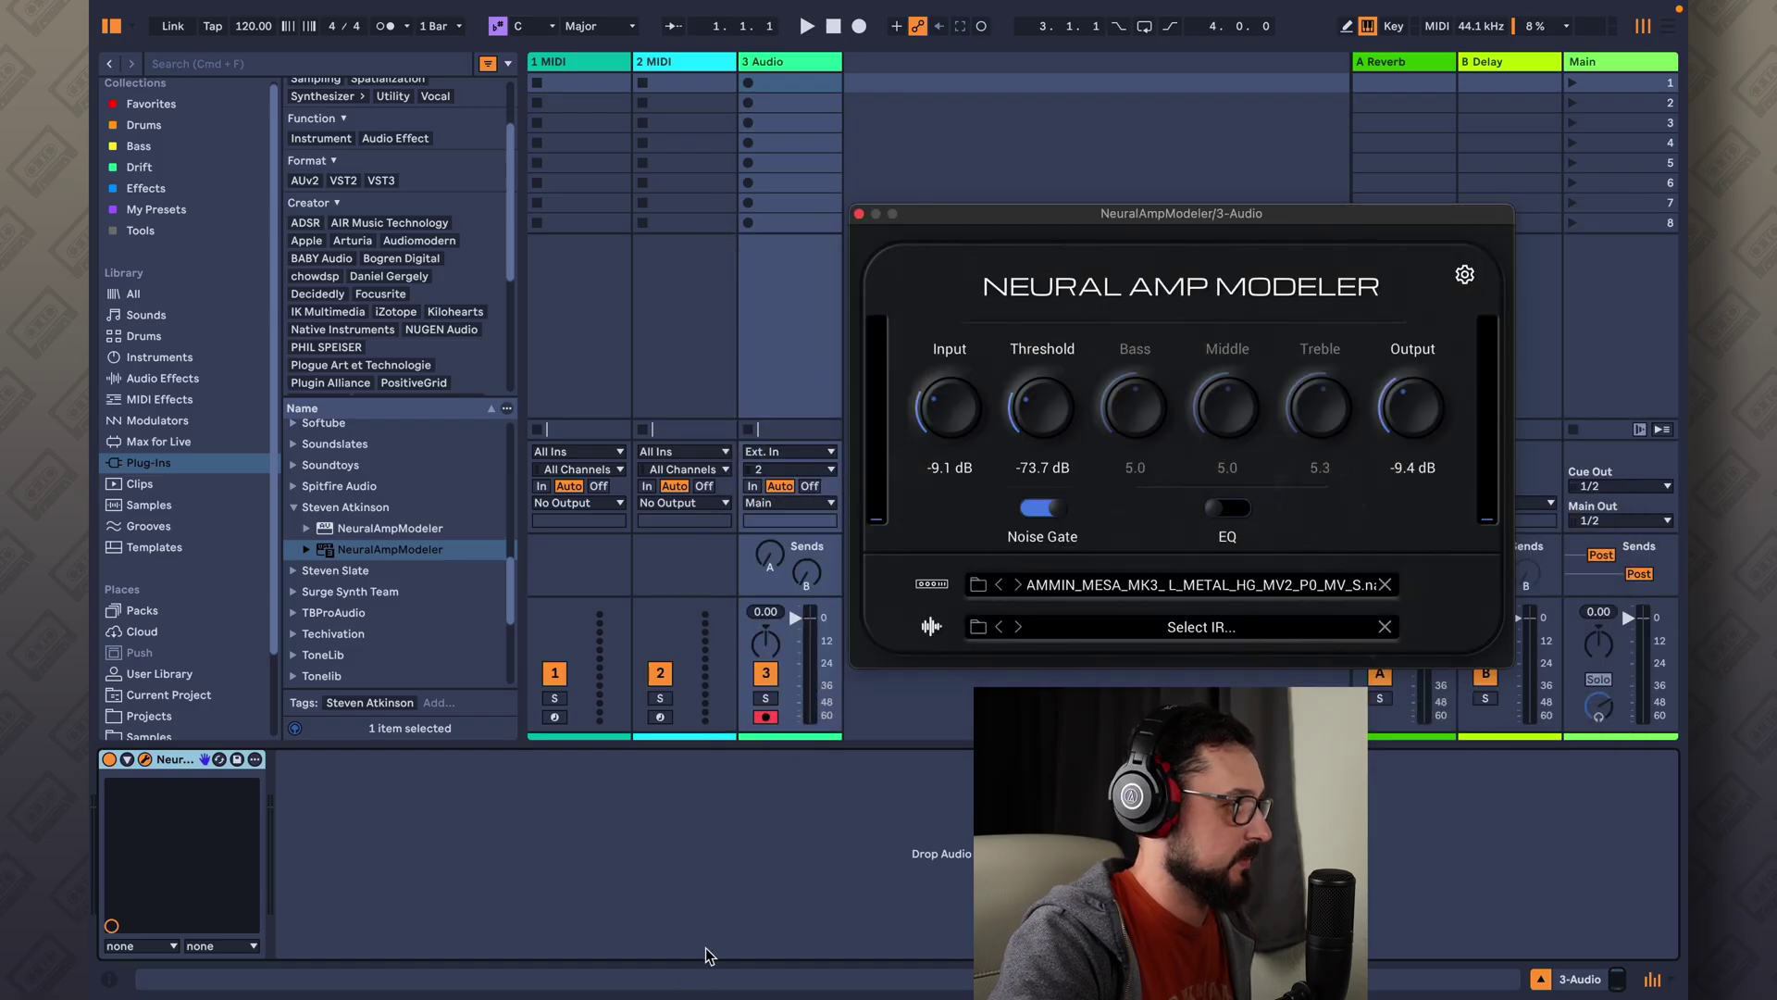
key(super+Tab)
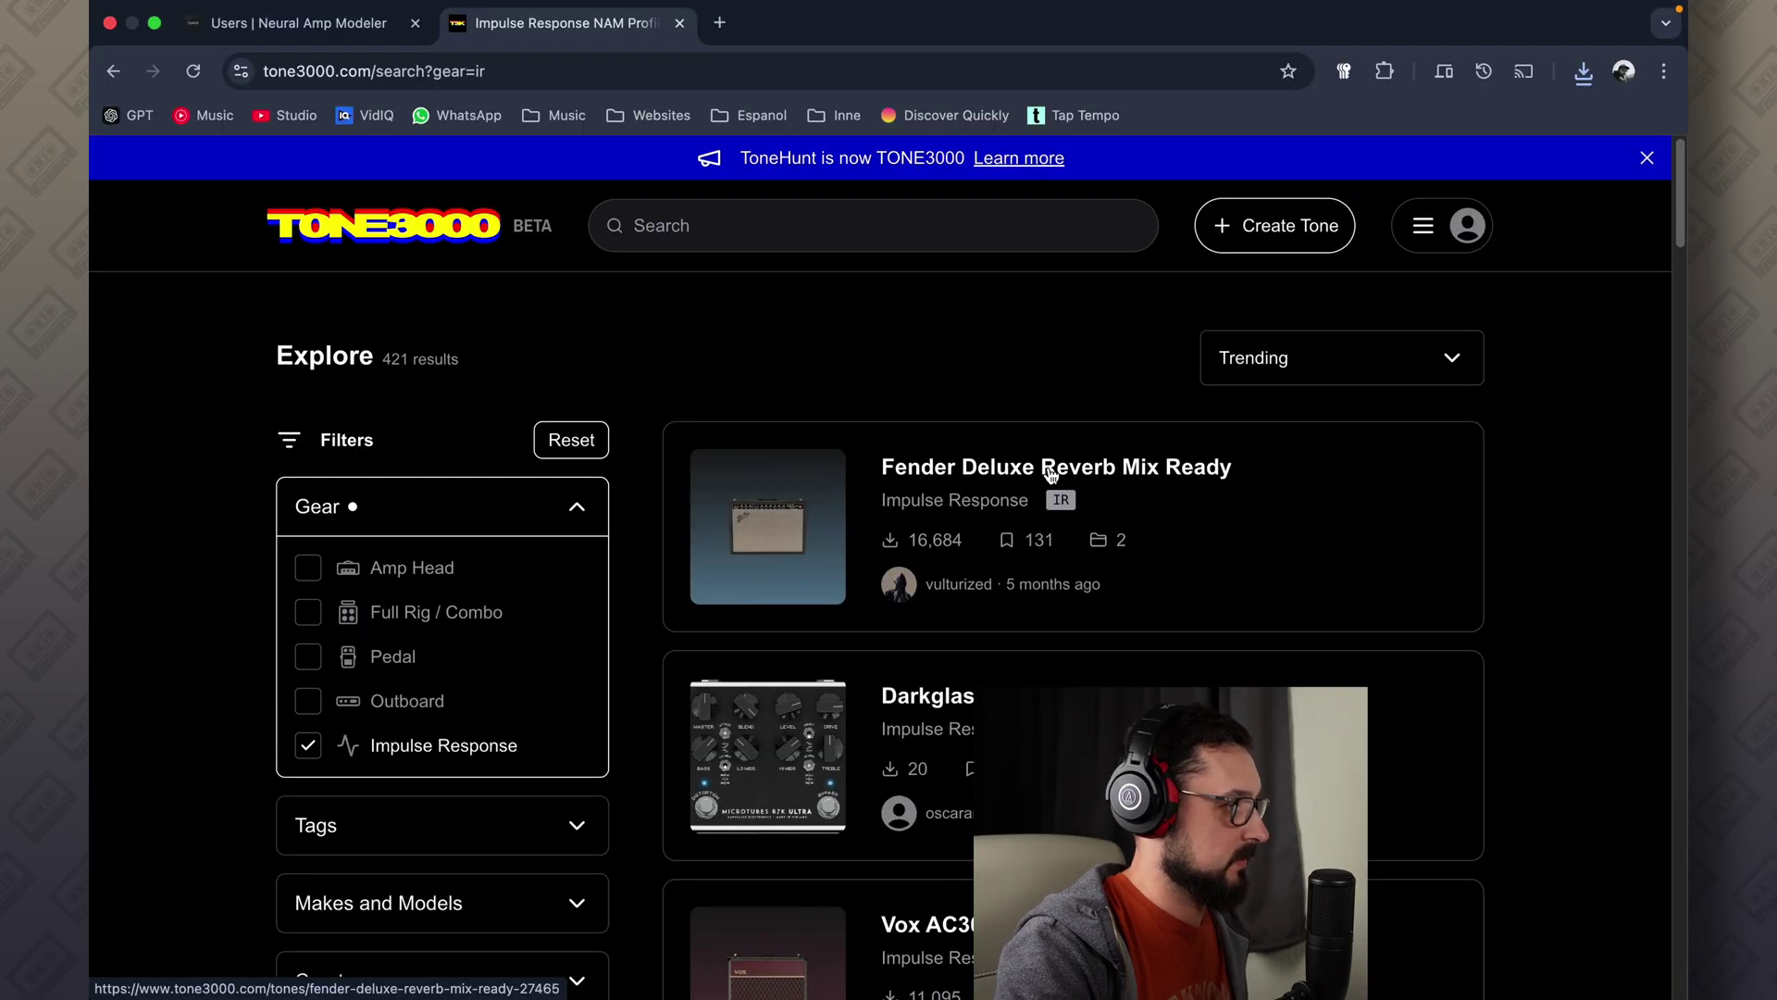
Download the Fender Deluxe Reverb Mix Ready IR pack to NAM Profiles and return to Ableton Live
click(1052, 474)
click(857, 485)
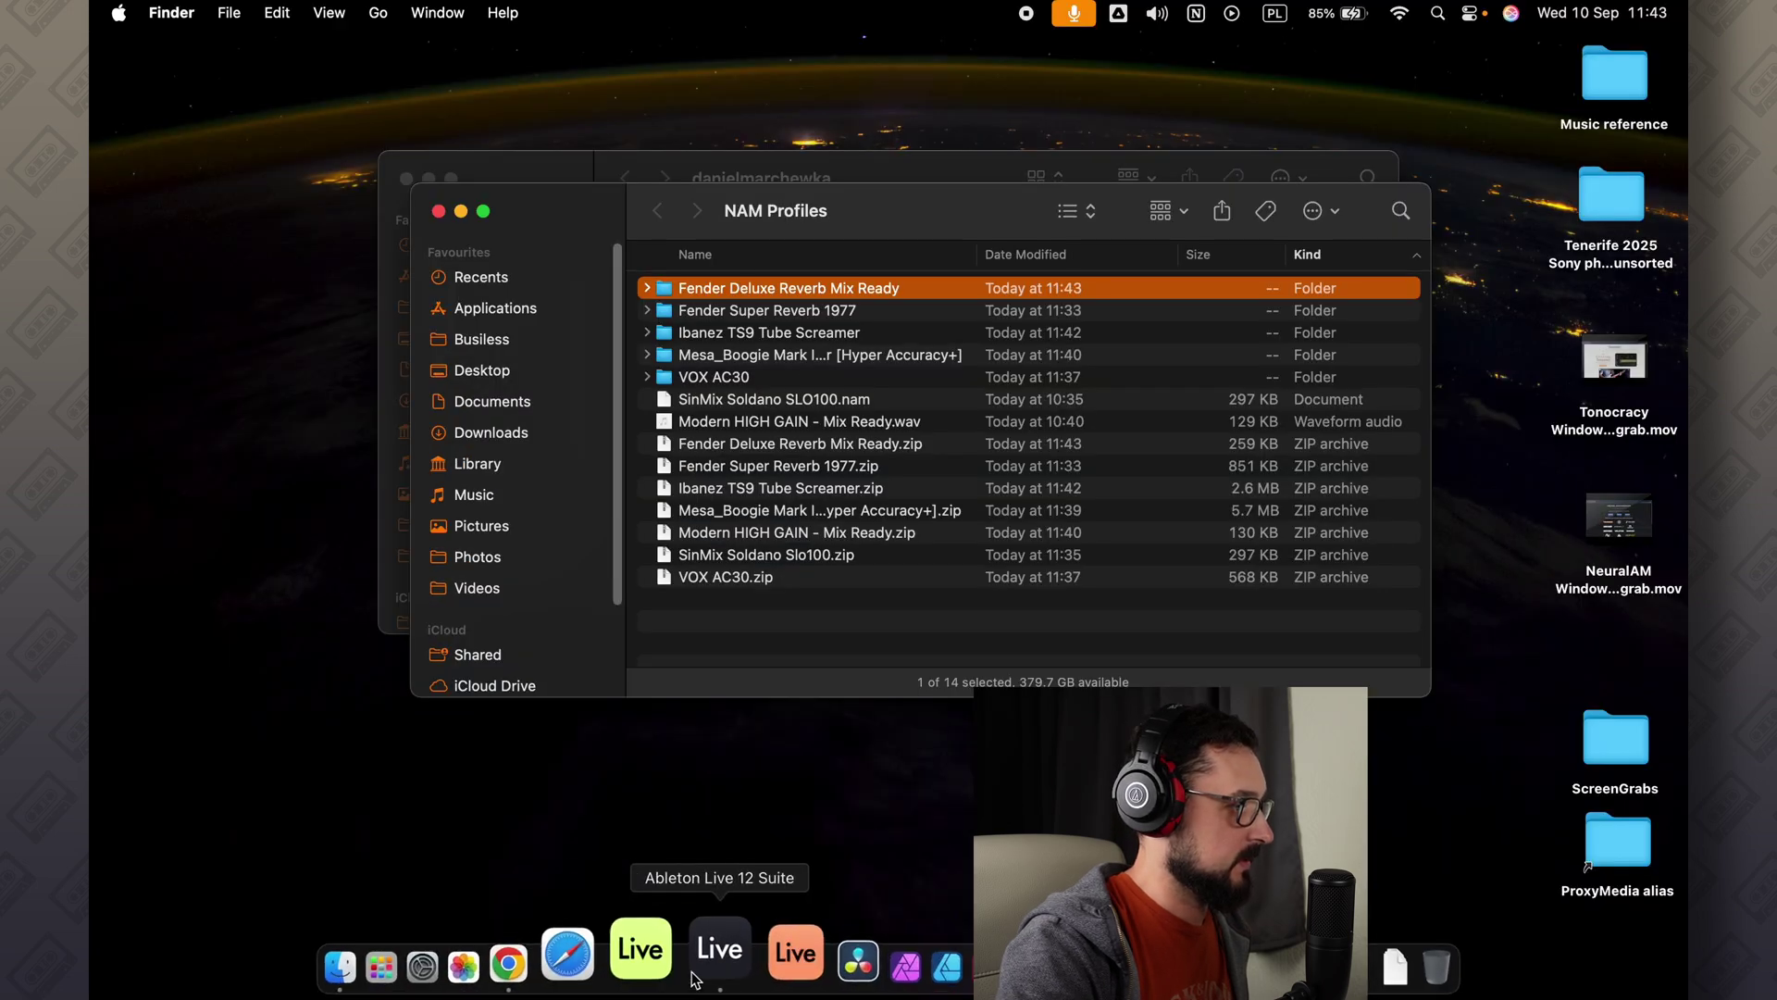
click(713, 953)
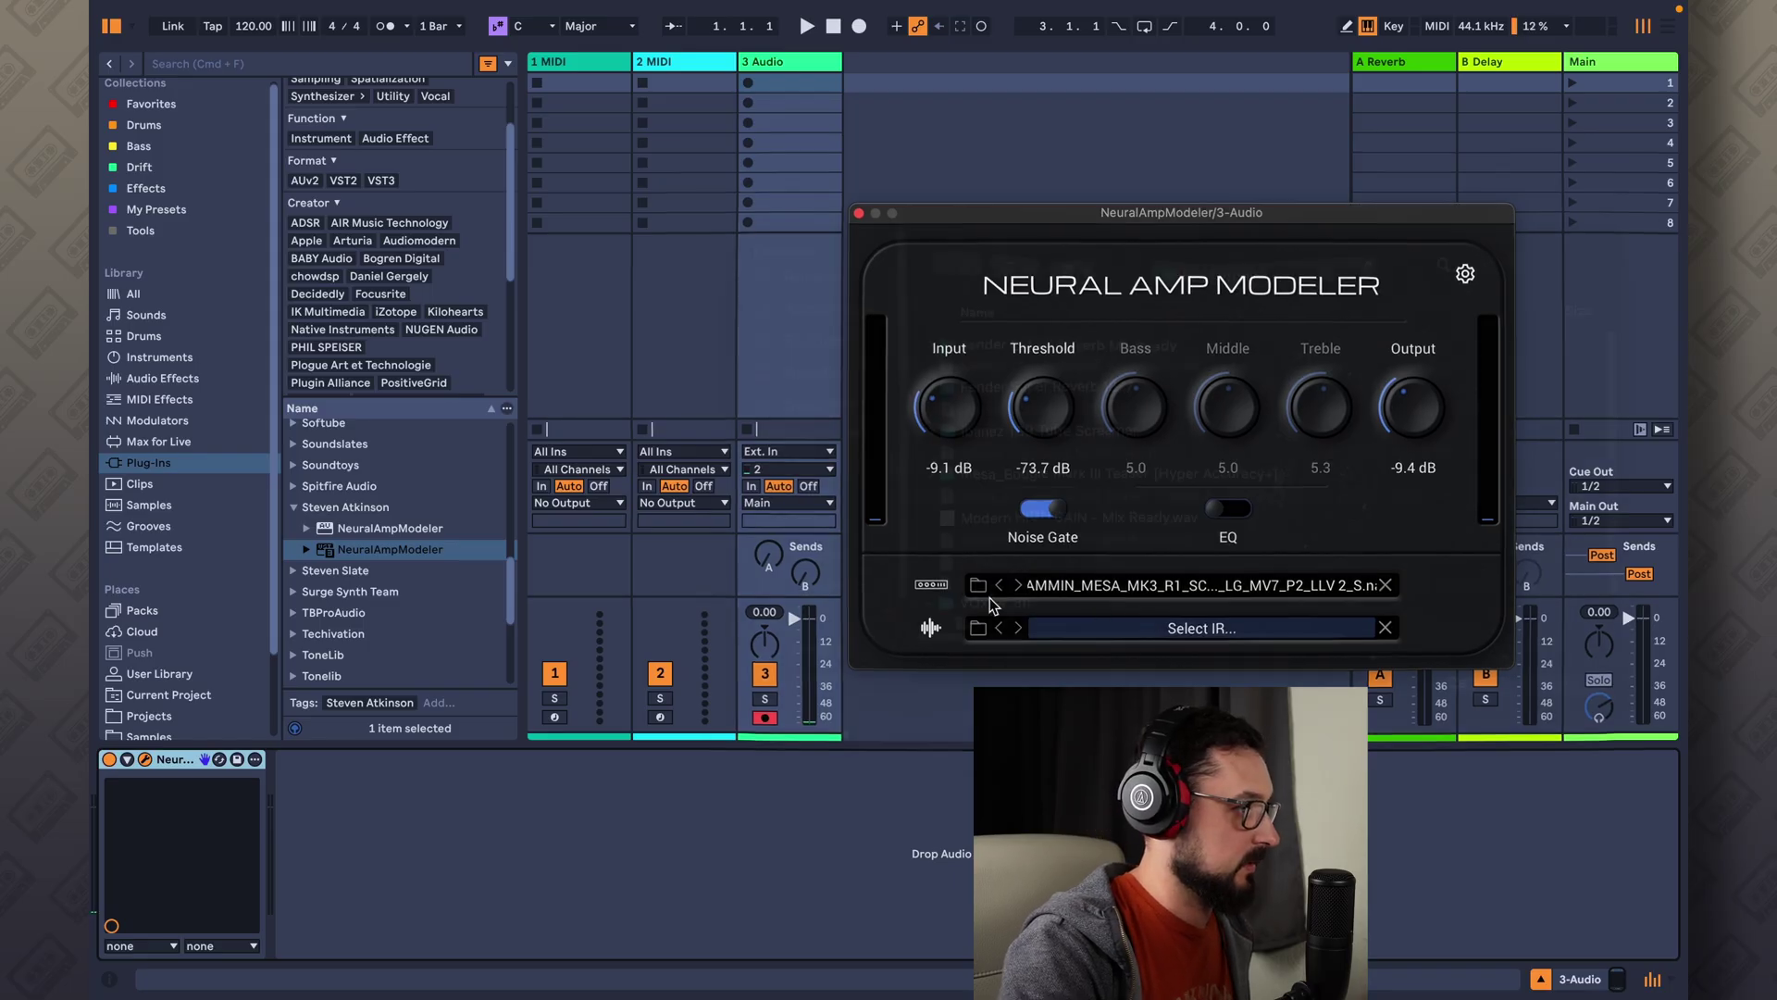
Load DELUXE REVERB OXFORD - LEAN.wav as the cabinet IR and A/B it by toggling the IR off and on
click(979, 627)
click(925, 342)
double_click(1062, 386)
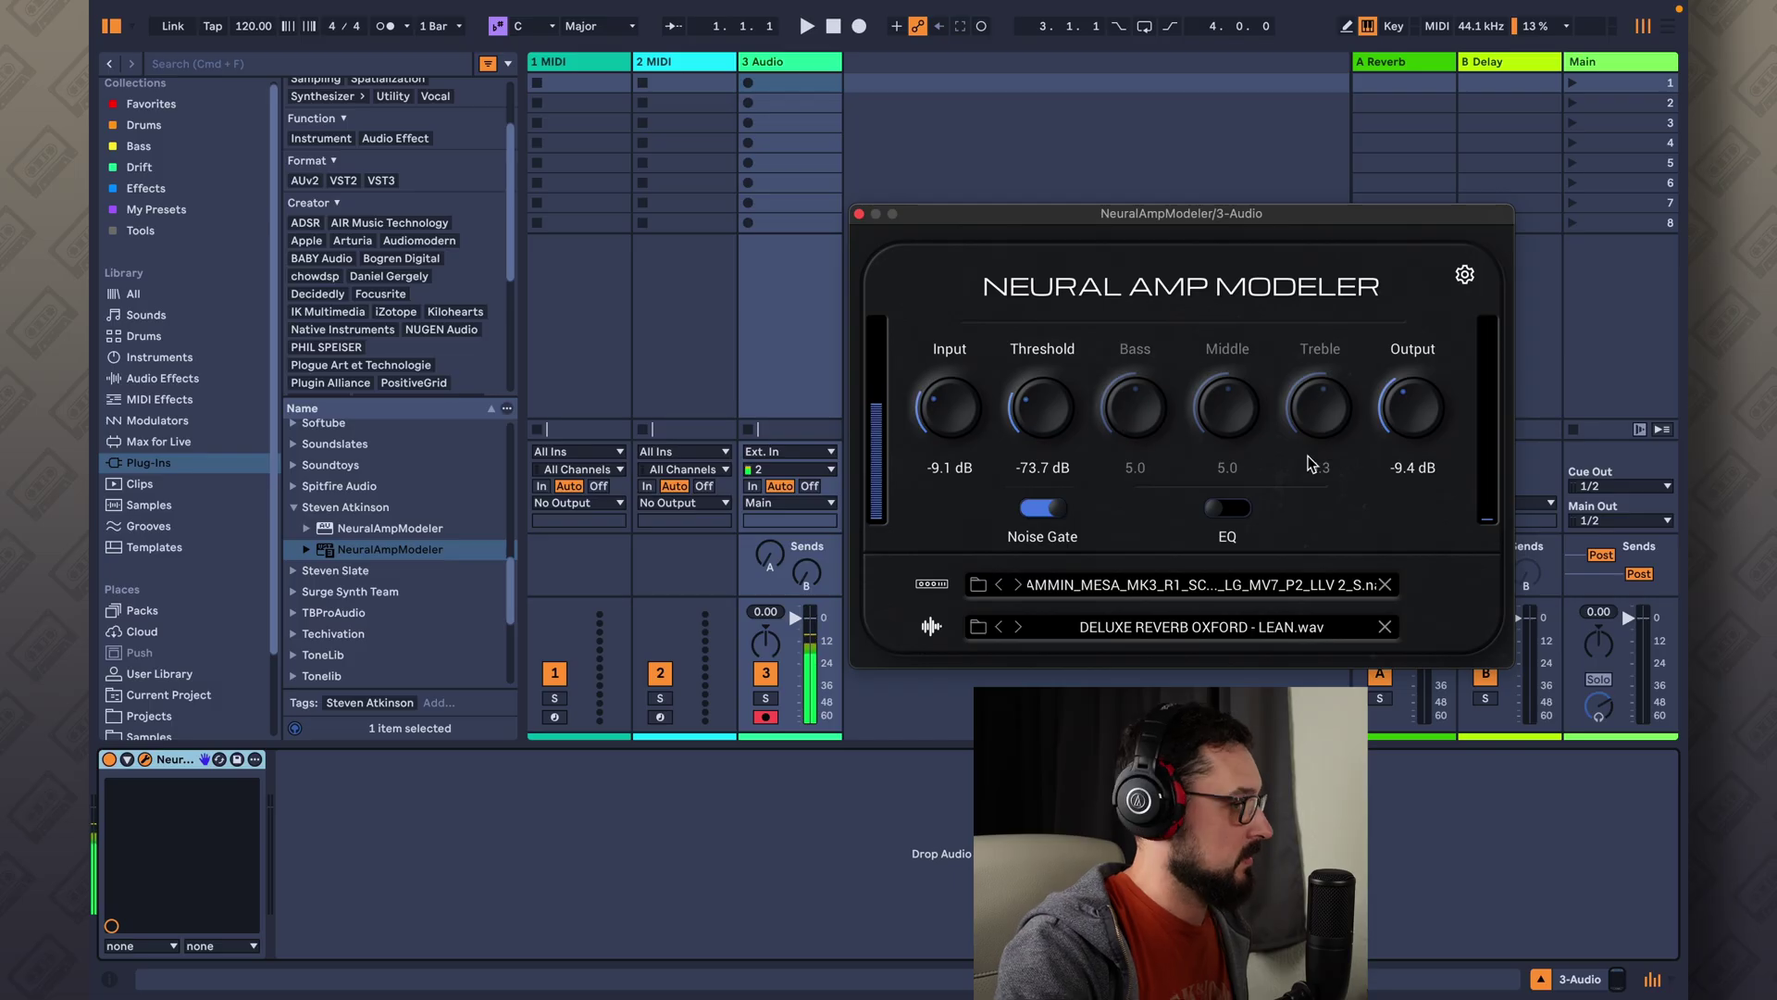
click(930, 628)
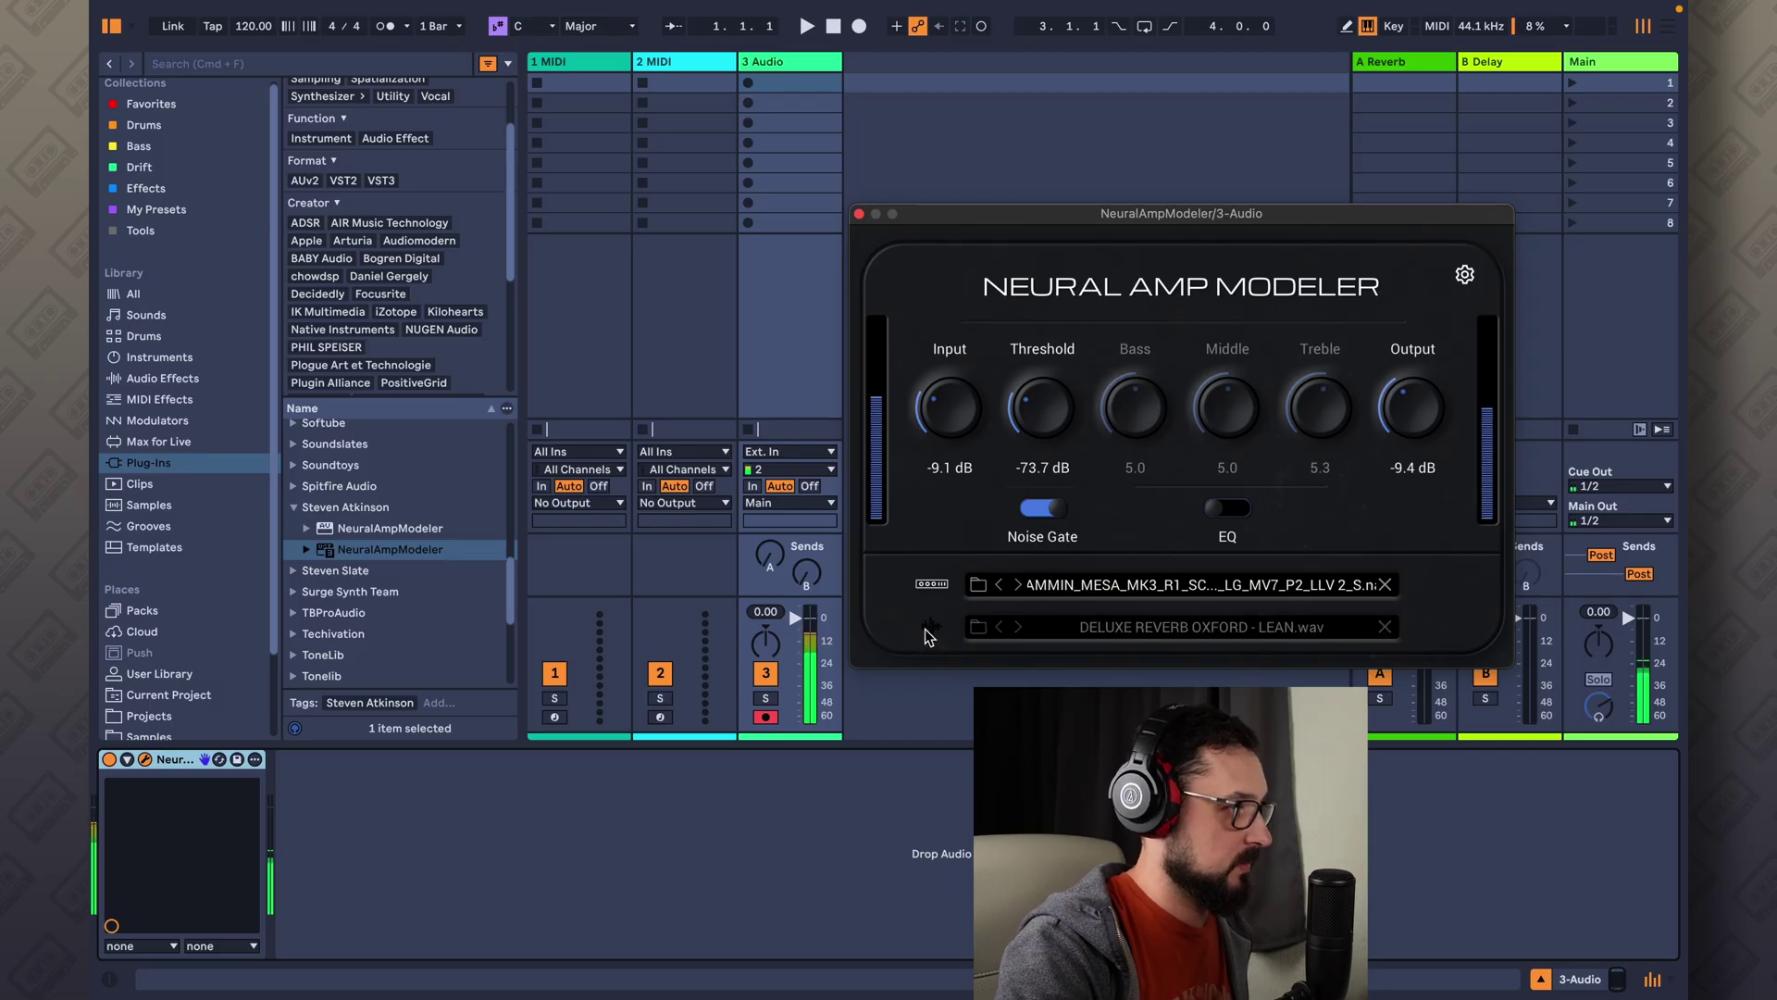
click(930, 627)
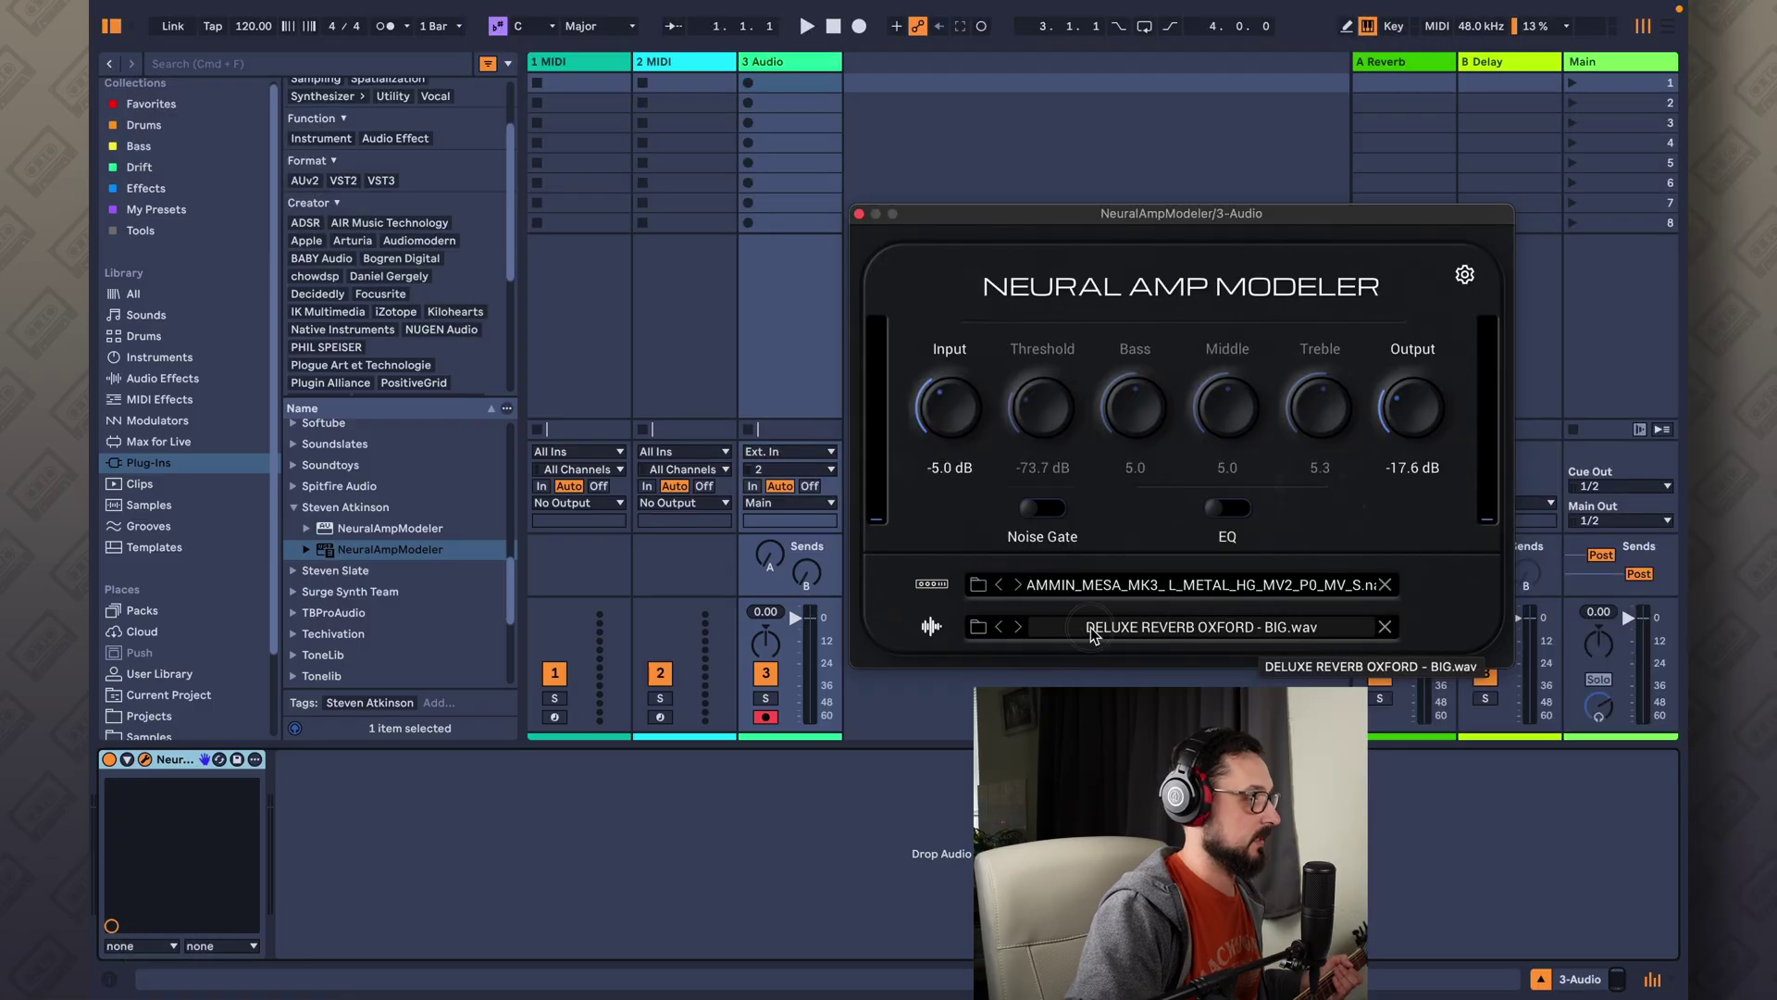
Look through the other DELUXE REVERB OXFORD IR variants, such as BIG
click(1092, 634)
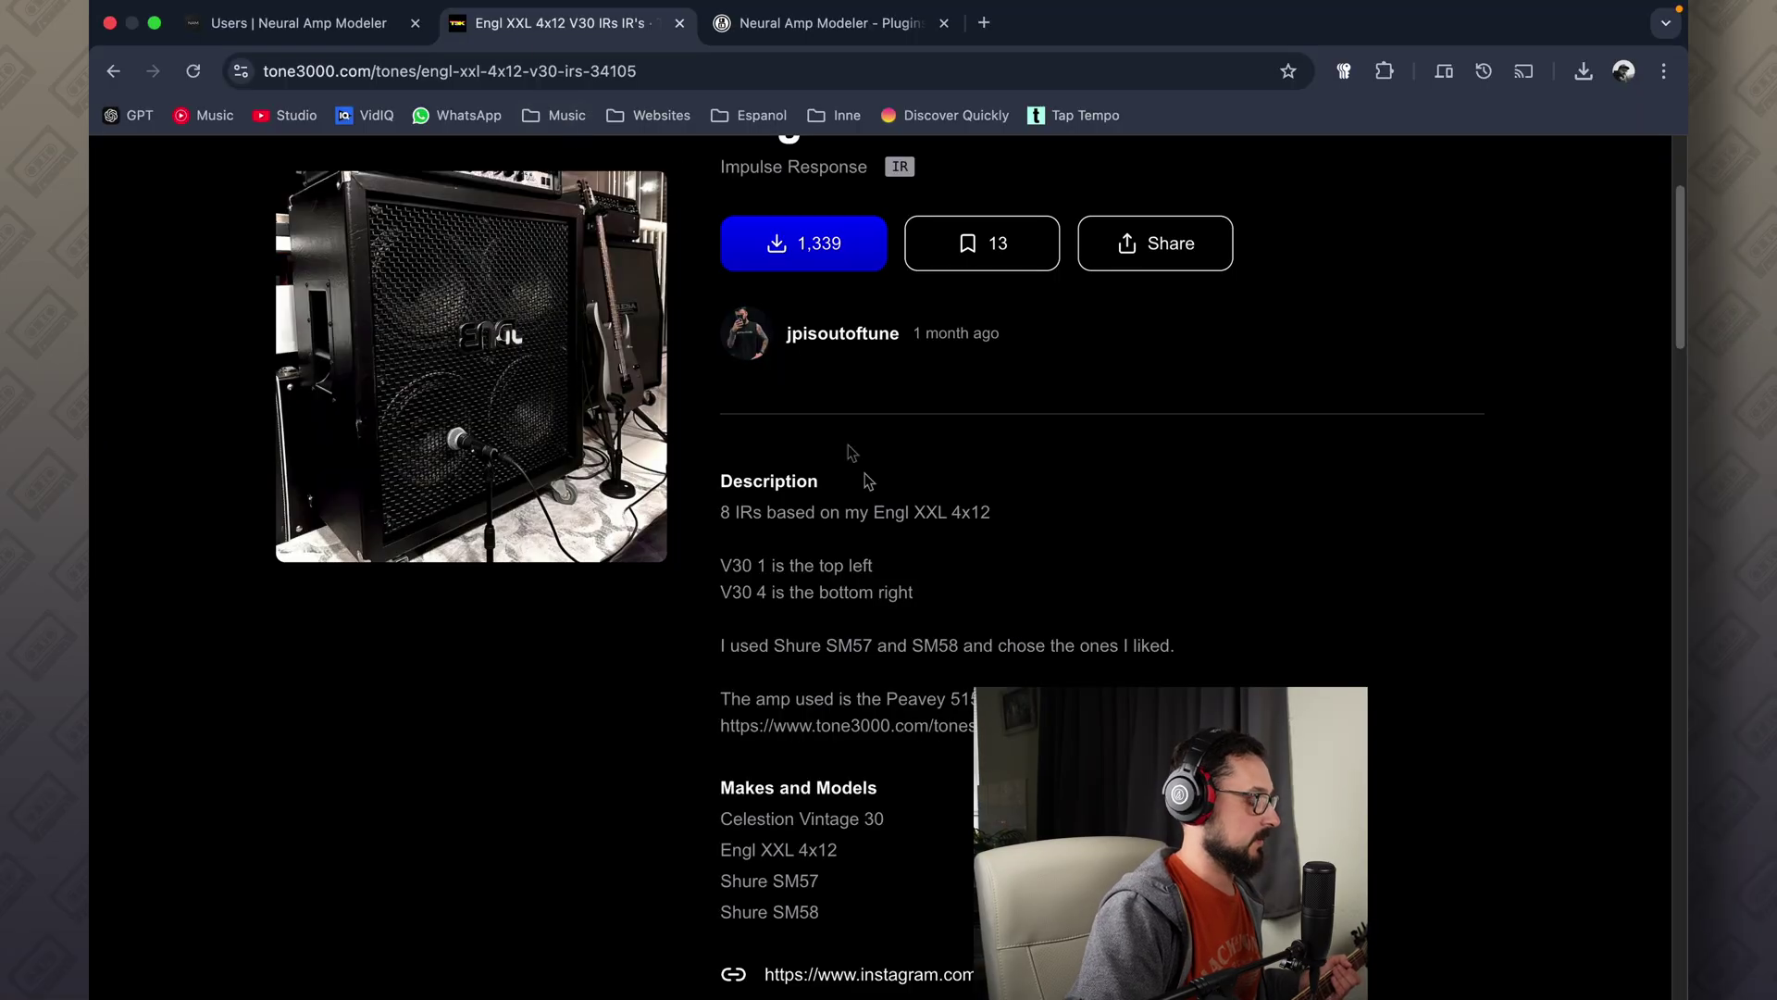
scroll(868, 480, up, 3)
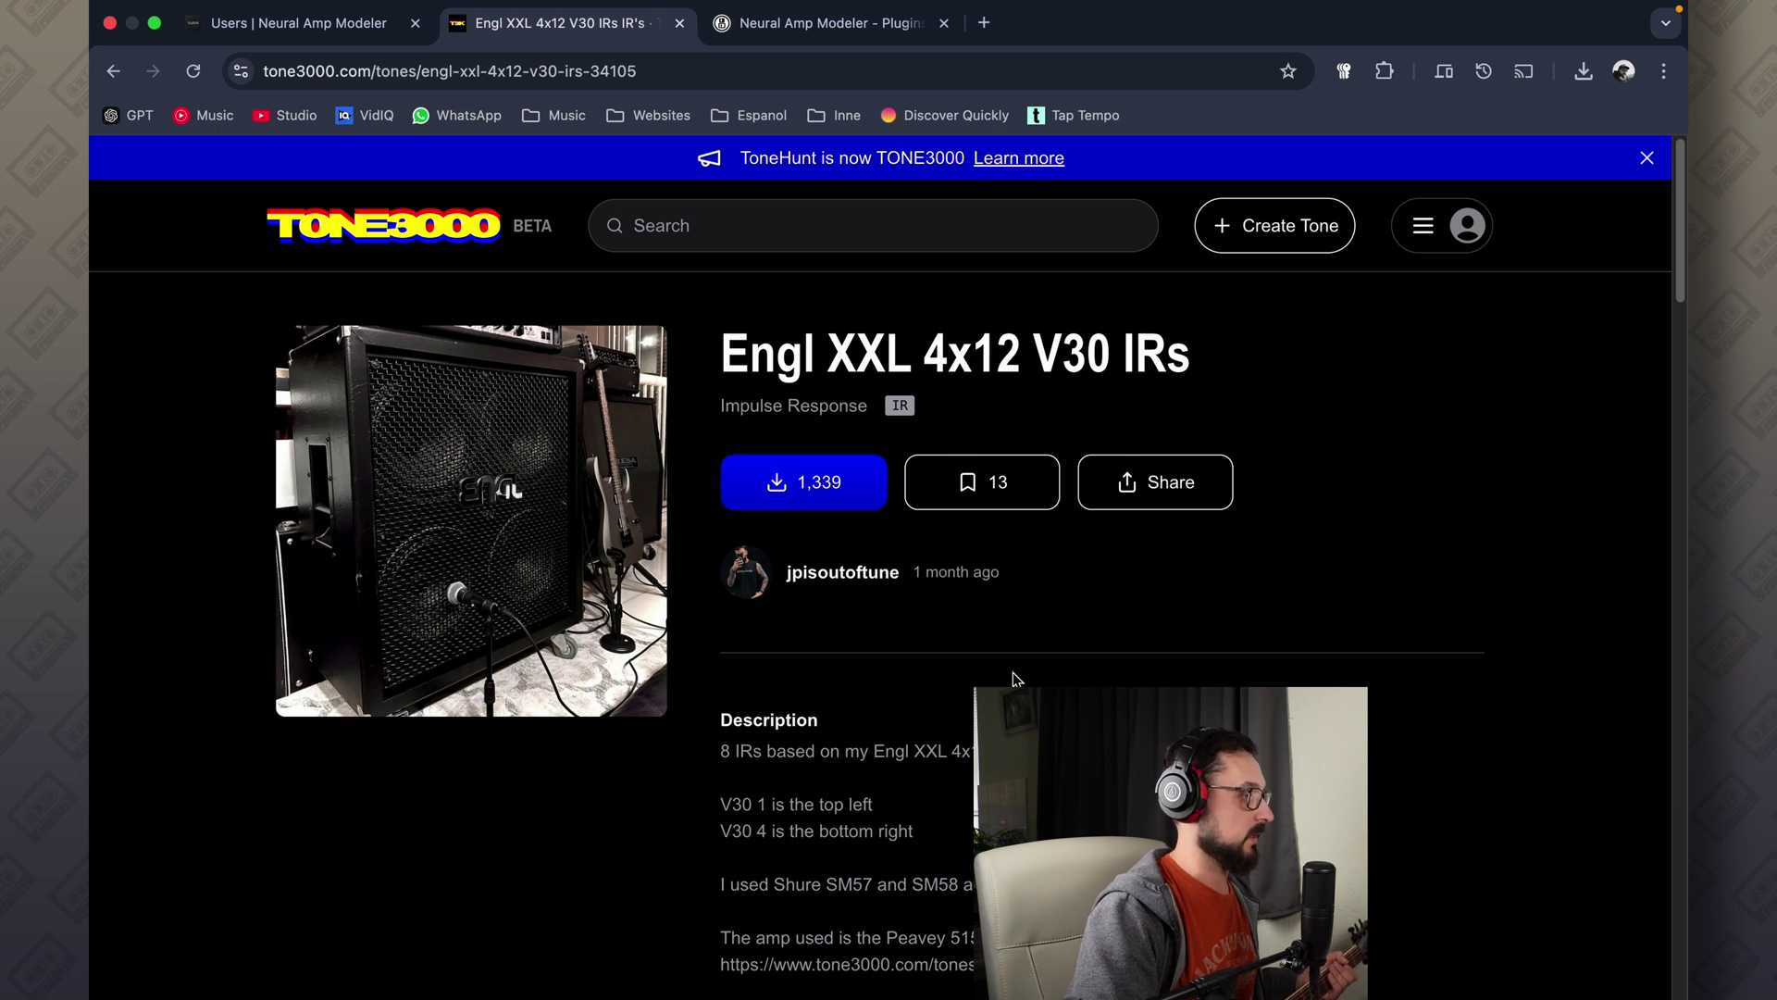
click(706, 967)
Load Engl XXL V30 1 SM57 2 .wav as Neural Amp Modeler's cabinet IR
click(989, 627)
double_click(1157, 335)
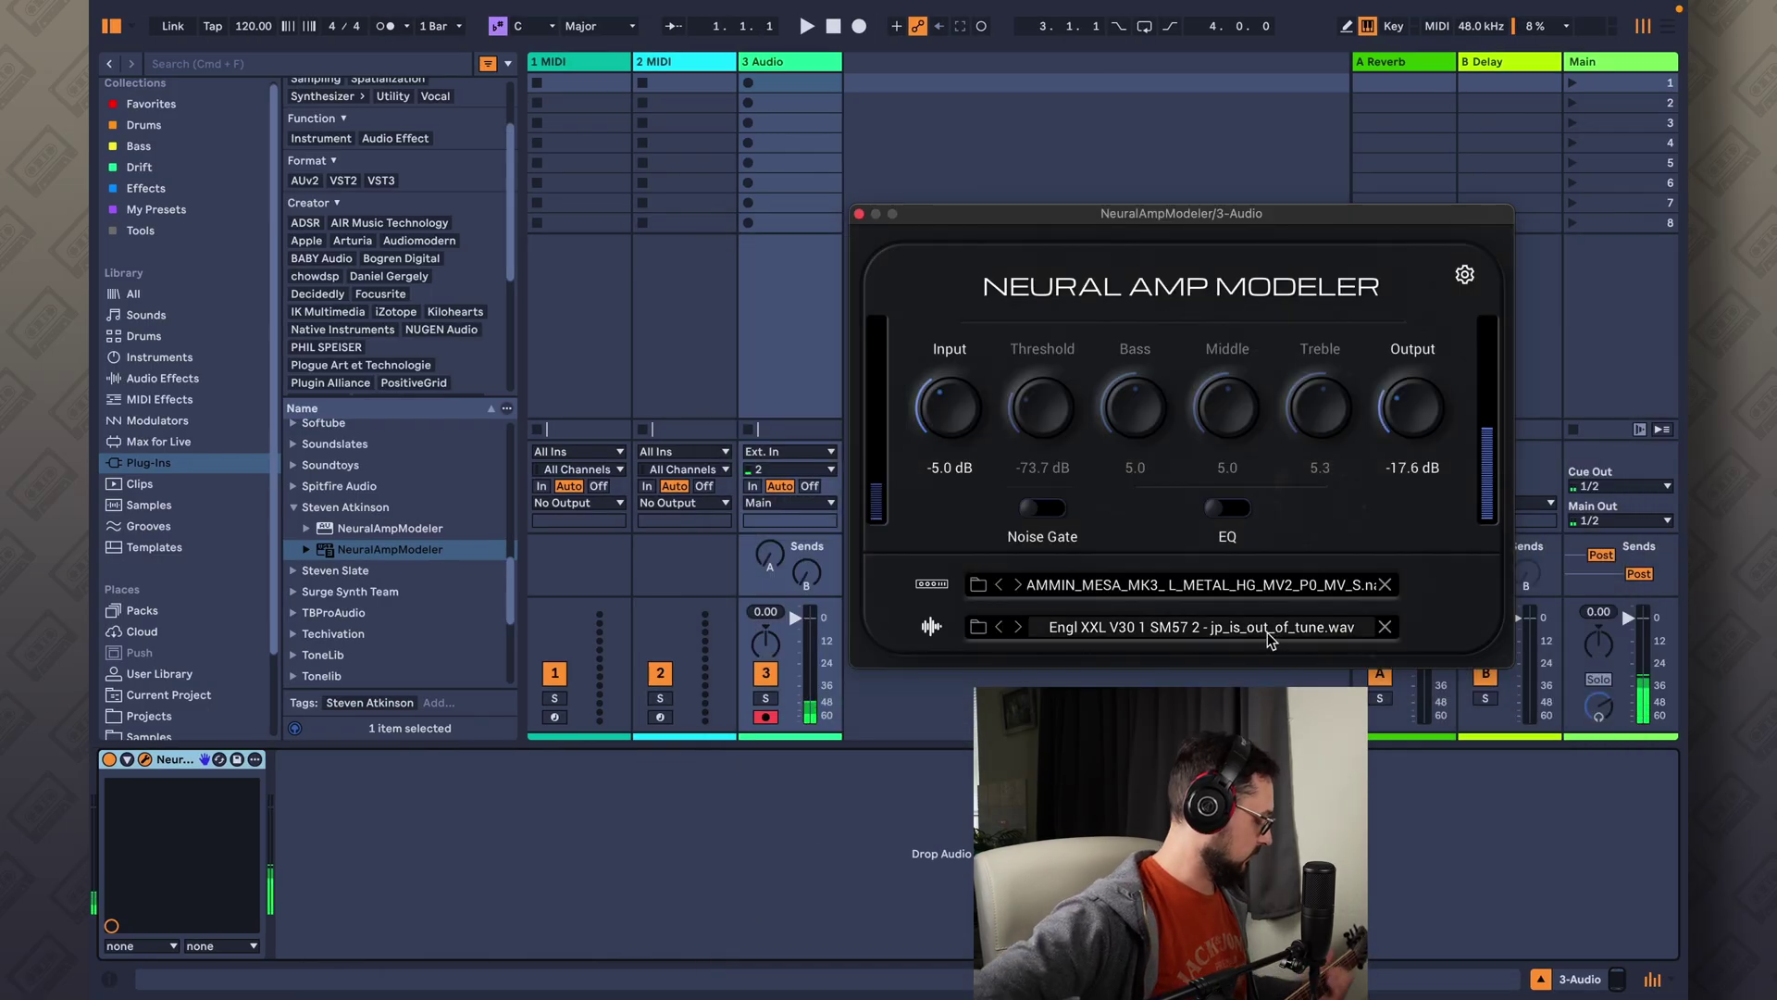